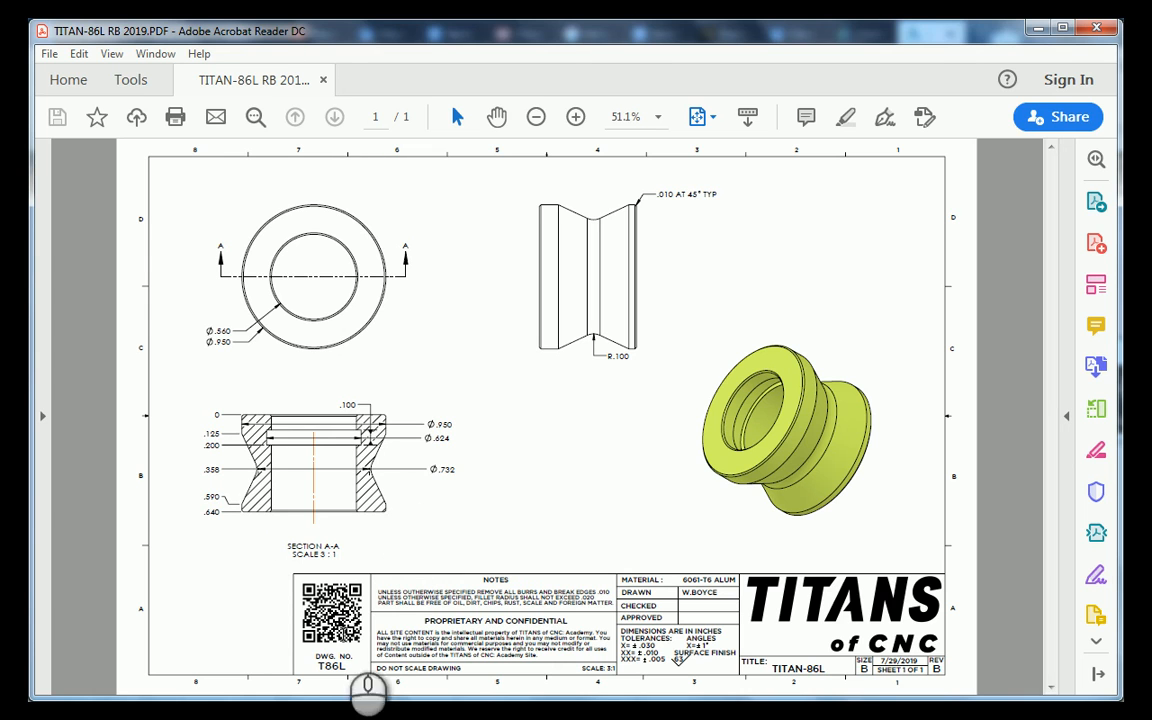
Switch to Fusion 360 and examine the grooved ring model's outer profile, end faces and stepped bore from several angles.
click(316, 716)
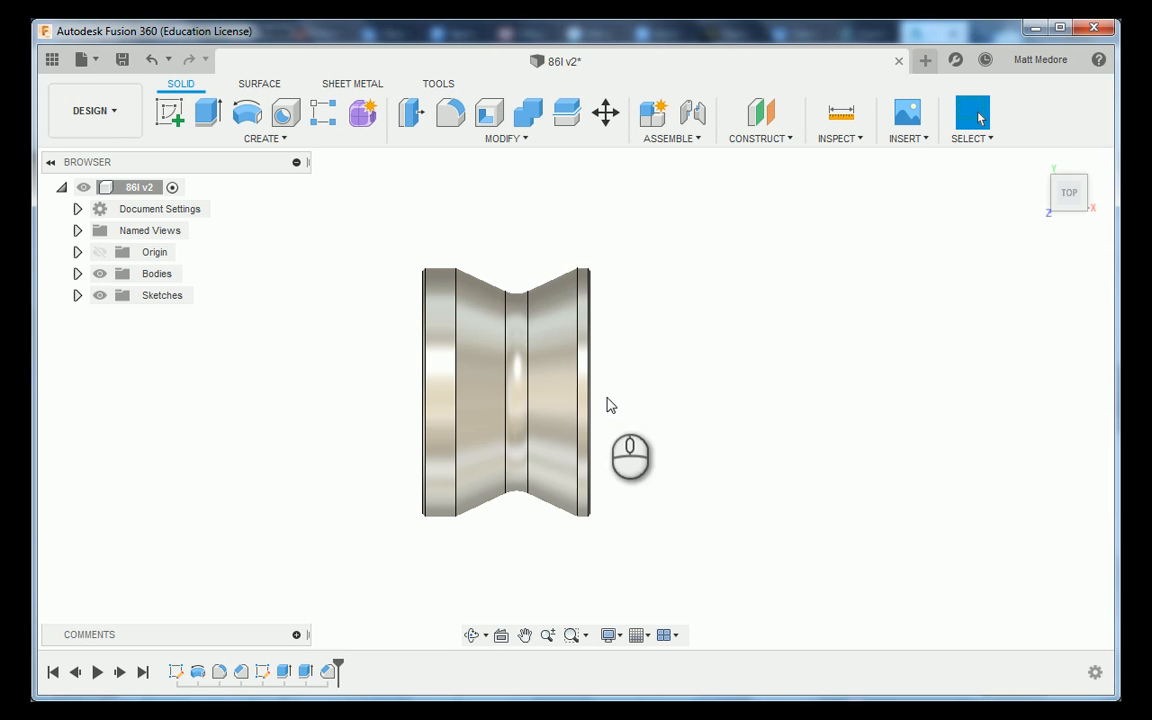
shift+middle_drag(607, 403, 608, 365)
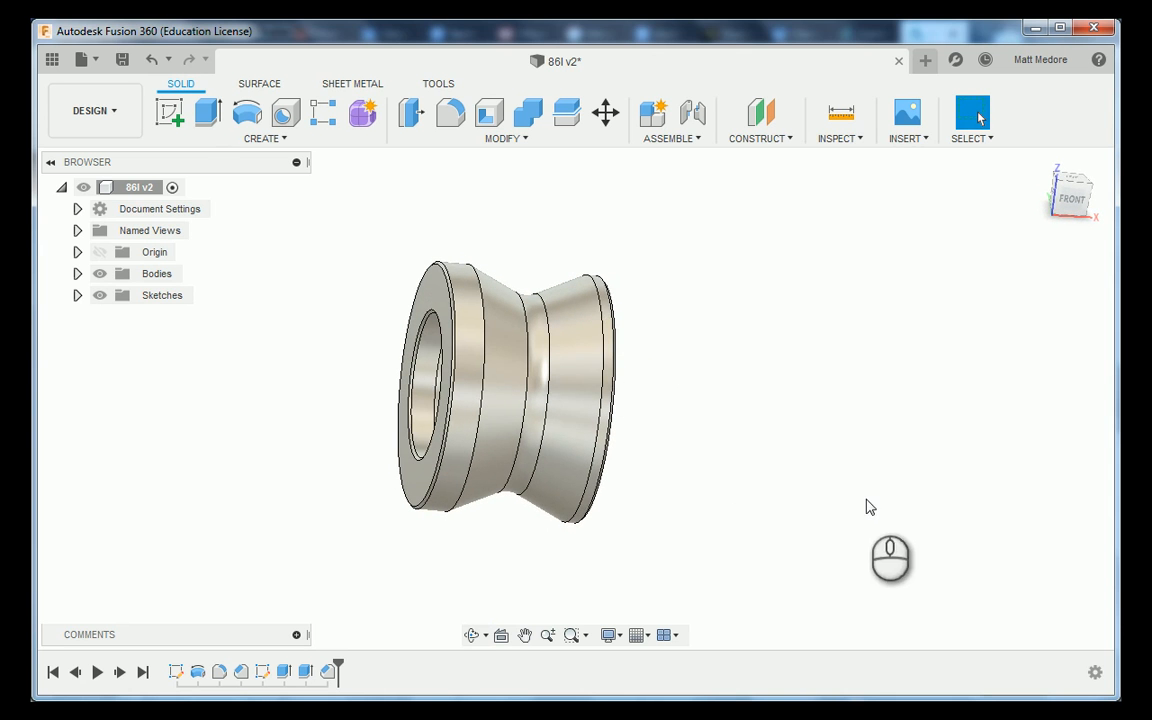
shift+middle_drag(666, 397, 693, 410)
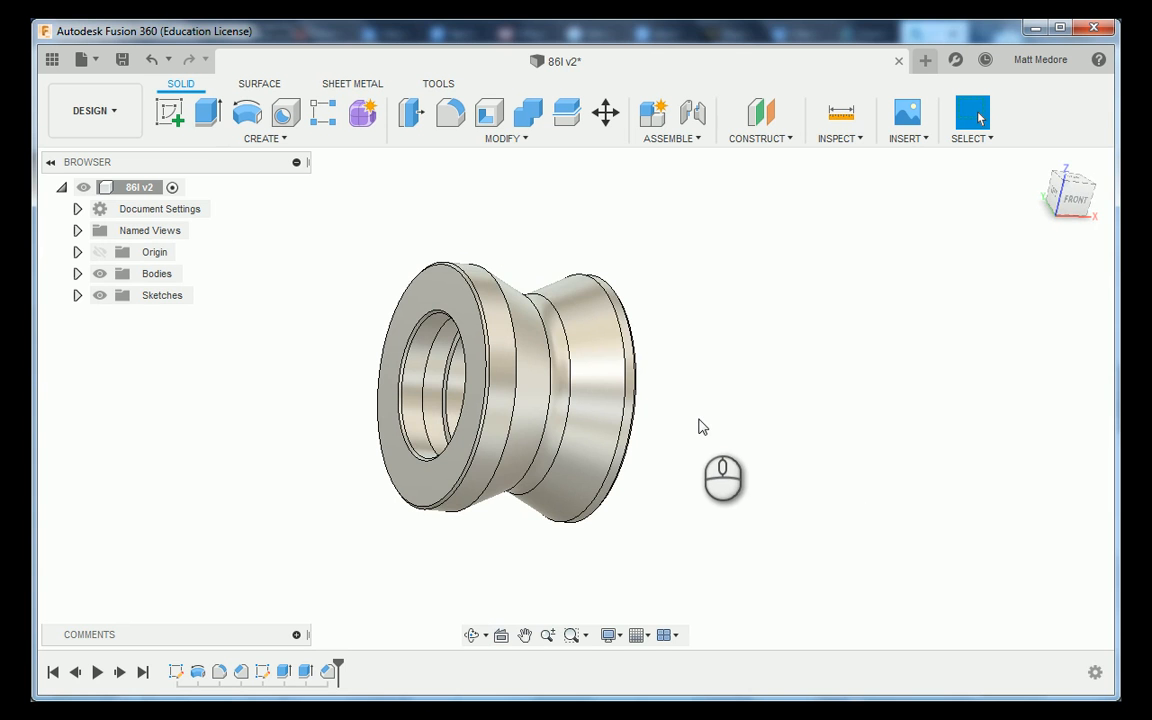
shift+middle_drag(697, 427, 655, 393)
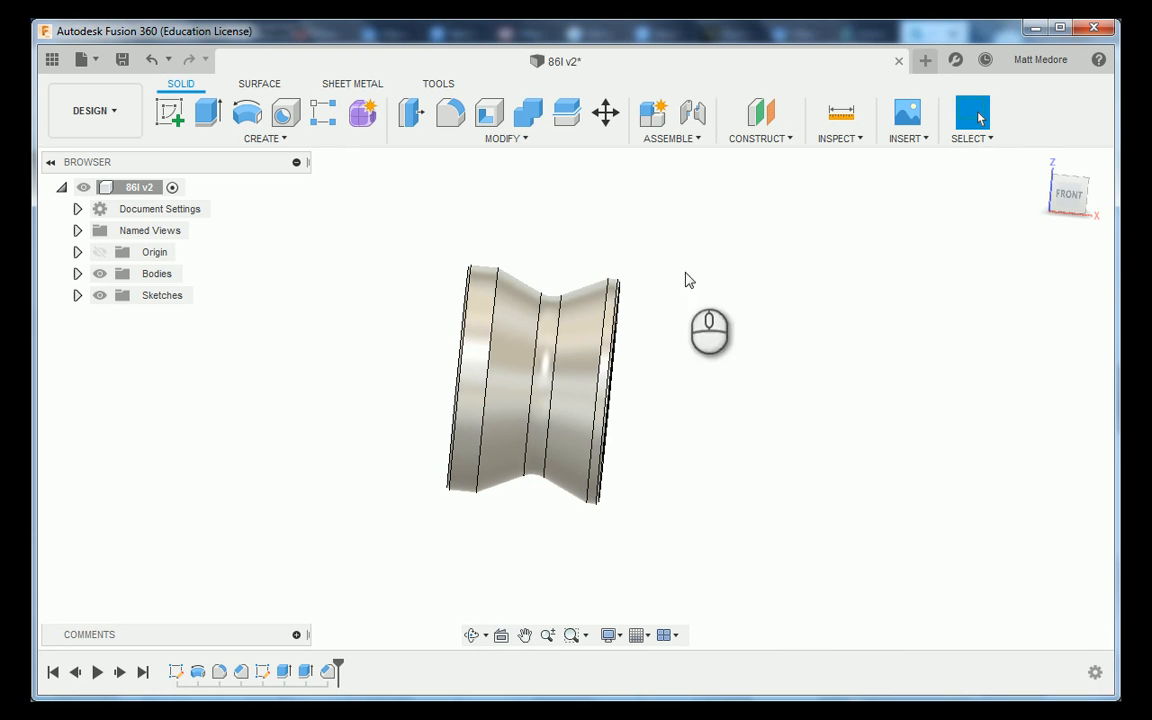
scroll(625, 273, up, 1)
shift+middle_drag(702, 288, 592, 250)
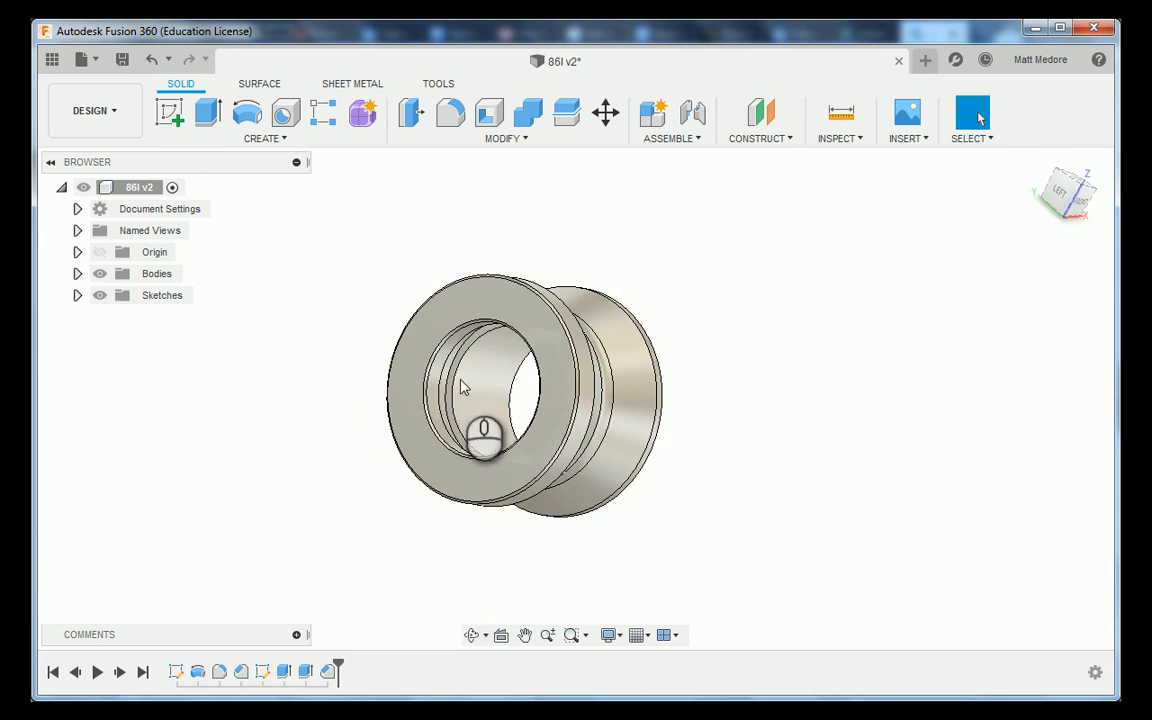
shift+middle_drag(390, 244, 450, 253)
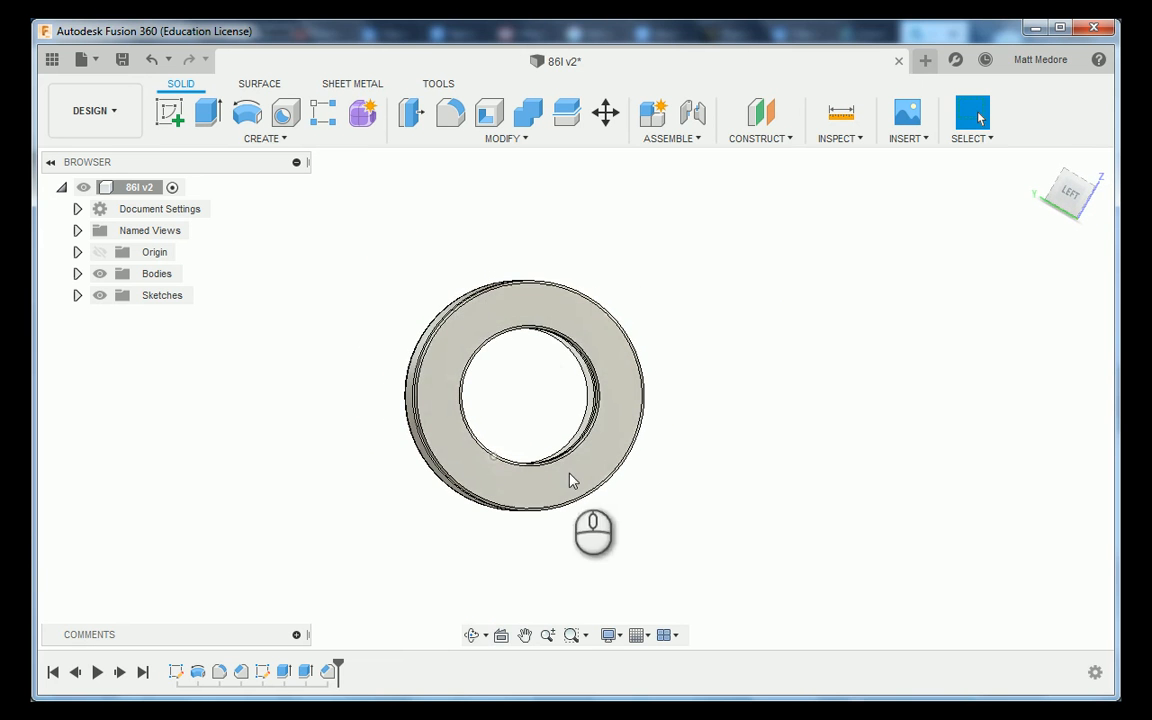
scroll(503, 422, up, 2)
shift+middle_drag(503, 422, 632, 303)
shift+middle_drag(713, 252, 760, 280)
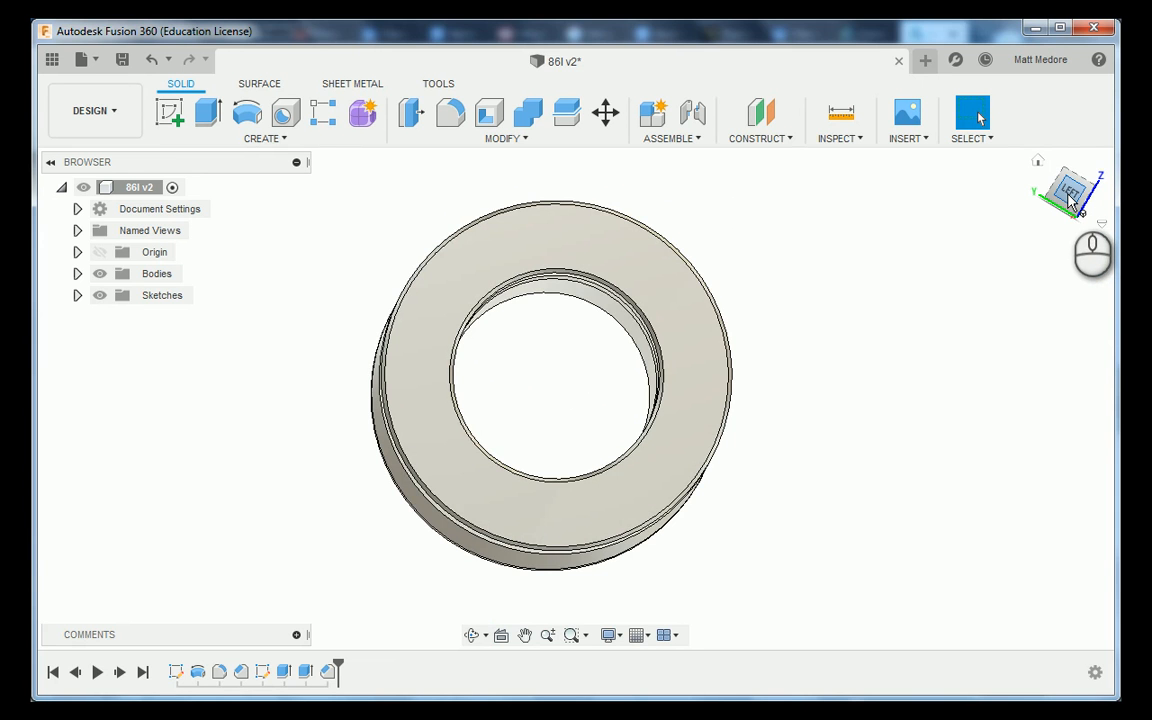
Orient the model squarely to its Left view and set this current view as Front.
click(1069, 195)
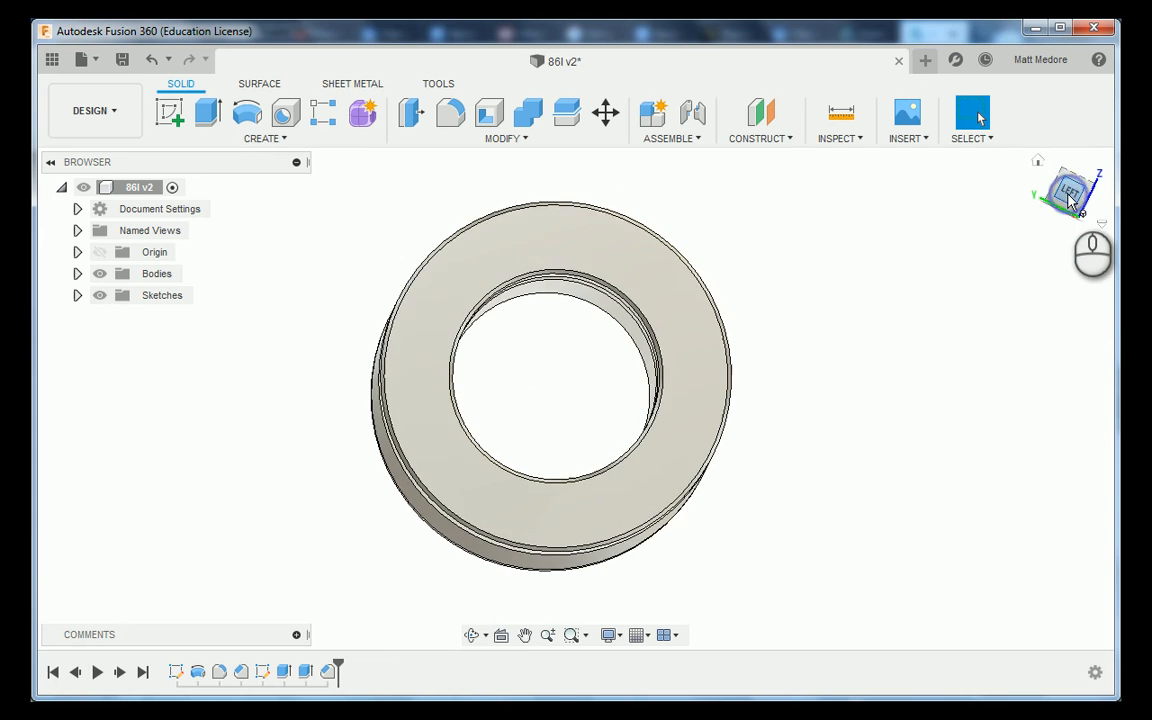
scroll(820, 375, down, 2)
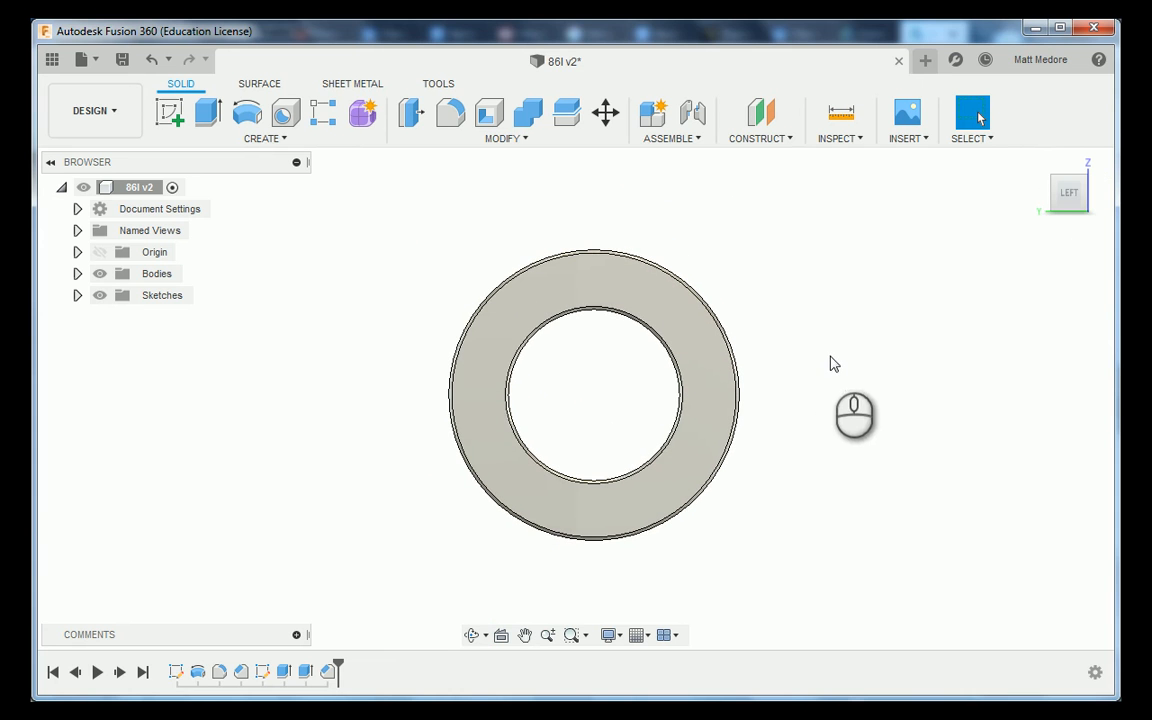
scroll(1014, 215, up, 2)
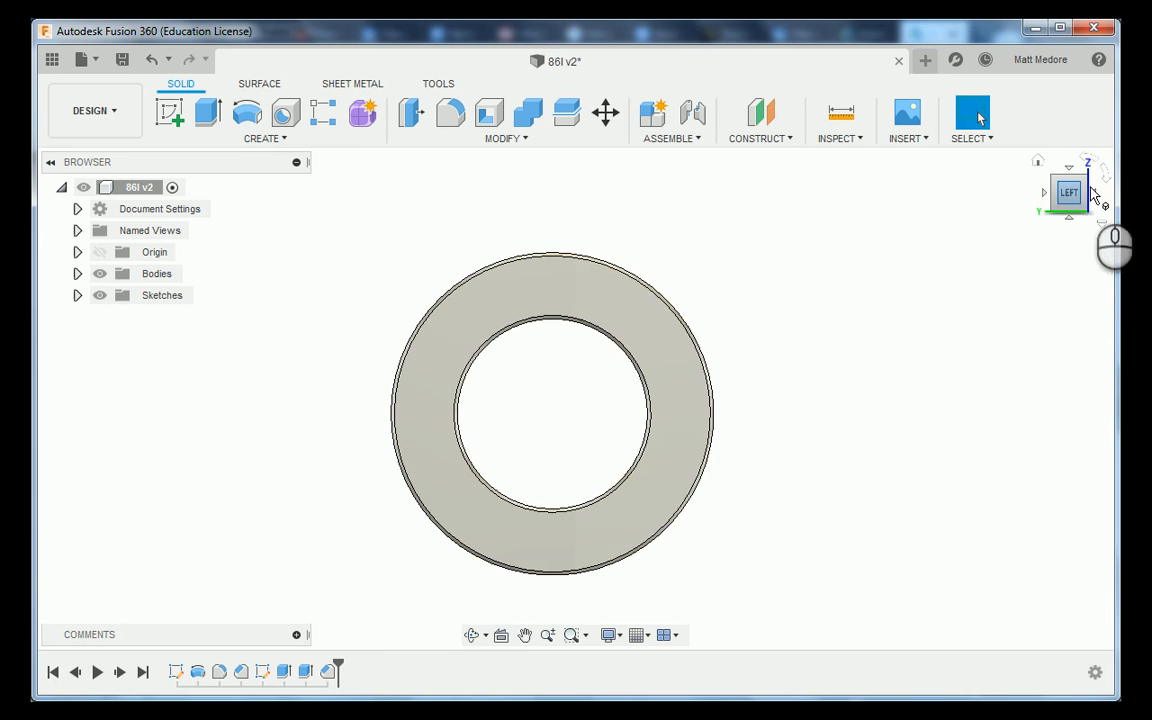
right_click(1038, 166)
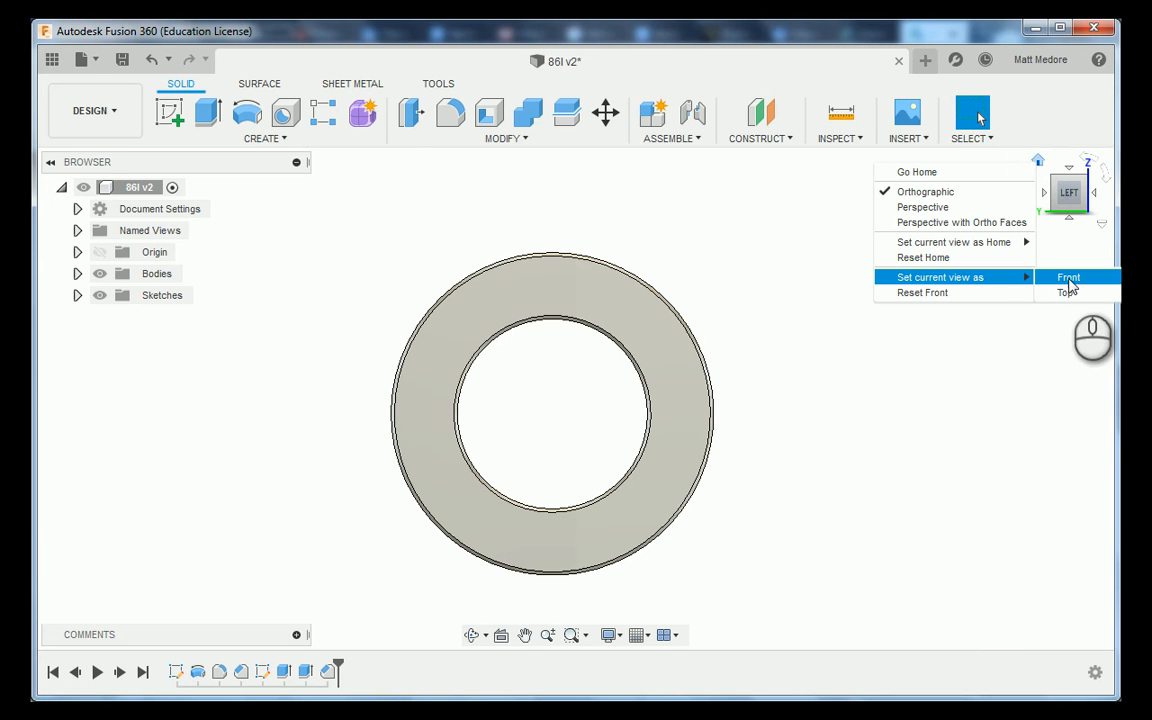
click(1067, 278)
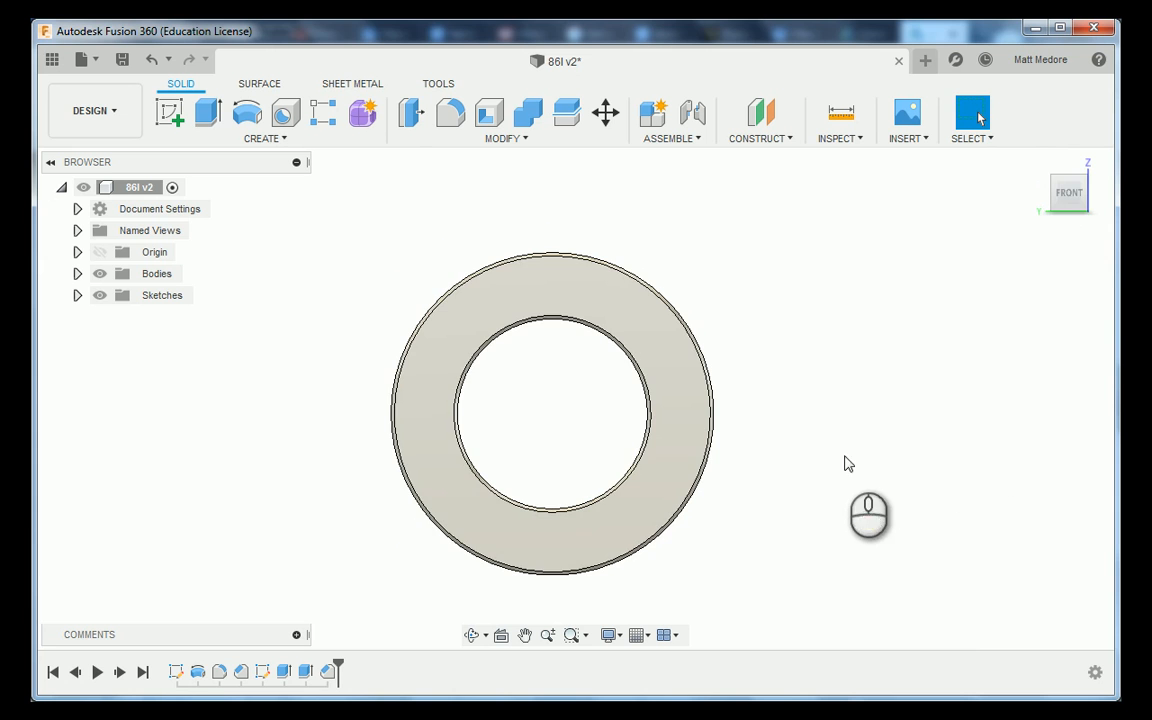
Save a new version of the design with the version description "User Saved".
scroll(844, 463, up, 2)
mouse_move(844, 463)
shift+middle_down()
mouse_move(841, 411)
mouse_move(836, 452)
shift+middle_up()
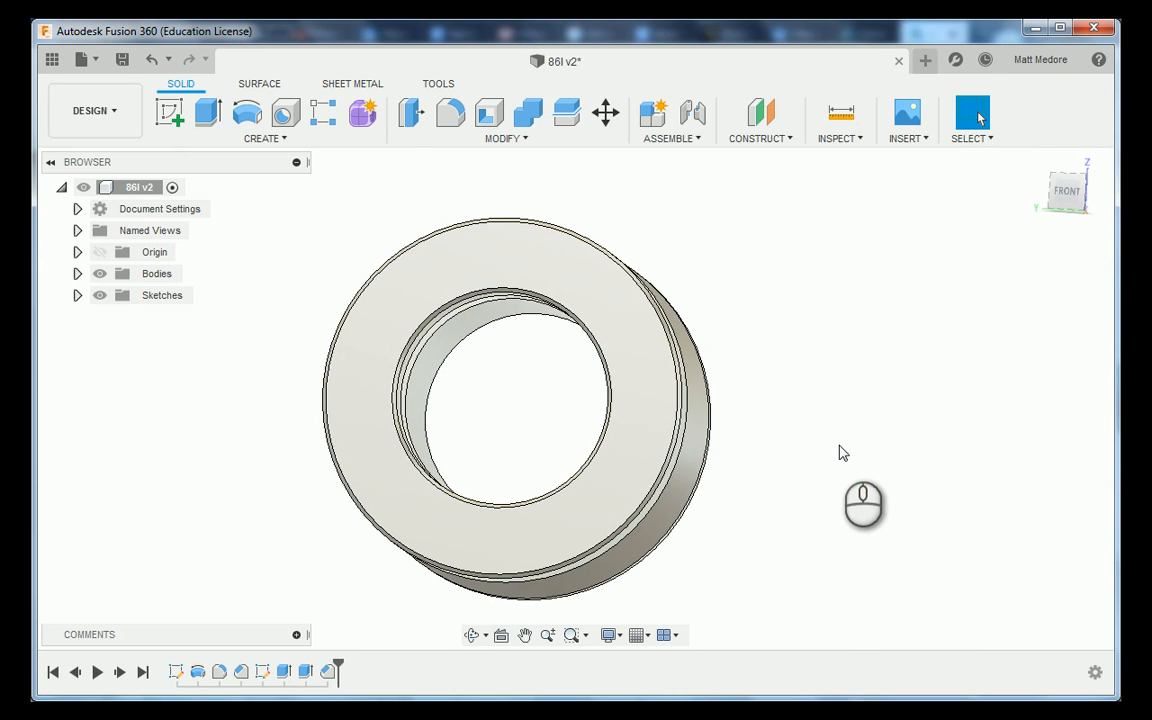
click(122, 60)
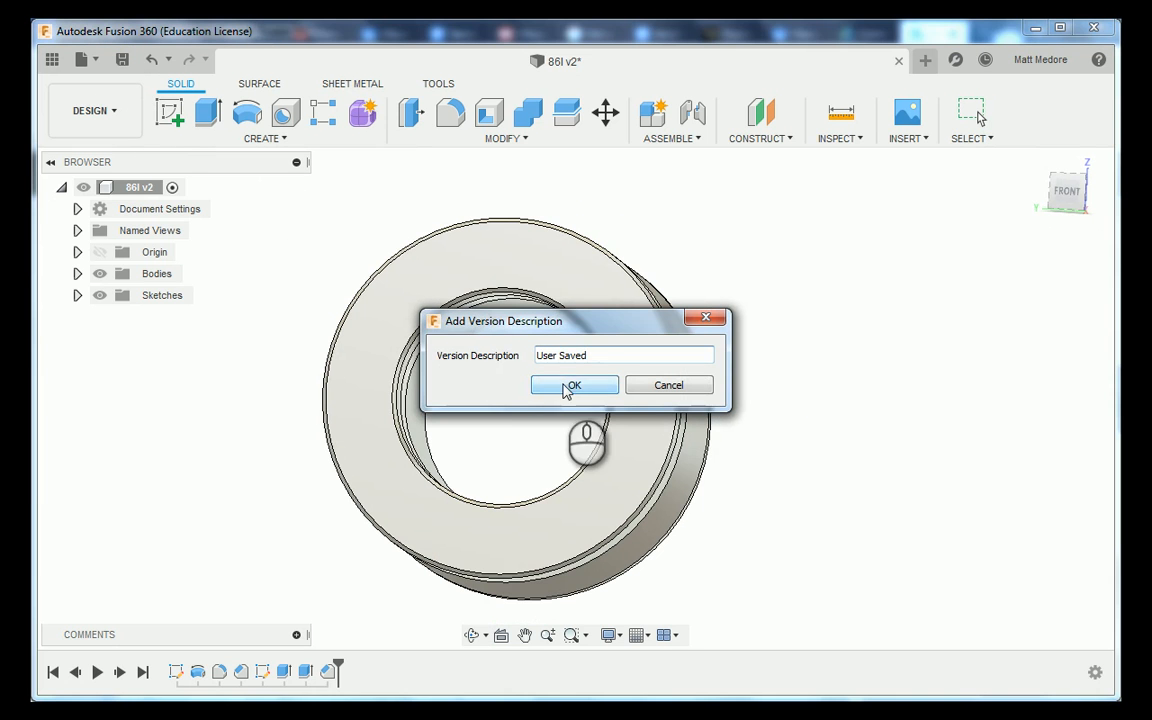
click(566, 388)
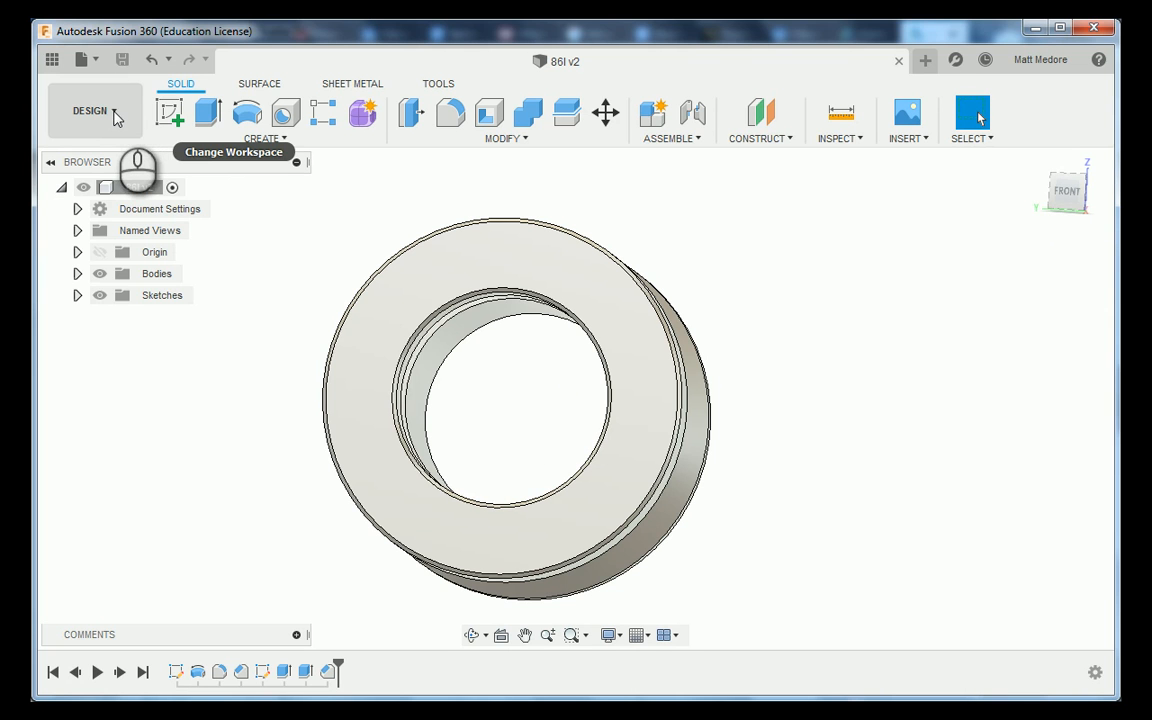
Create a new drawing from the design, full assembly, using the Cougar Mfg Title Block template.
click(115, 118)
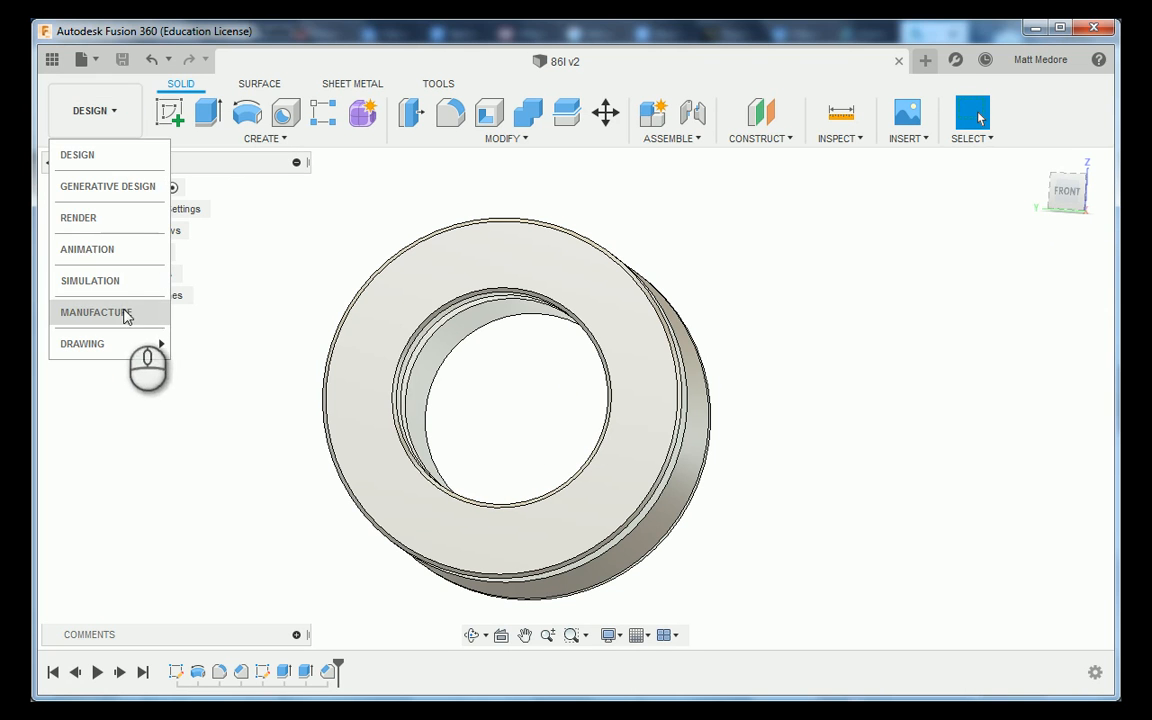
mouse_move(128, 350)
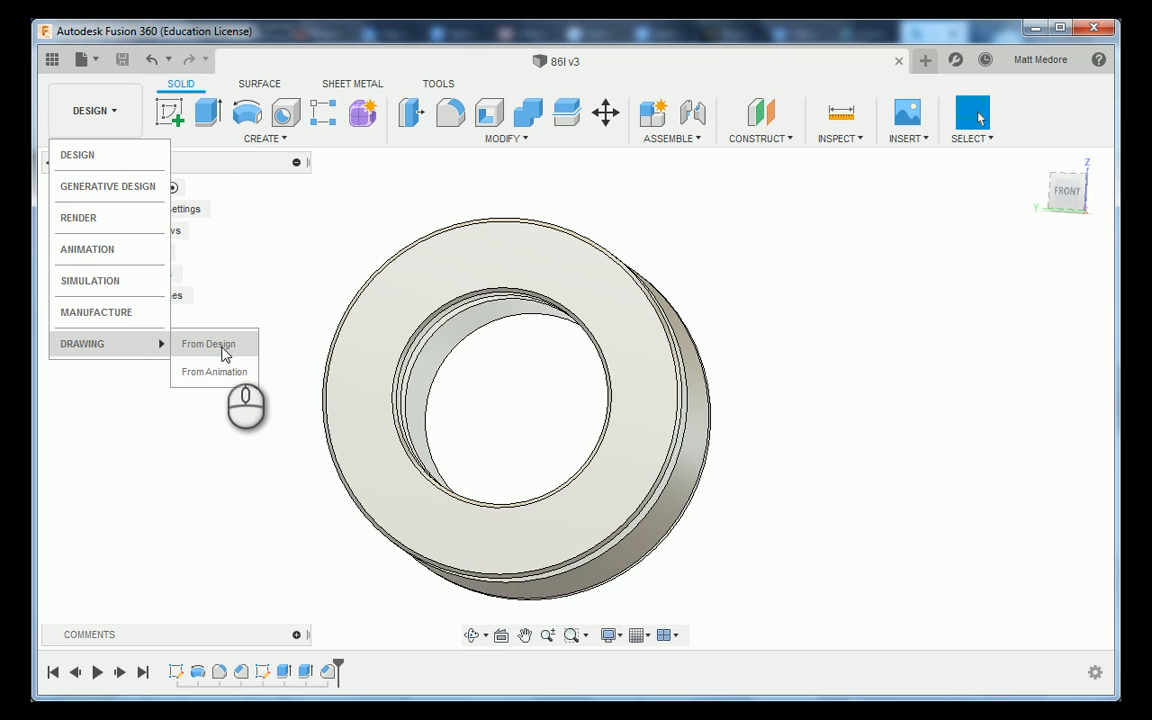
click(210, 344)
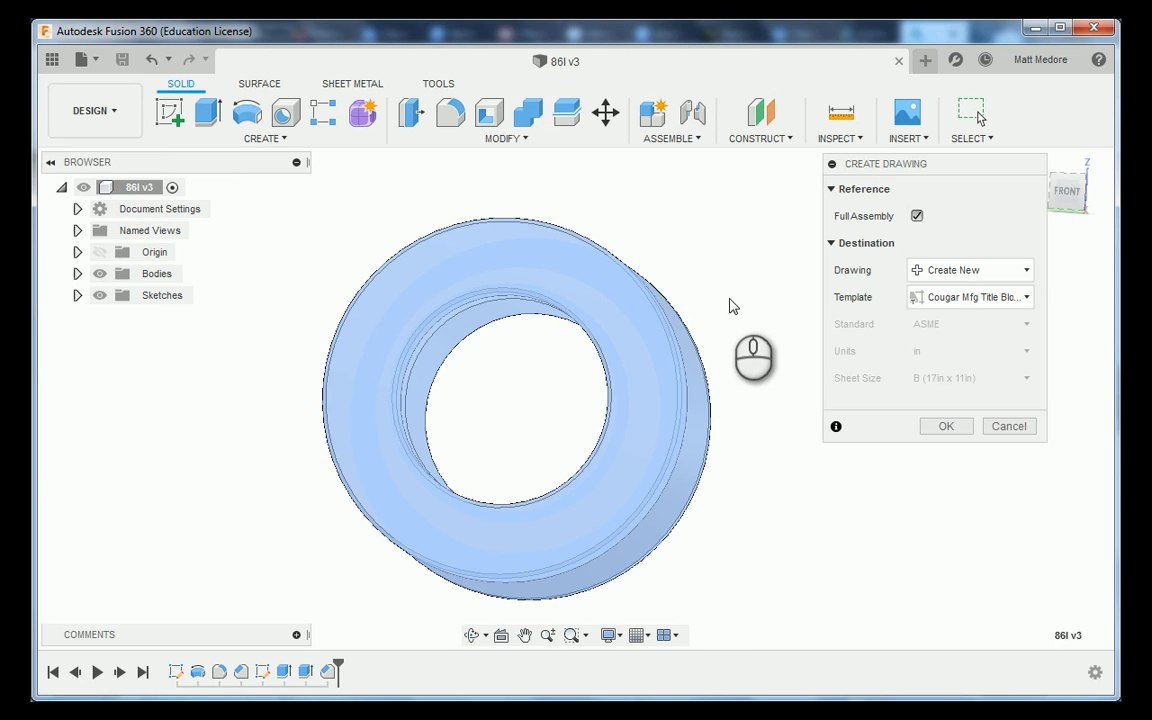
click(993, 303)
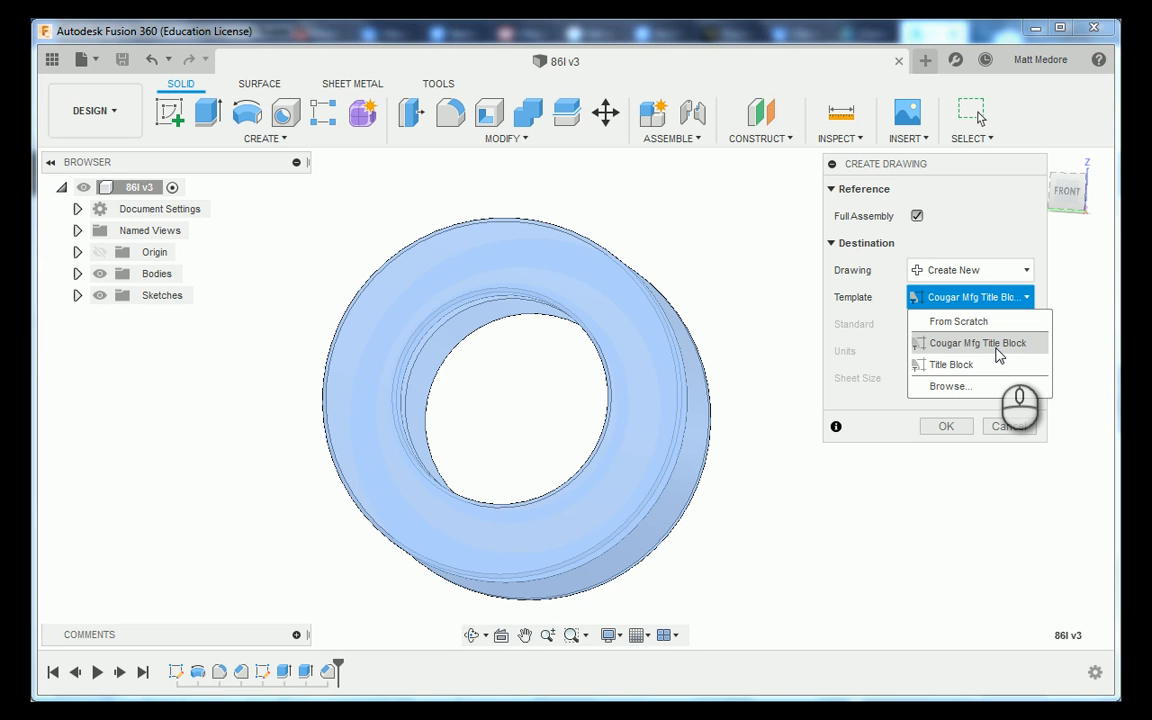
click(997, 350)
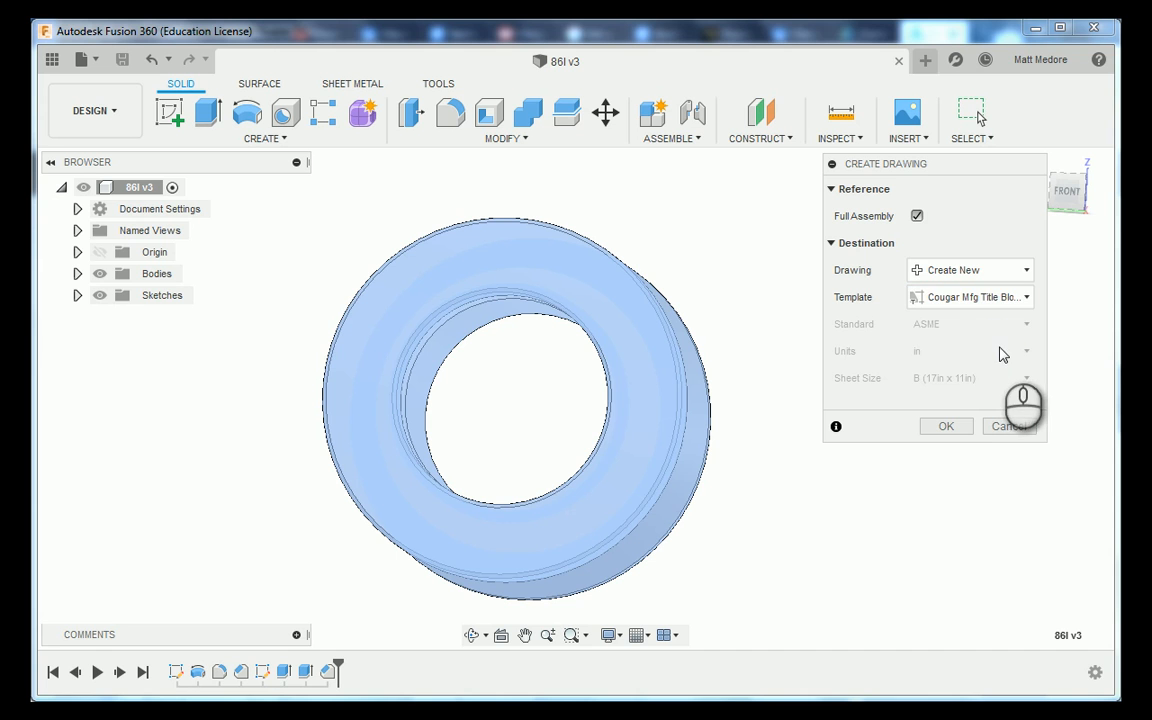
click(947, 427)
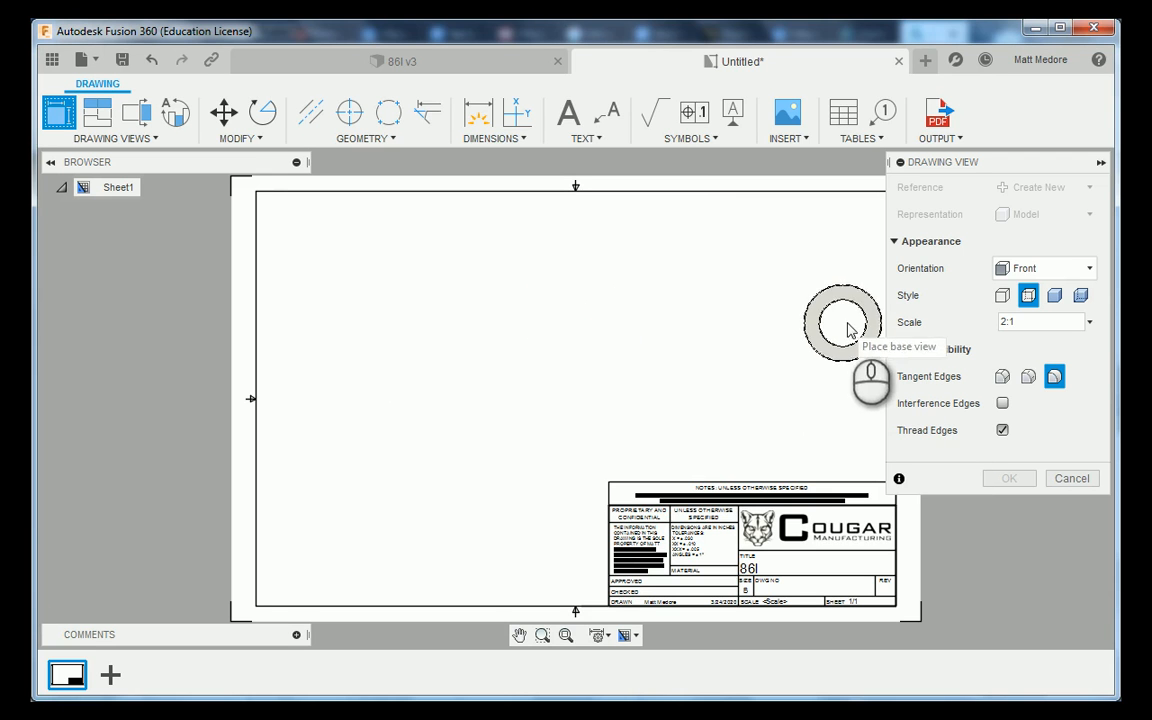
Place the Front base view in the sheet's upper left area with visible edges style and 3:1 scale.
click(1002, 296)
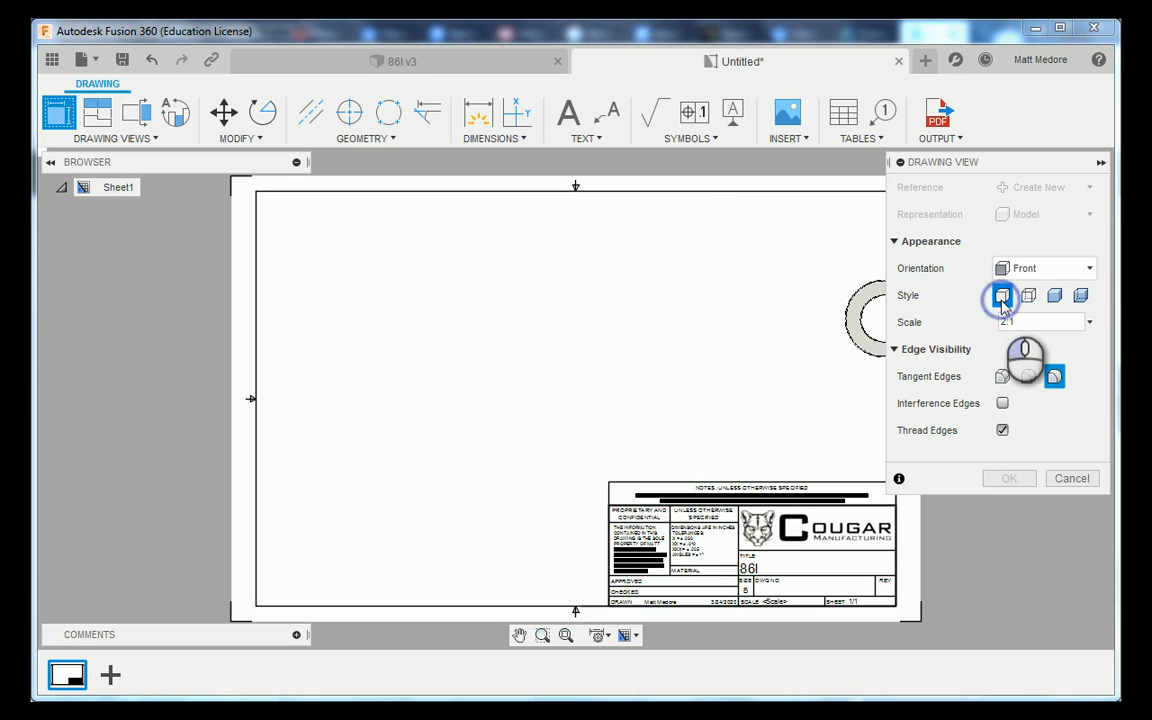
click(1026, 320)
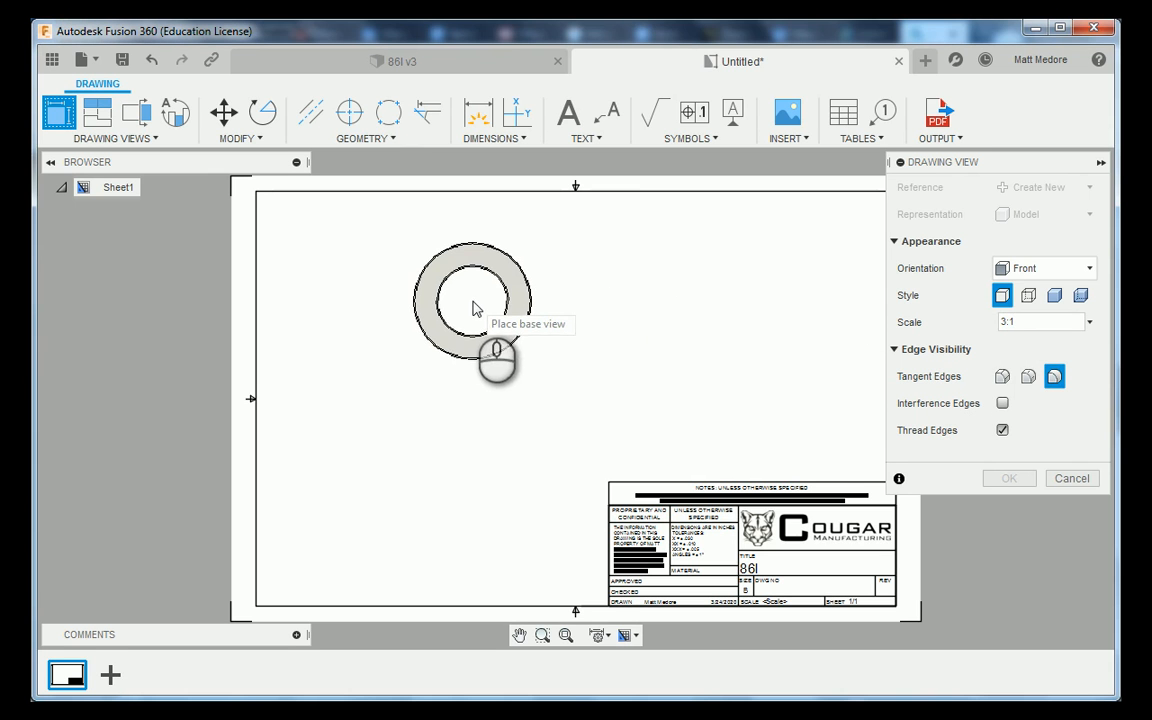
click(402, 290)
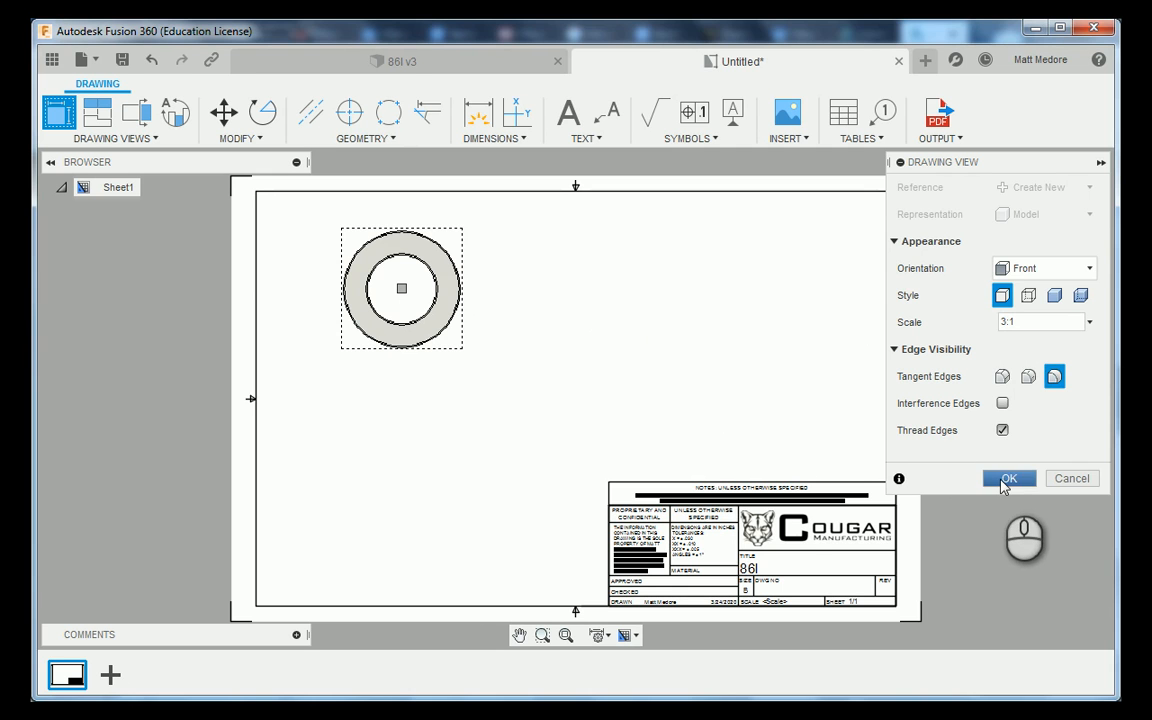
click(1006, 479)
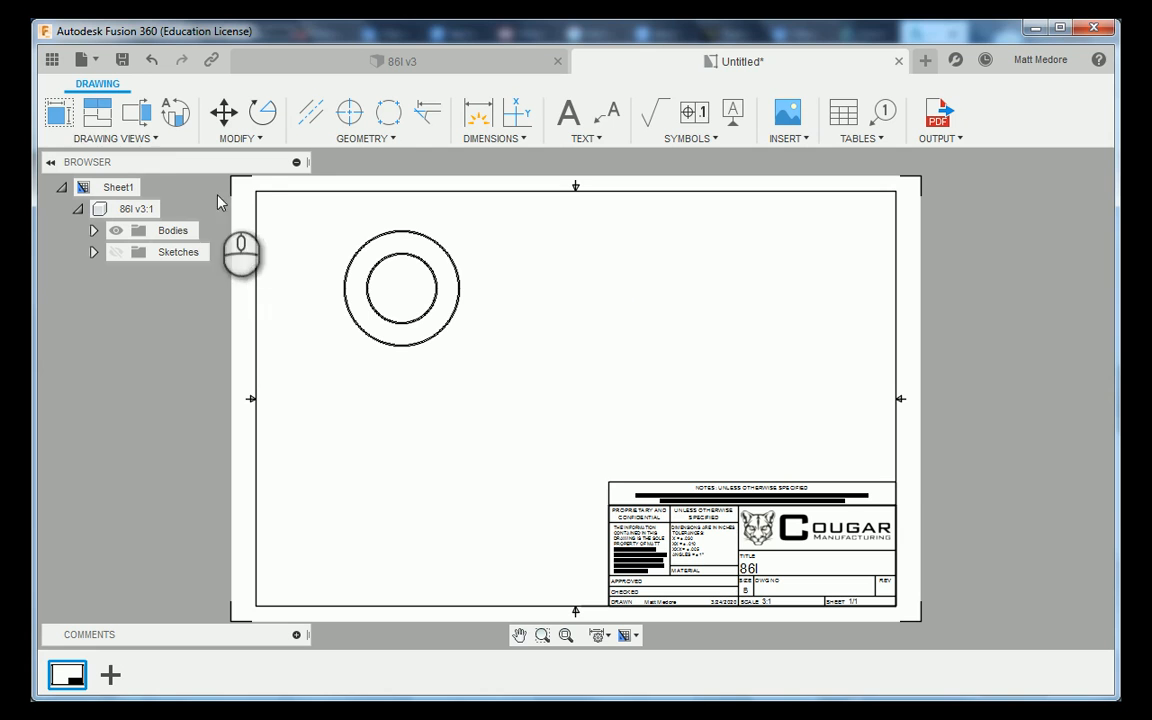
Project a side view to the right of the base view and an isometric view above the title block.
click(133, 142)
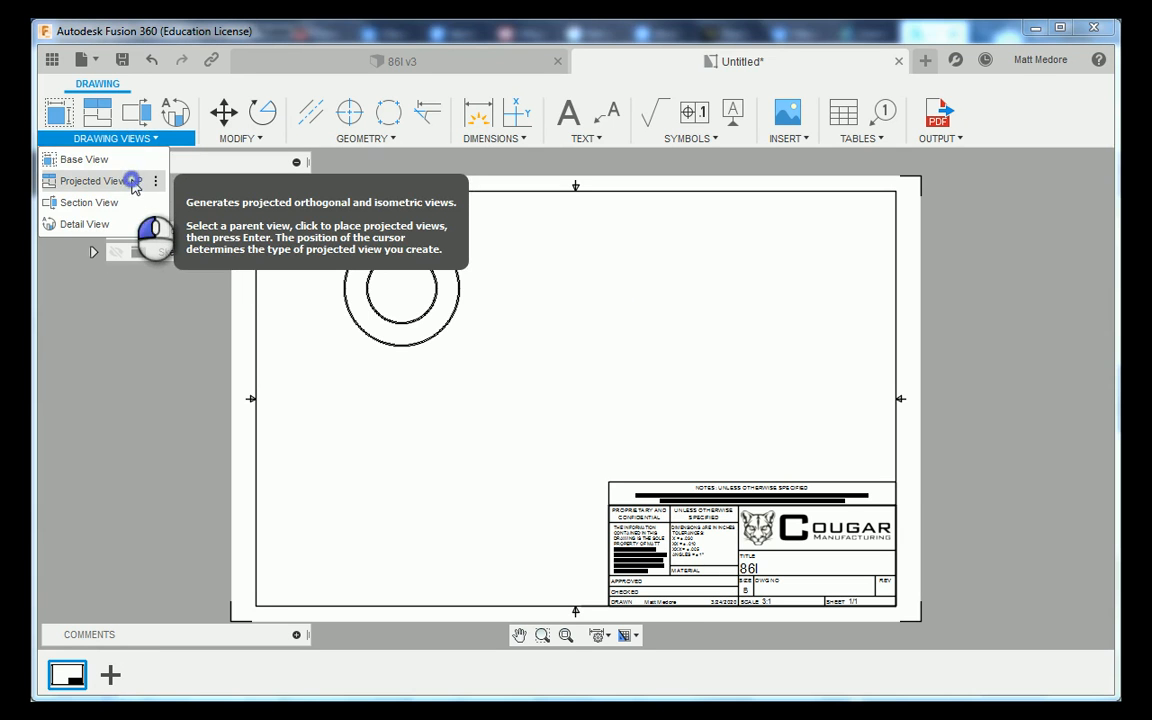
click(133, 182)
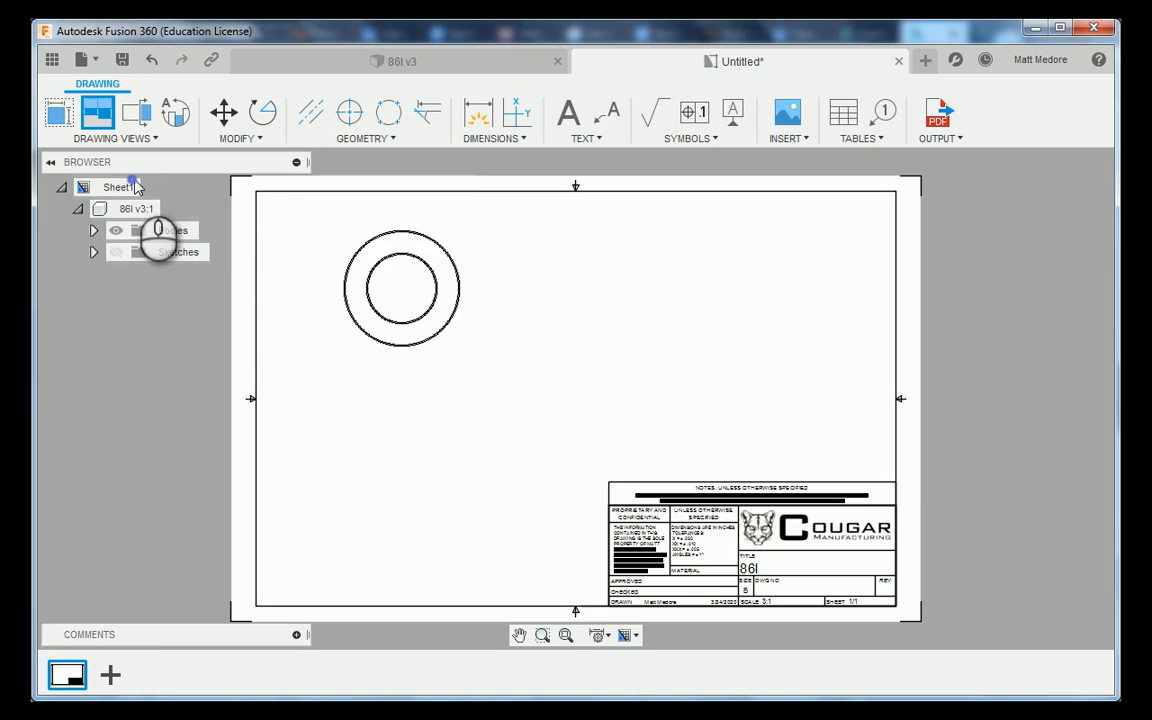
click(370, 248)
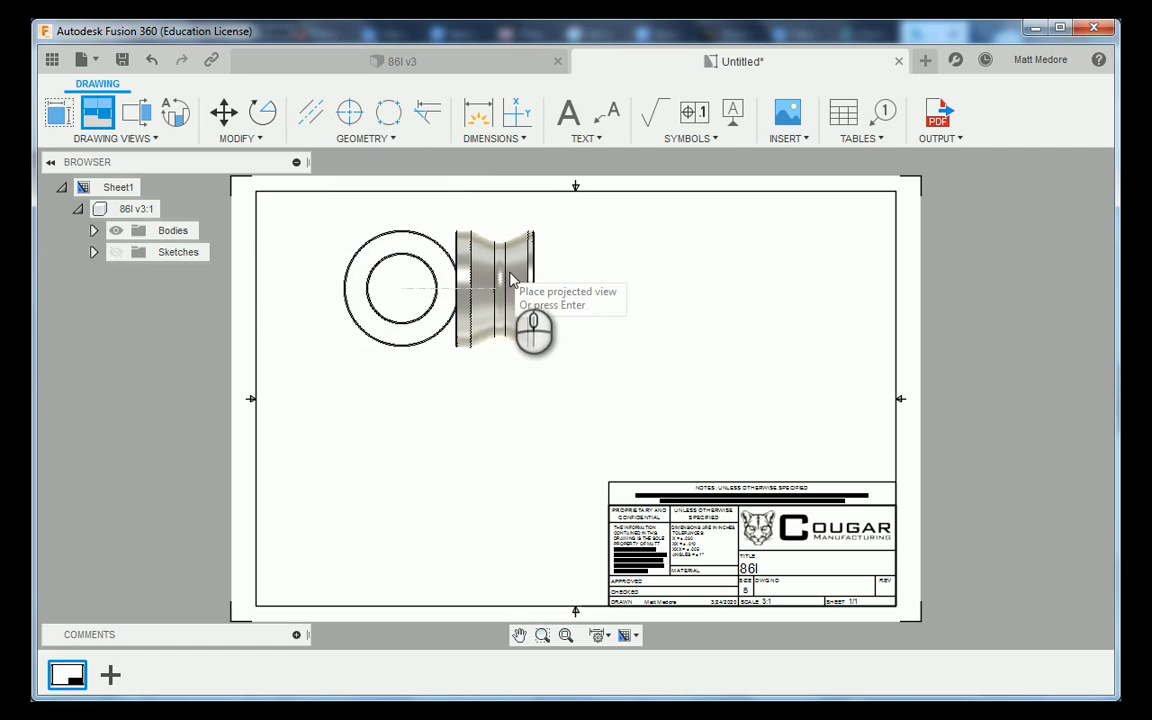
click(612, 291)
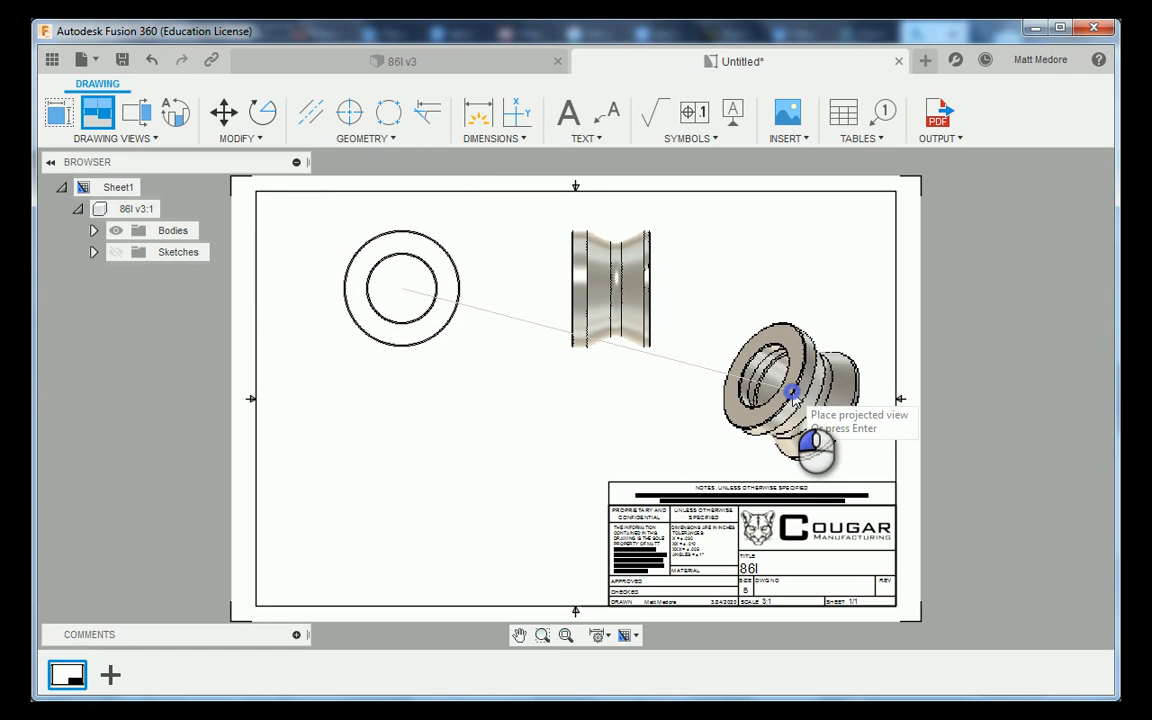
click(791, 393)
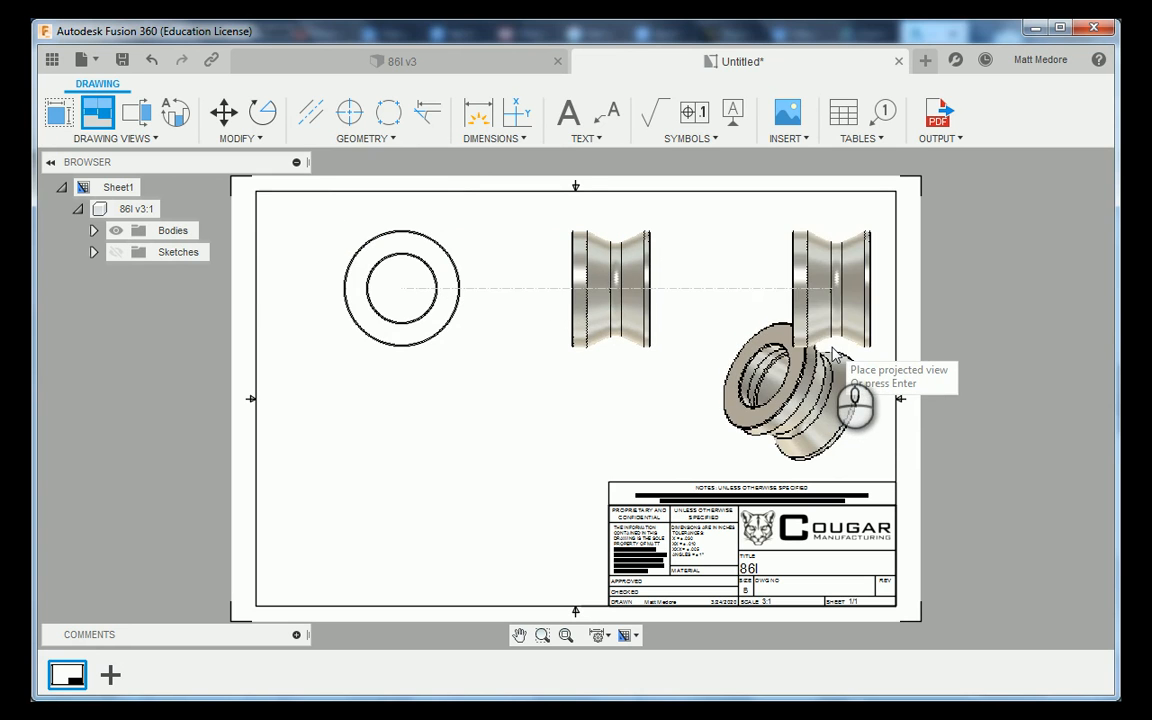
key(Return)
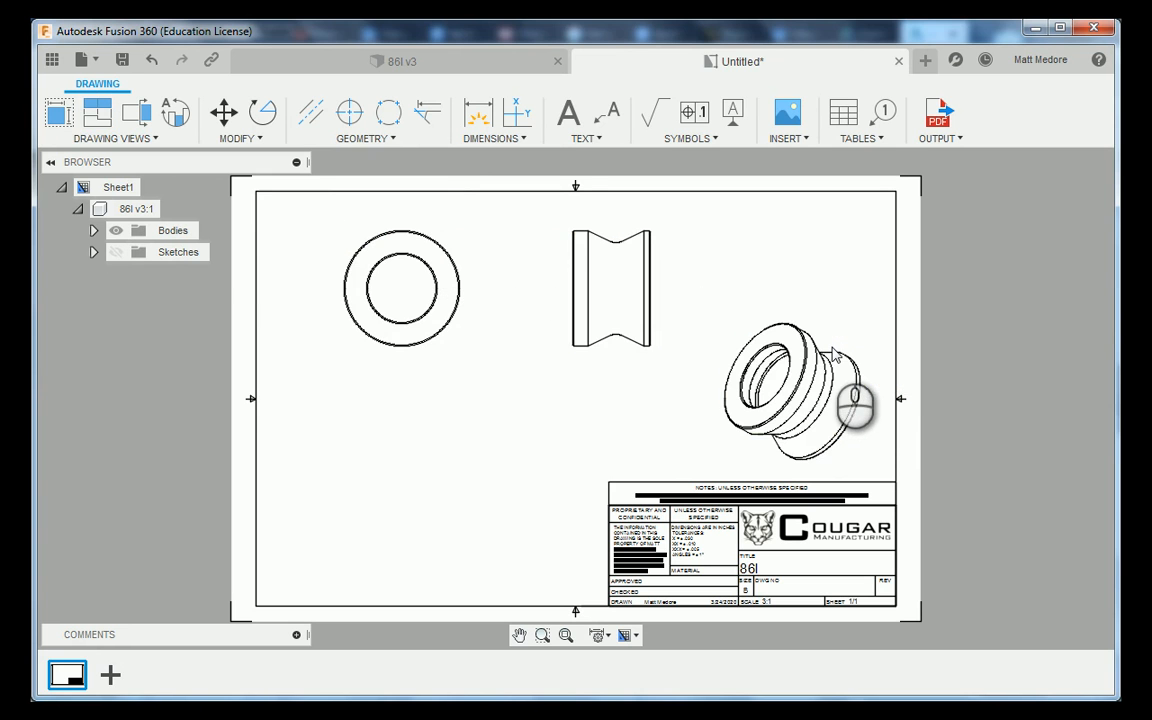
Change the isometric view's style to shaded, keeping the scale from the parent view.
scroll(580, 445, down, 2)
scroll(770, 440, up, 4)
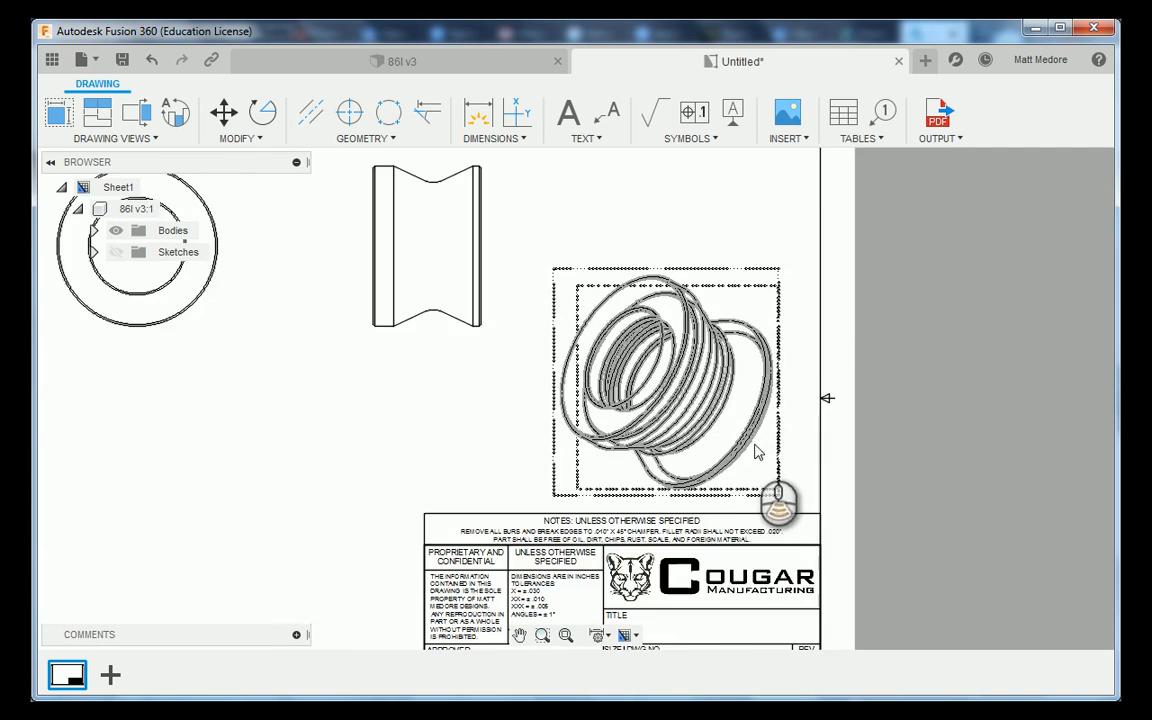
scroll(757, 445, down, 3)
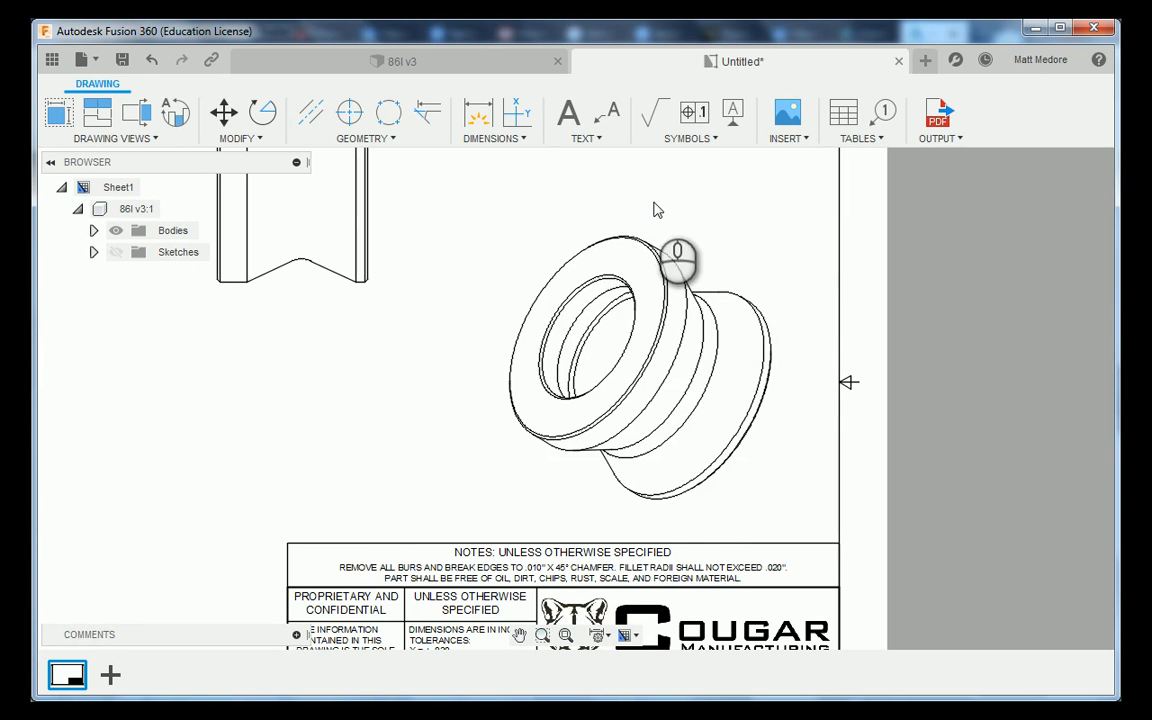
click(646, 250)
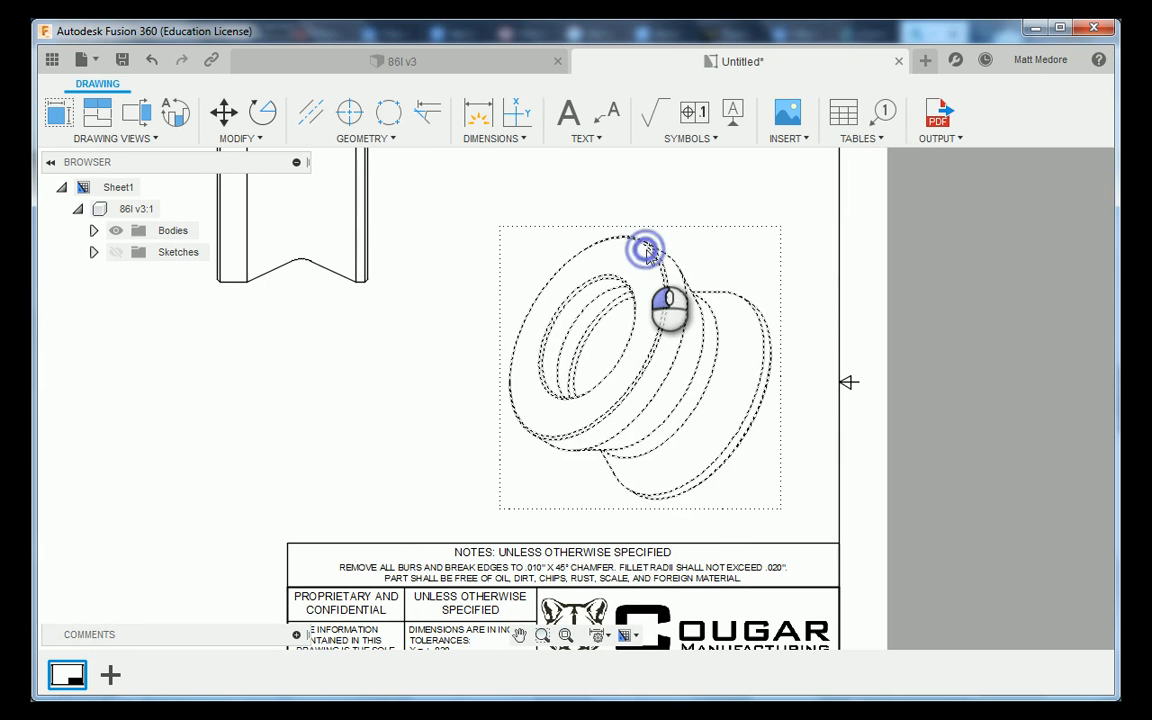
double_click(646, 250)
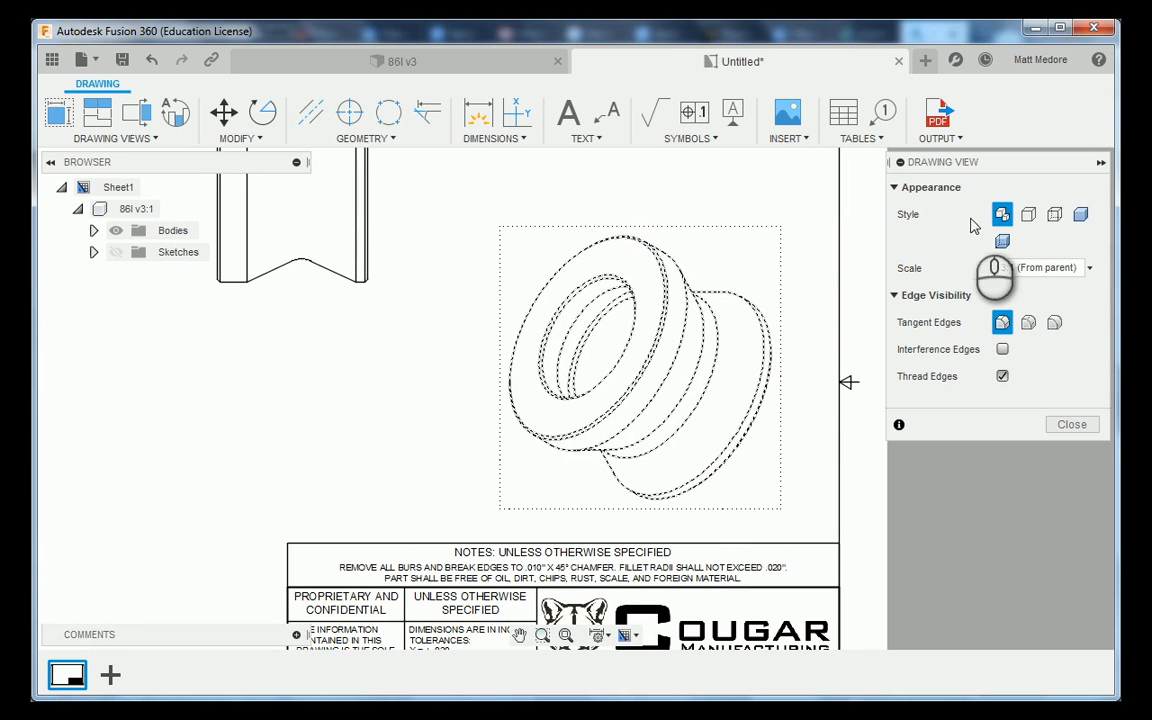
click(1081, 216)
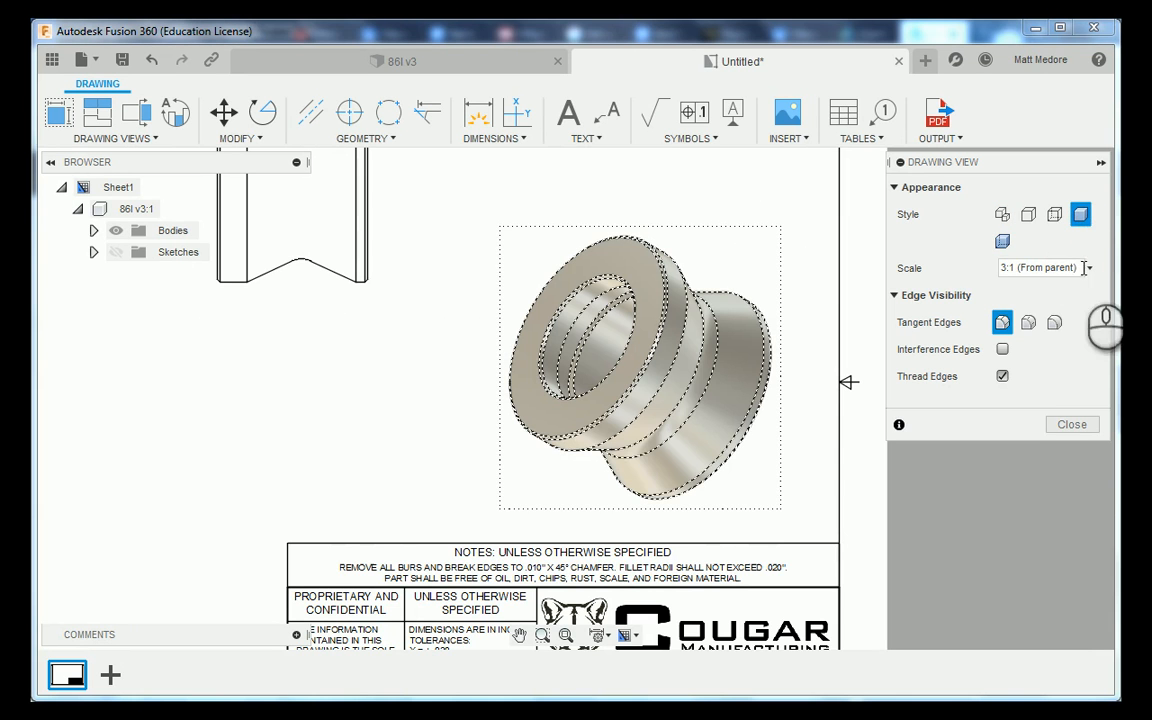
click(1072, 425)
Turn on full-length tangent edges for the projected side view so the groove's fillet edges are drawn.
scroll(926, 508, down, 3)
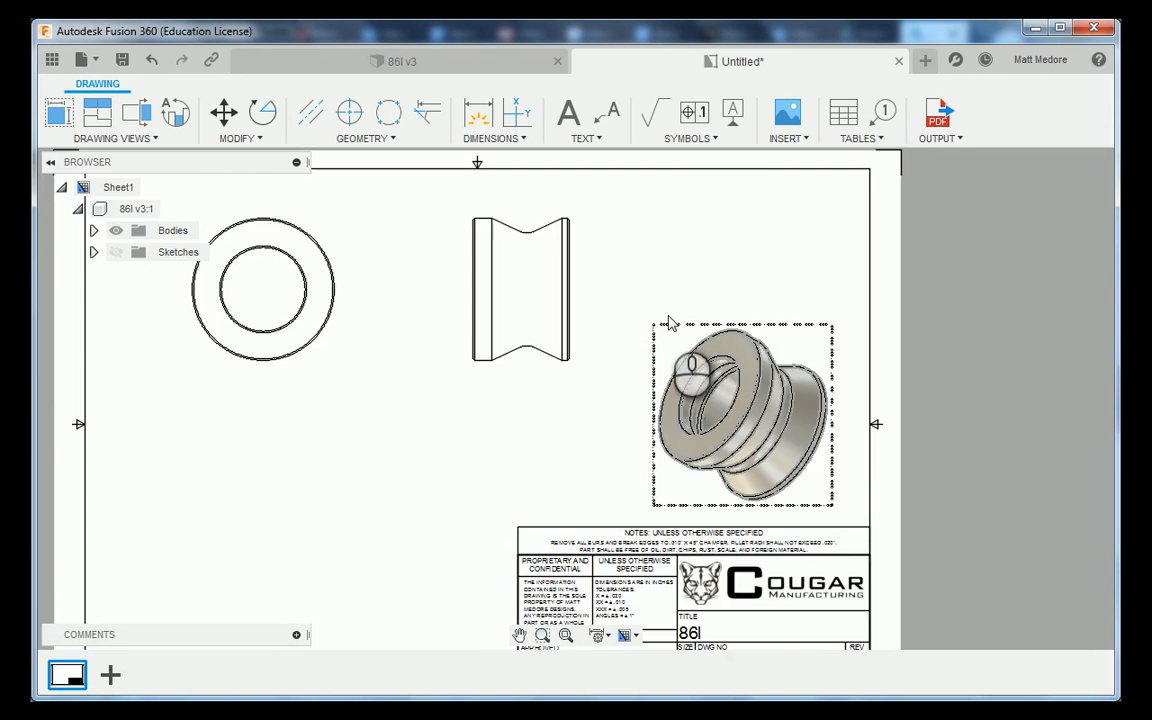
scroll(663, 298, up, 2)
scroll(543, 267, down, 2)
scroll(483, 300, up, 3)
scroll(483, 300, up, 2)
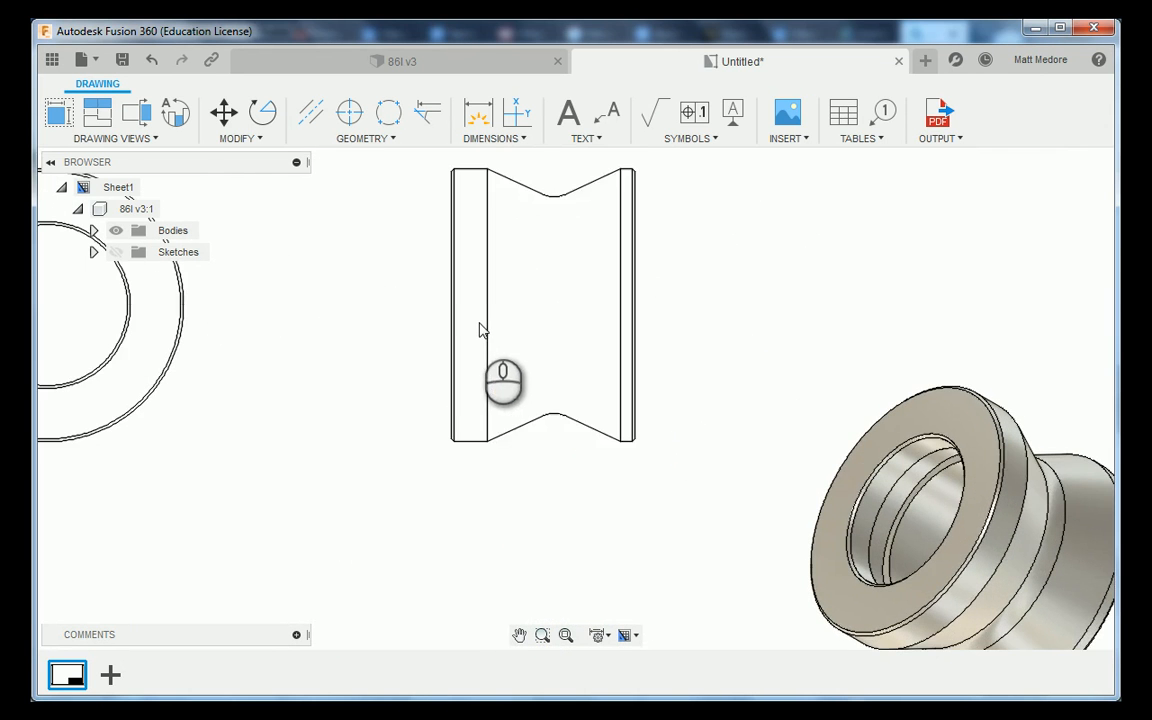
scroll(465, 342, down, 2)
scroll(476, 322, up, 3)
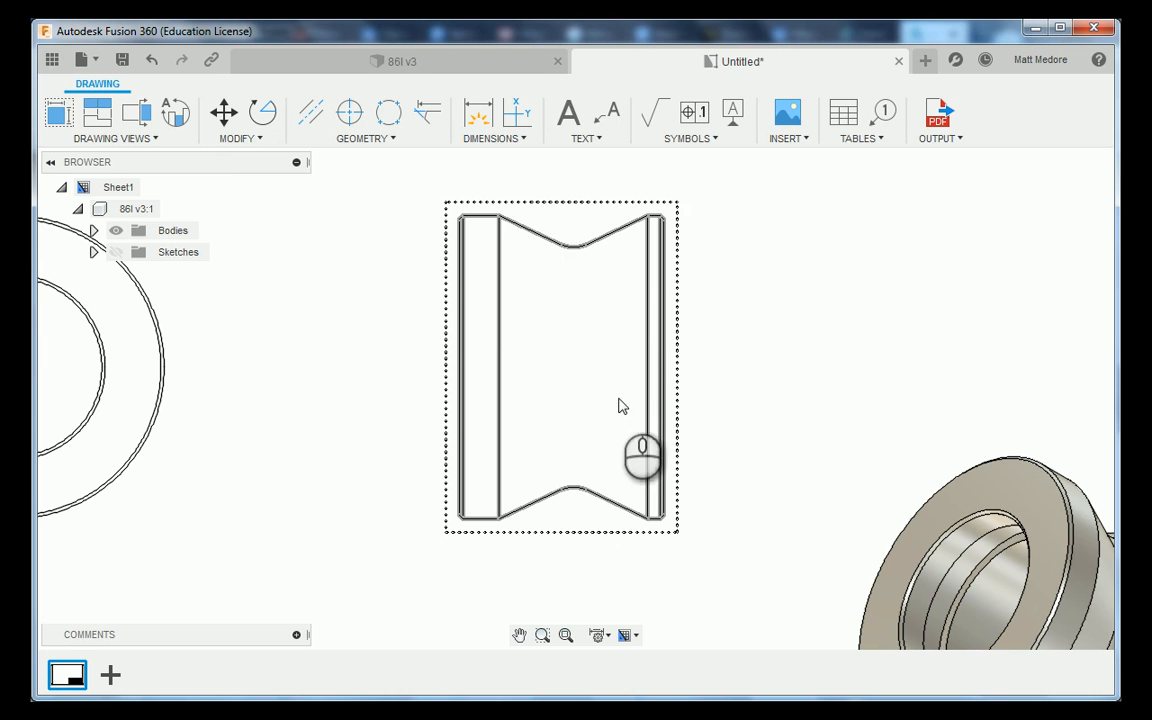
click(645, 322)
double_click(645, 322)
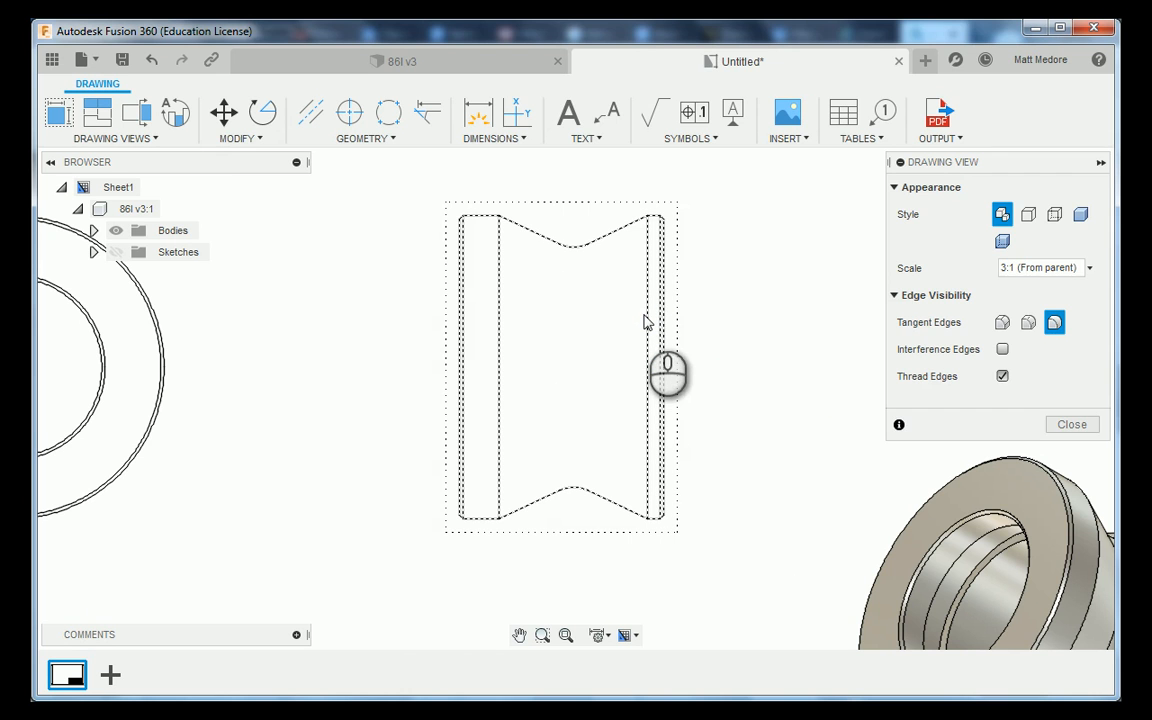
click(1002, 325)
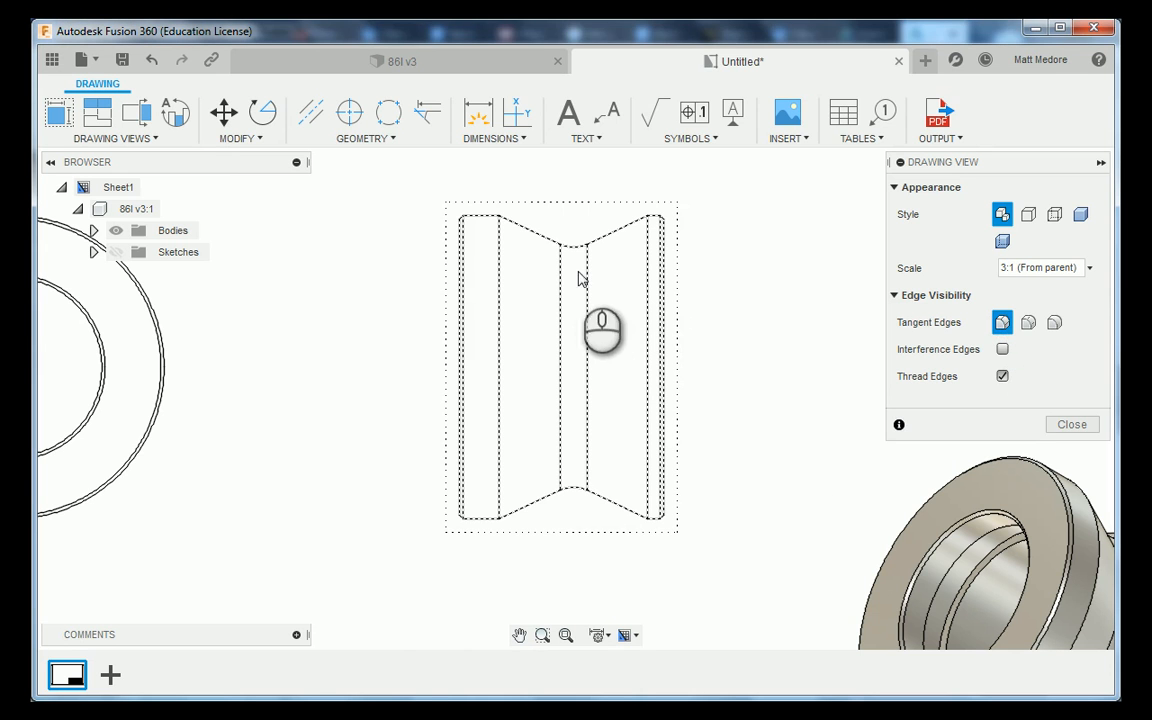
click(1071, 425)
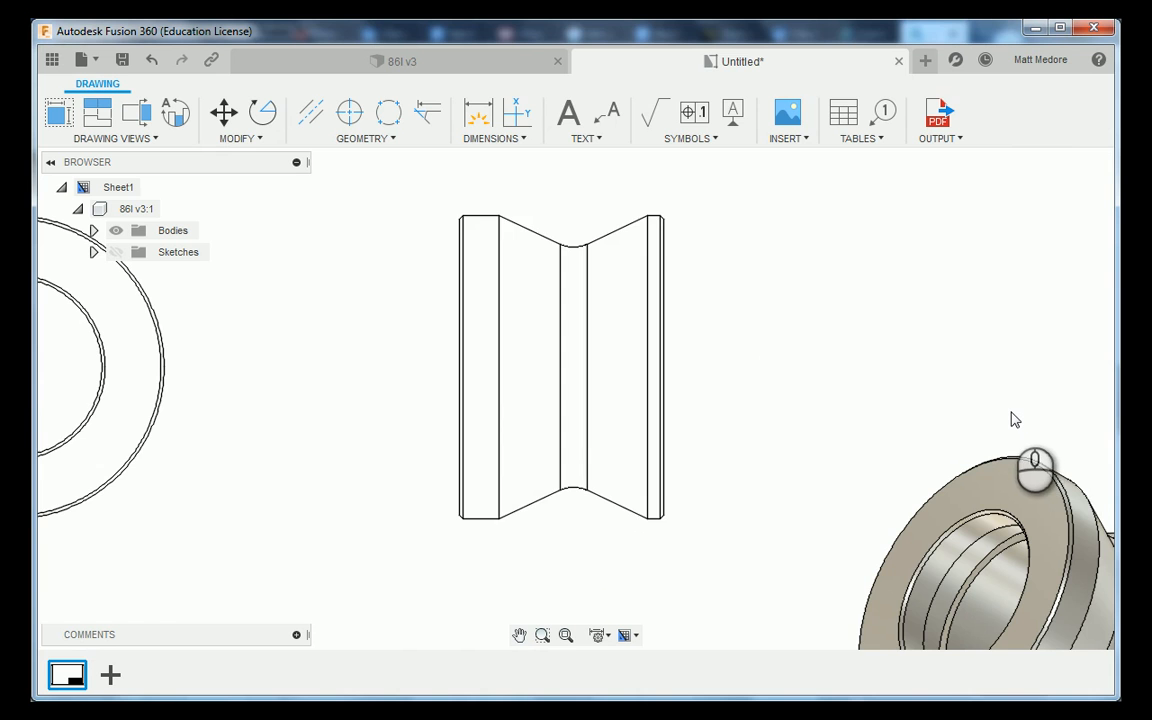
Start a section view from the front base view with a horizontal cutting line through the circle's centre, extending past both outer edges.
scroll(1014, 420, down, 2)
scroll(1015, 420, down, 4)
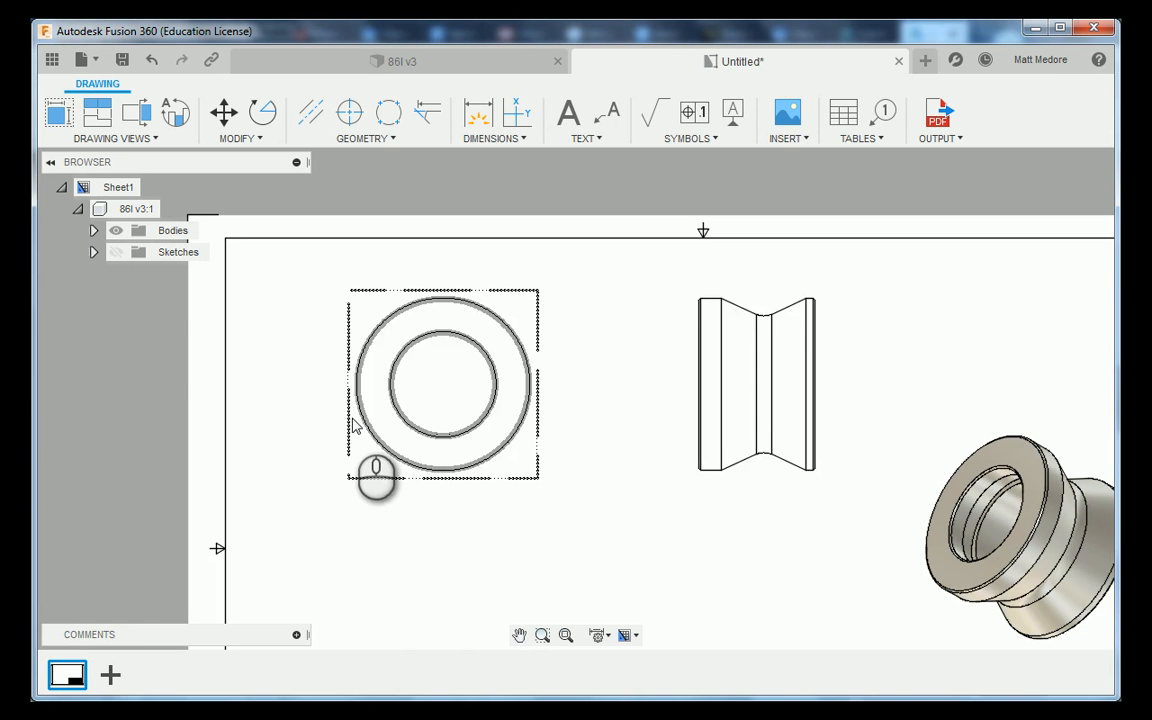
scroll(352, 425, up, 3)
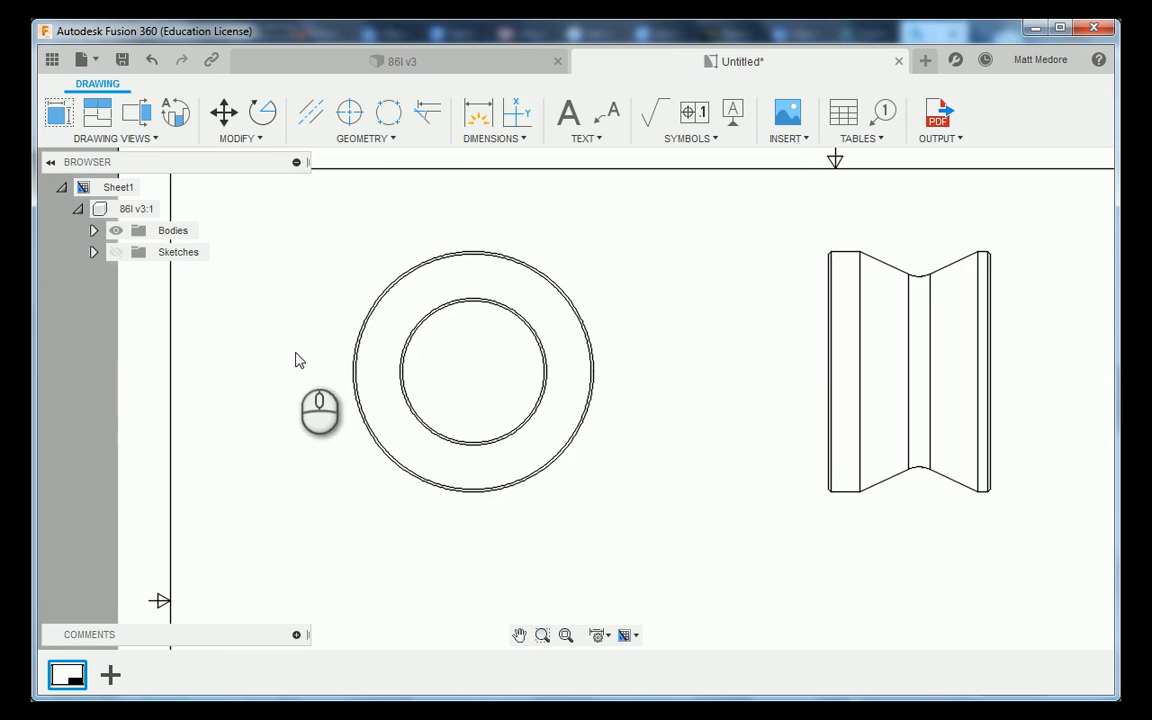
click(128, 142)
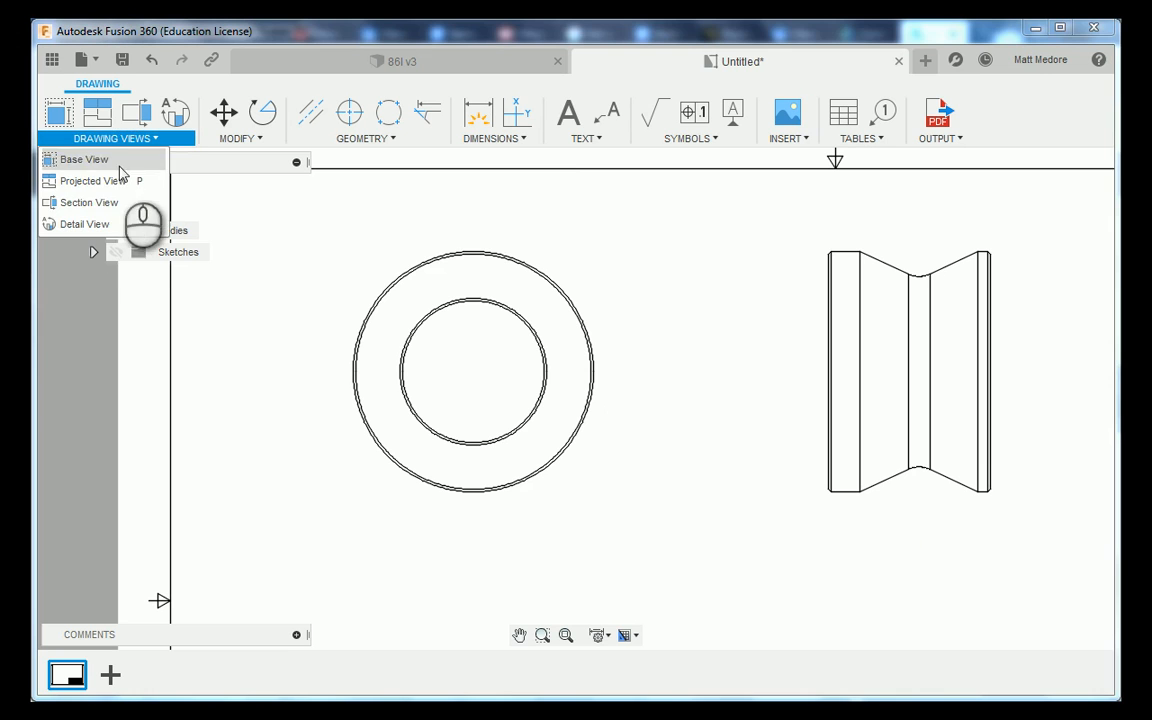
click(110, 205)
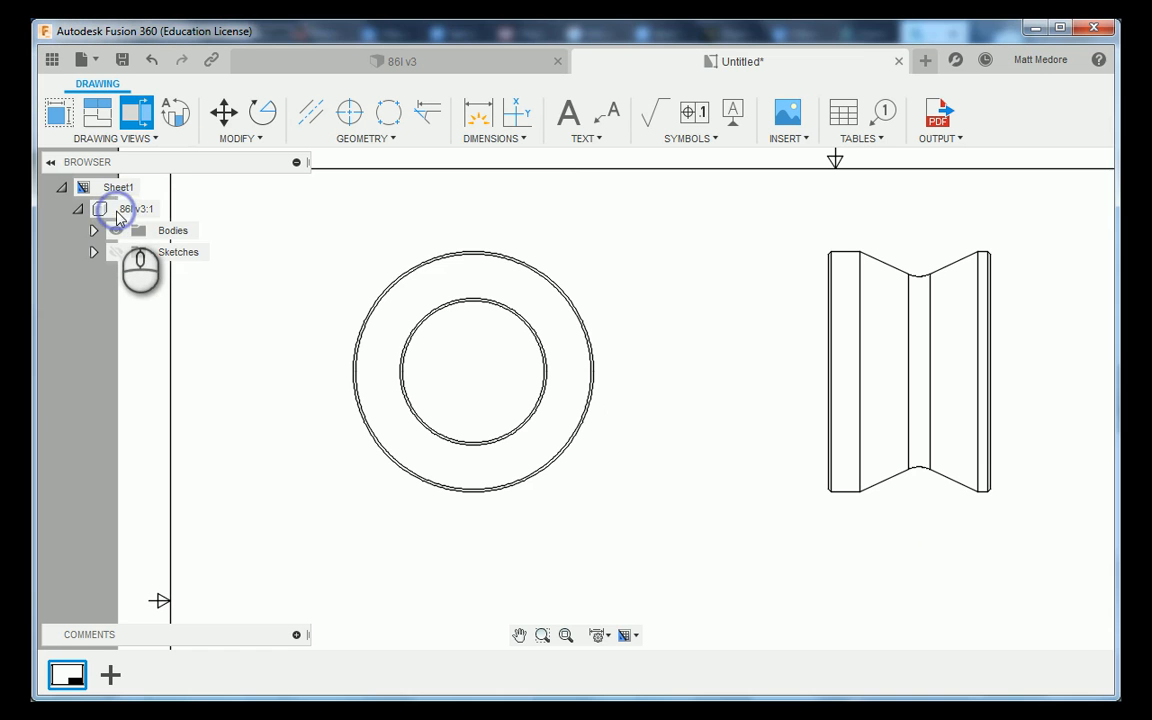
click(393, 288)
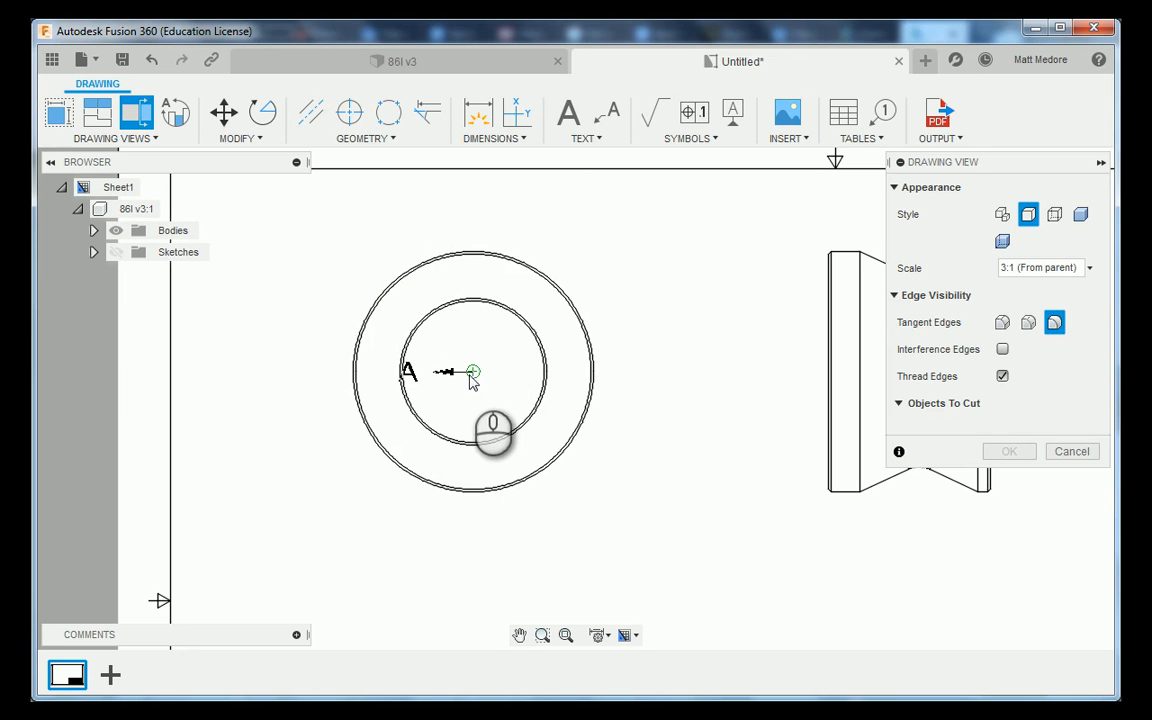
click(471, 376)
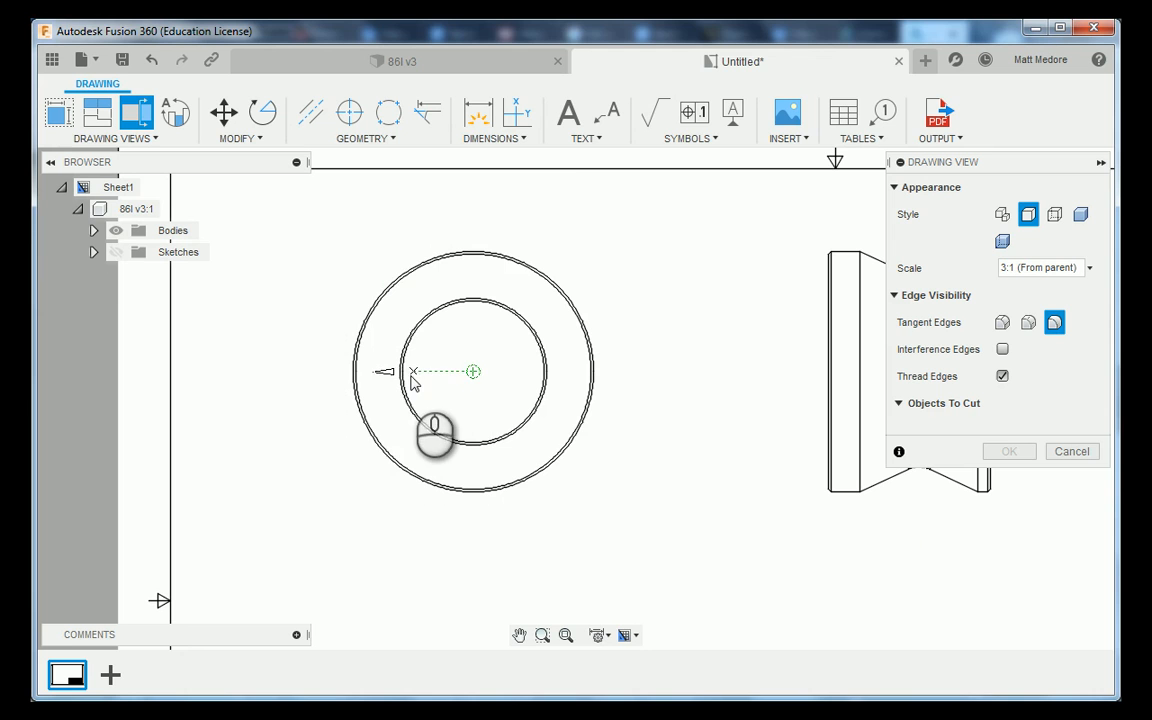
click(319, 372)
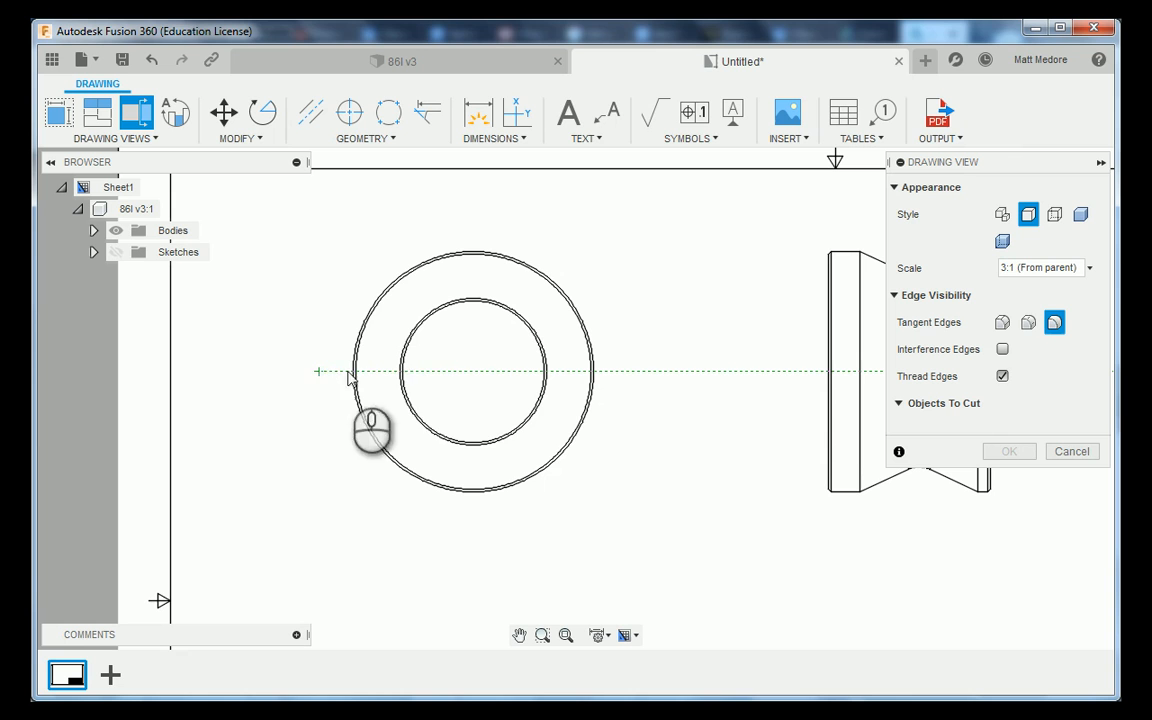
click(625, 372)
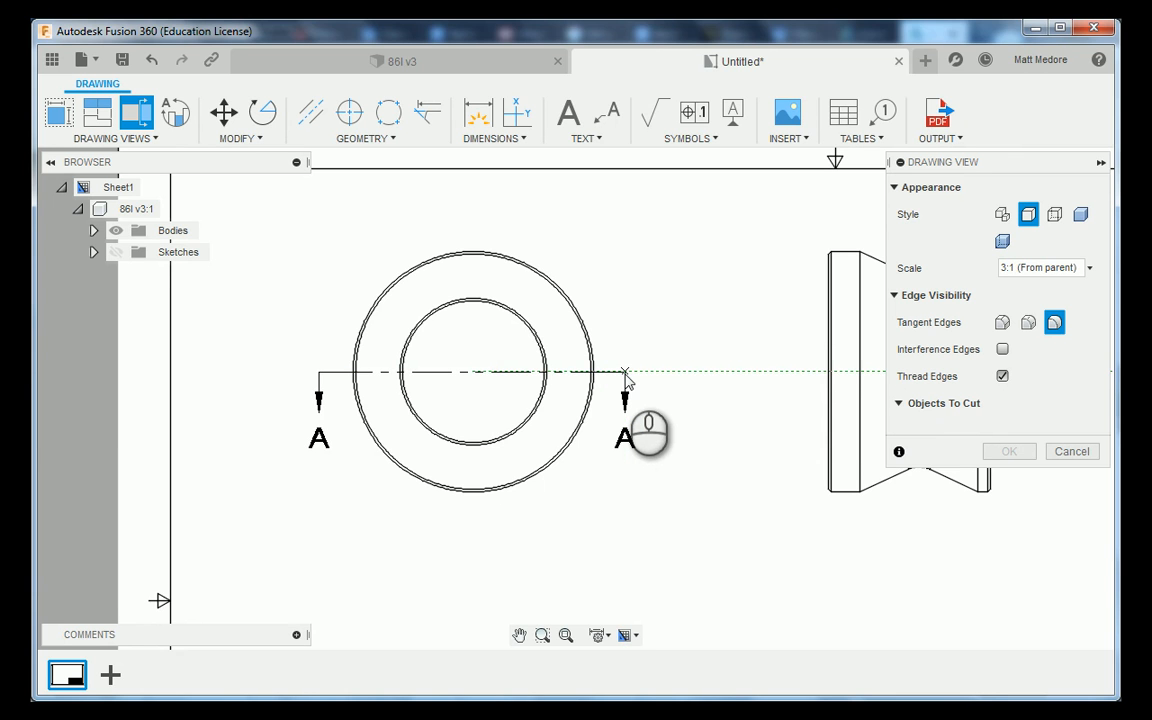
Finish the cutting line and place section view A-A directly below the base view at the parent's 3:1 scale, with Body1 cut.
key(Return)
scroll(465, 292, down, 3)
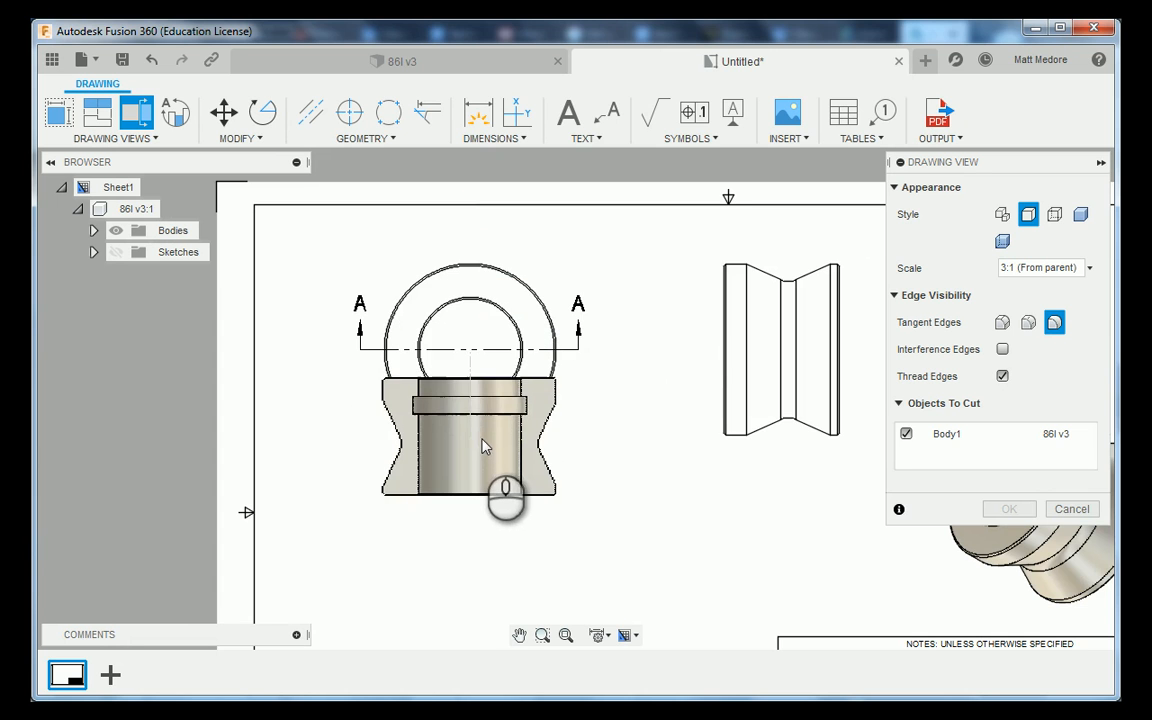
scroll(470, 522, down, 3)
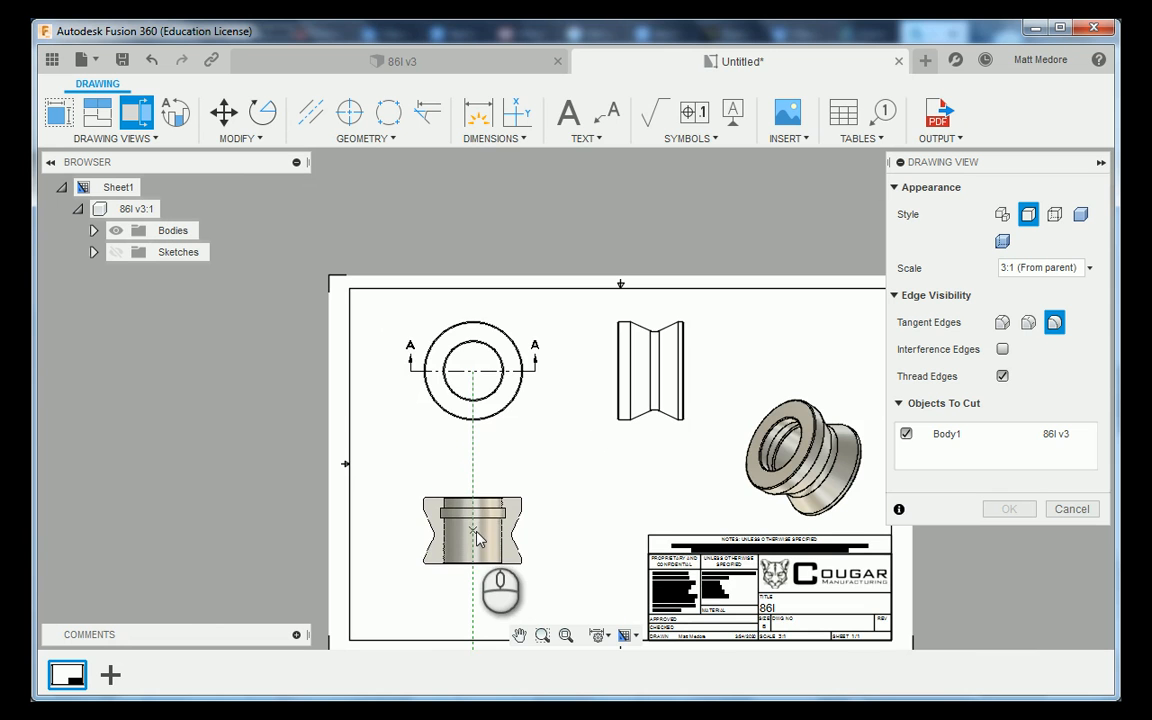
click(478, 538)
scroll(488, 542, down, 1)
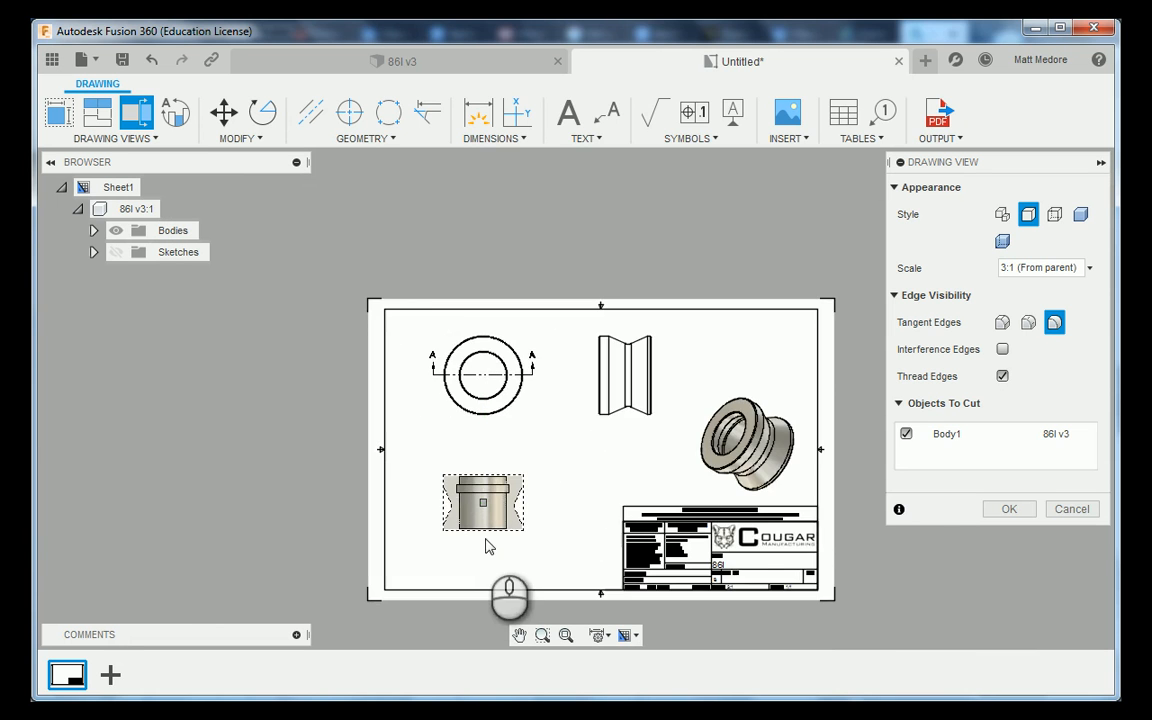
scroll(493, 566, up, 3)
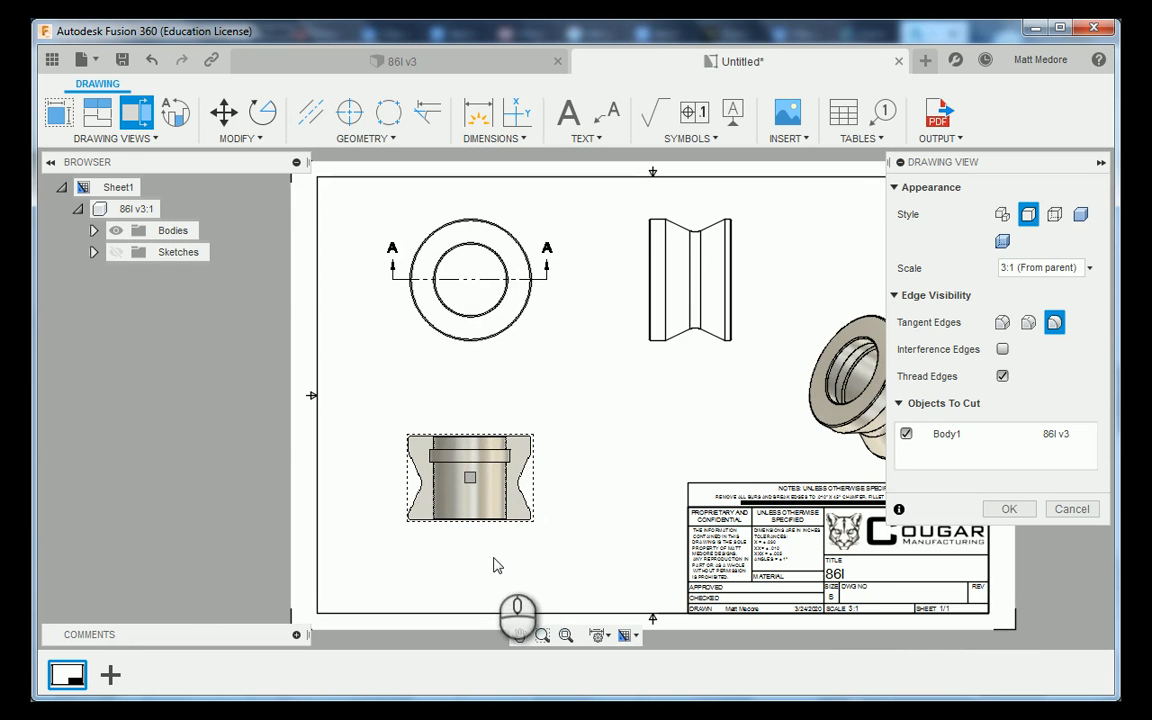
click(1010, 509)
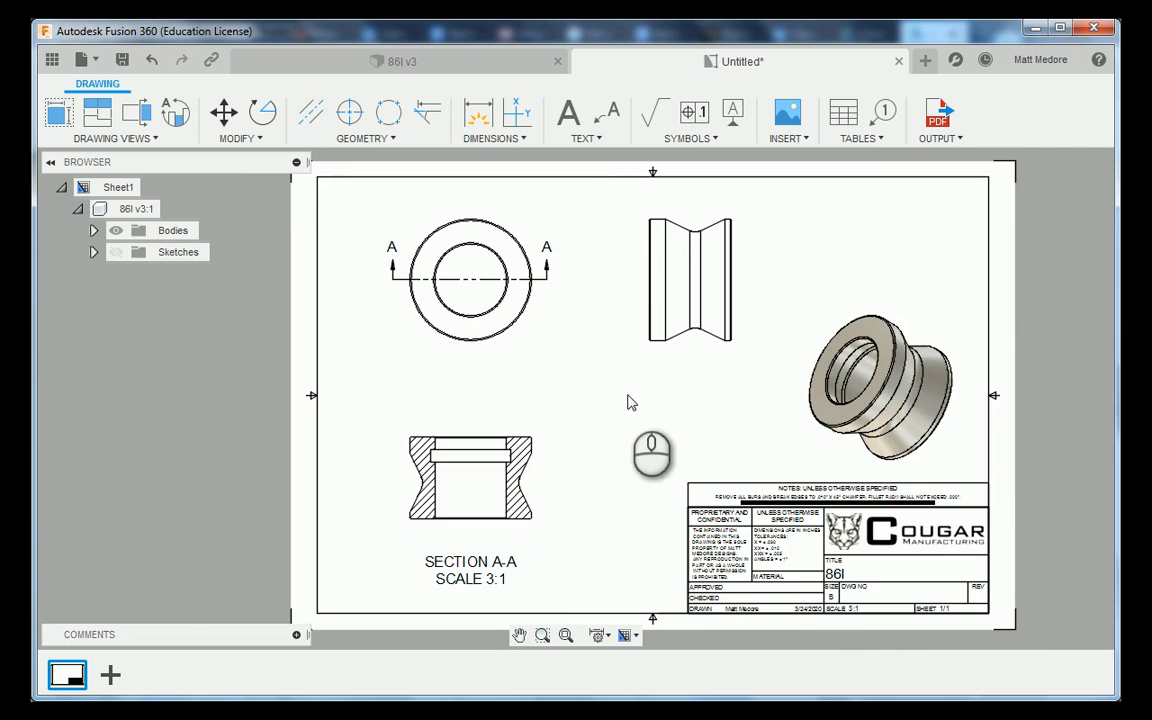
Add a vertical centerline between the two straight bore edges below the groove in section view A-A.
scroll(580, 462, down, 1)
scroll(478, 530, up, 1)
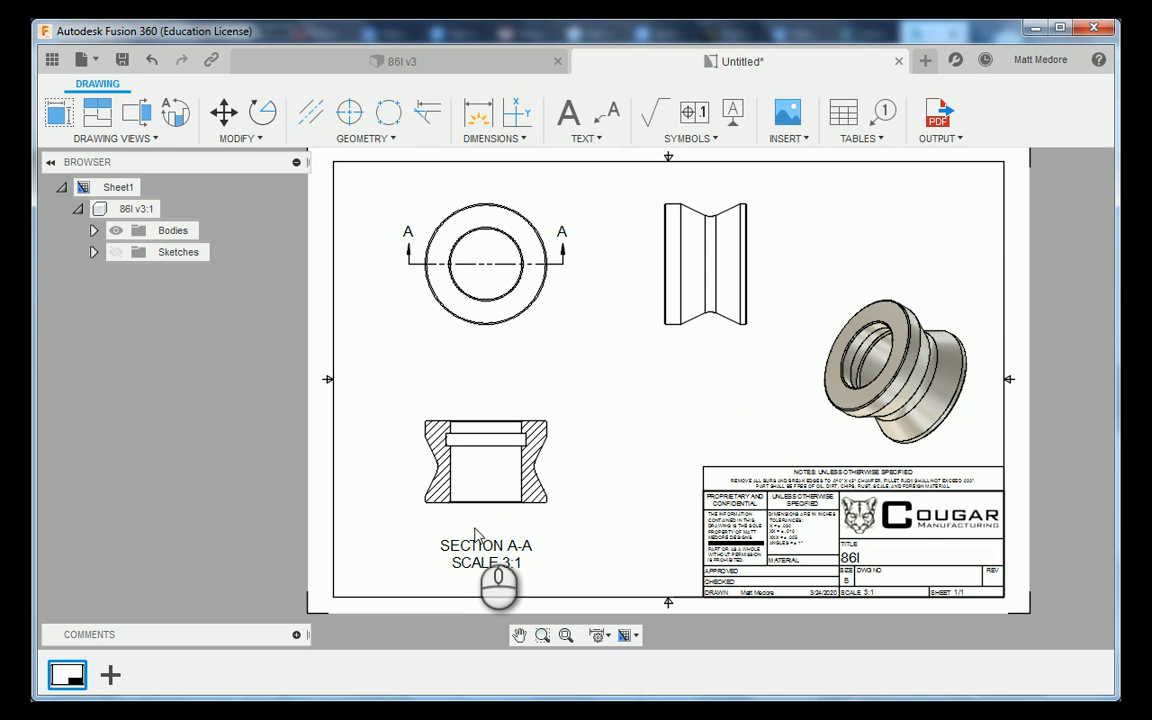
scroll(476, 538, up, 4)
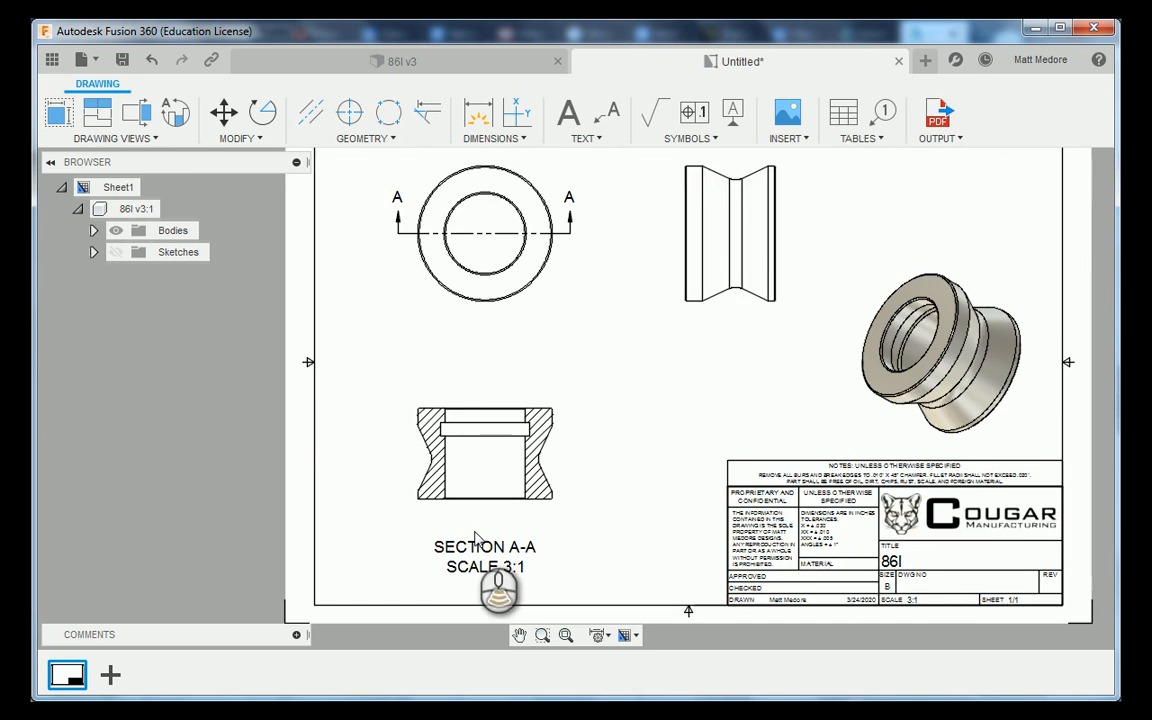
scroll(452, 571, up, 3)
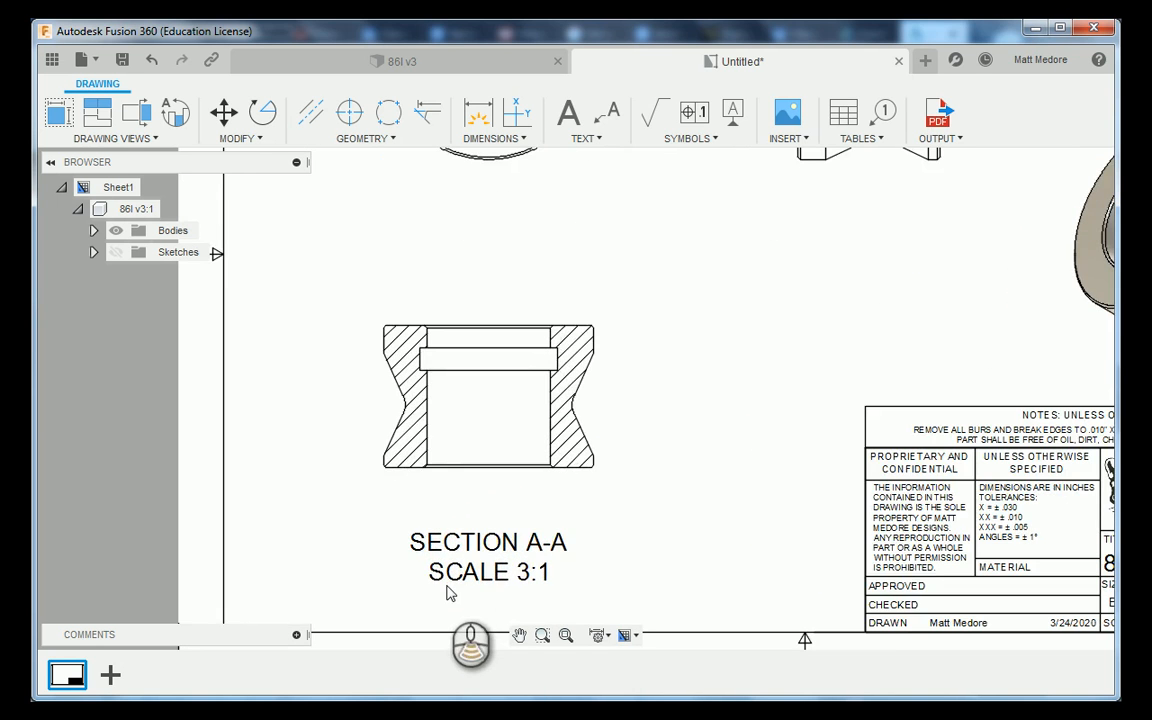
scroll(444, 408, up, 2)
scroll(445, 408, up, 1)
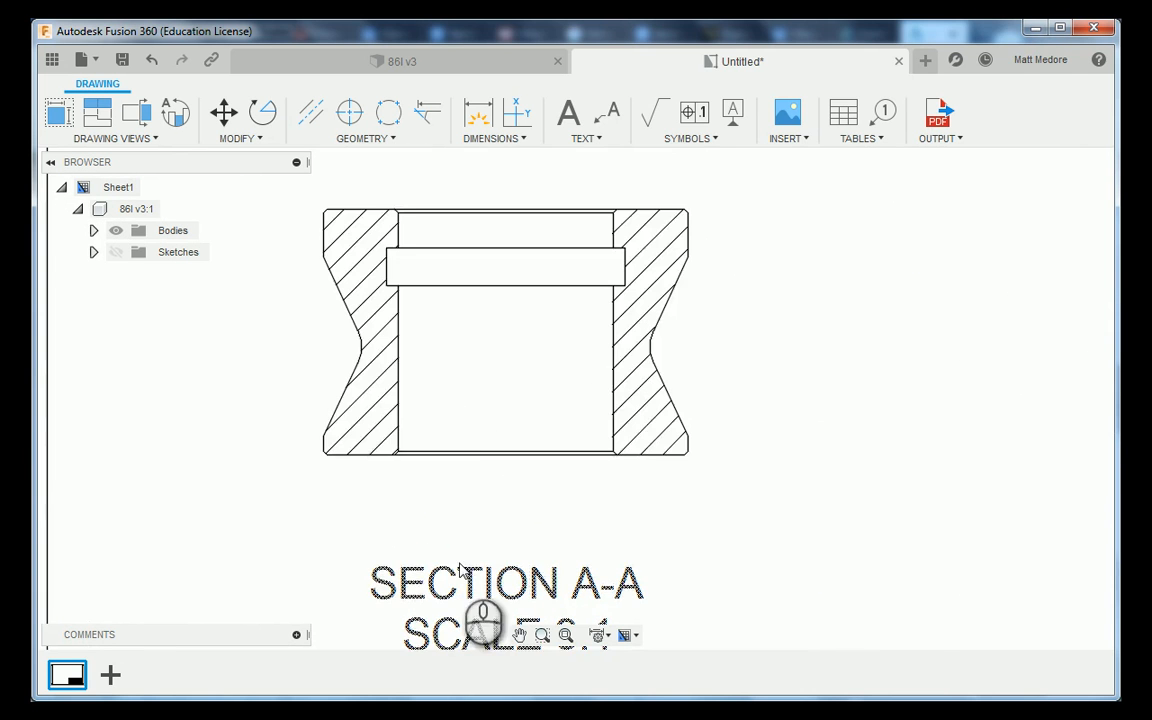
scroll(496, 228, down, 2)
scroll(489, 182, up, 1)
scroll(486, 195, up, 3)
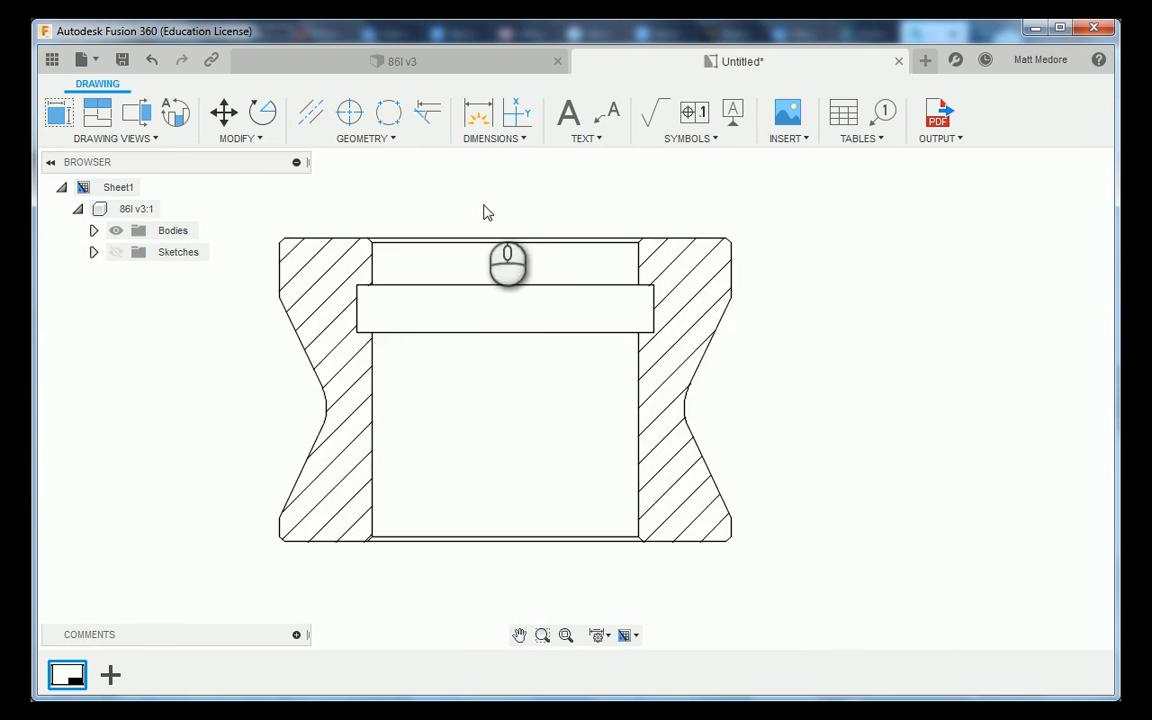
scroll(482, 437, up, 1)
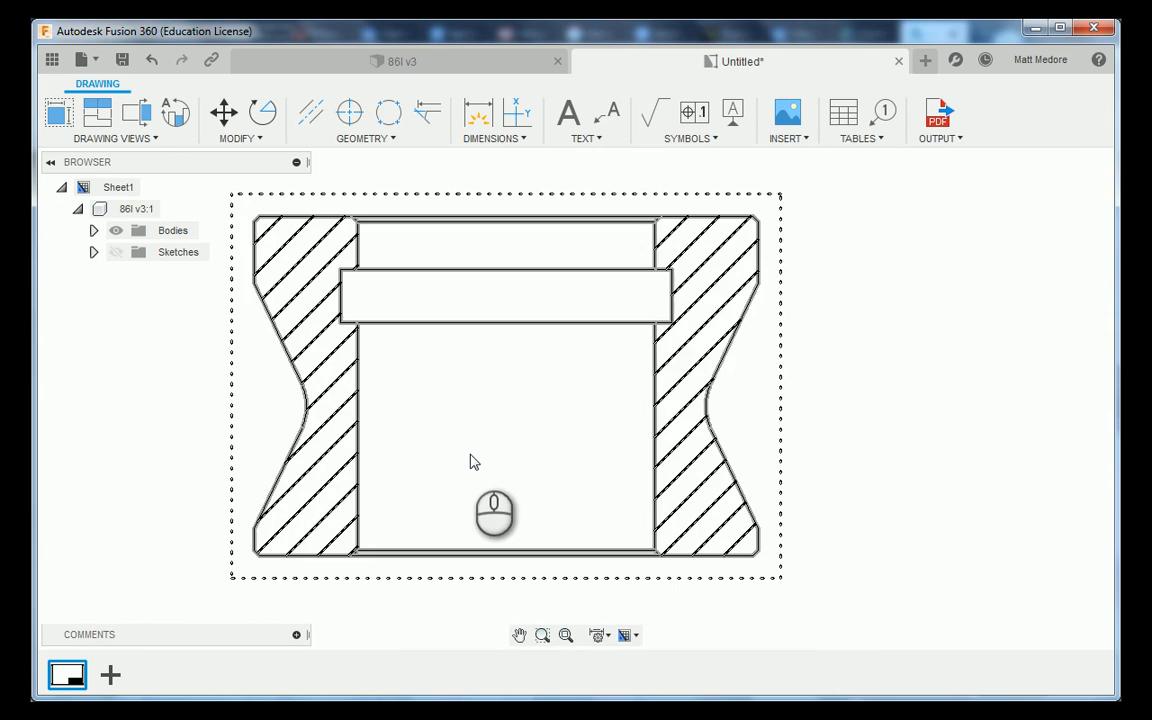
scroll(473, 462, up, 1)
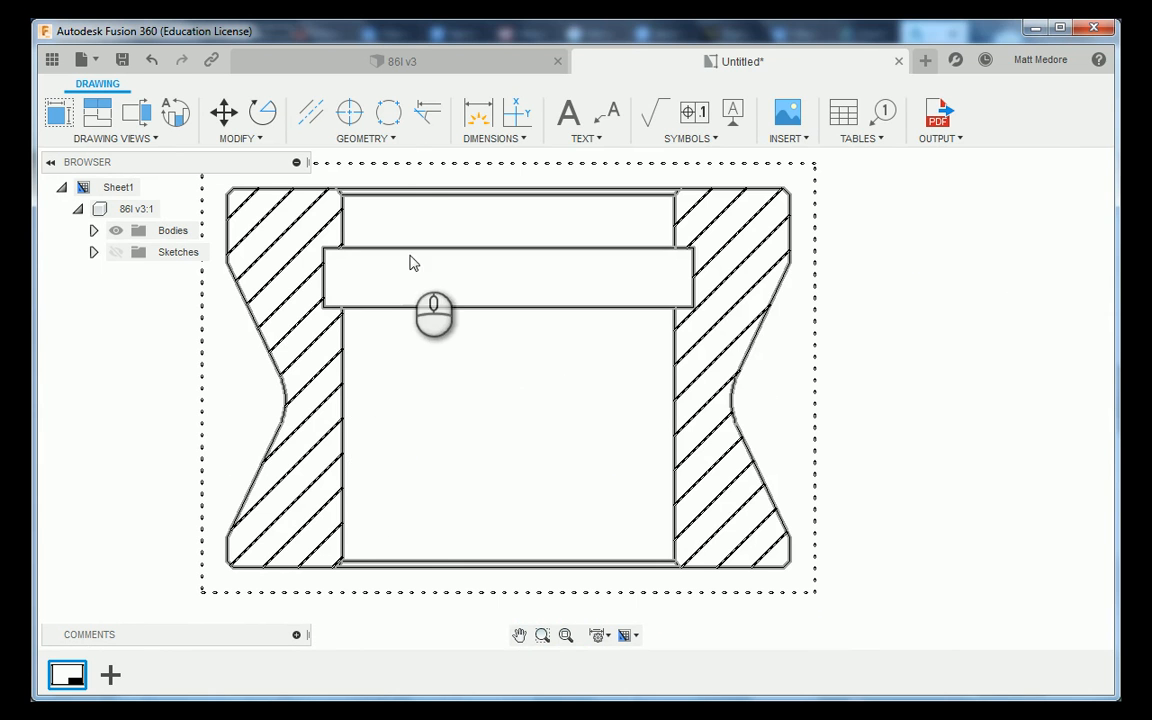
click(380, 142)
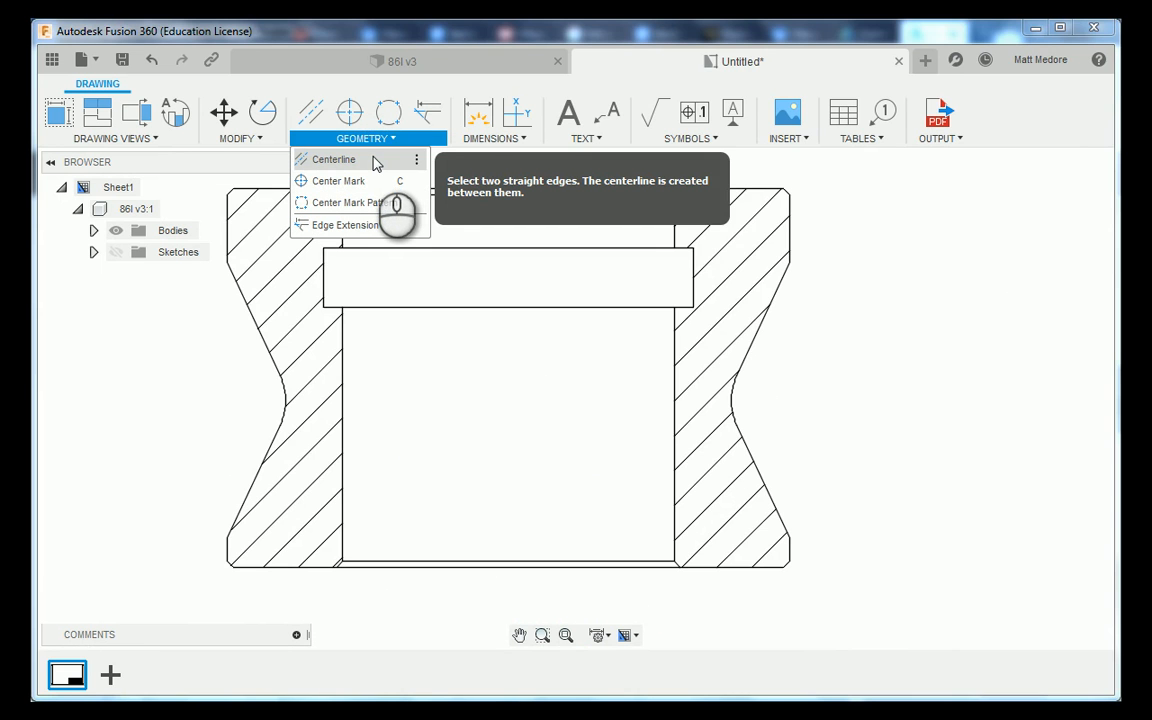
click(375, 162)
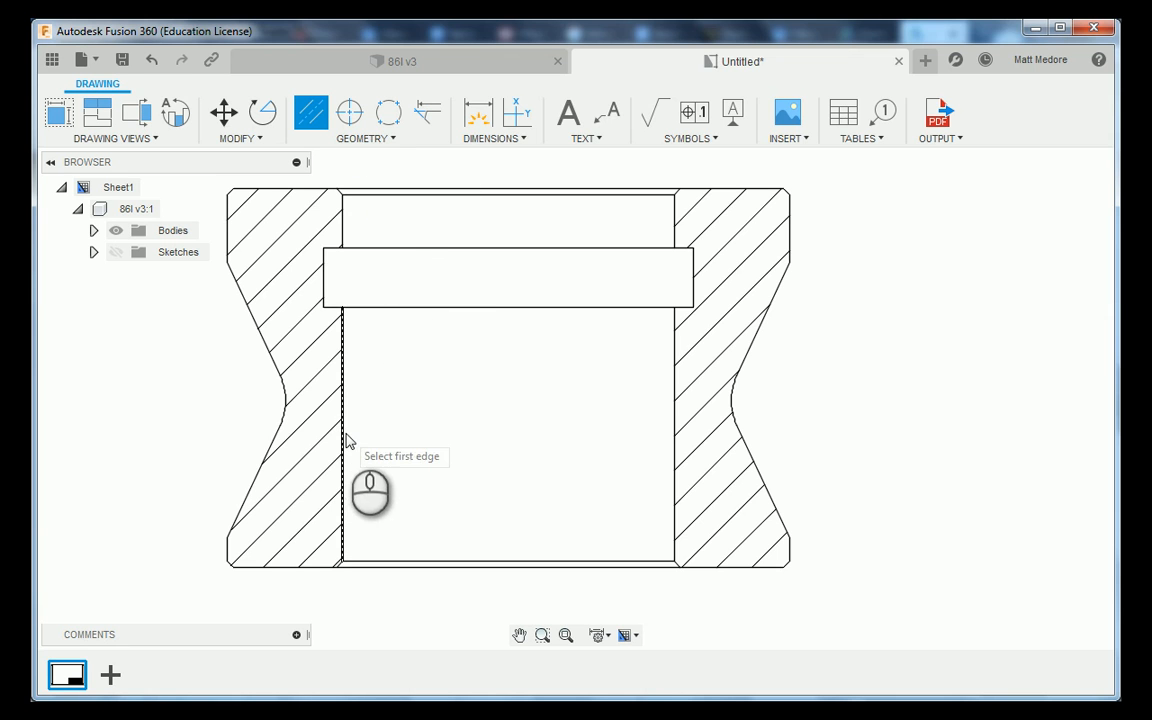
click(675, 440)
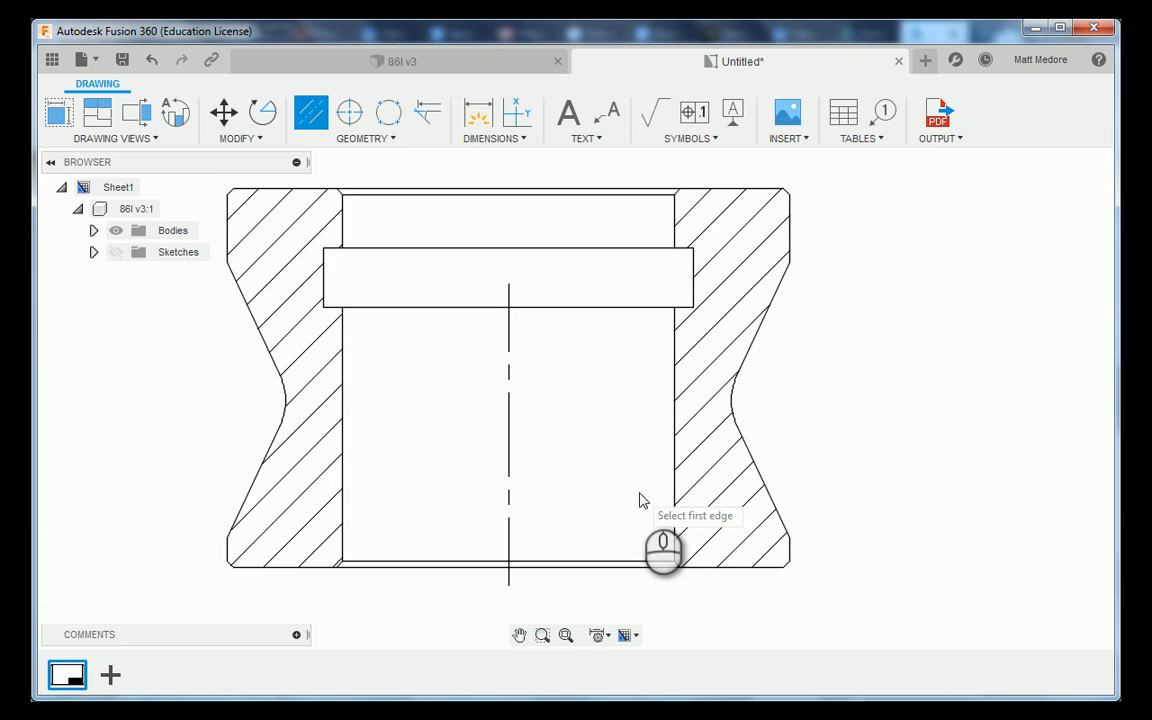
scroll(641, 501, down, 1)
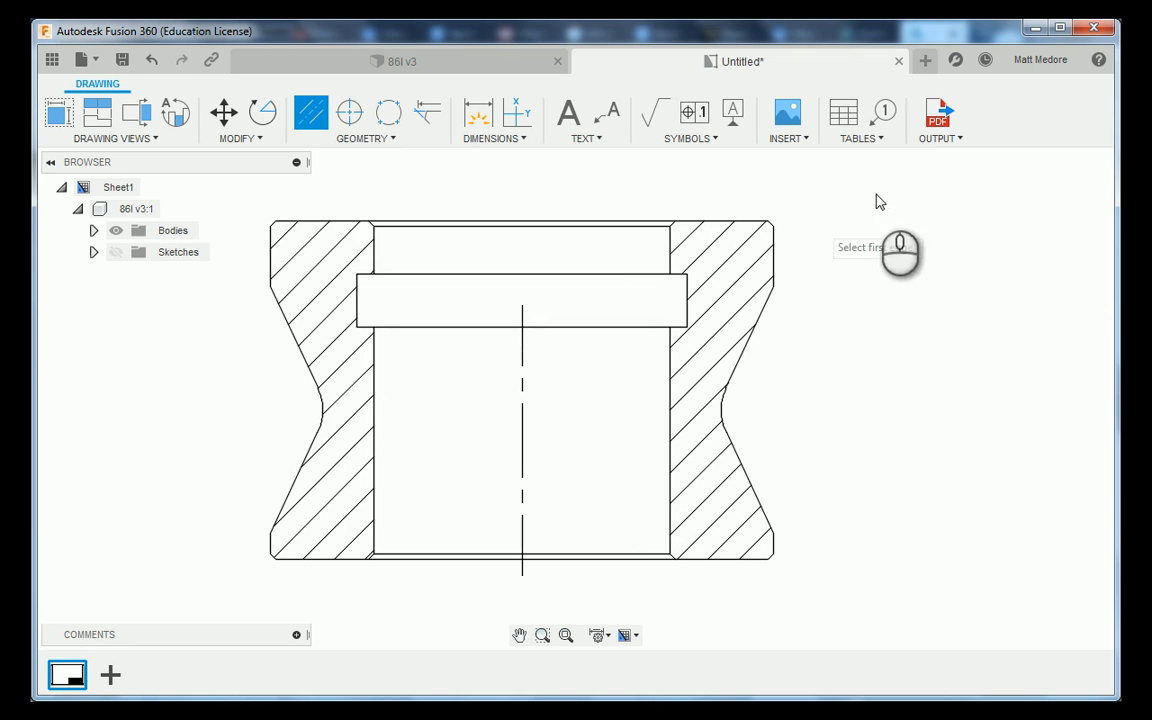
Finish the centerline and stretch its upper end to the top edge of section view A-A.
right_click(906, 215)
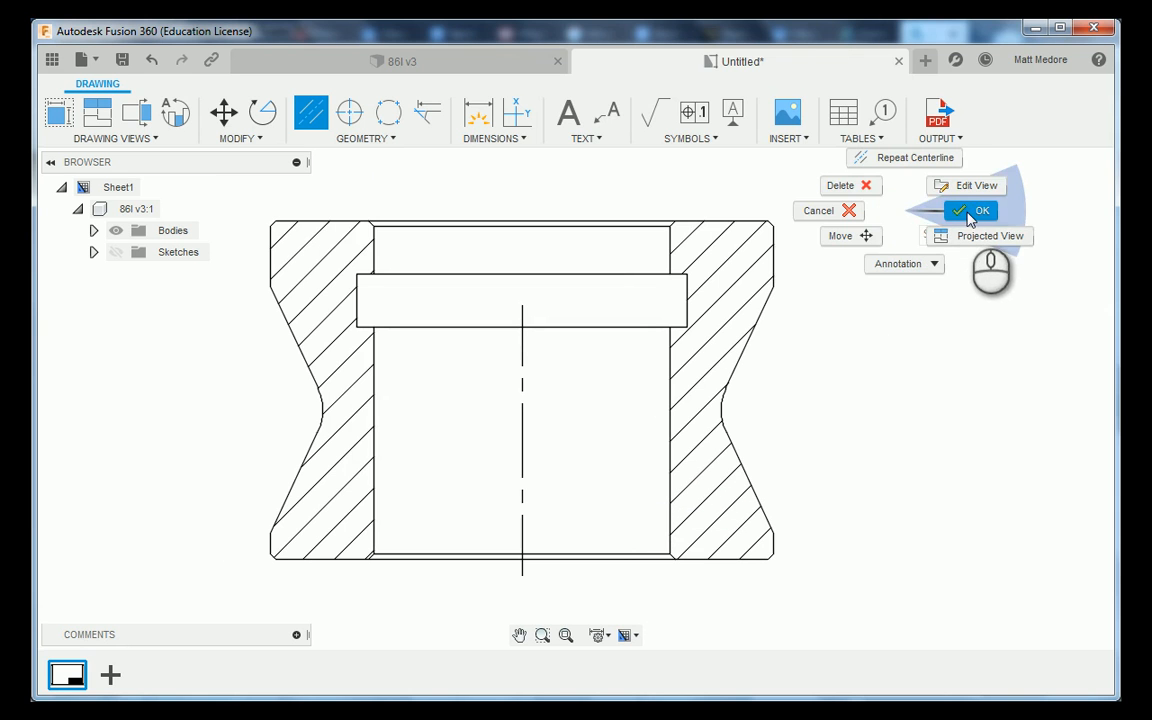
click(968, 216)
scroll(603, 208, up, 3)
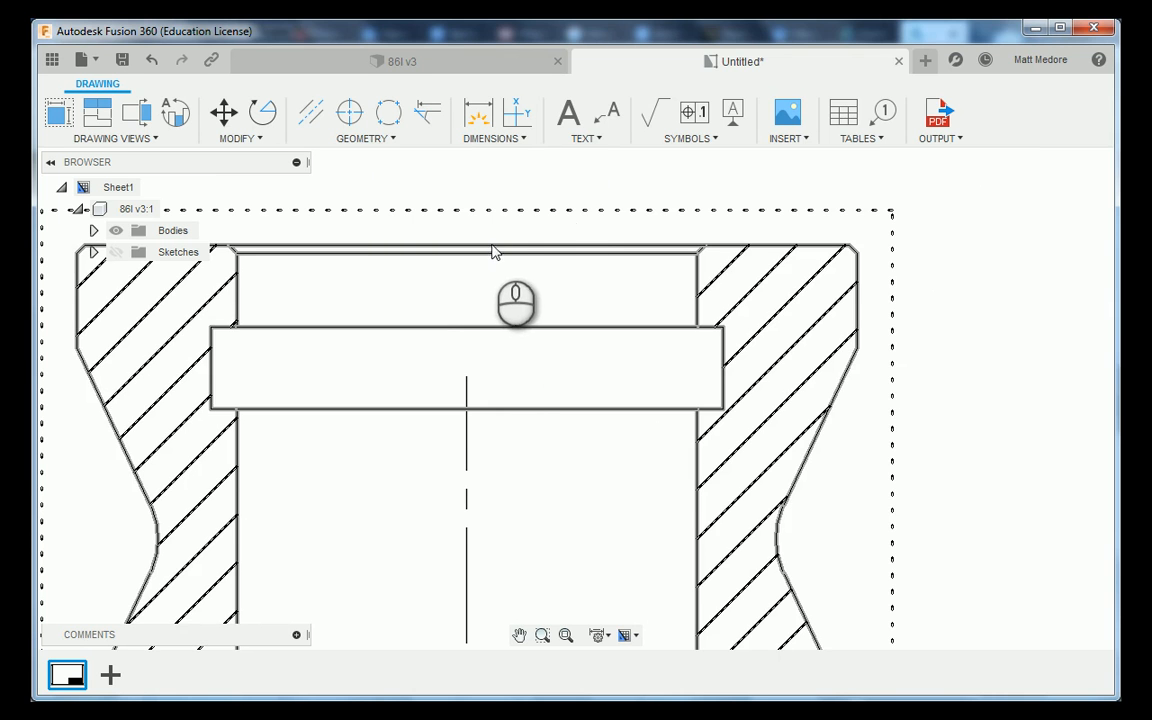
click(466, 377)
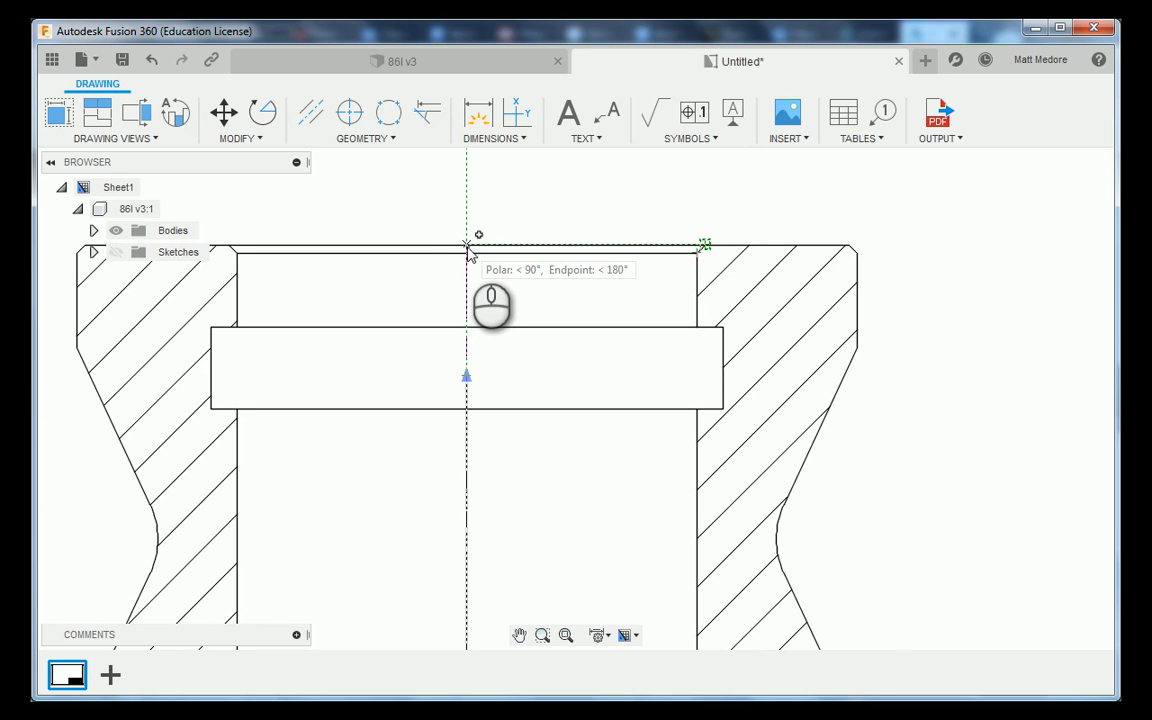
scroll(466, 246, up, 5)
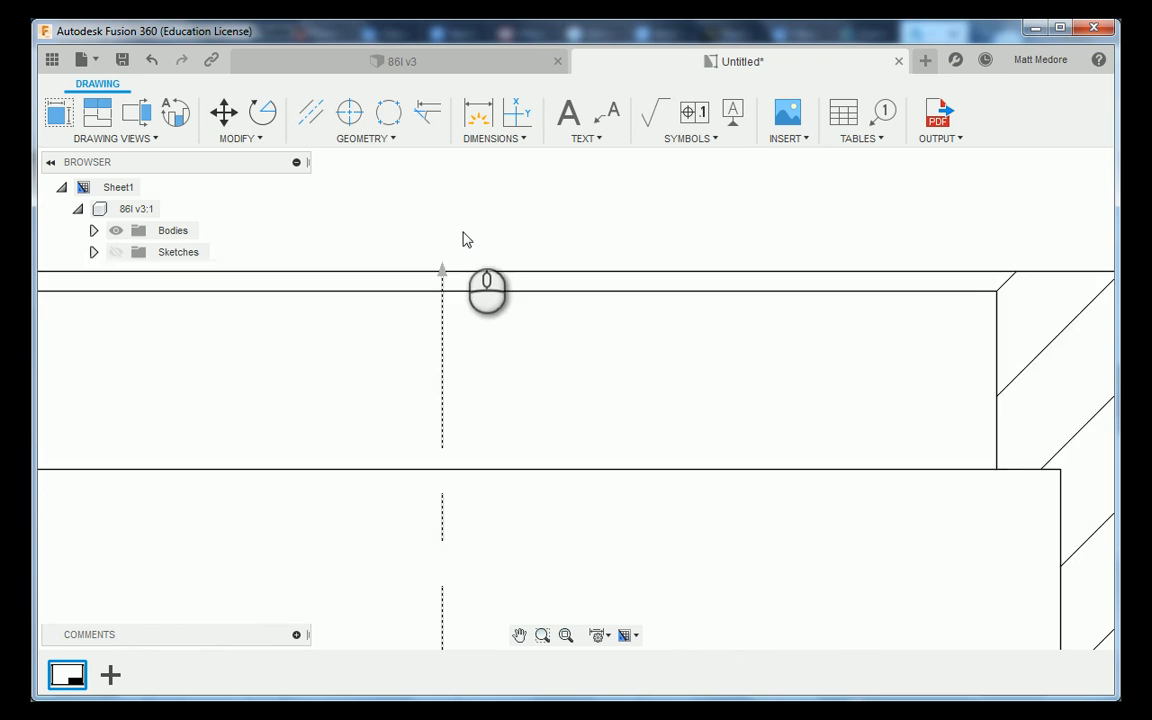
right_click(476, 222)
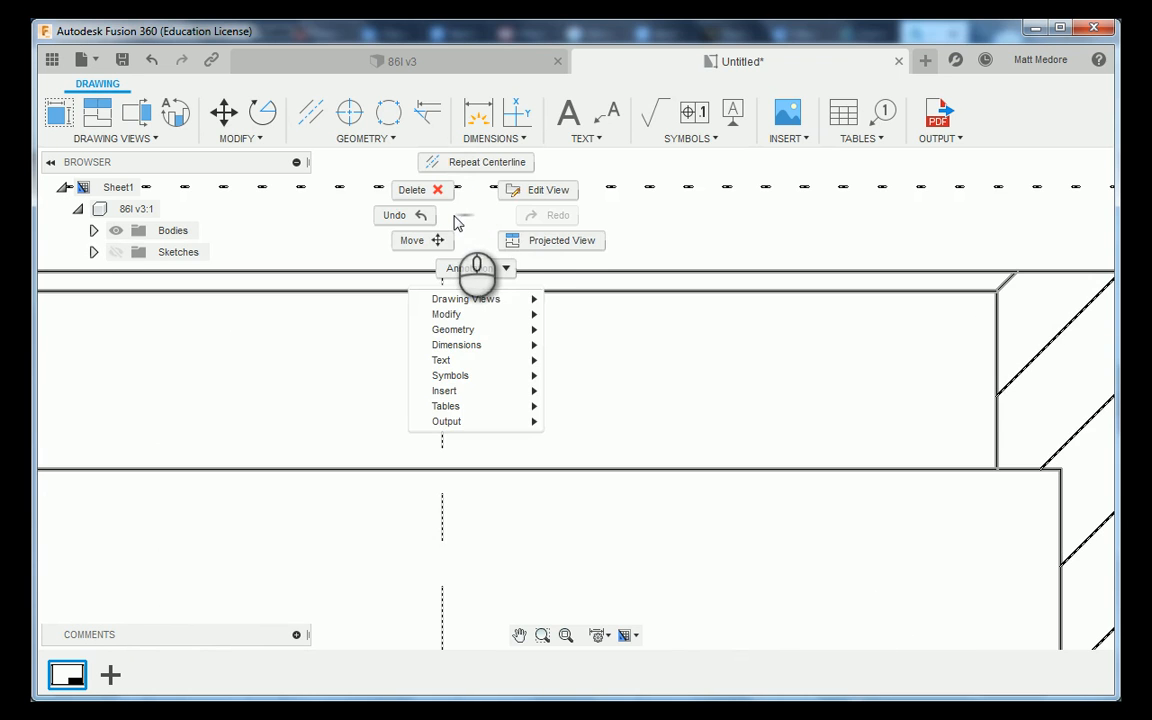
click(462, 216)
scroll(447, 312, up, 5)
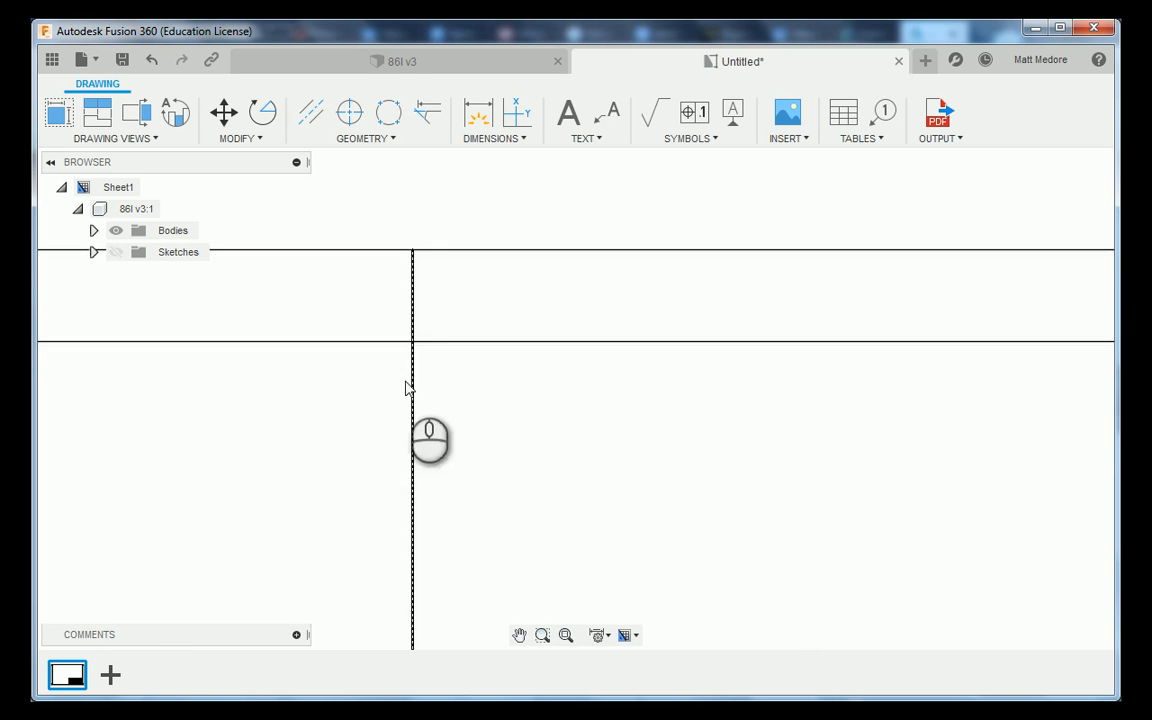
scroll(402, 432, down, 2)
scroll(405, 435, down, 5)
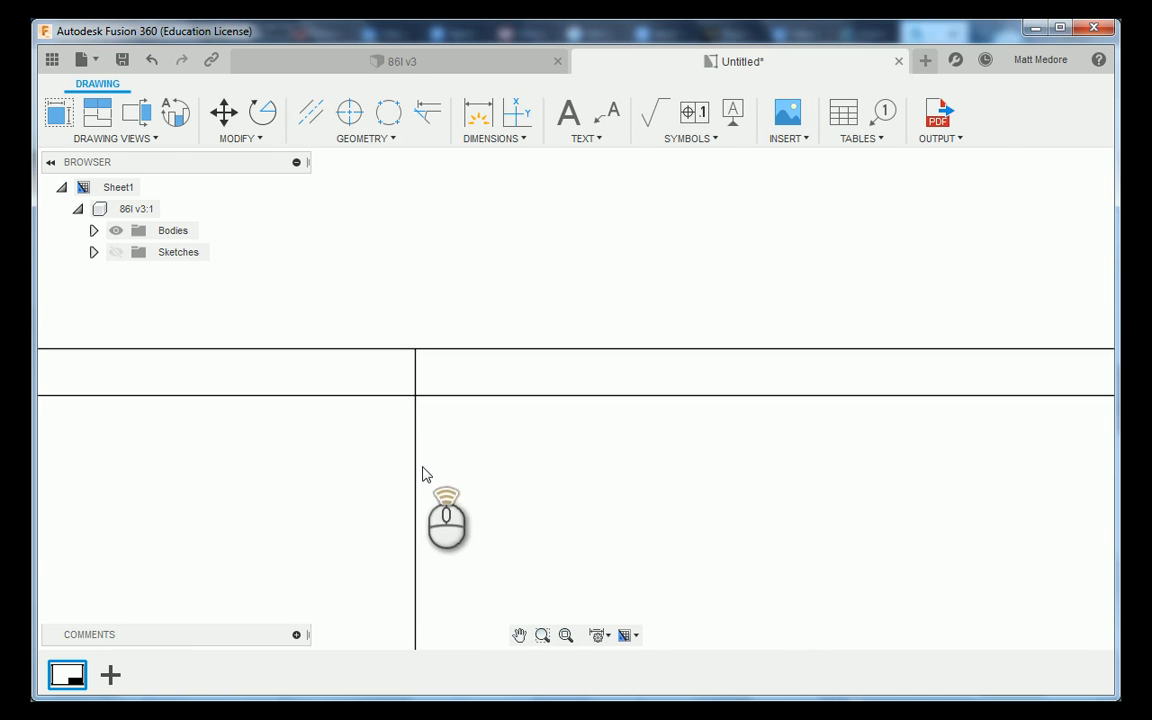
scroll(418, 321, down, 8)
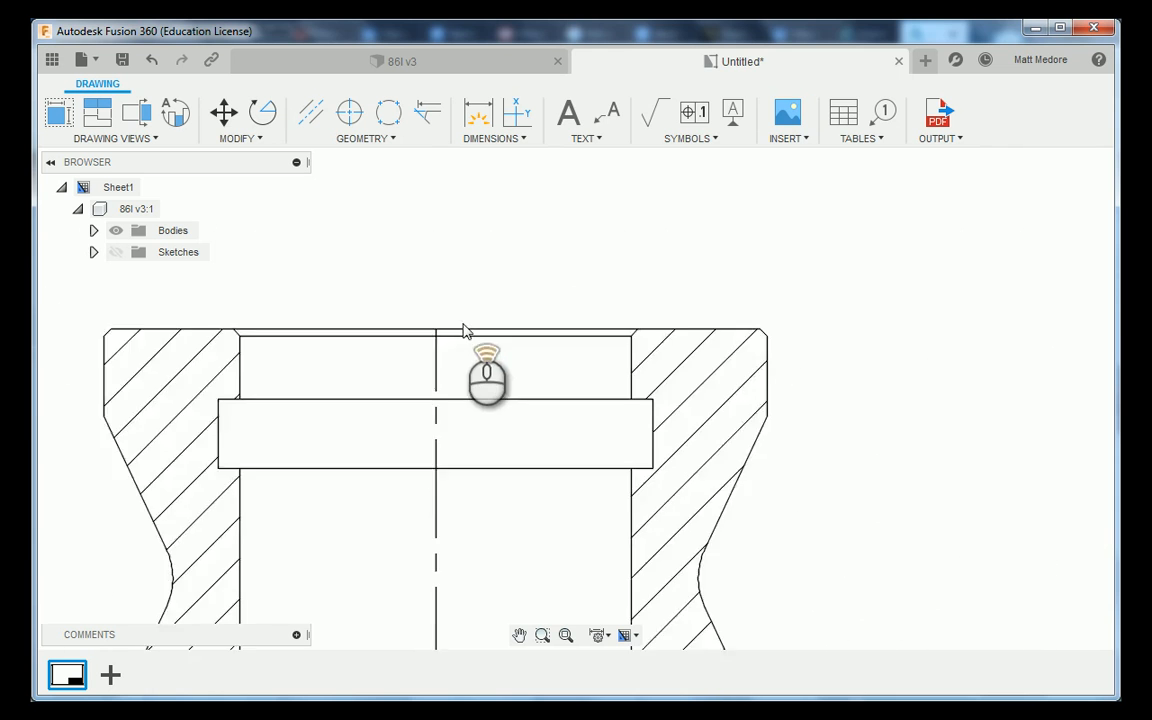
Add an edge extension where the two sloped edges of the section's left outer groove would intersect.
scroll(298, 302, up, 2)
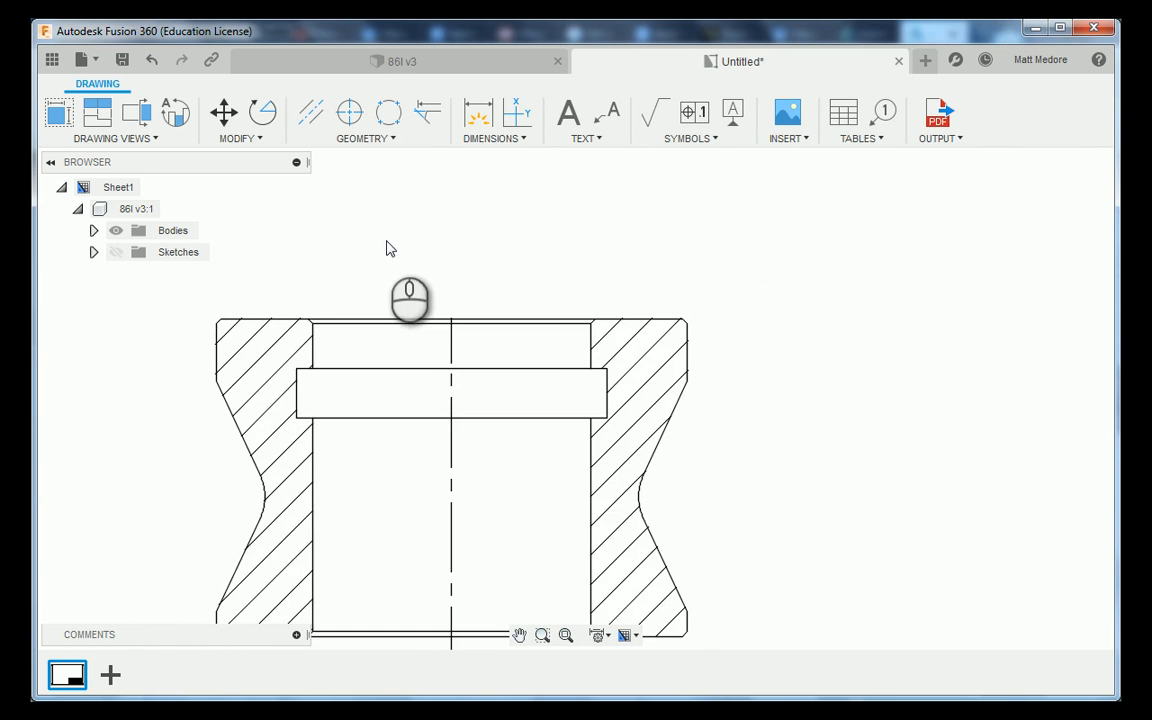
scroll(405, 240, down, 2)
scroll(391, 445, up, 2)
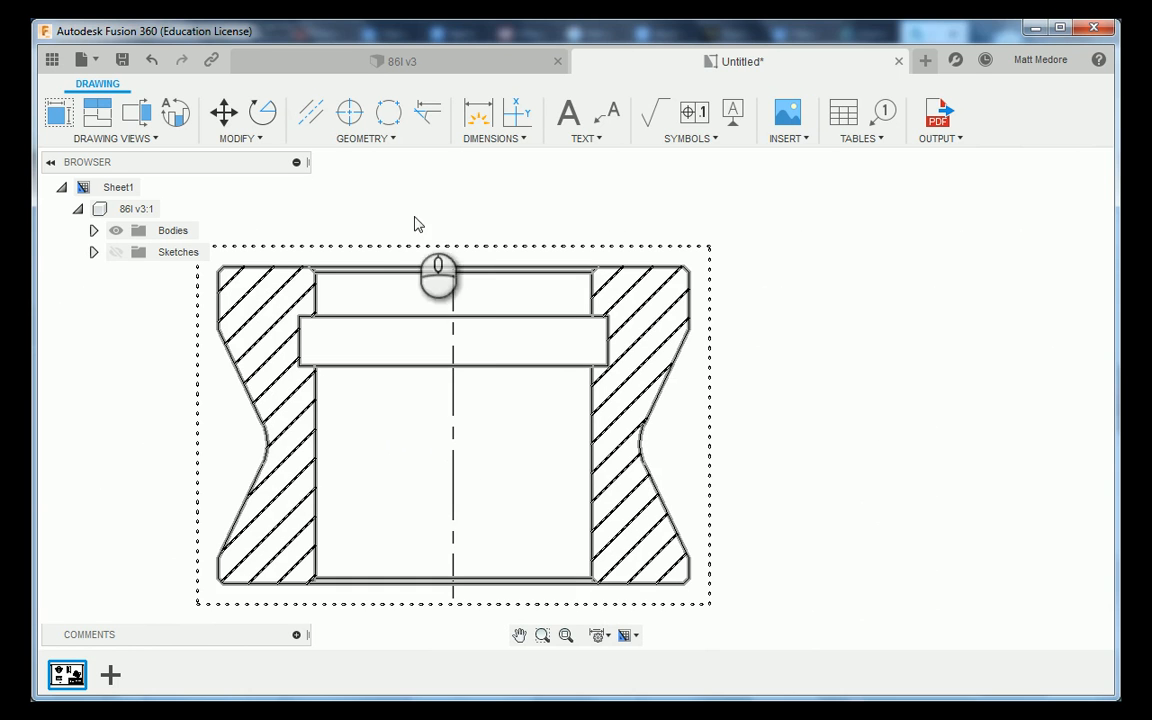
click(380, 140)
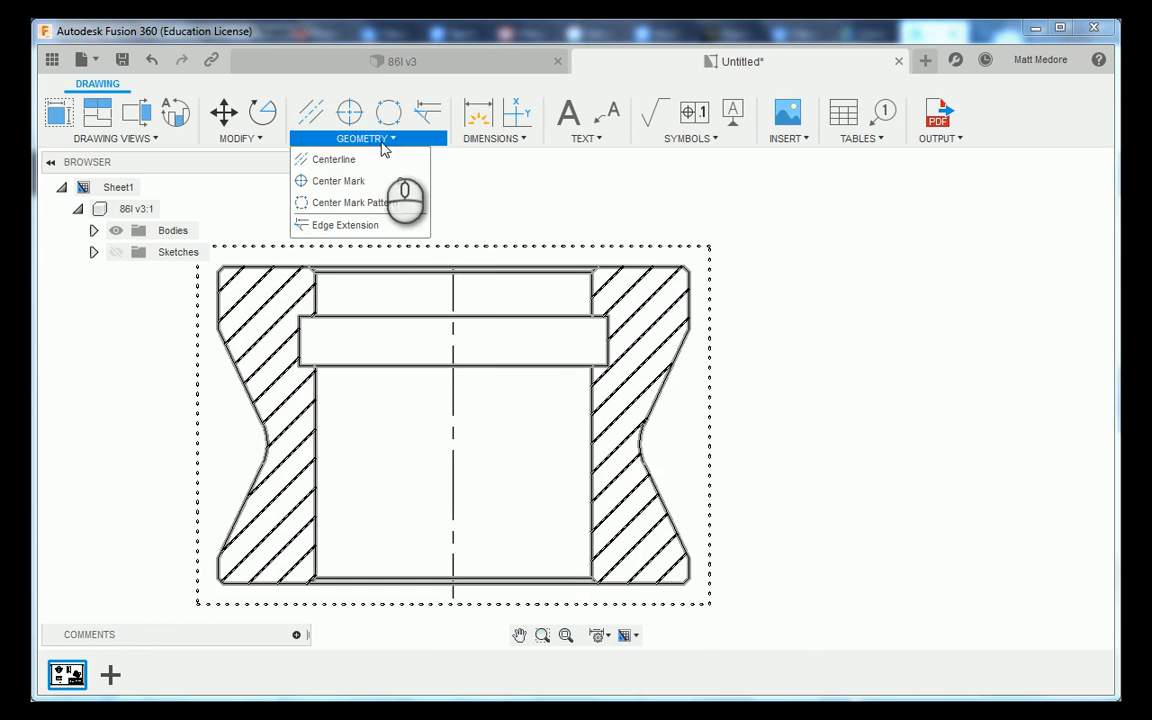
click(371, 227)
scroll(306, 478, up, 3)
scroll(468, 489, down, 2)
scroll(331, 530, up, 2)
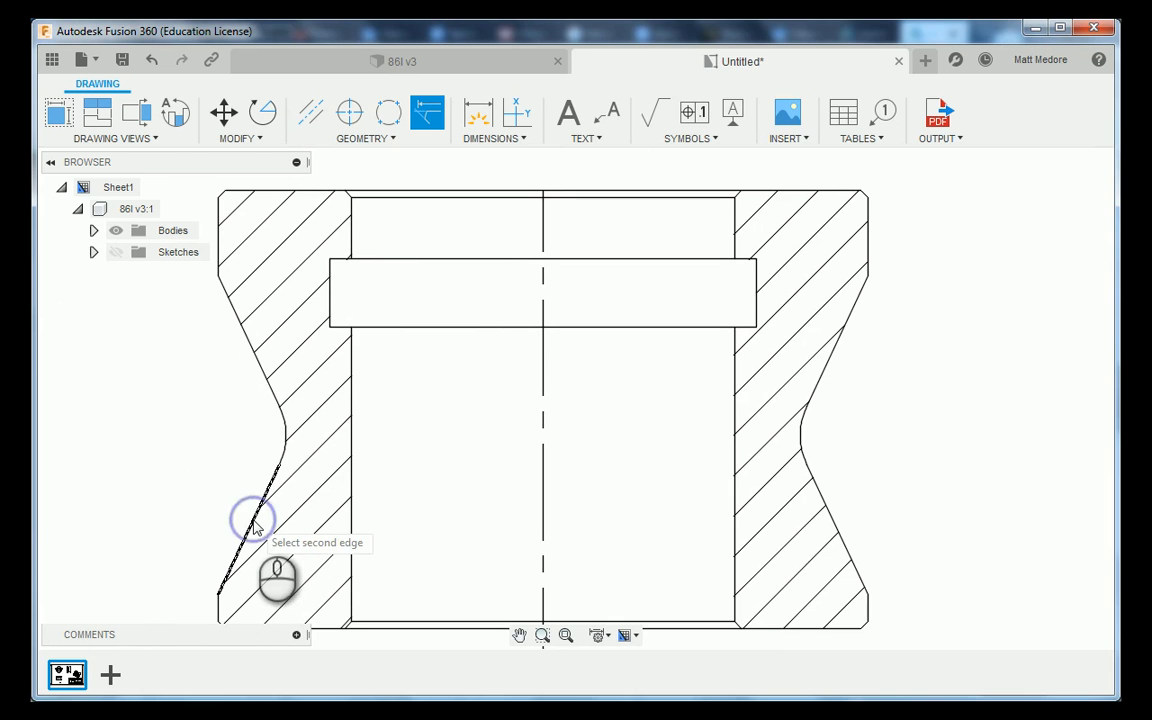
click(259, 362)
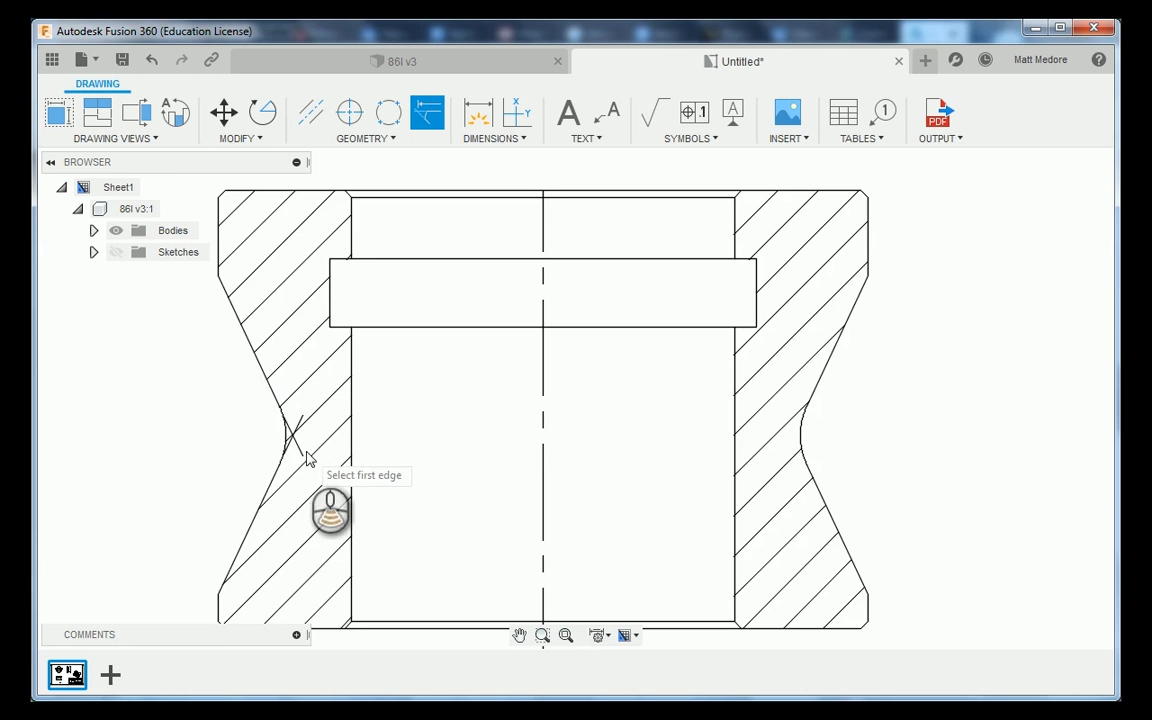
Add a matching edge extension between the two sloped edges of the section's right outer groove.
scroll(280, 420, up, 4)
scroll(204, 503, down, 1)
scroll(204, 503, down, 3)
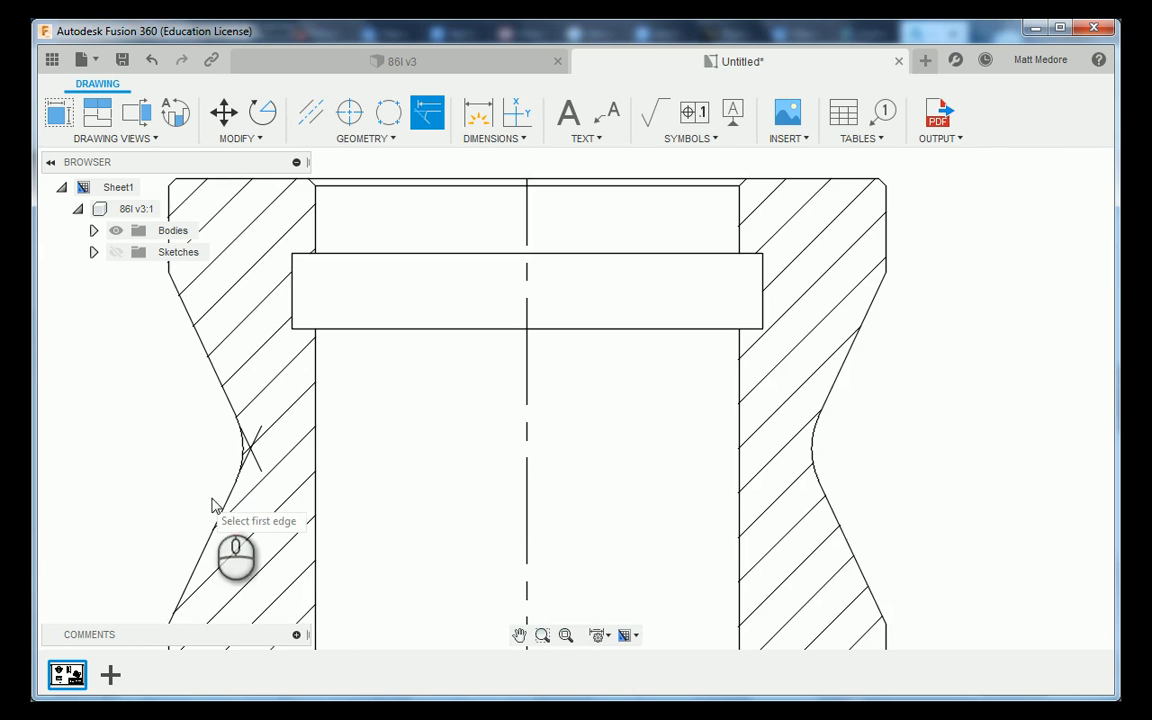
click(857, 355)
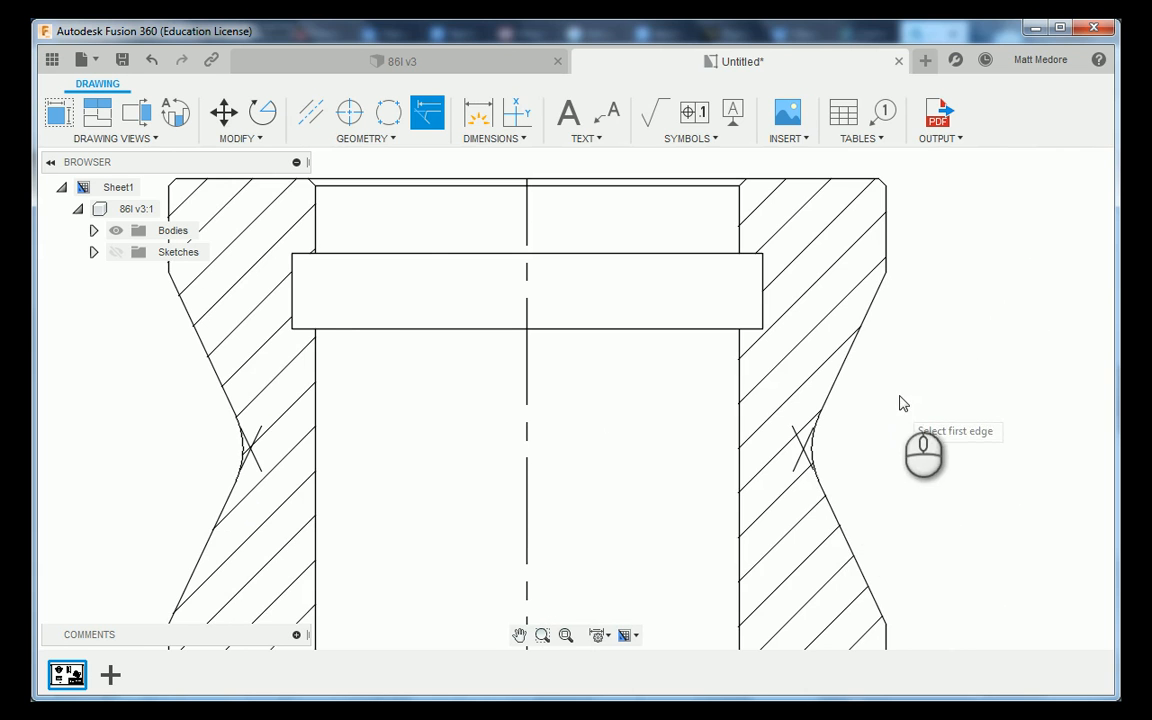
scroll(890, 468, down, 1)
scroll(335, 548, down, 1)
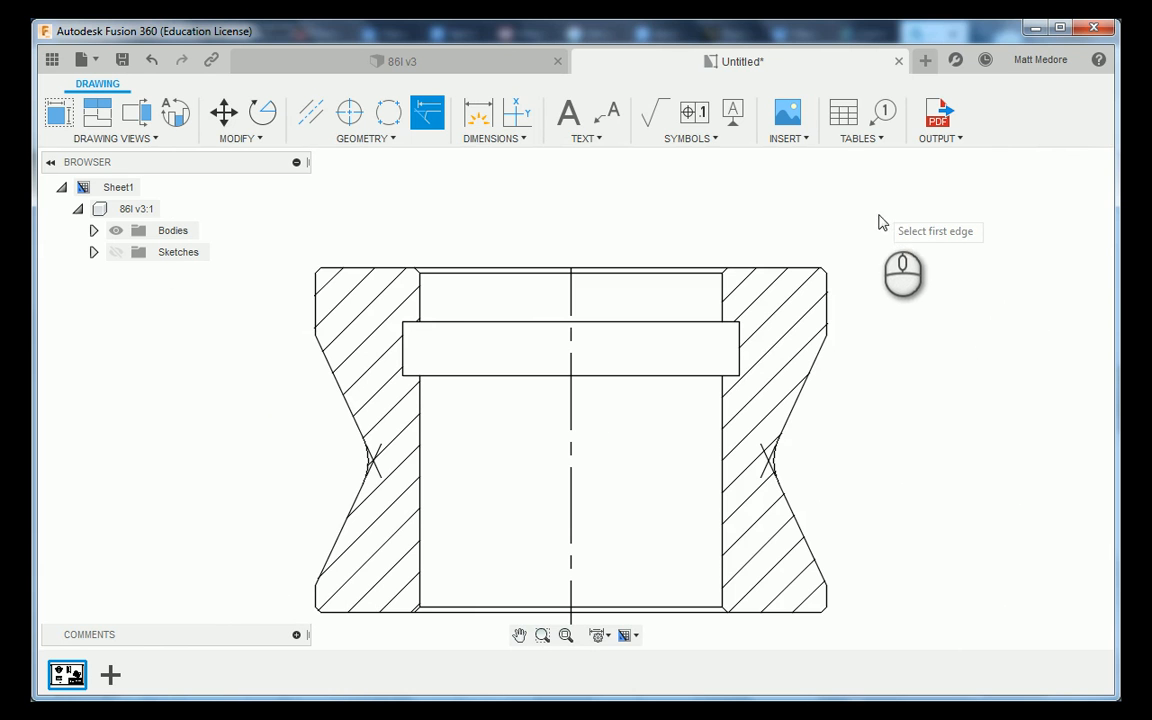
Set the ordinate dimension origin where the centerline meets the section's top edge and place the zero dimension straight above it.
scroll(897, 478, down, 1)
scroll(840, 222, up, 2)
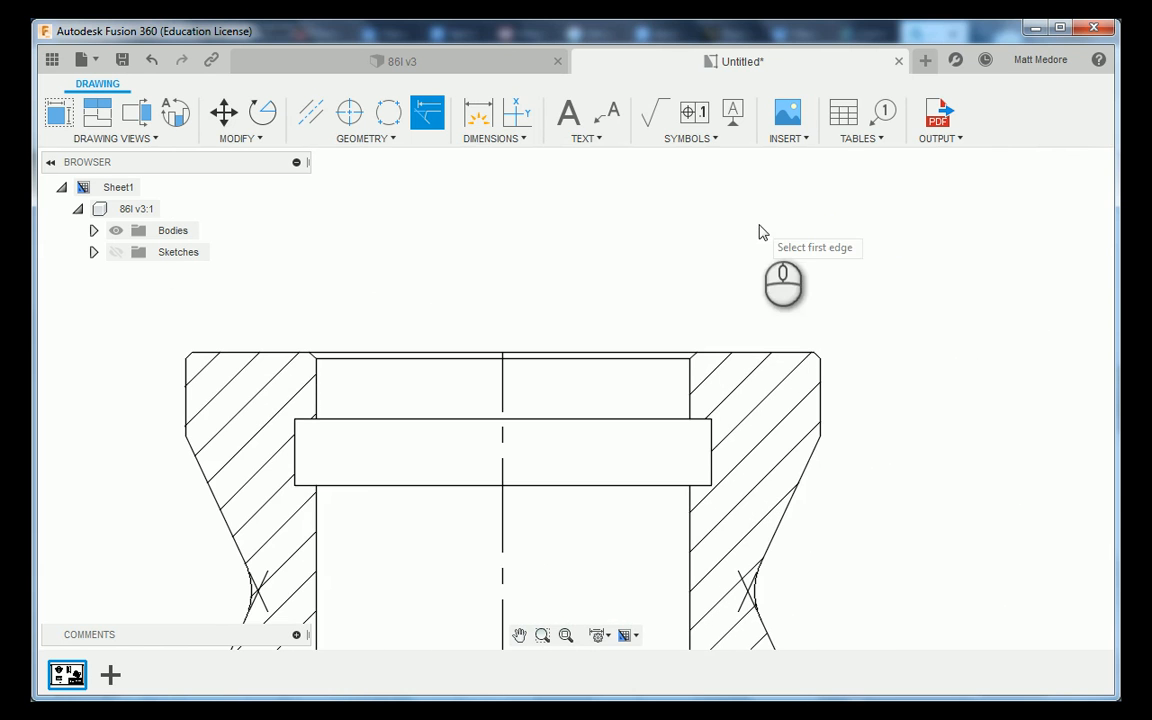
click(520, 143)
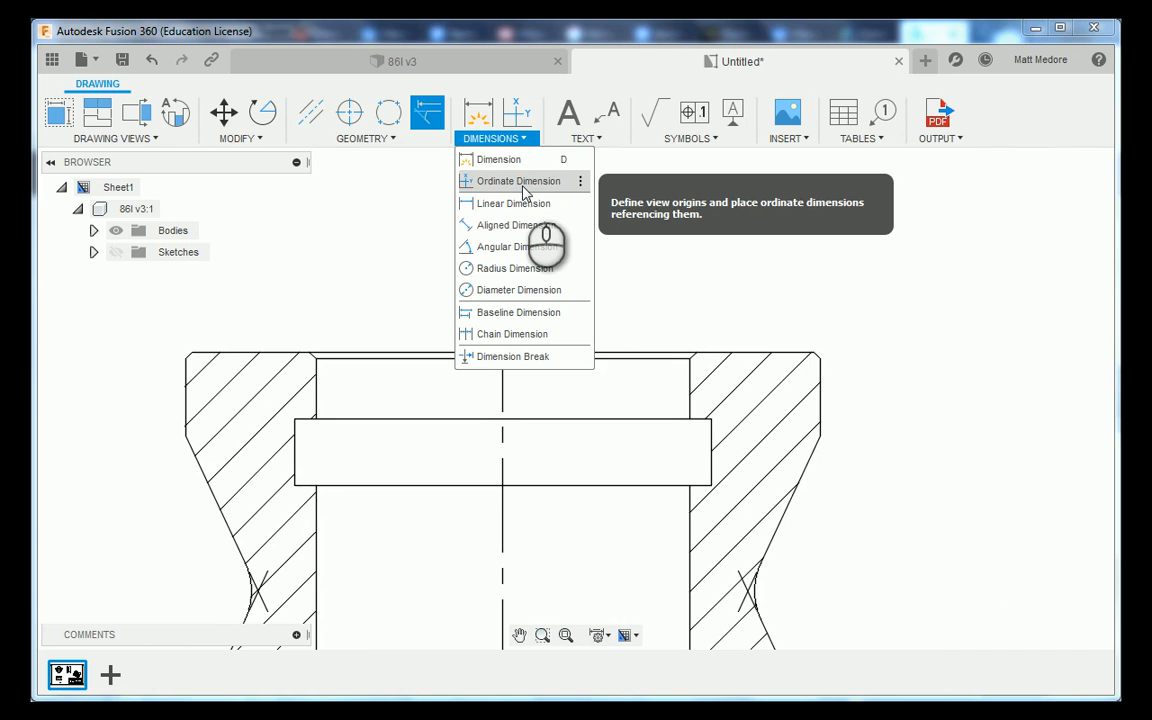
click(520, 181)
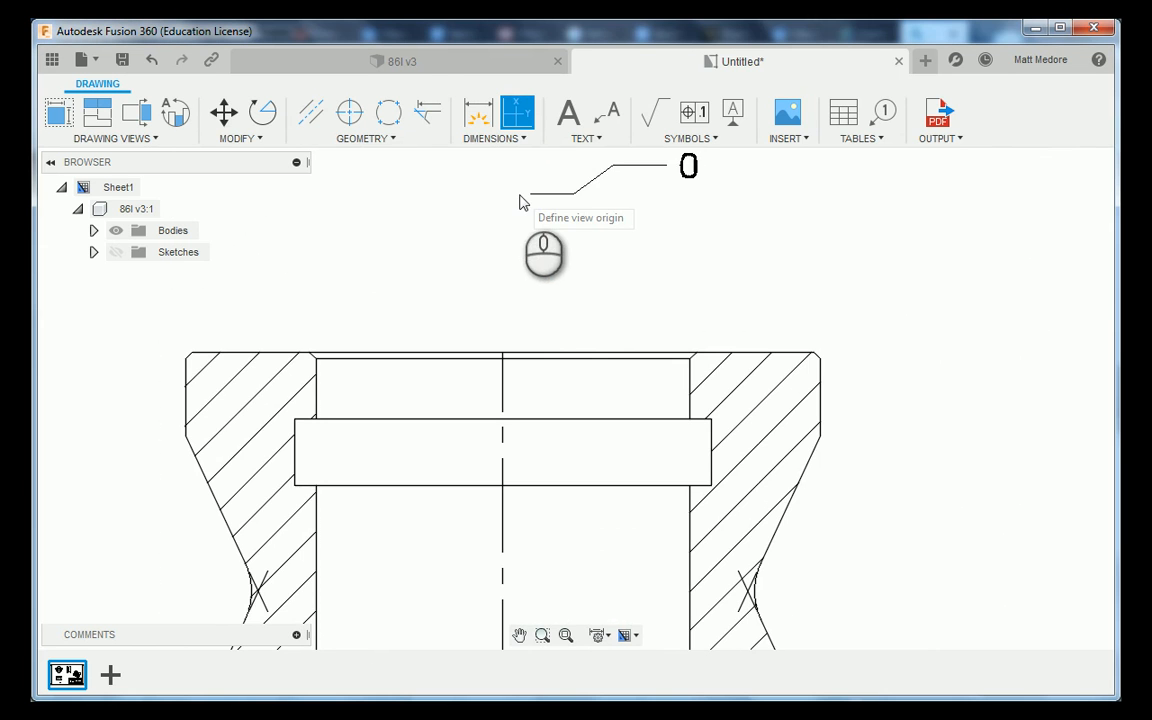
scroll(568, 419, down, 2)
scroll(570, 290, up, 2)
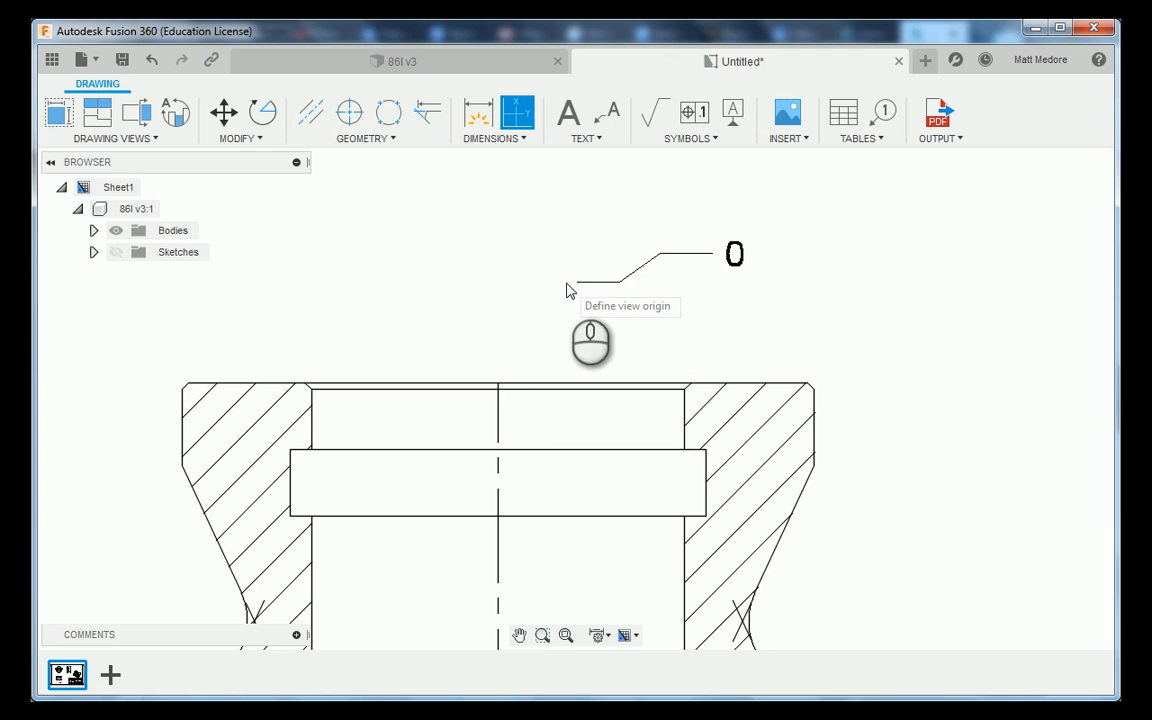
click(498, 384)
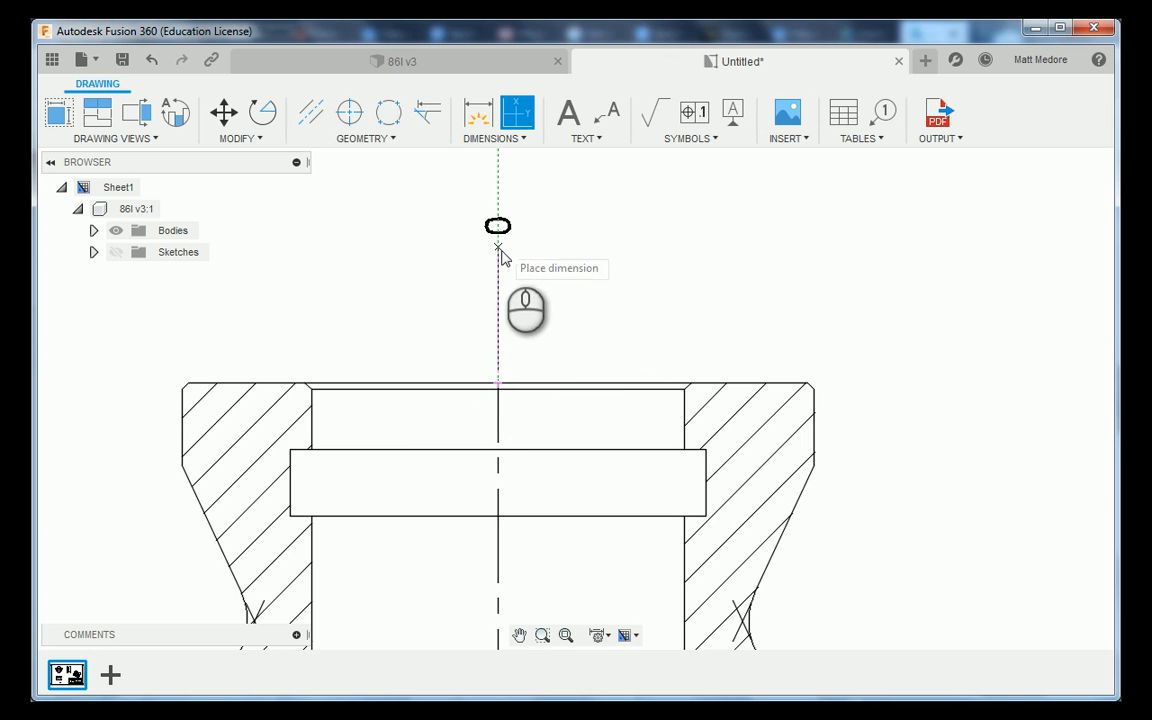
click(500, 248)
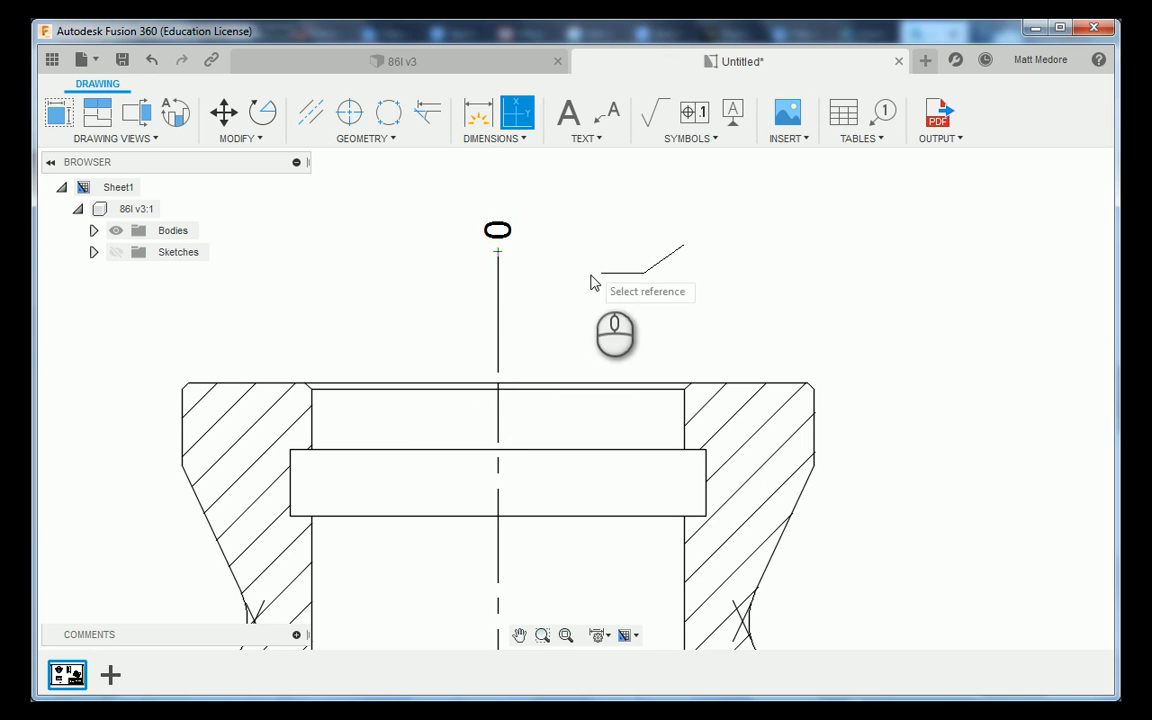
Place the other zero ordinate dimension from the left end of the section's top edge, level and outside the part.
scroll(640, 295, down, 2)
scroll(282, 292, up, 2)
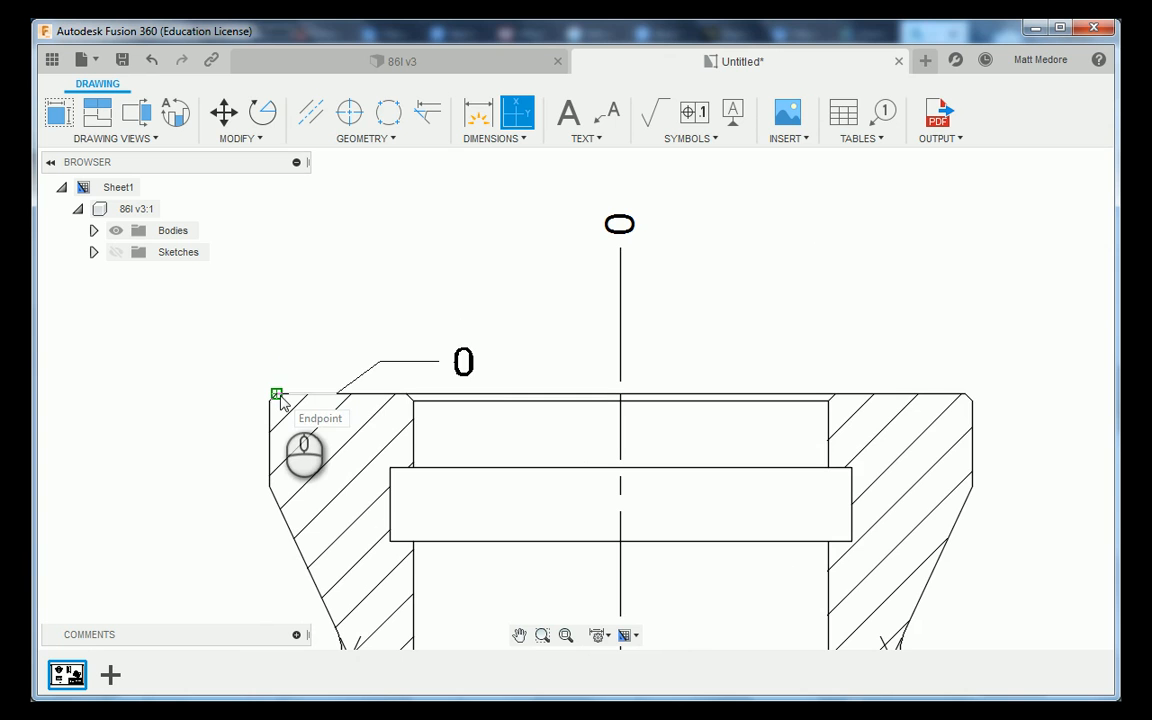
click(280, 396)
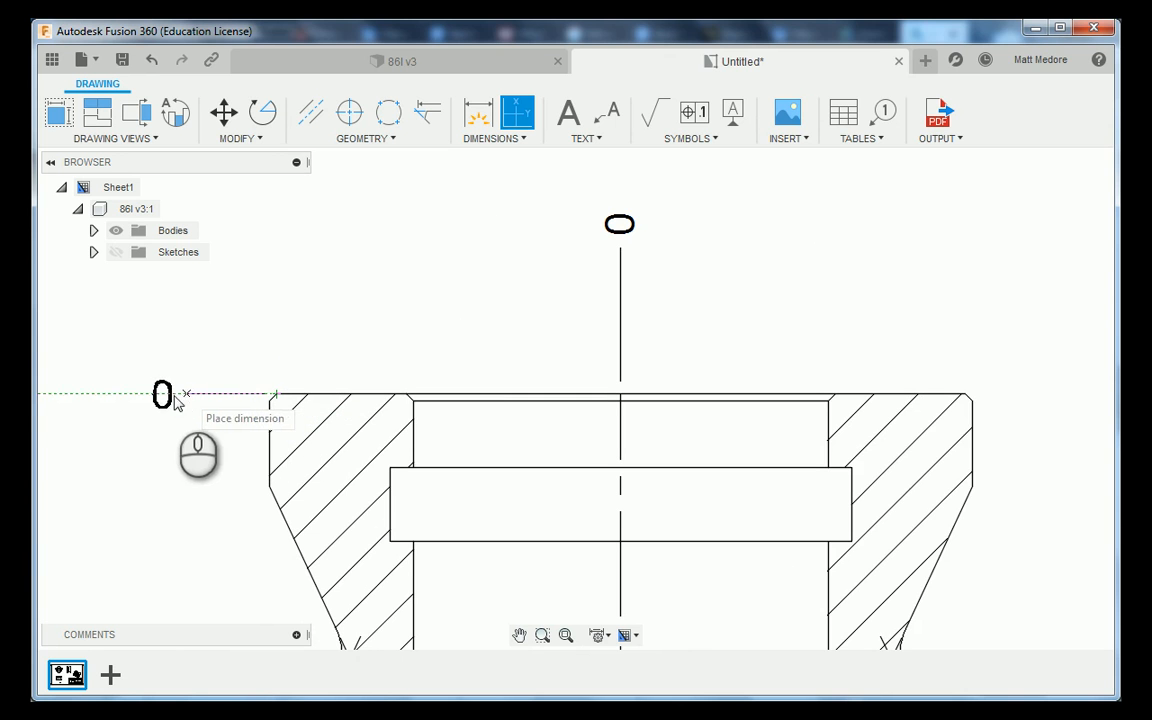
click(77, 395)
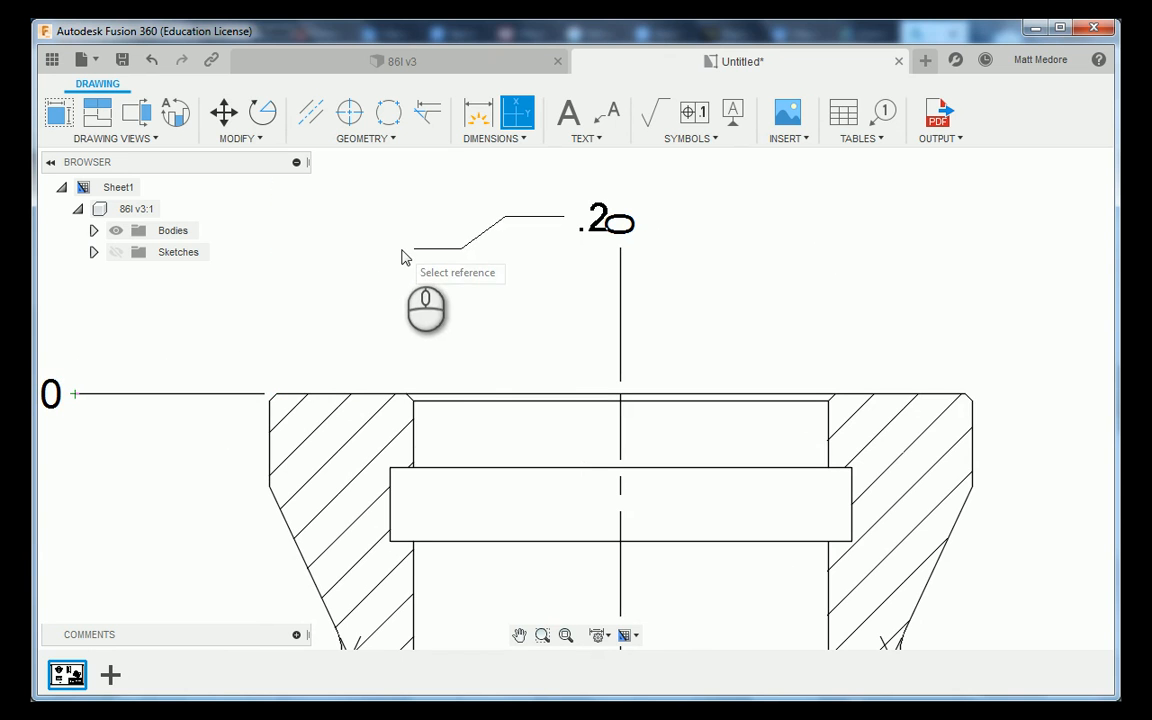
right_click(404, 258)
click(449, 252)
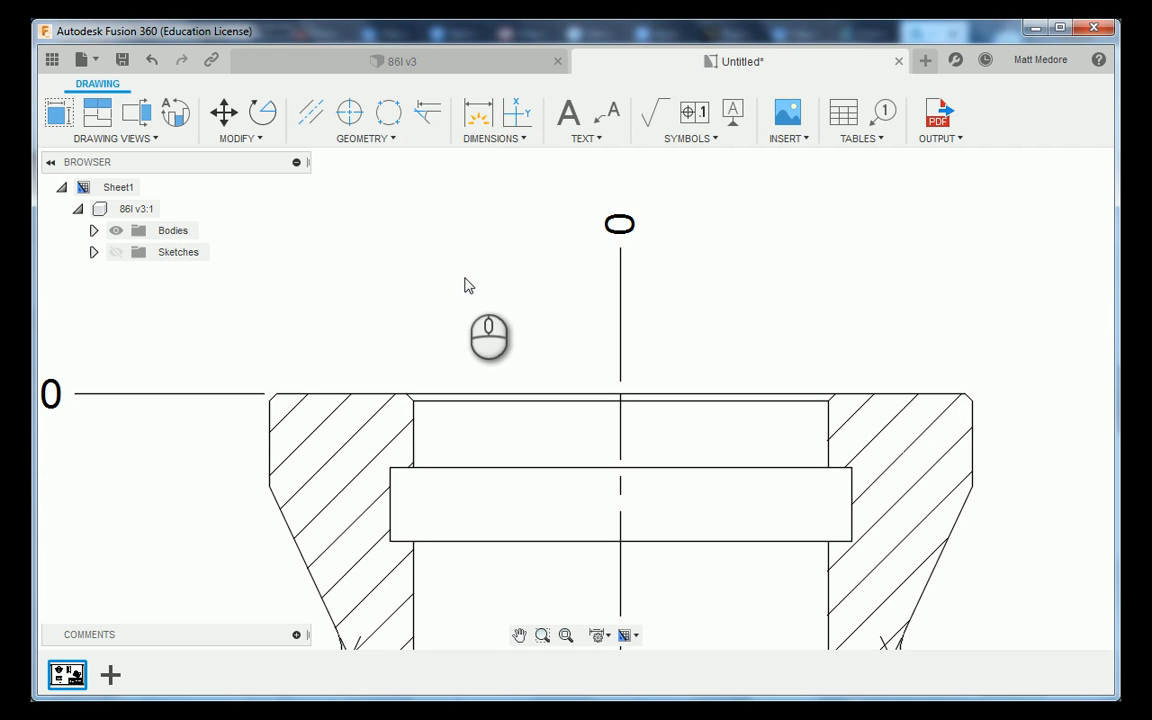
Display trailing zeros on the drawing's dimensions and set the linear dimension precision to 0.123.
scroll(401, 303, down, 2)
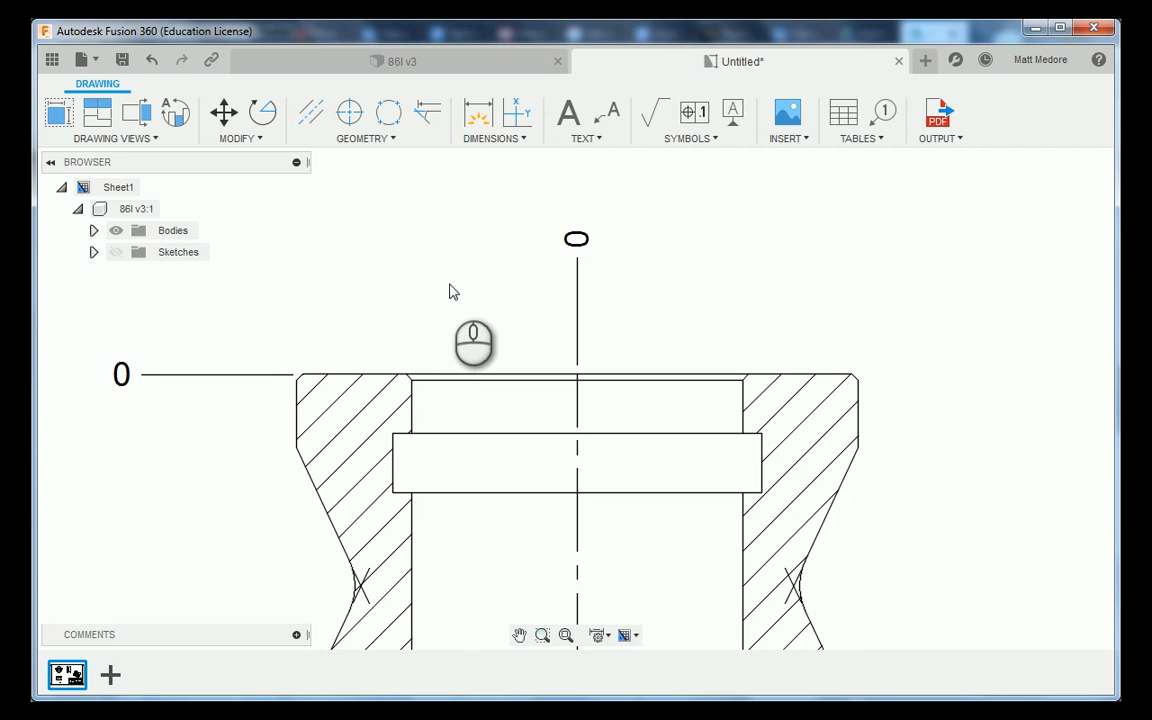
click(585, 445)
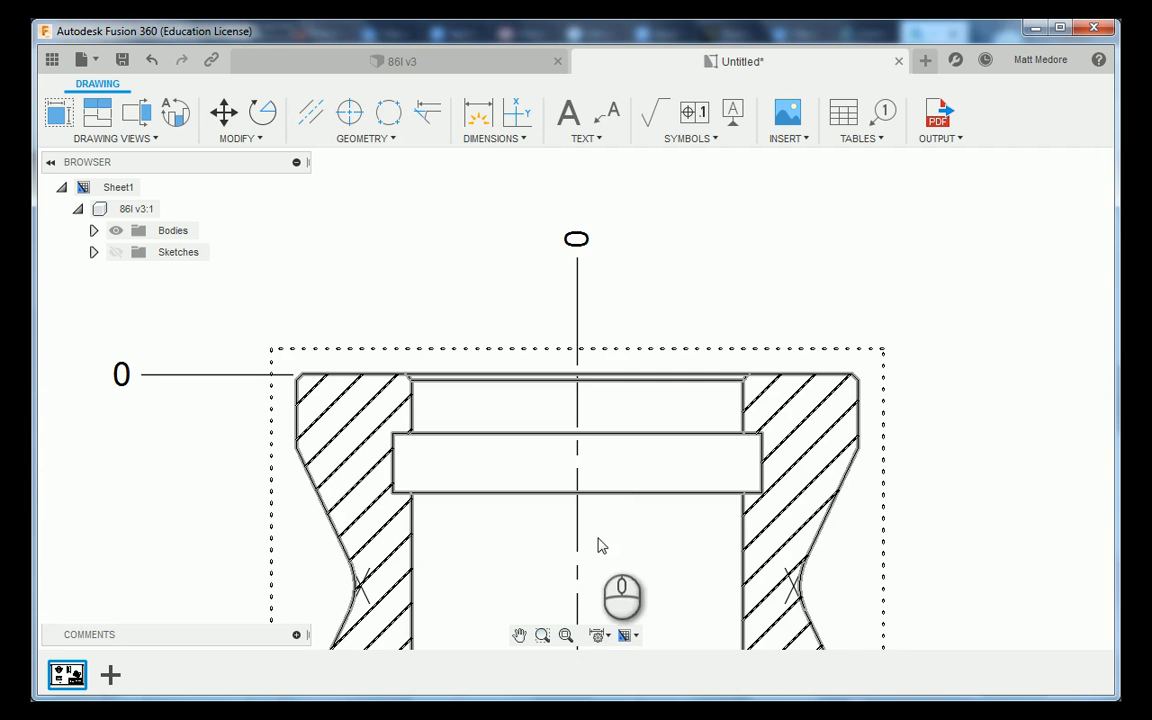
click(599, 636)
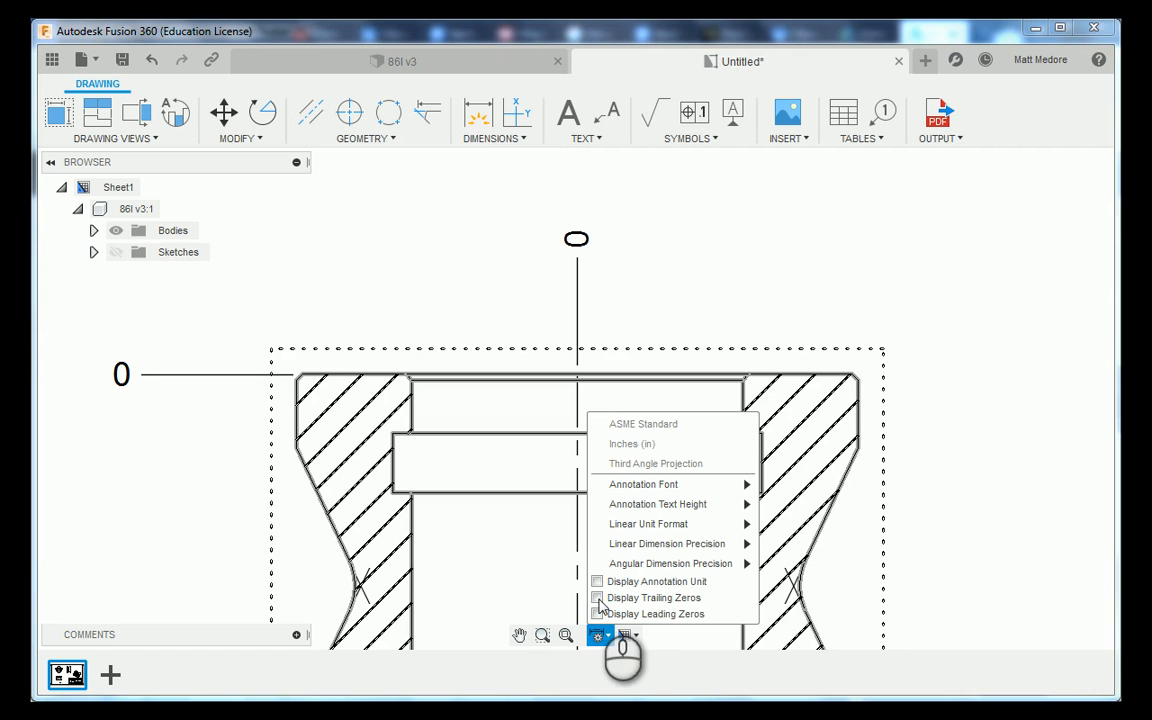
click(597, 598)
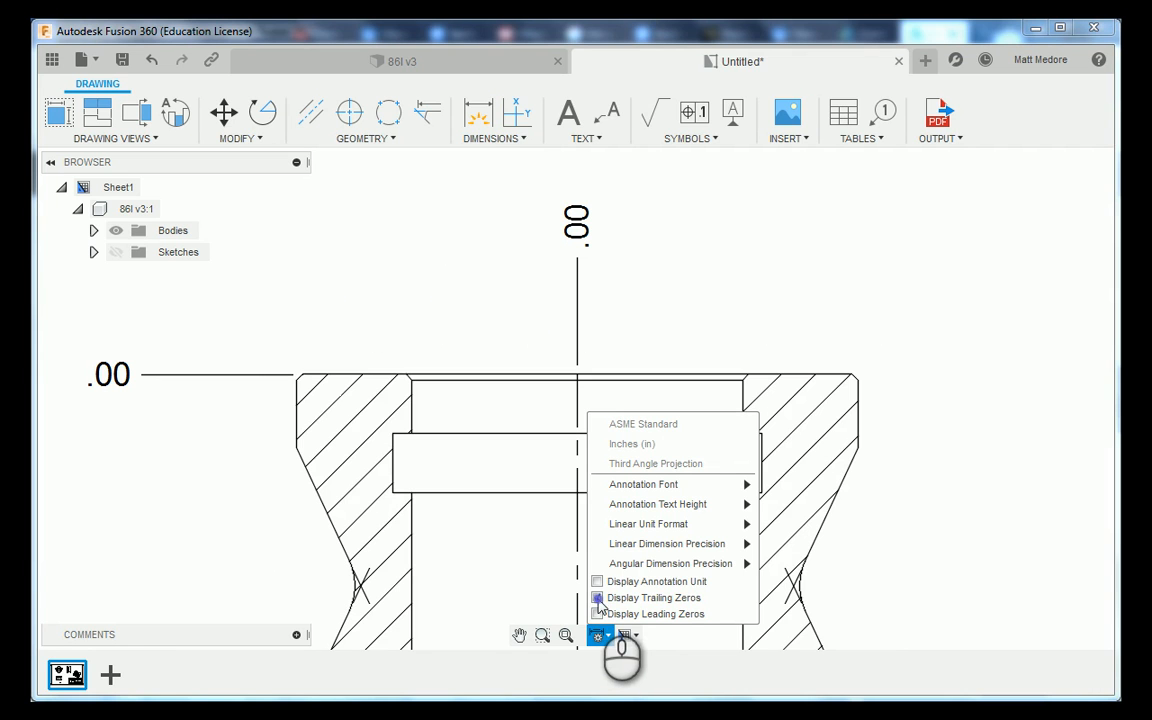
mouse_move(672, 548)
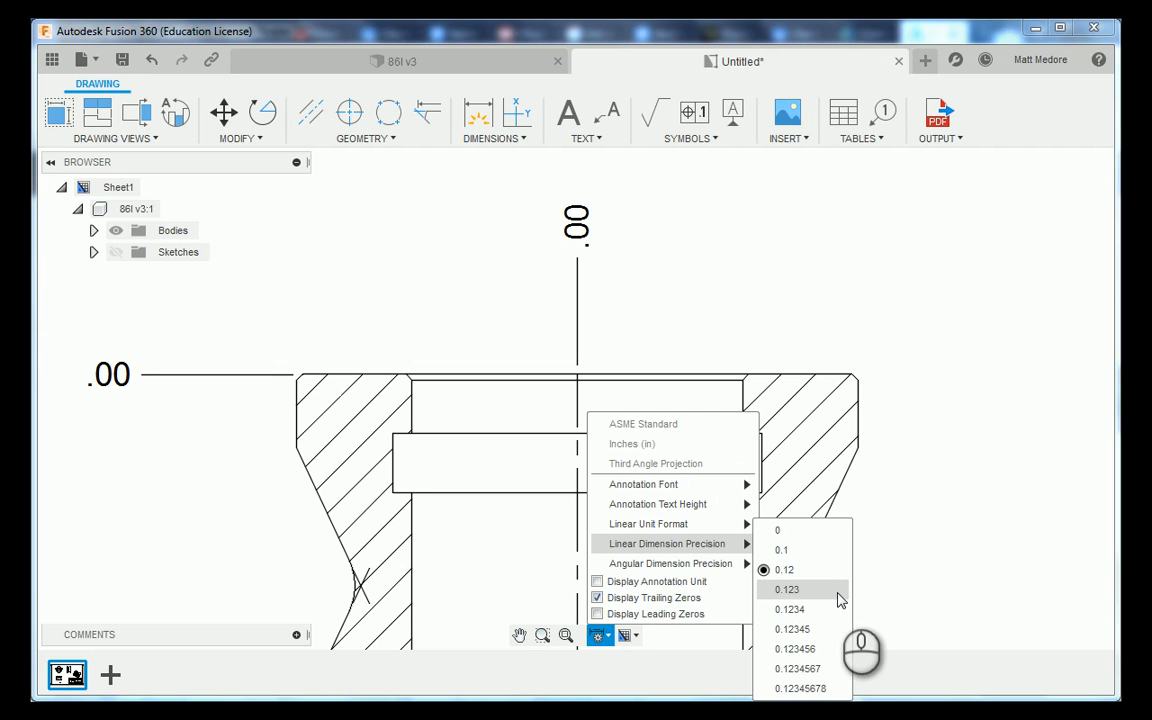
click(787, 590)
scroll(840, 600, down, 2)
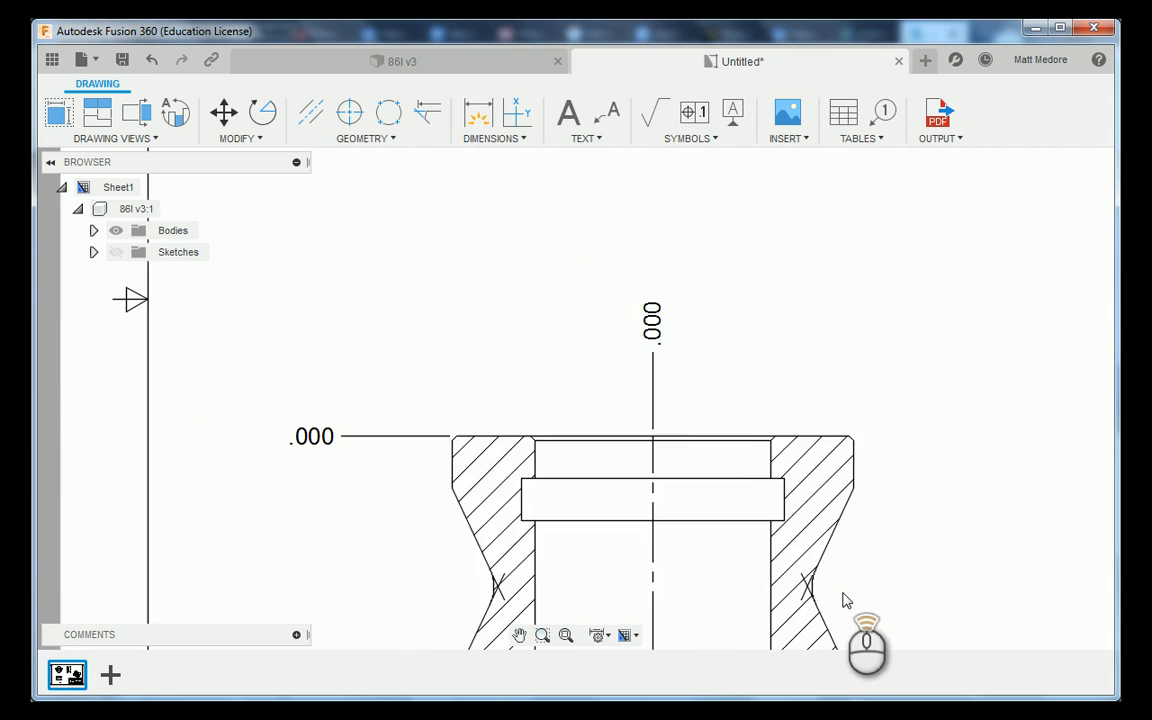
scroll(707, 390, up, 2)
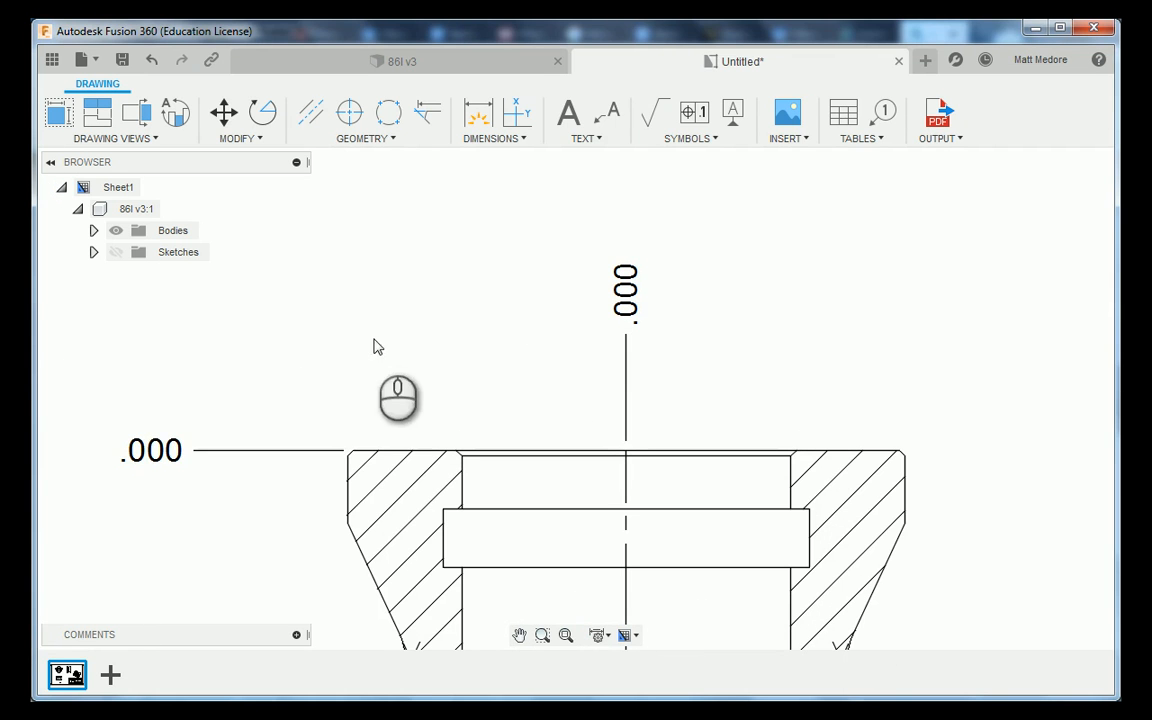
Set the primary precision of the zero ordinate dimension above the centerline to 0.
right_click(778, 221)
click(779, 219)
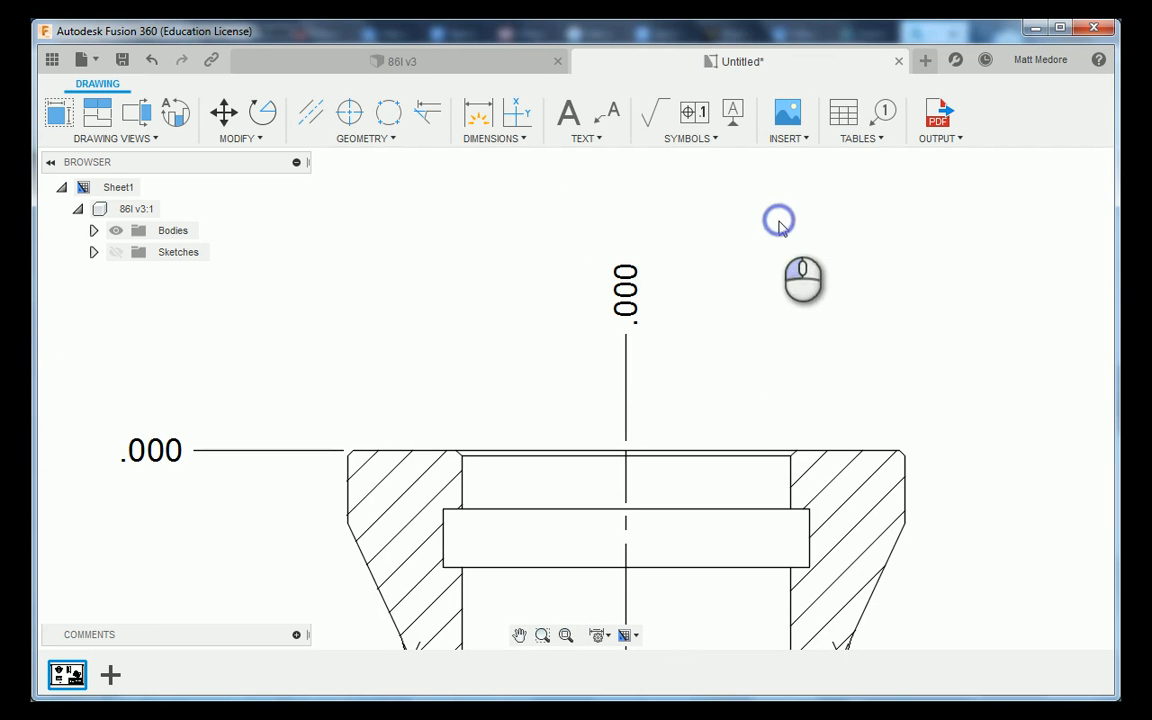
double_click(632, 310)
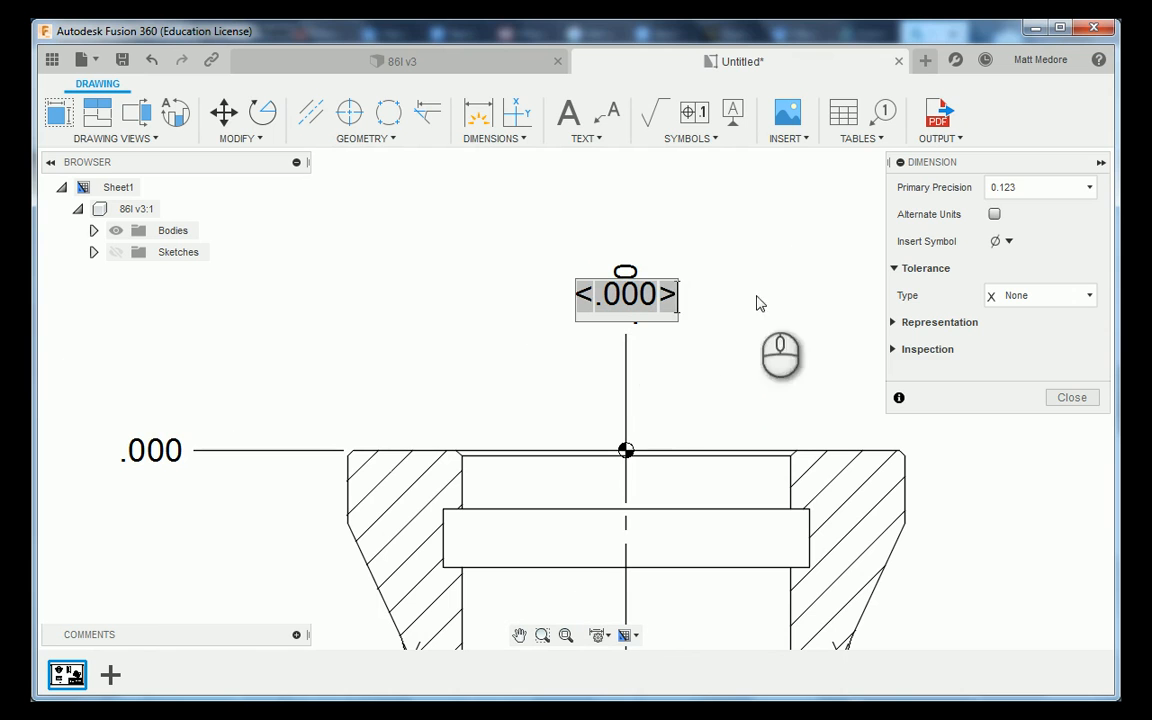
click(1020, 191)
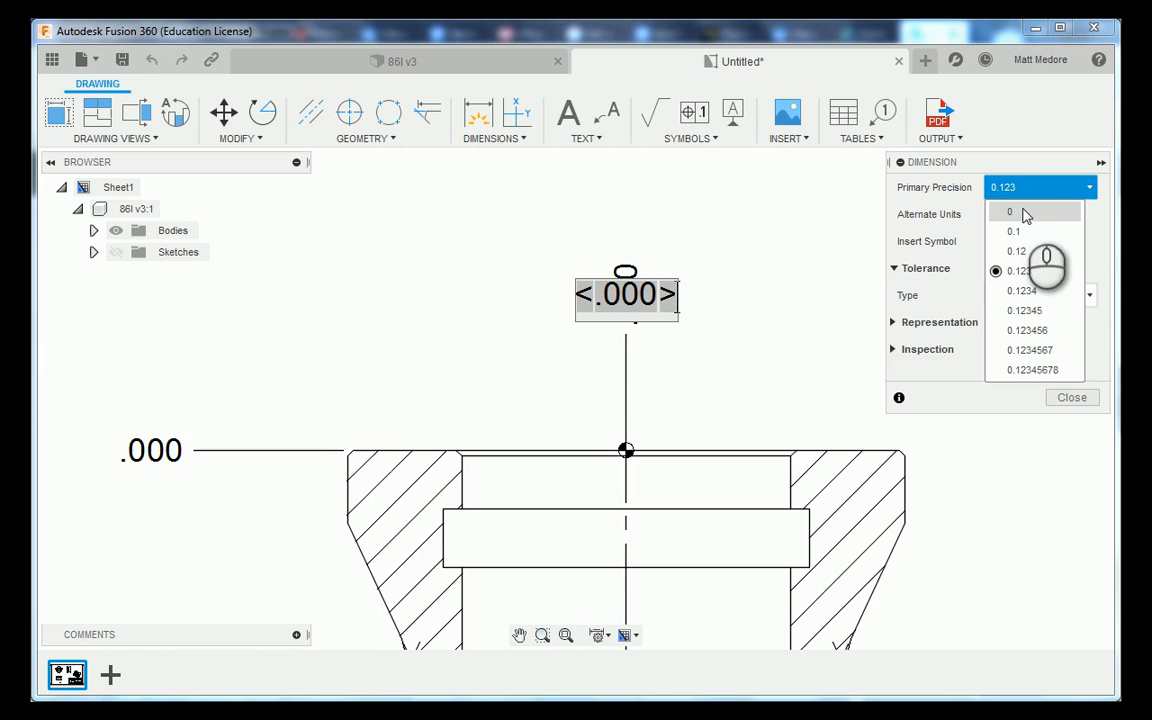
click(1020, 212)
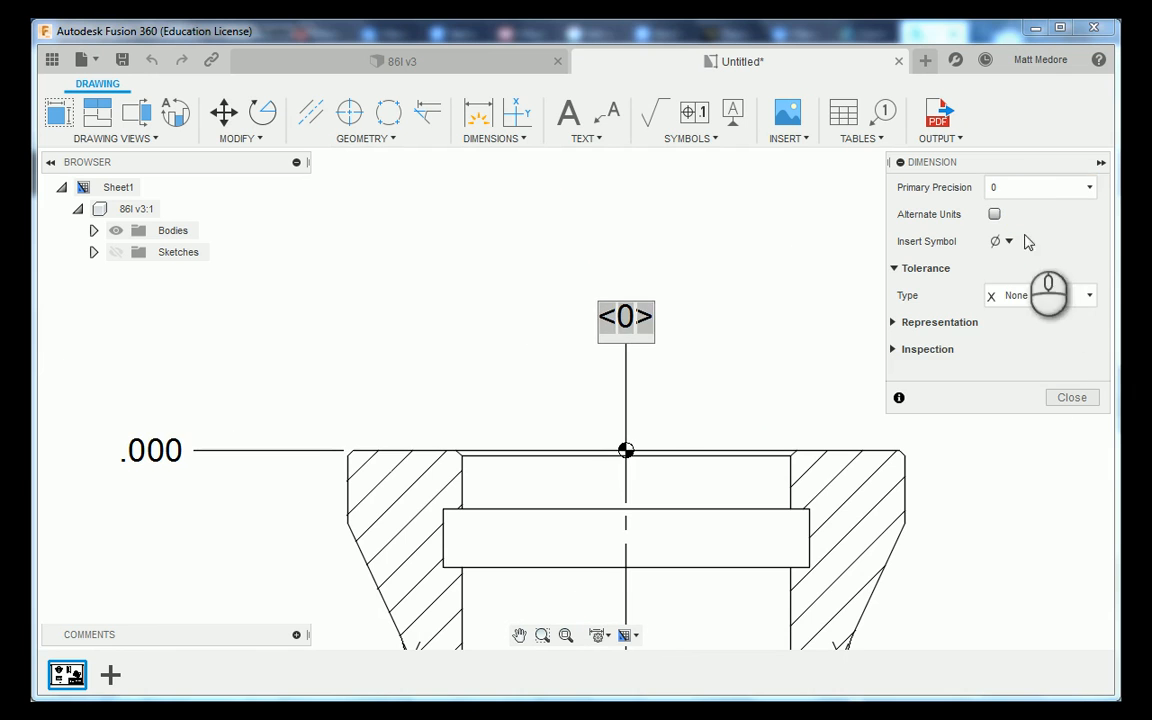
click(1069, 398)
Set the primary precision of the zero ordinate dimension beside the section's top edge to 0.
scroll(980, 360, down, 2)
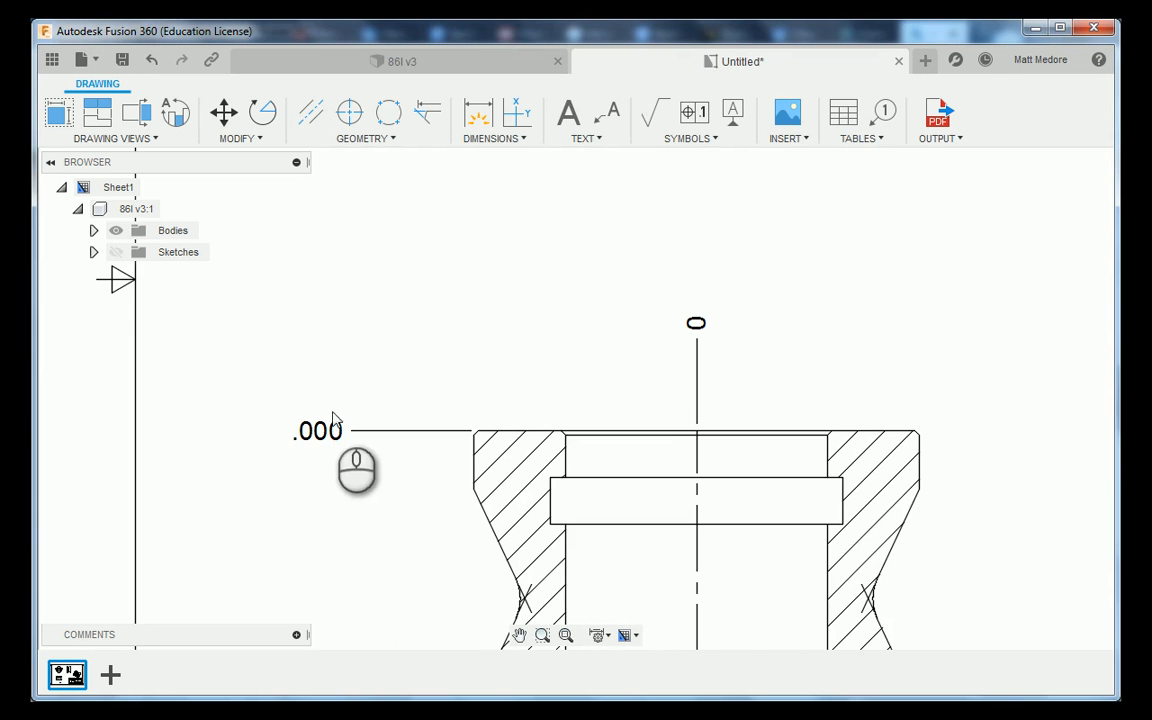
double_click(316, 436)
click(1040, 187)
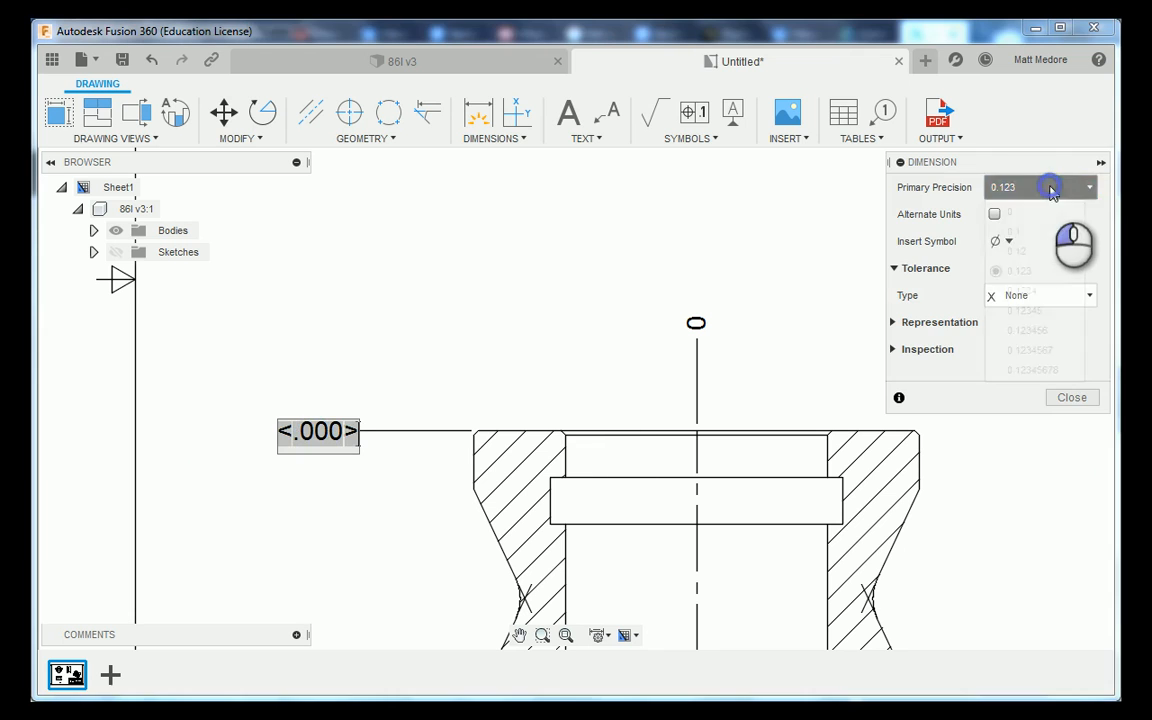
click(1030, 213)
click(1068, 398)
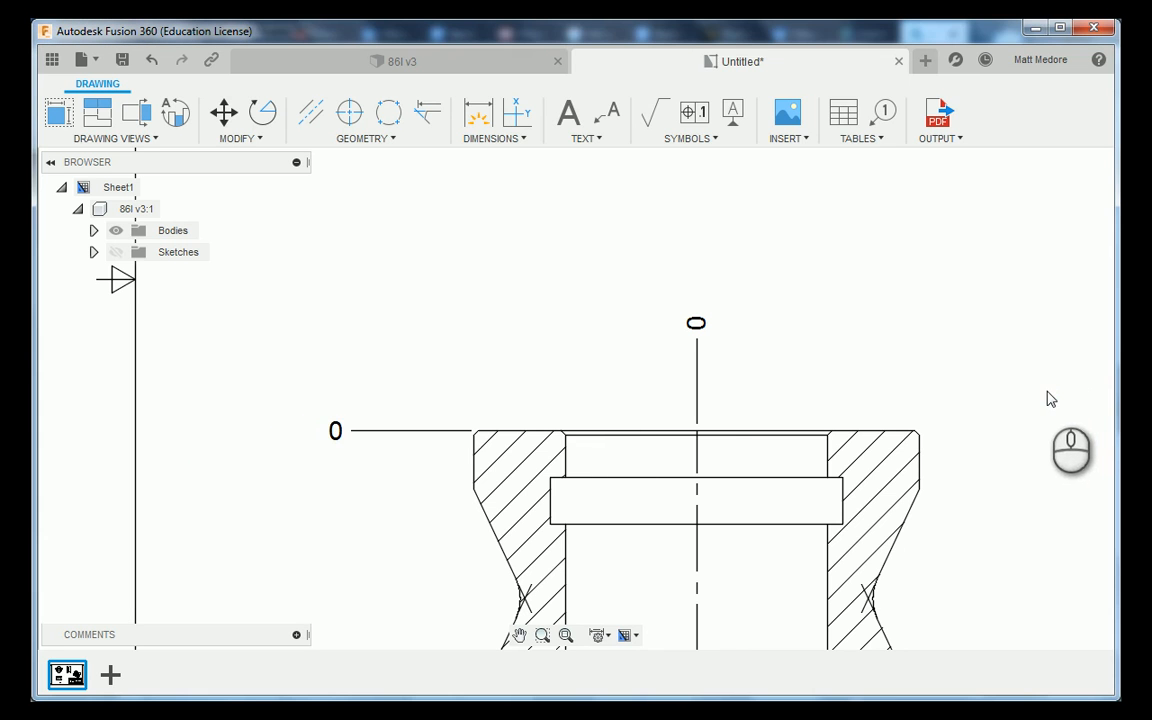
Add an ordinate dimension from the lower end of the bore's left chamfer, placed above the section in line with the centerline's zero.
scroll(1047, 374, down, 1)
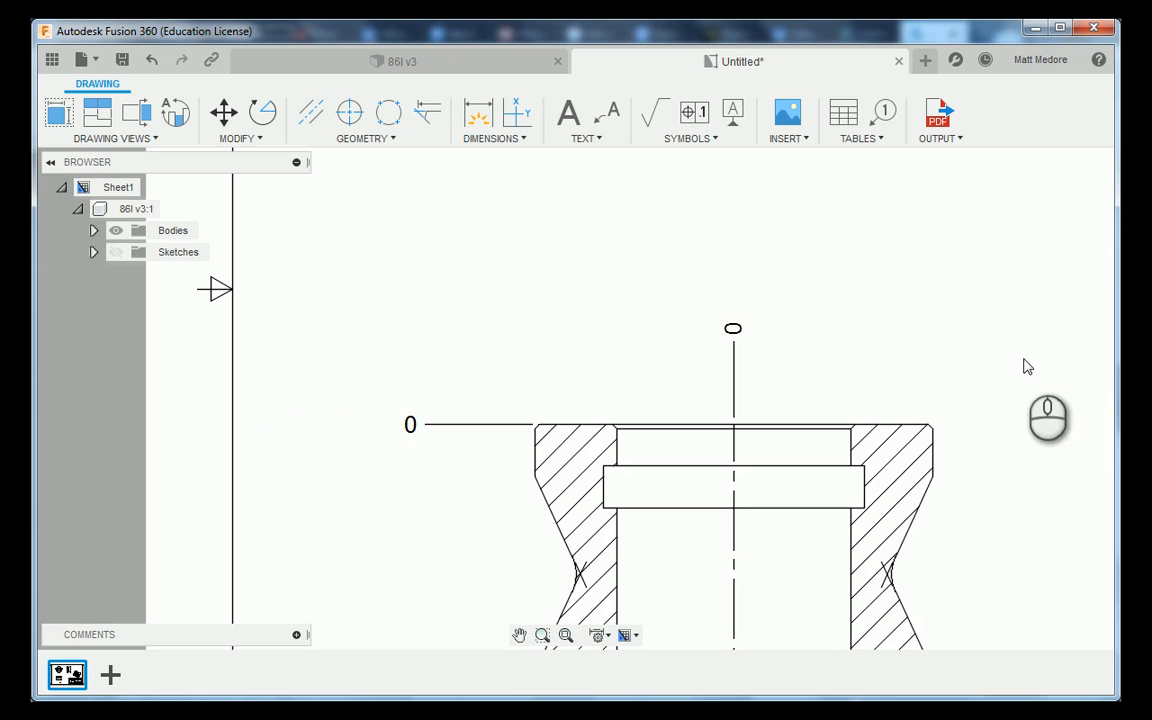
scroll(1046, 355, up, 2)
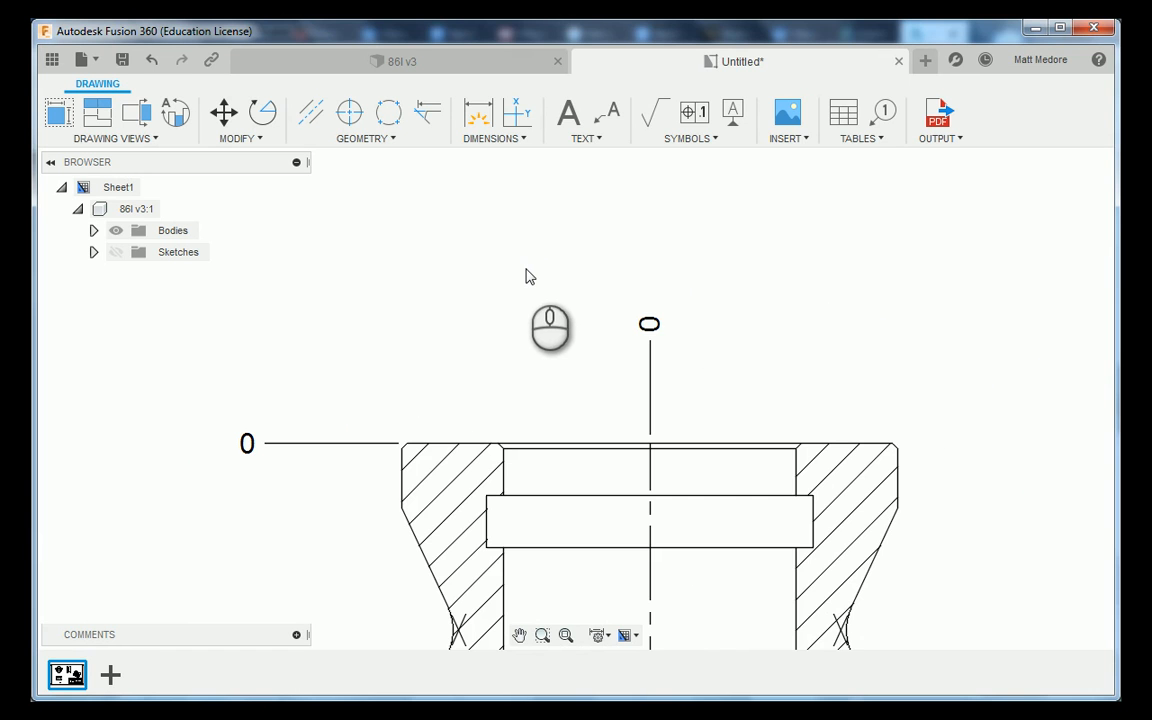
scroll(529, 277, up, 1)
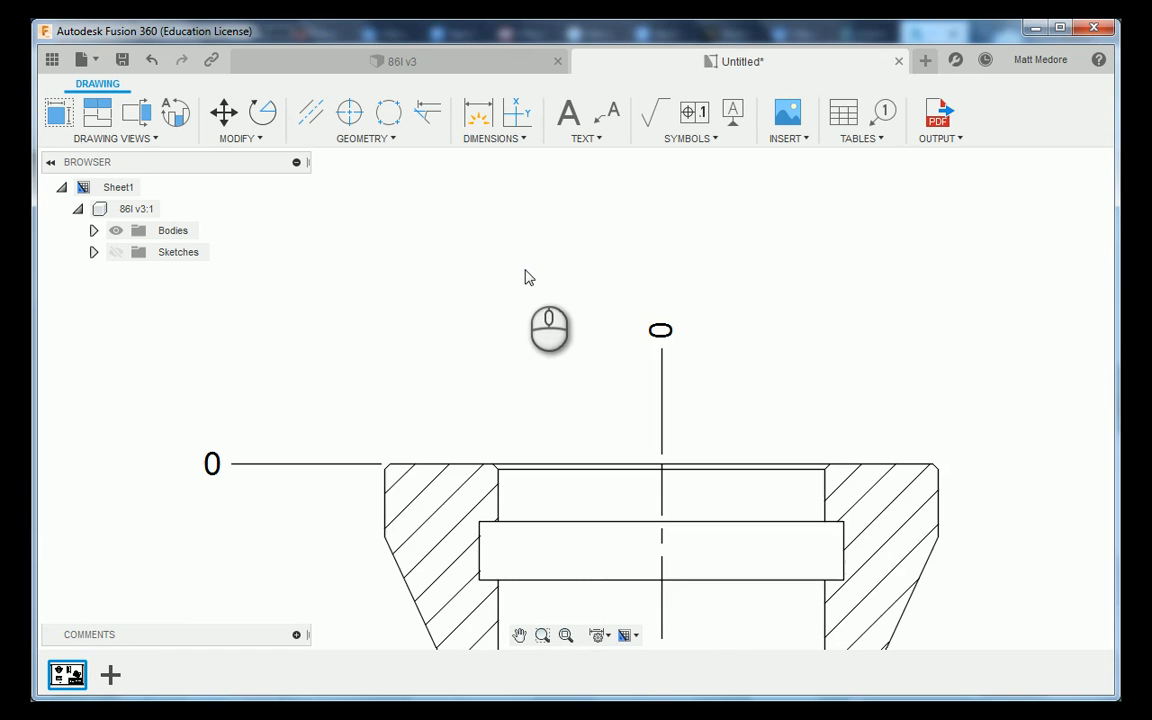
click(521, 140)
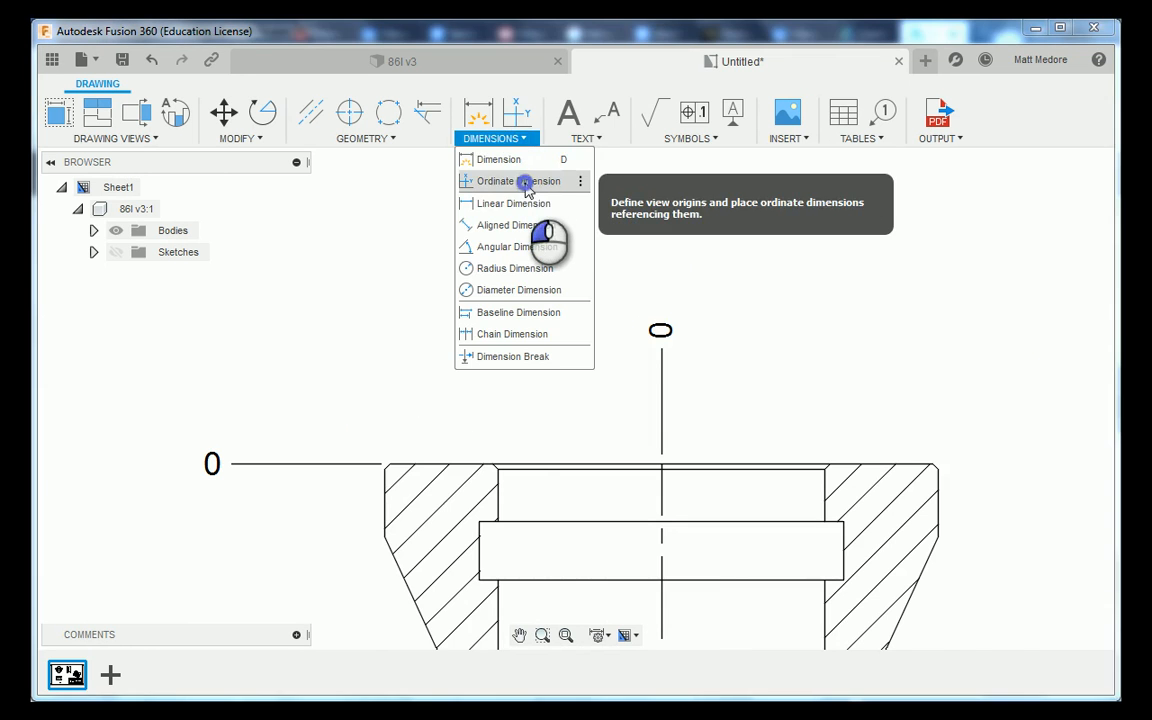
click(515, 181)
scroll(508, 392, up, 1)
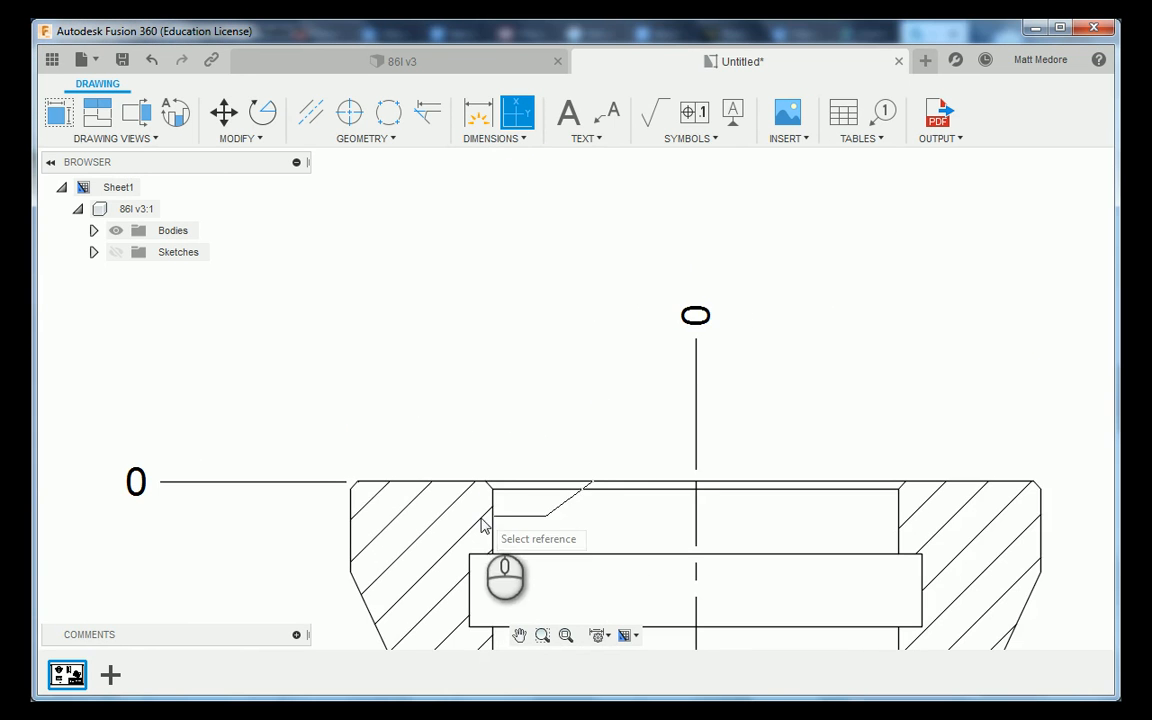
scroll(490, 548, up, 2)
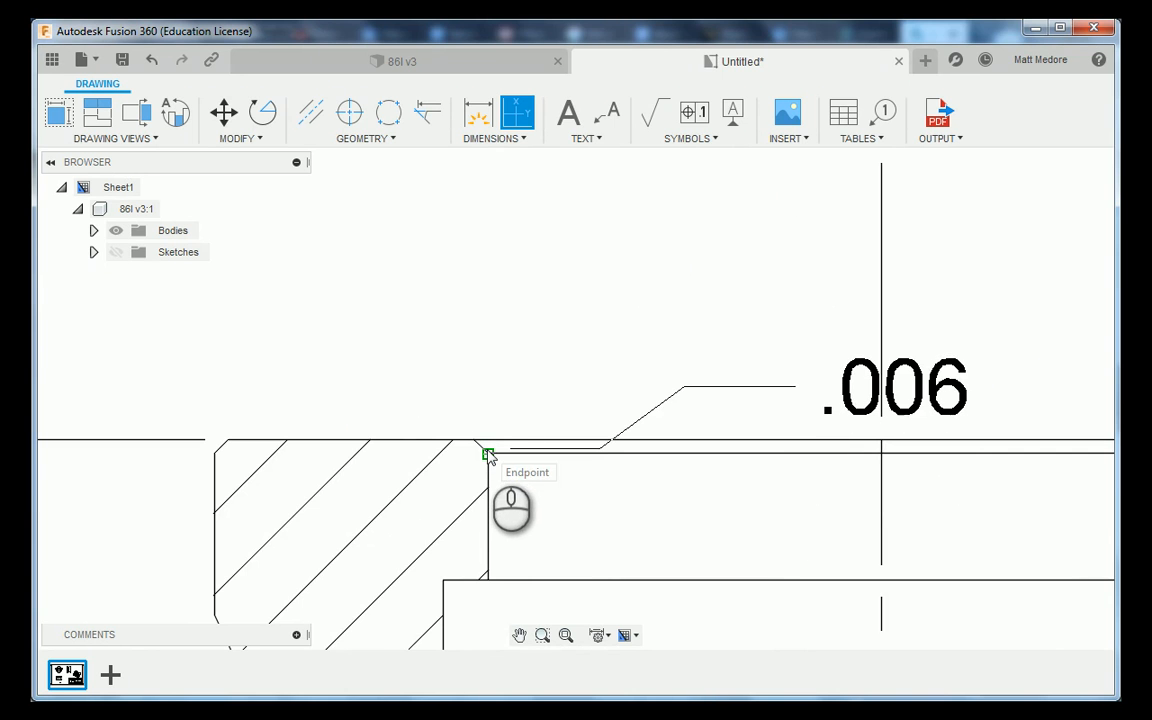
click(487, 455)
scroll(490, 545, down, 3)
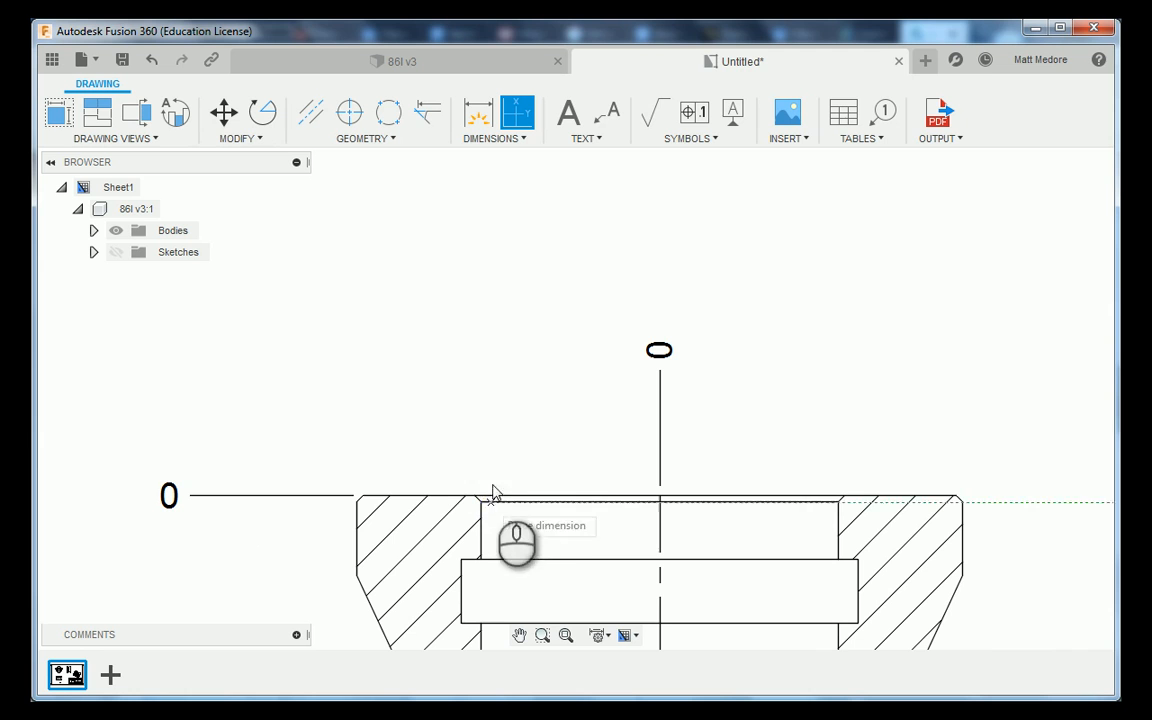
click(490, 495)
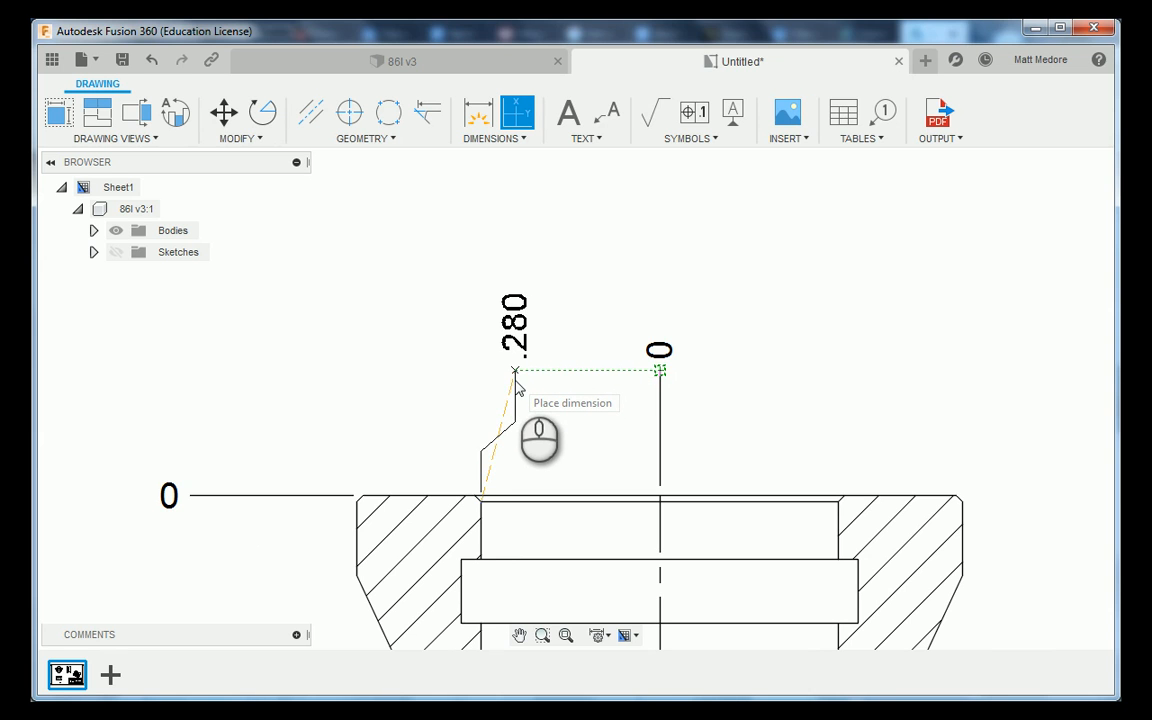
click(516, 384)
Add an ordinate dimension from the internal groove's upper-left corner, aligned above the section beside the bore dimension.
scroll(457, 483, down, 2)
scroll(449, 503, up, 3)
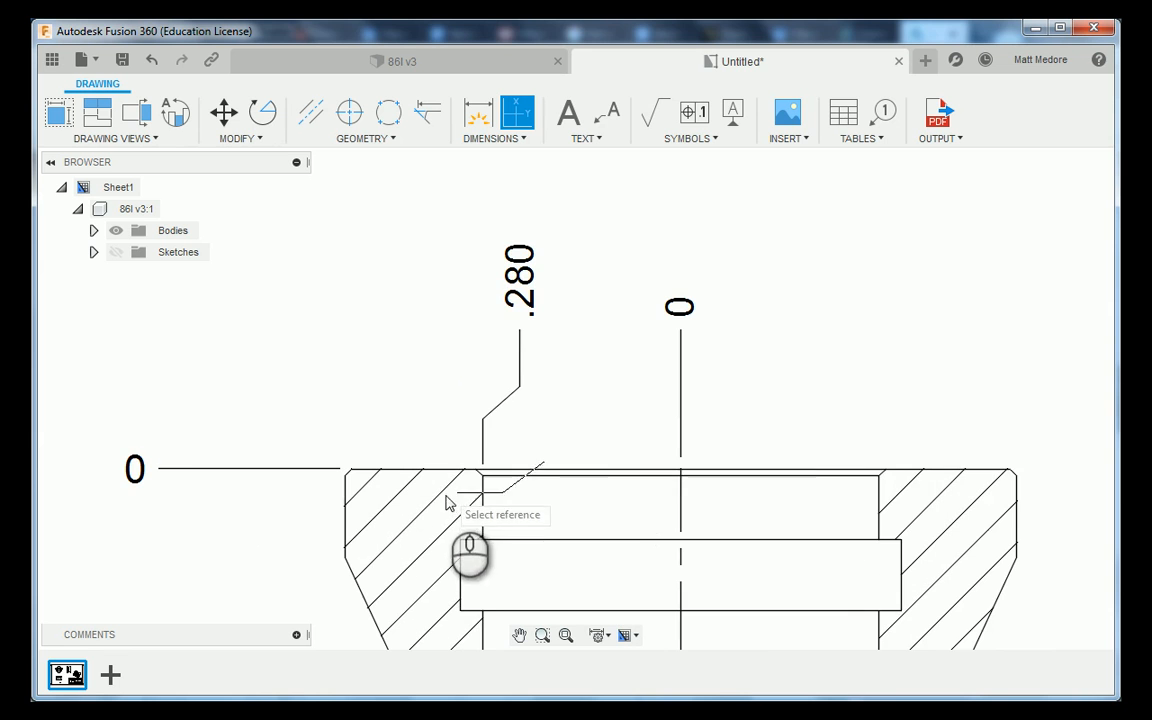
click(458, 541)
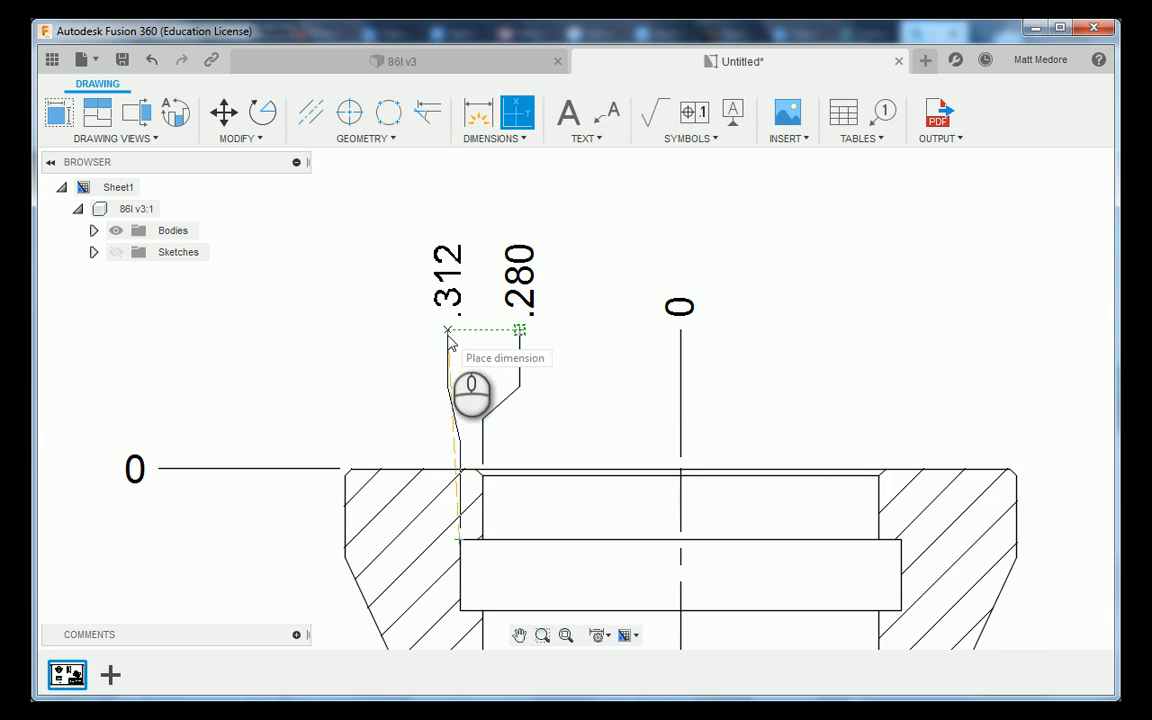
click(448, 332)
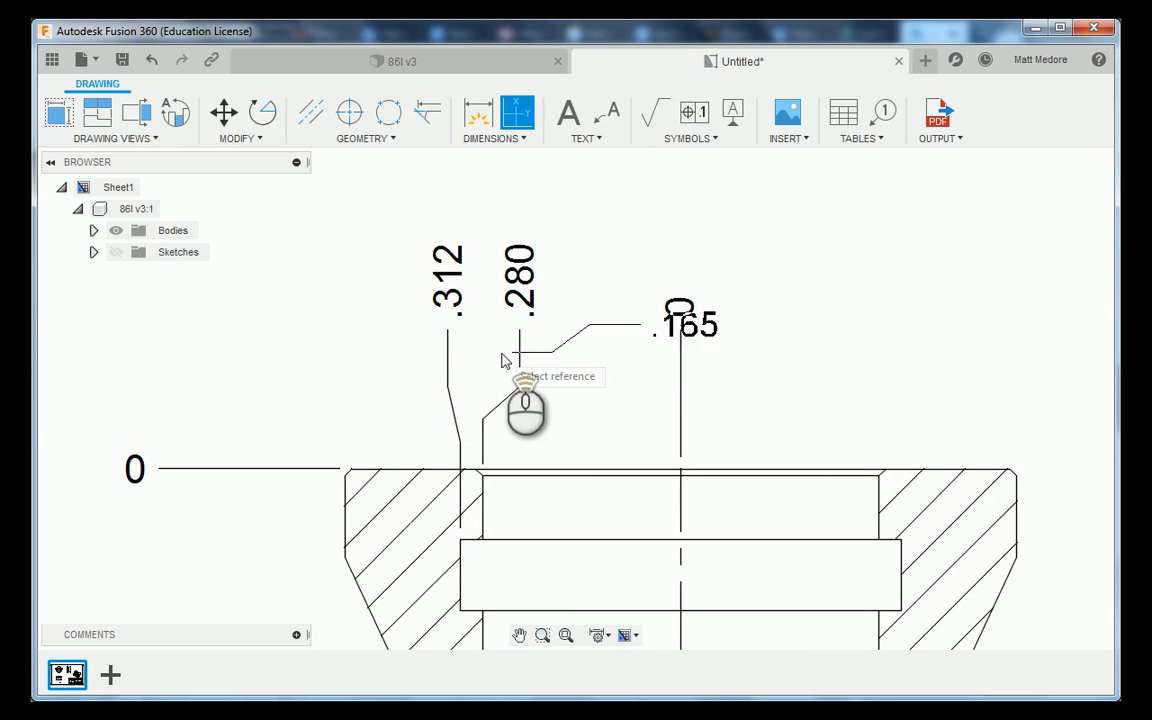
Add an ordinate dimension from the edge-extension intersection at the left outer groove, aligned with the row above the section.
scroll(505, 361, down, 3)
click(472, 448)
scroll(455, 600, up, 5)
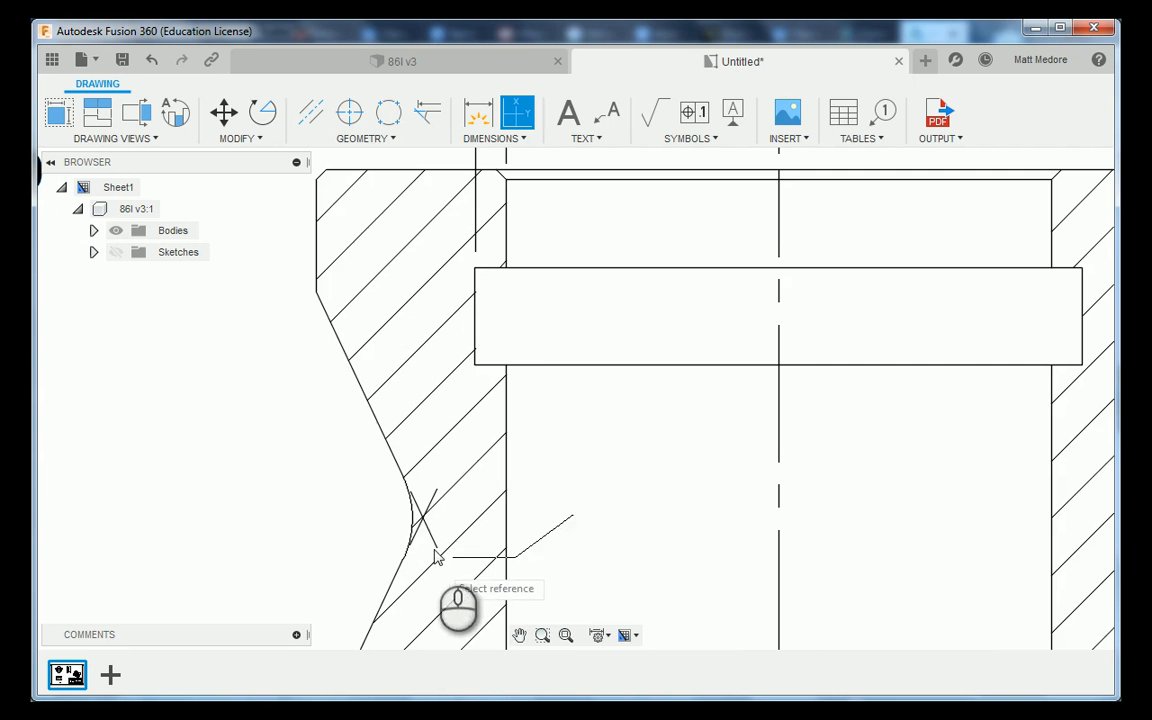
click(422, 519)
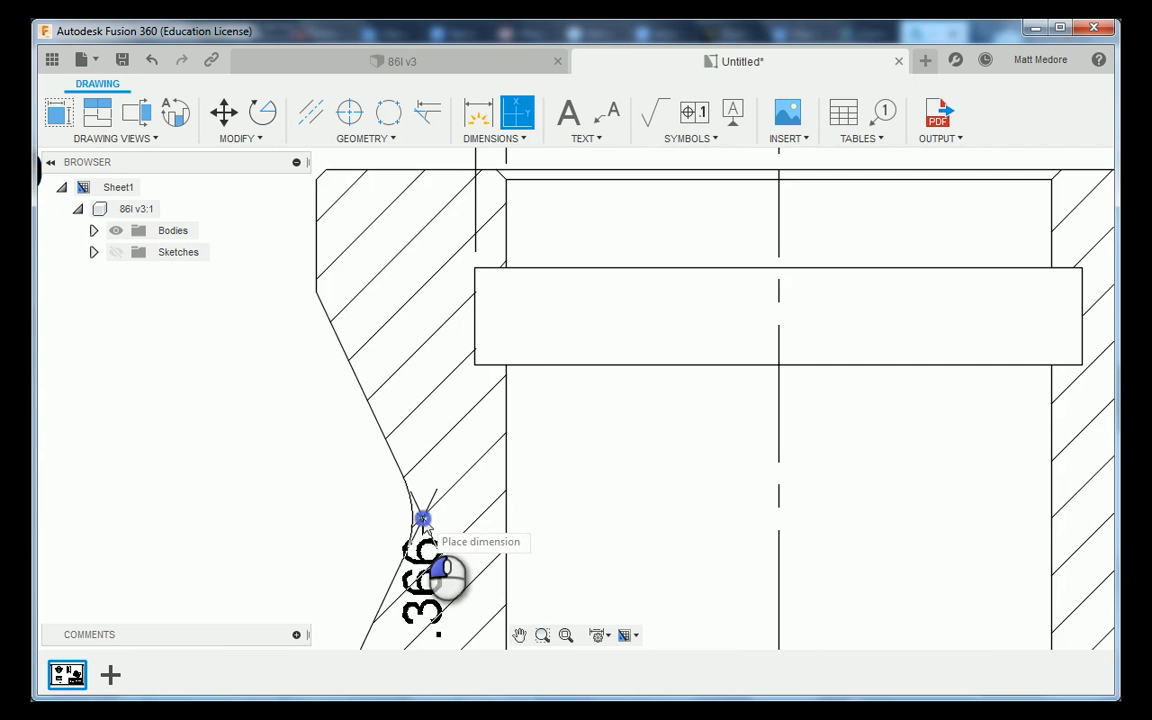
scroll(445, 590, down, 3)
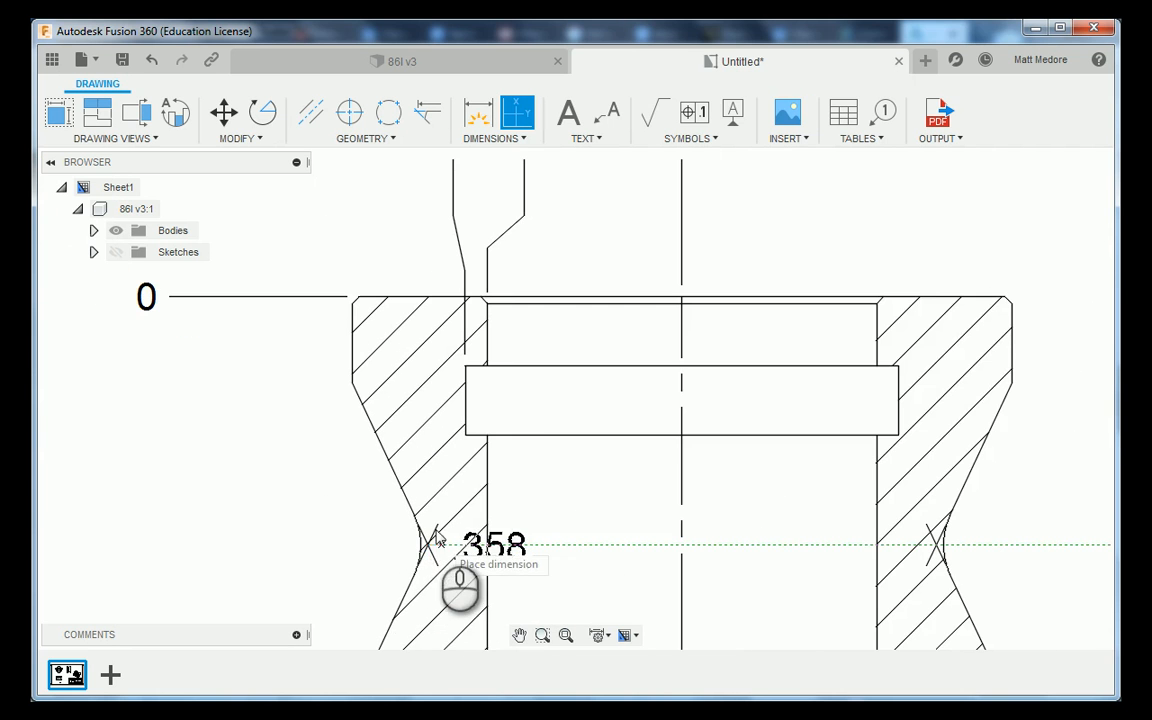
scroll(430, 500, down, 3)
scroll(428, 360, up, 2)
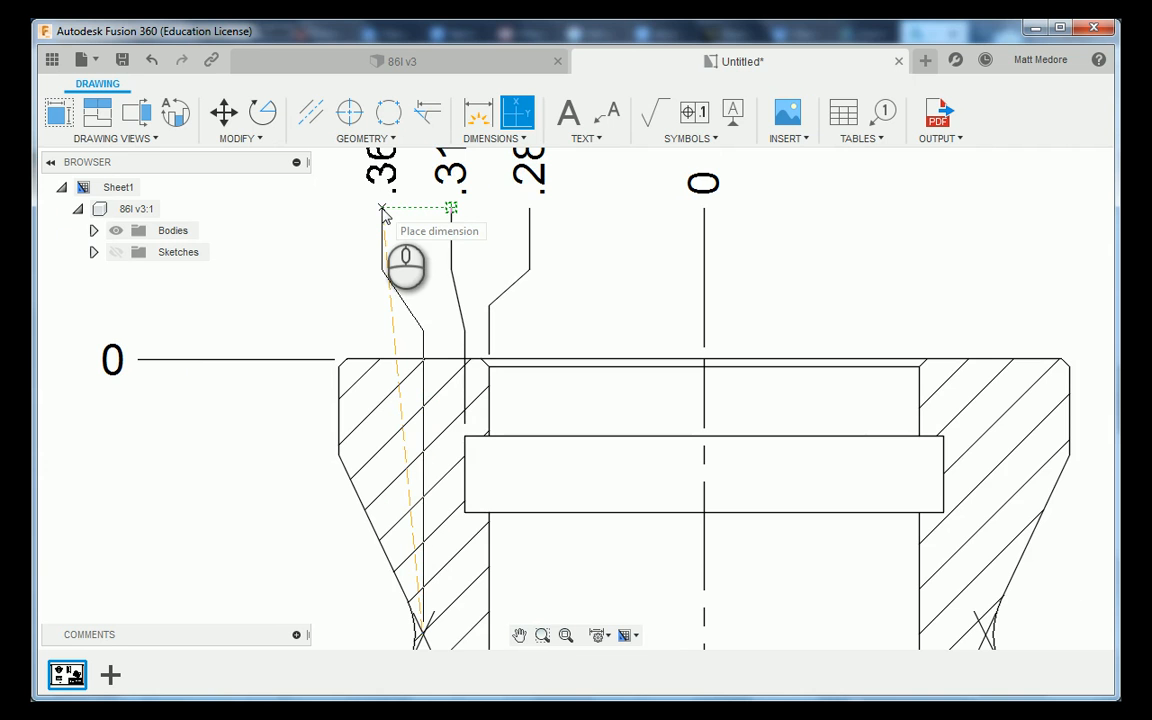
click(383, 212)
Add an ordinate dimension from the section's left outer edge, just below the top chamfer, aligned with the row above the section.
scroll(522, 535, down, 3)
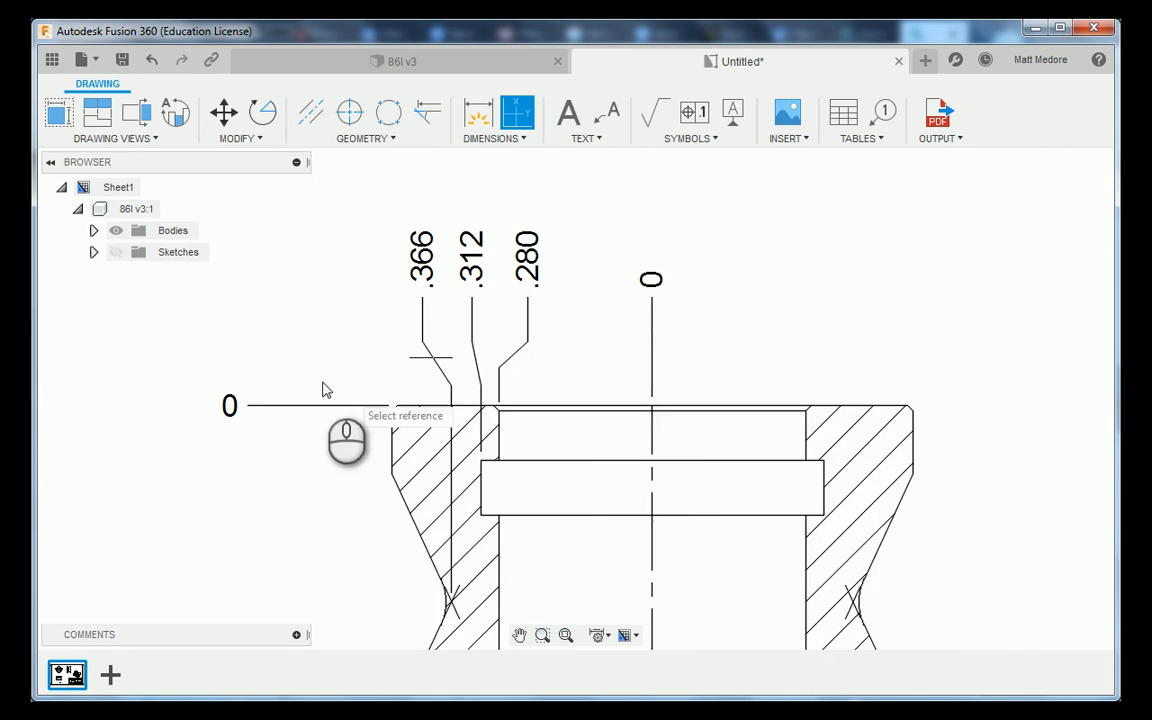
scroll(320, 390, up, 3)
scroll(320, 390, up, 2)
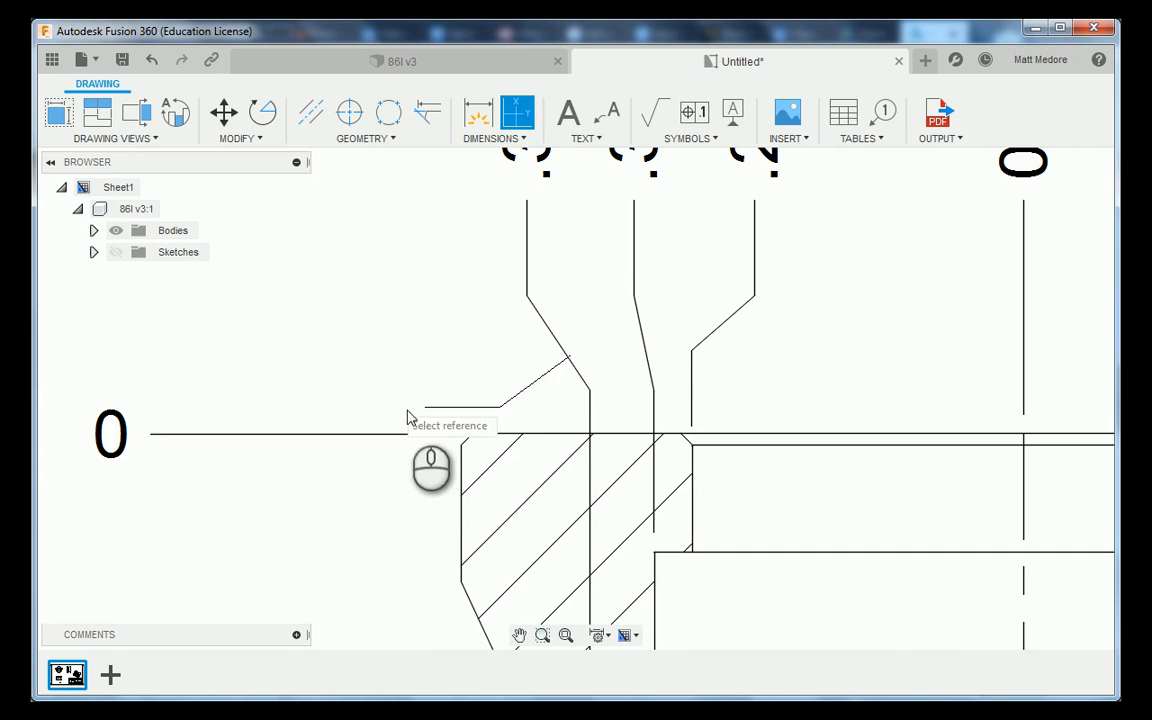
click(458, 448)
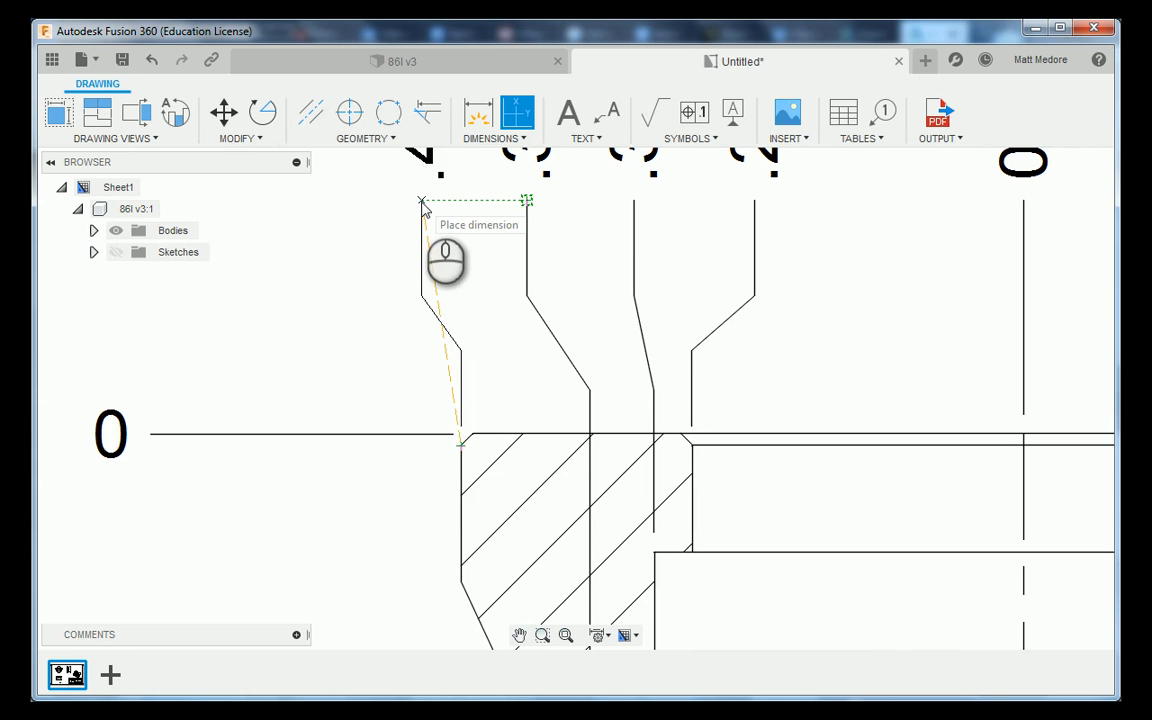
click(423, 205)
Add a height ordinate dimension from the internal groove's upper-left corner, placed outside the part and aligned under the zero.
scroll(419, 458, down, 3)
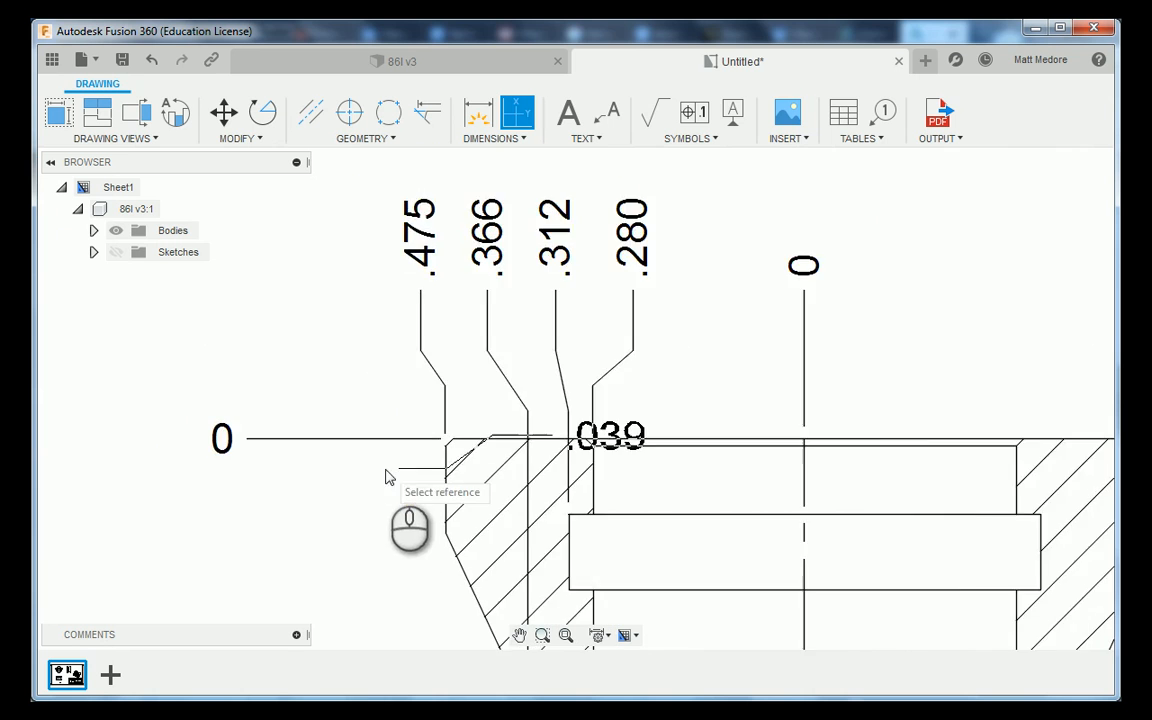
scroll(345, 462, down, 1)
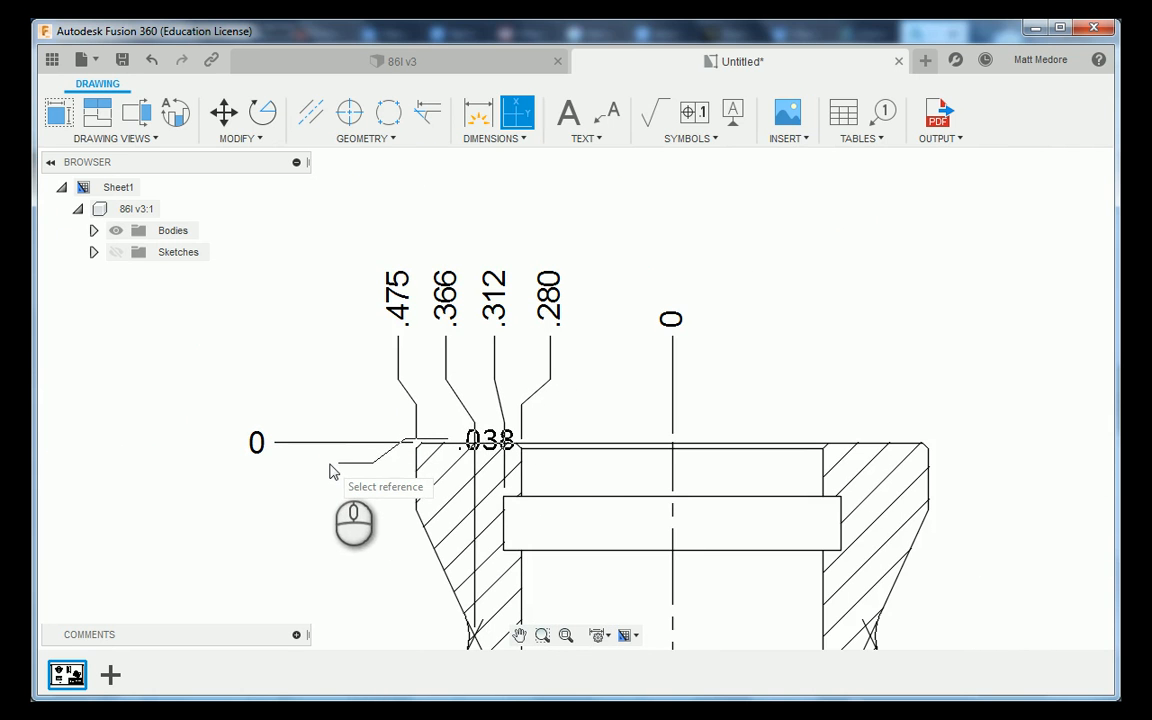
scroll(438, 412, down, 2)
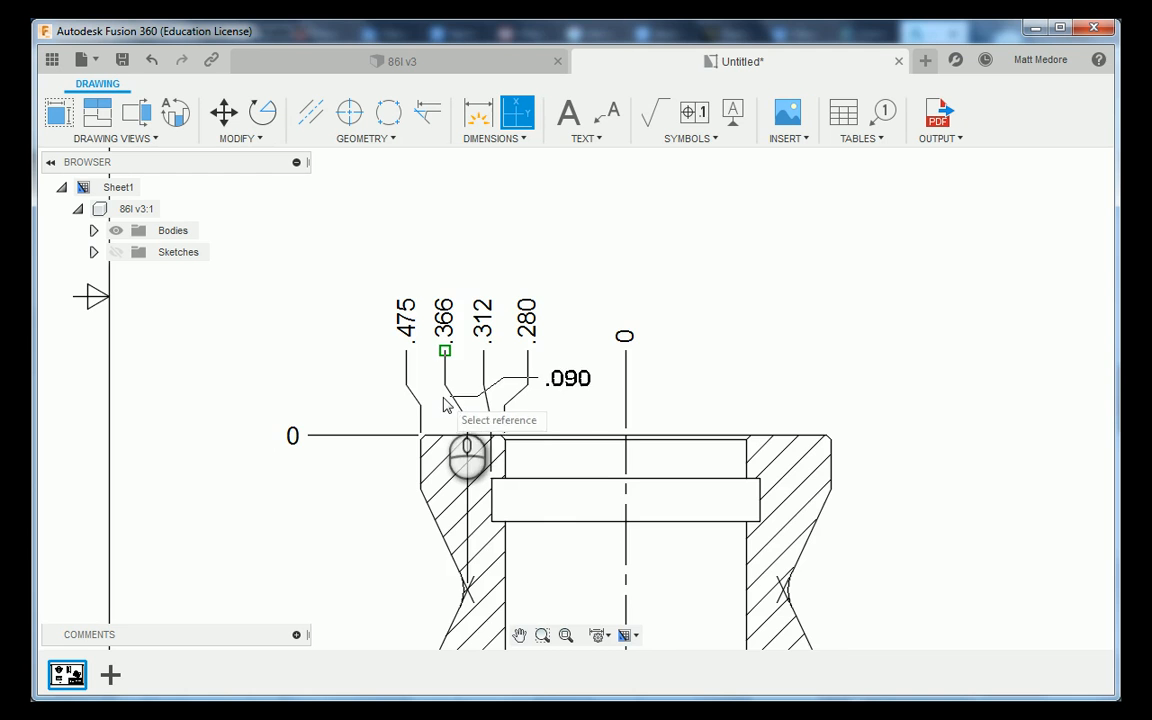
scroll(435, 540, up, 1)
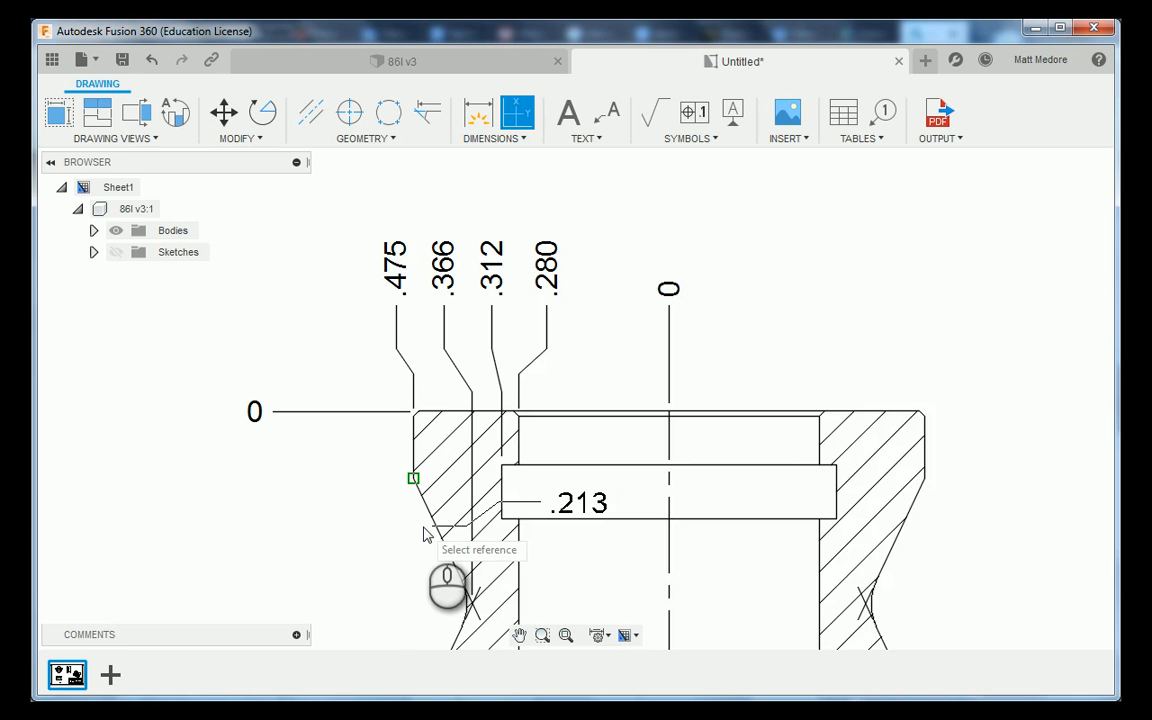
scroll(424, 534, up, 1)
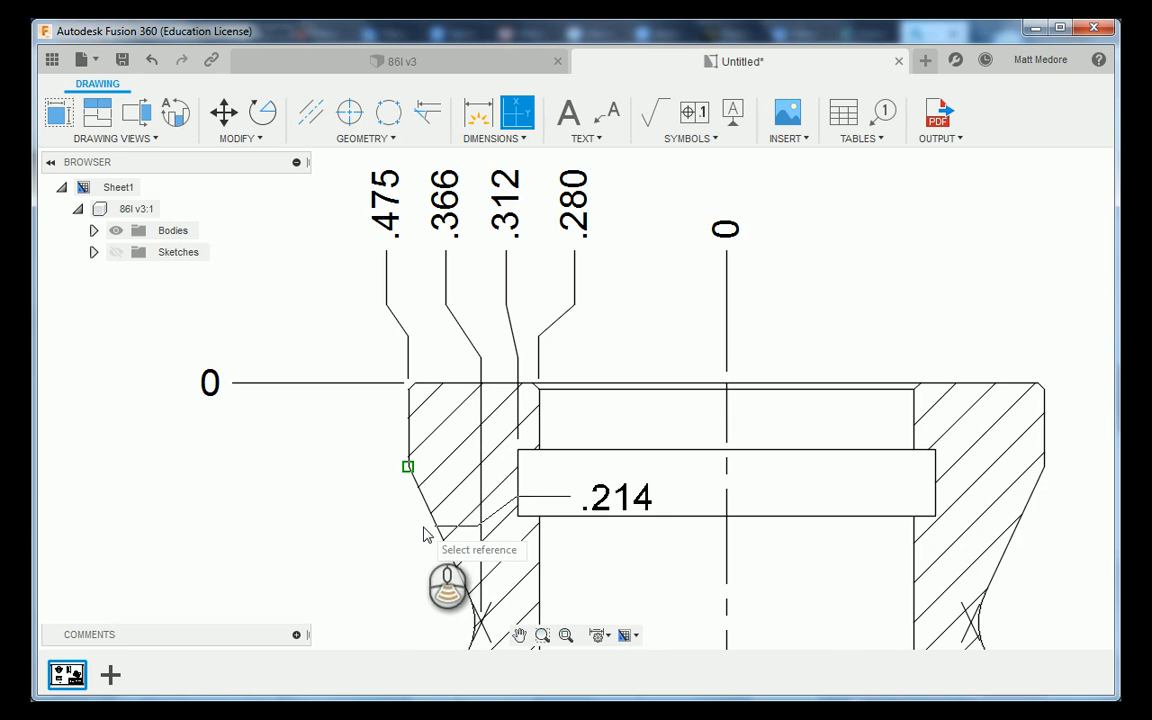
click(517, 450)
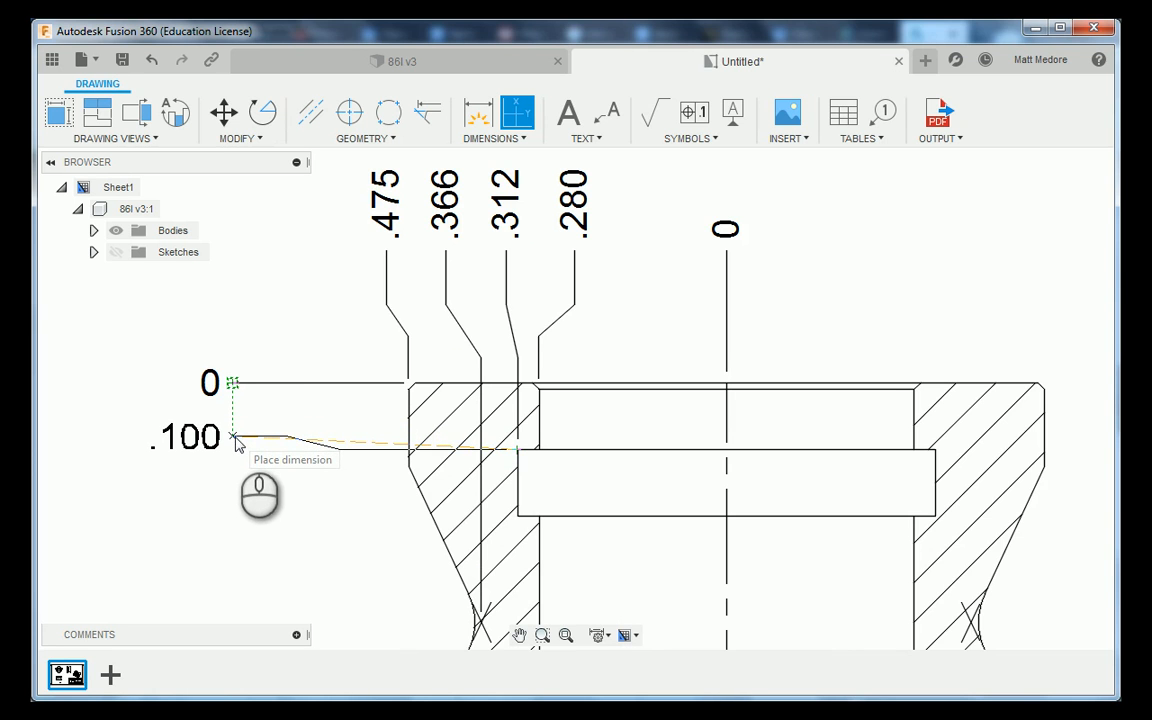
Add a height ordinate dimension from the corner where the left outer wall meets the slope, aligned with the column outside the part.
scroll(334, 504, up, 3)
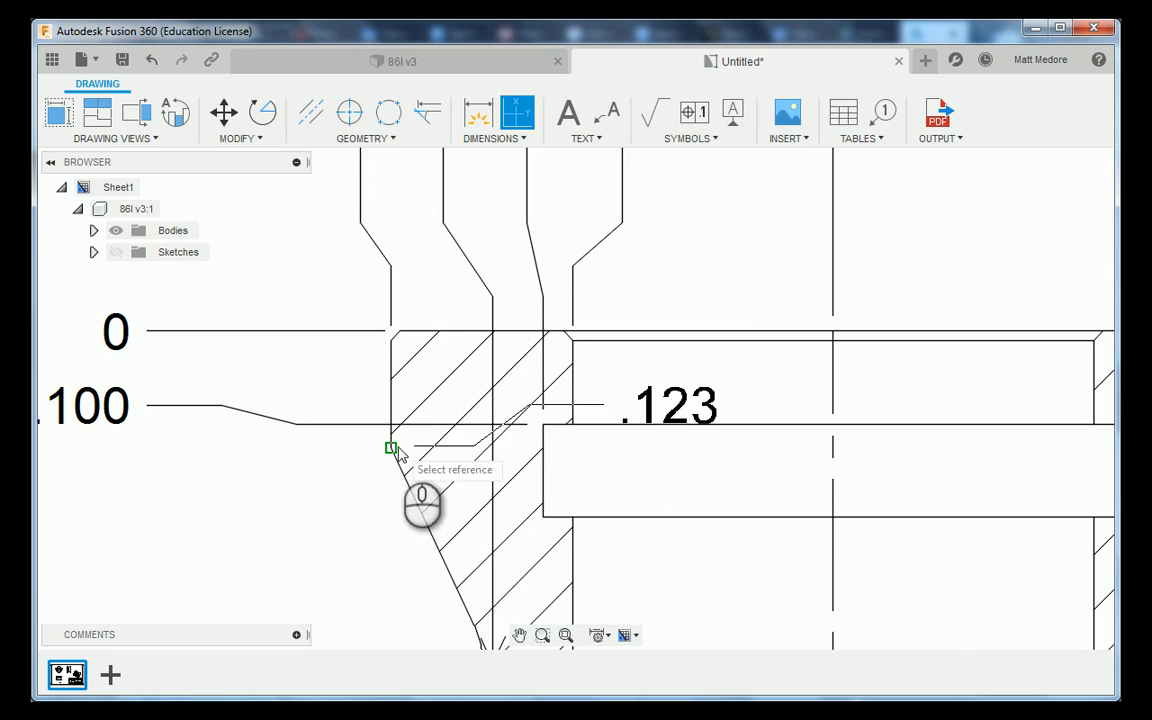
click(393, 446)
scroll(590, 478, down, 3)
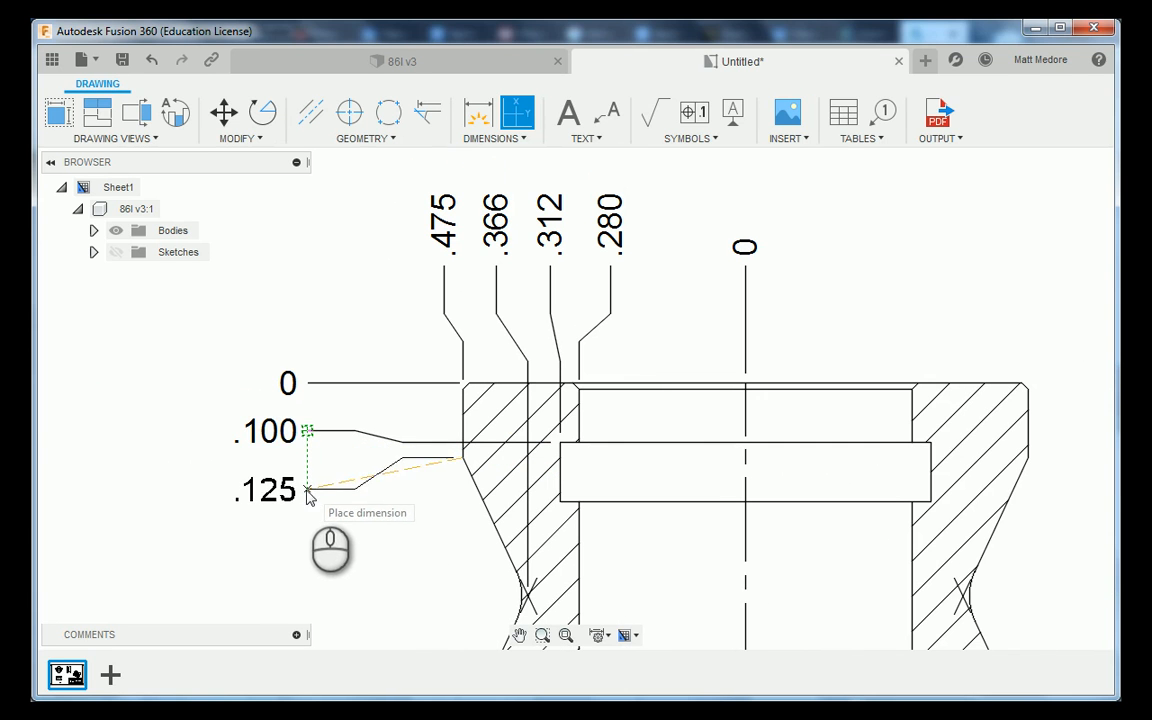
click(303, 487)
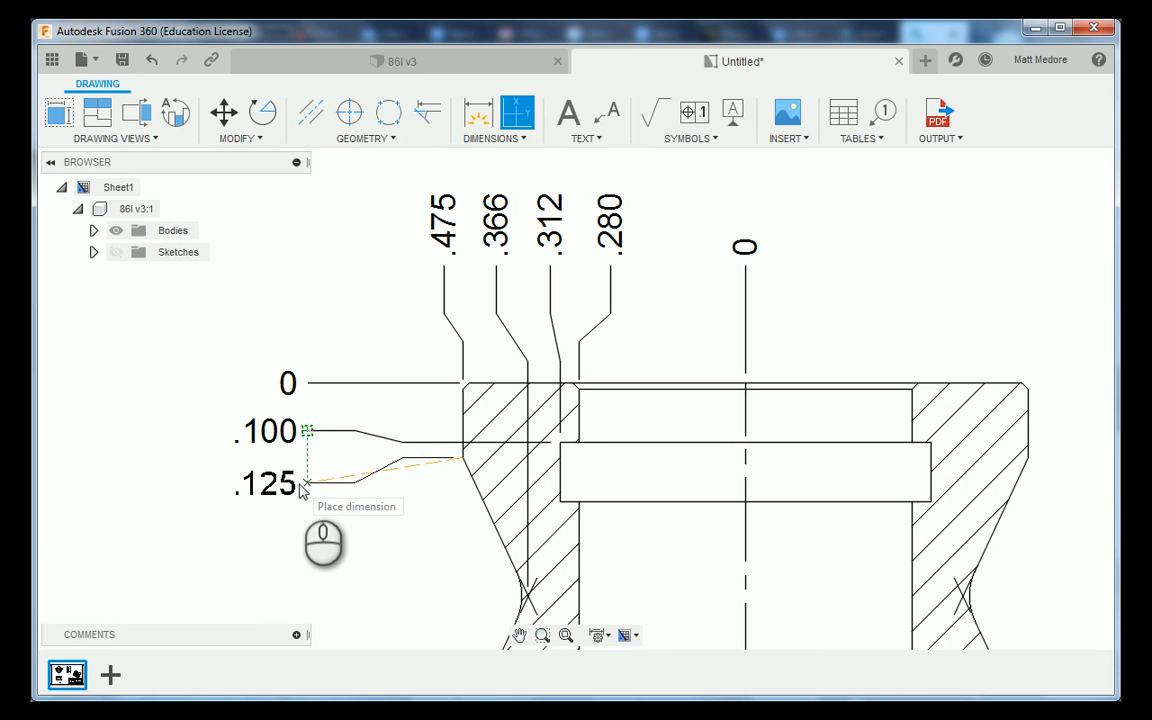
Add height ordinate dimensions from the internal groove's lower-left corner and the left edge-extension intersection, aligned with the column outside the part.
click(557, 501)
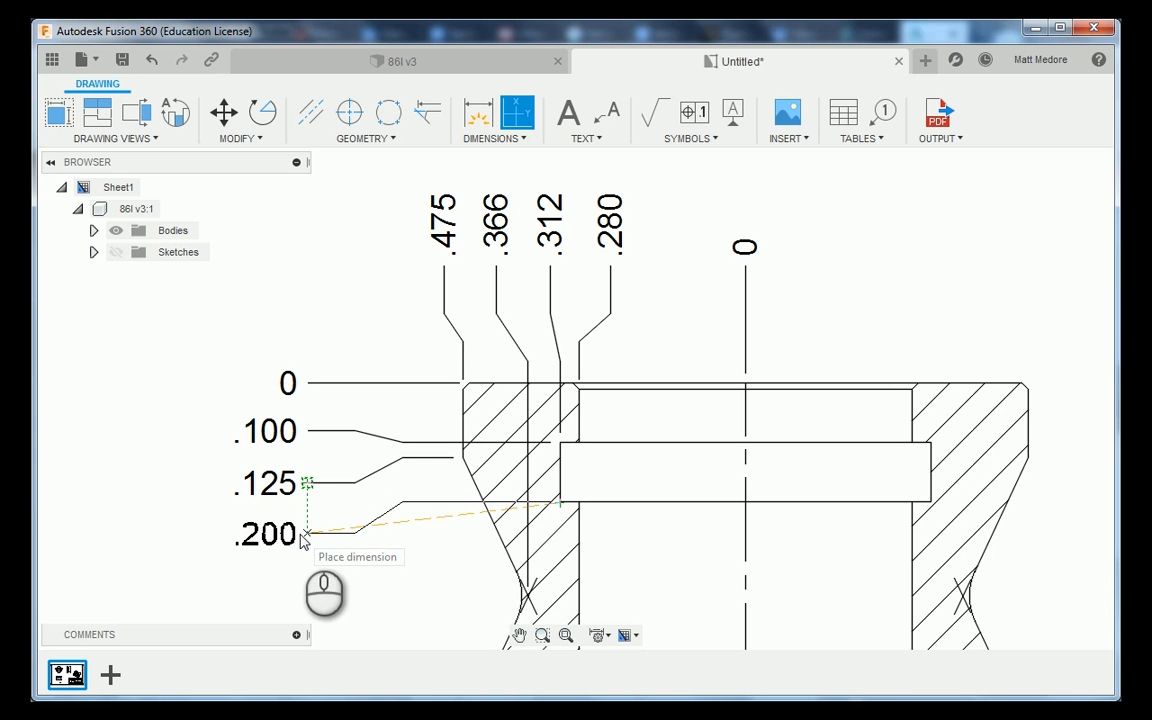
click(303, 537)
scroll(386, 432, down, 3)
scroll(472, 560, up, 5)
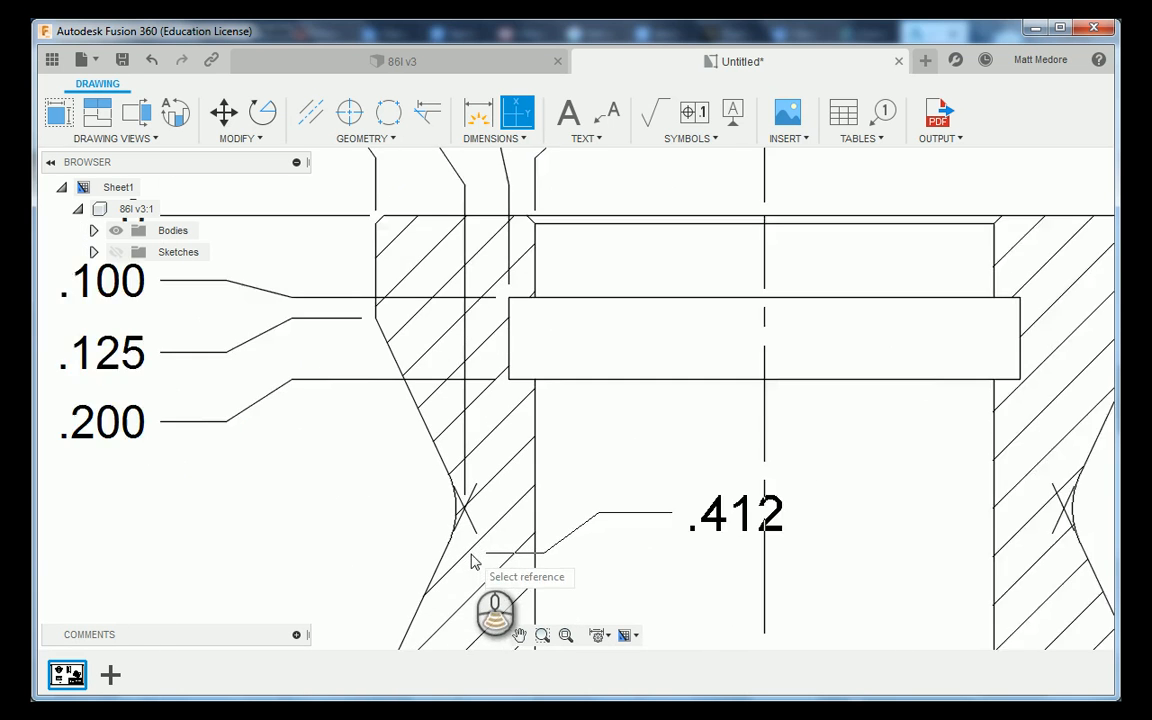
scroll(472, 560, up, 2)
click(463, 505)
scroll(470, 510, down, 4)
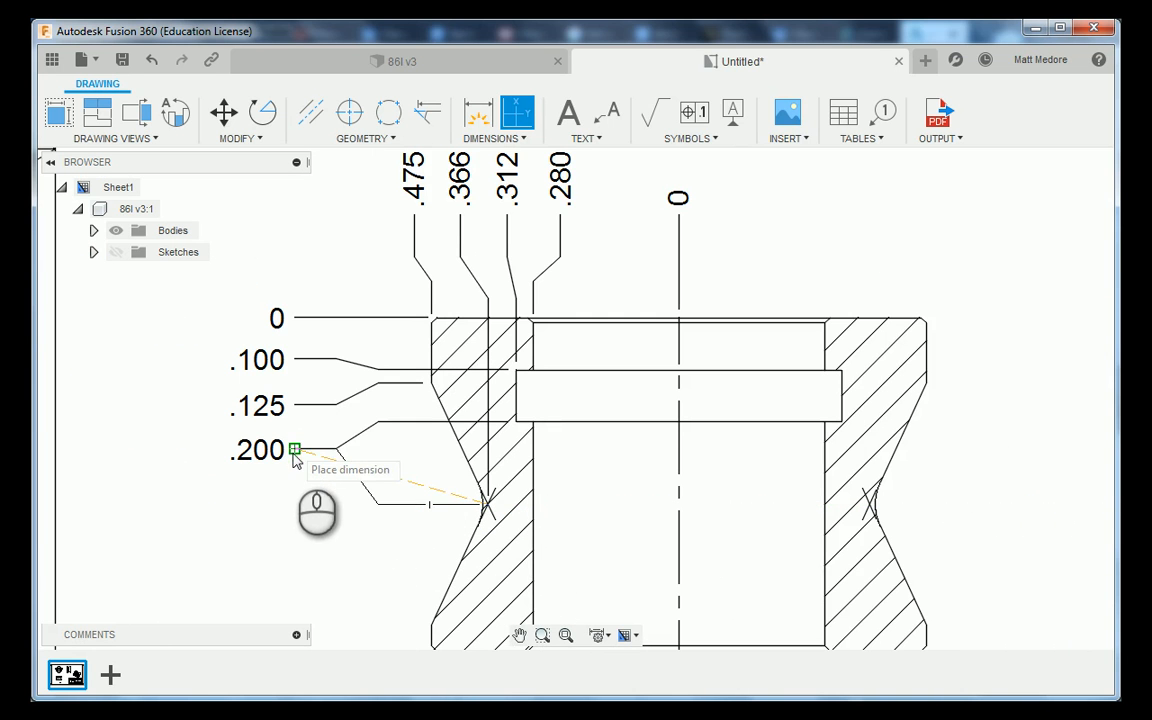
click(294, 506)
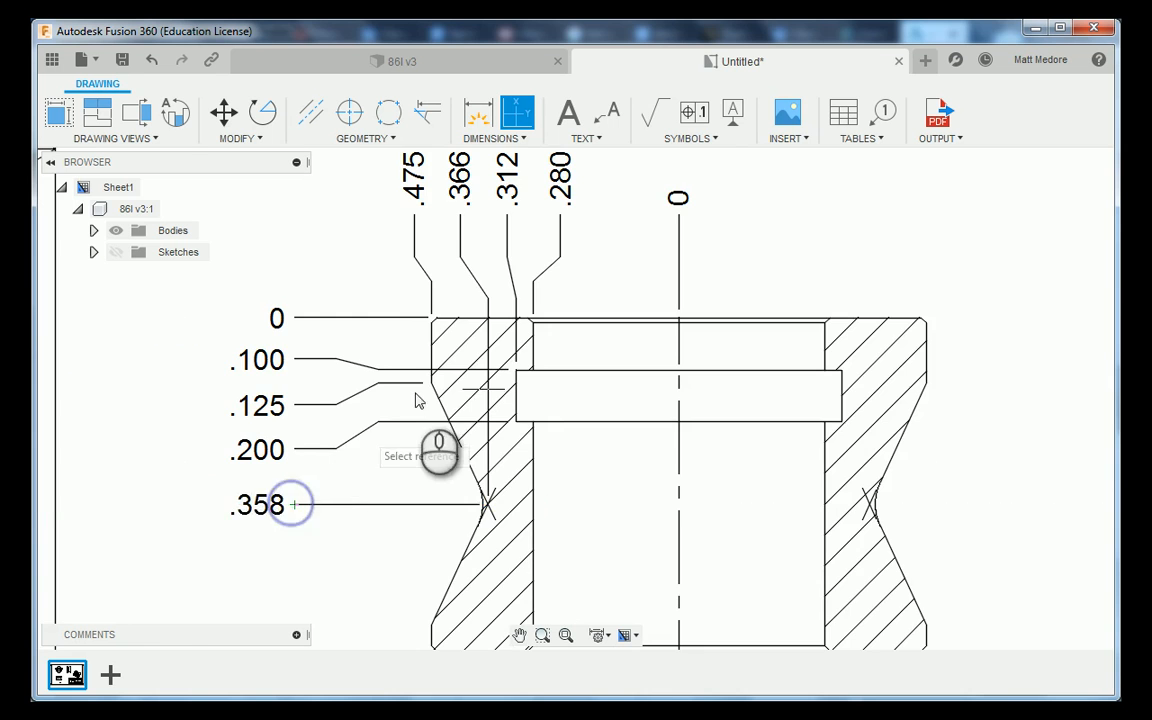
Add height ordinate dimensions from the lower corner where the left slope meets the outer wall and from the section's bottom edge, aligned with the column.
scroll(425, 400, down, 5)
scroll(415, 535, up, 5)
scroll(415, 543, up, 2)
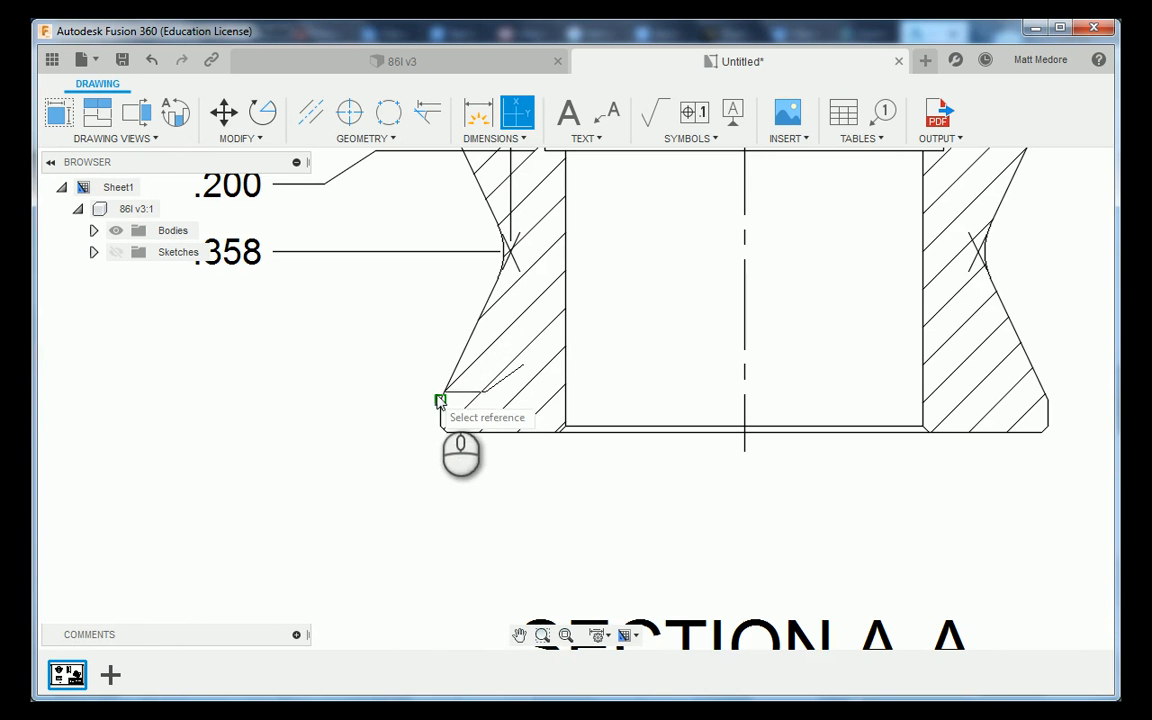
click(439, 398)
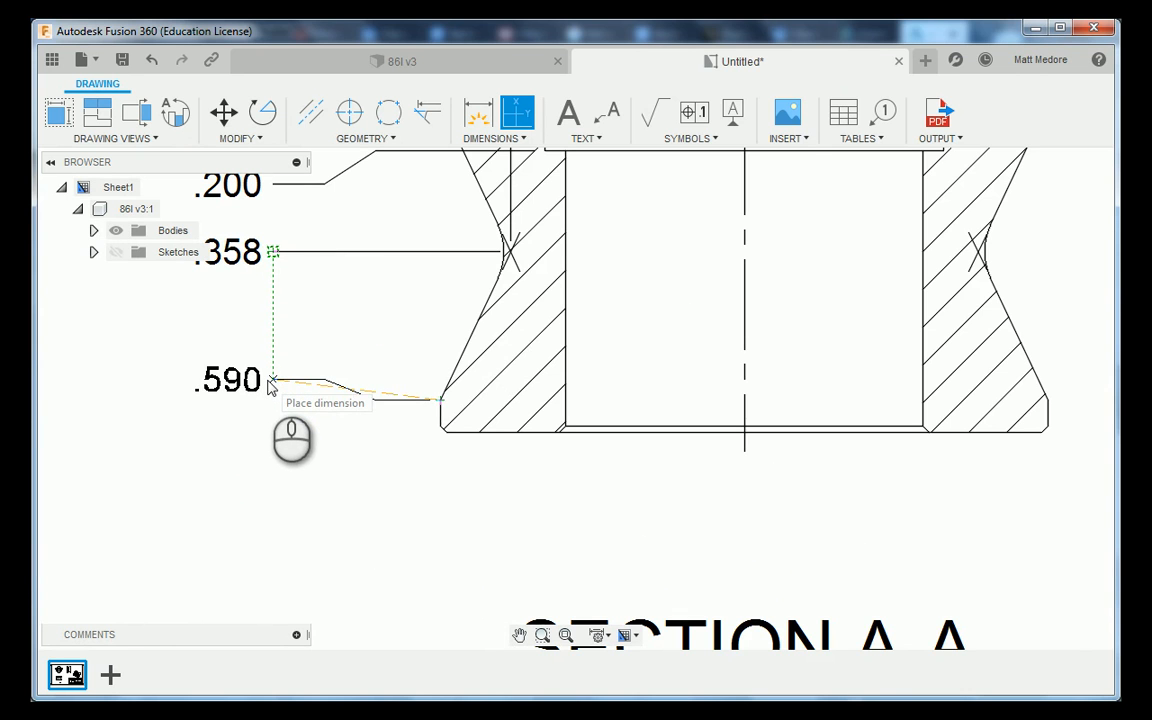
click(270, 384)
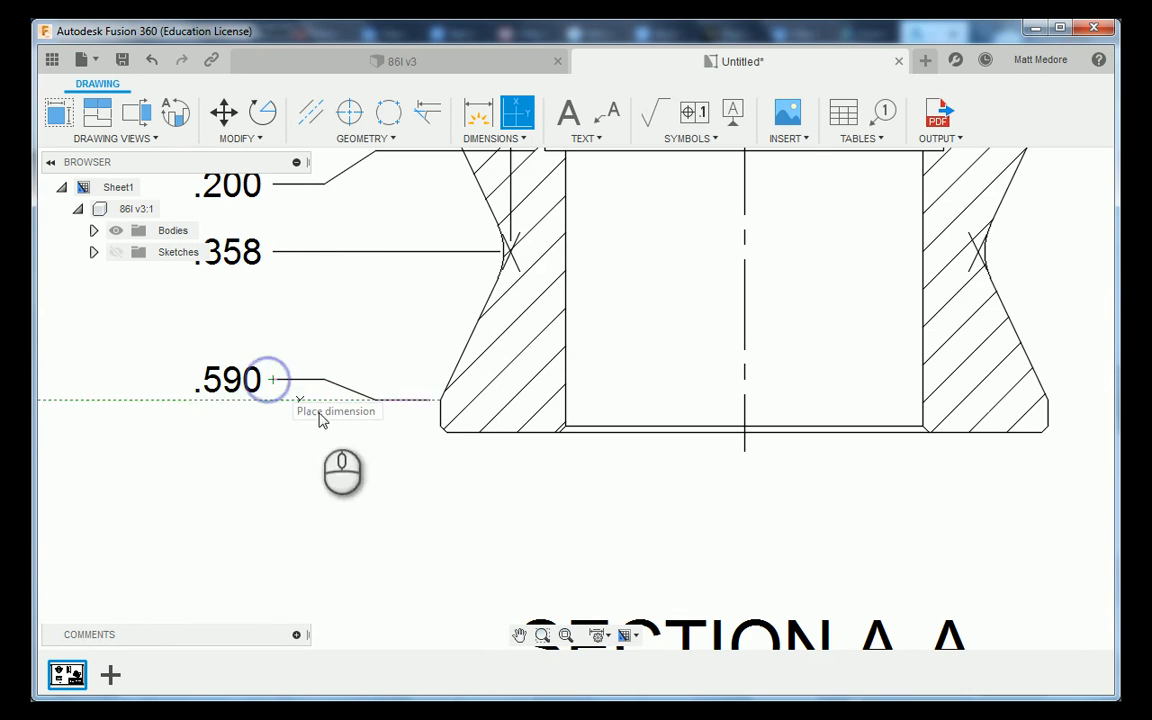
click(447, 433)
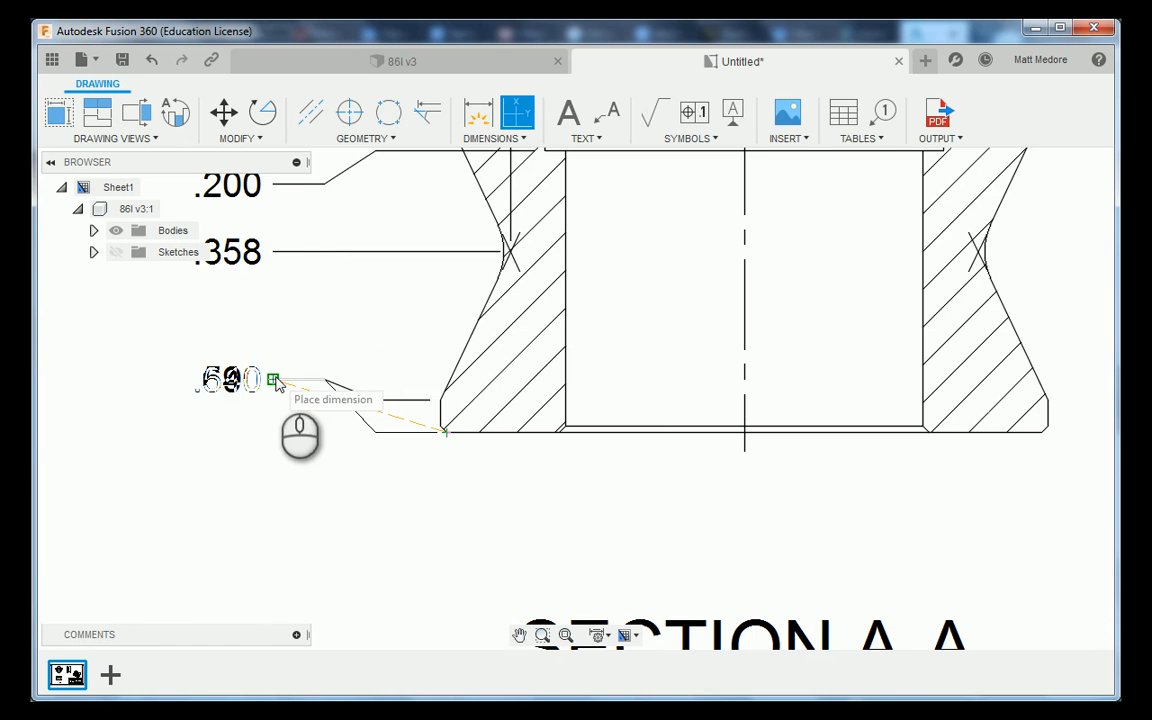
click(272, 437)
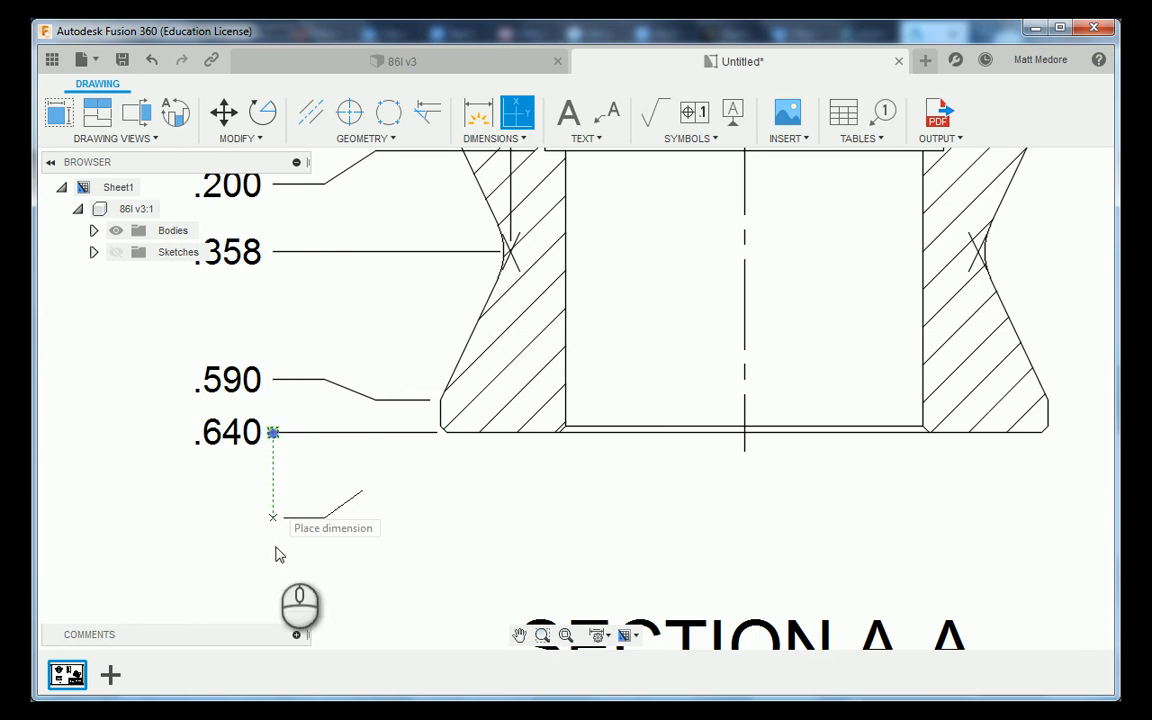
Examine the completed ordinate dimensions above and beside the section view.
scroll(257, 589, down, 4)
scroll(257, 589, down, 2)
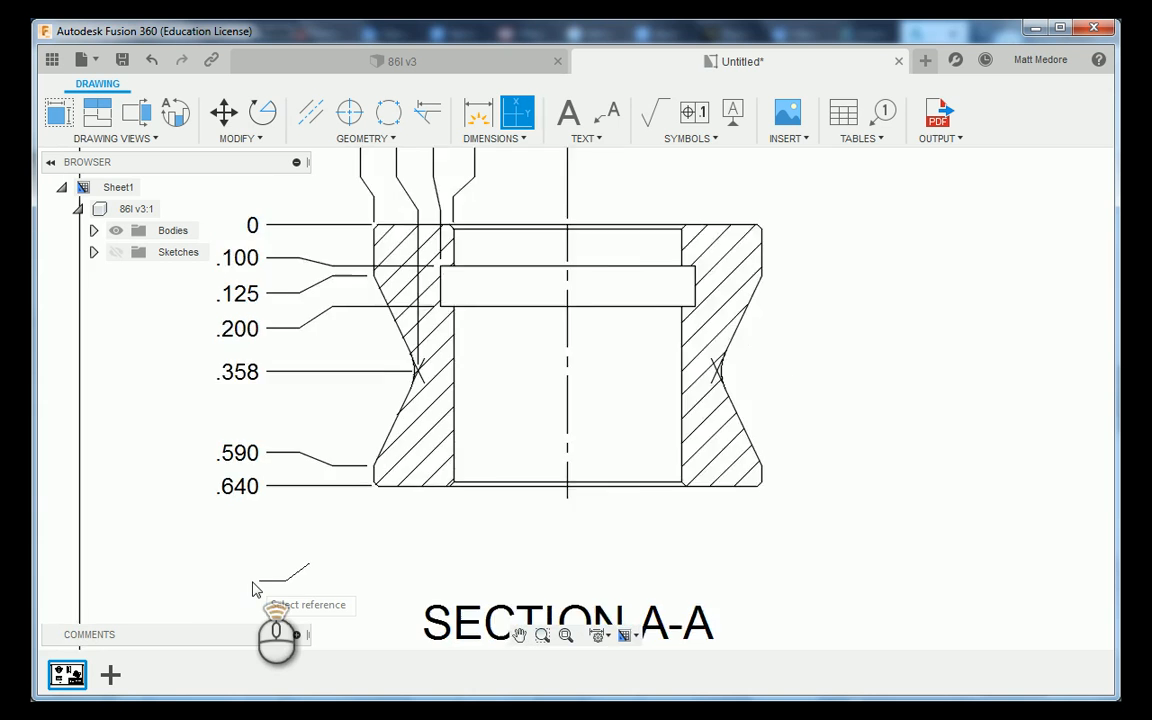
scroll(108, 504, up, 1)
scroll(175, 602, down, 1)
scroll(175, 600, down, 1)
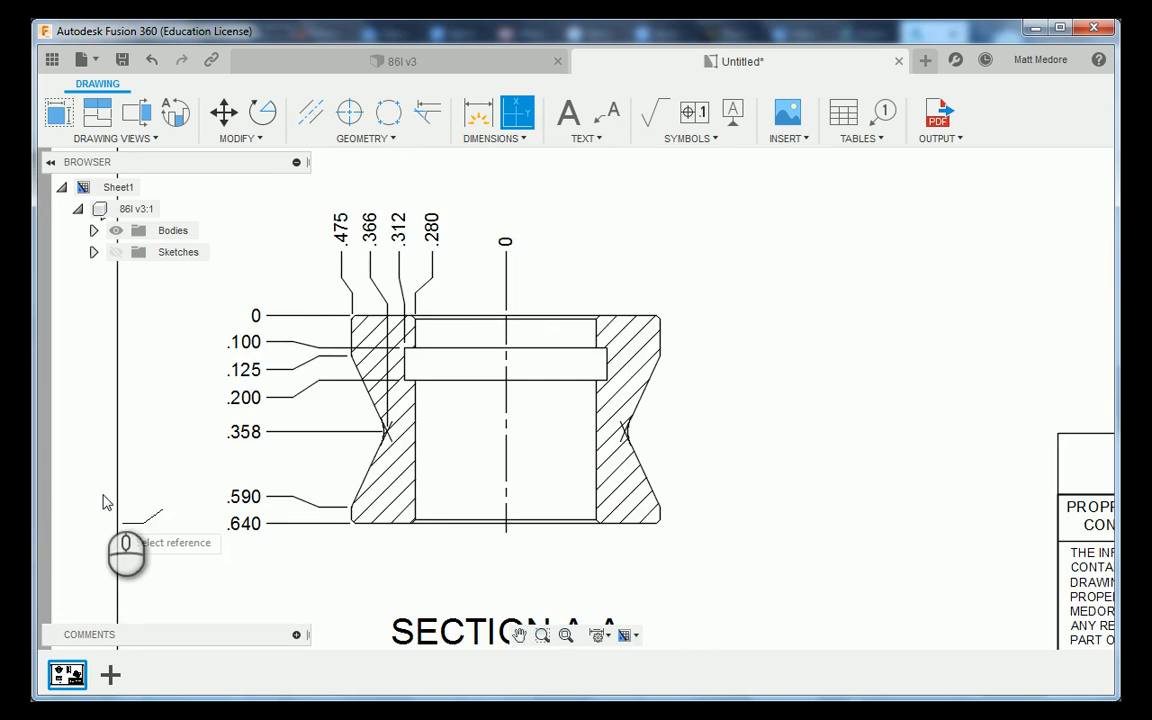
scroll(103, 498, up, 2)
scroll(200, 655, down, 1)
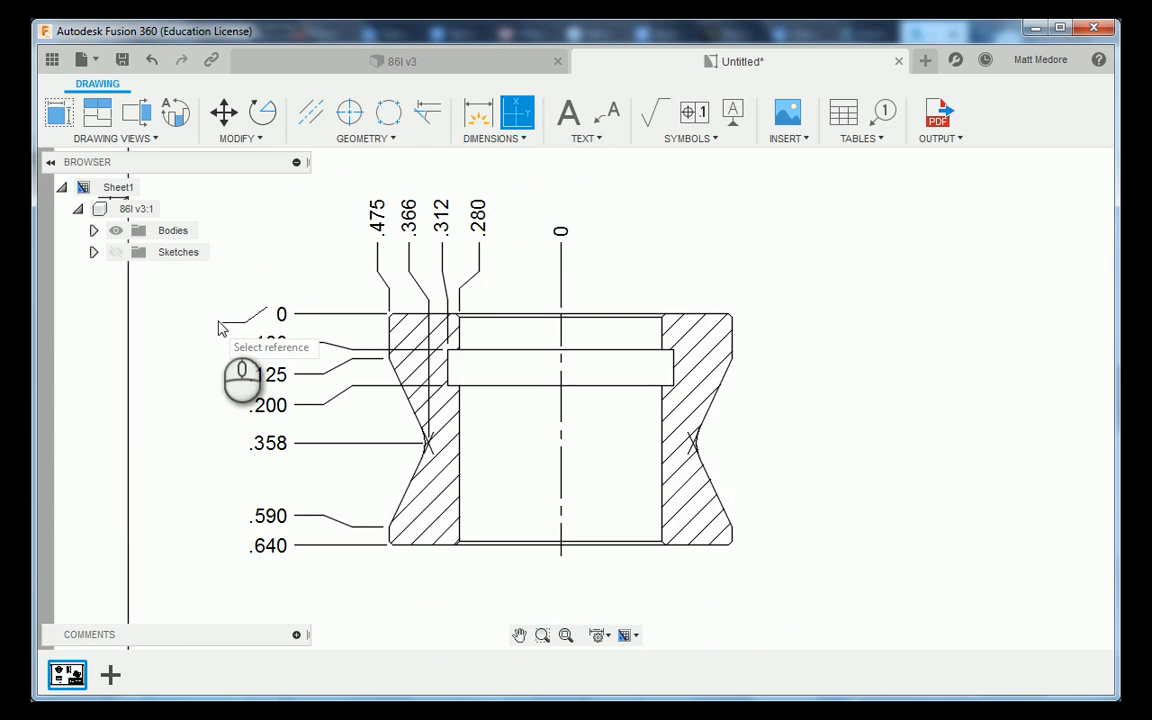
scroll(222, 325, up, 1)
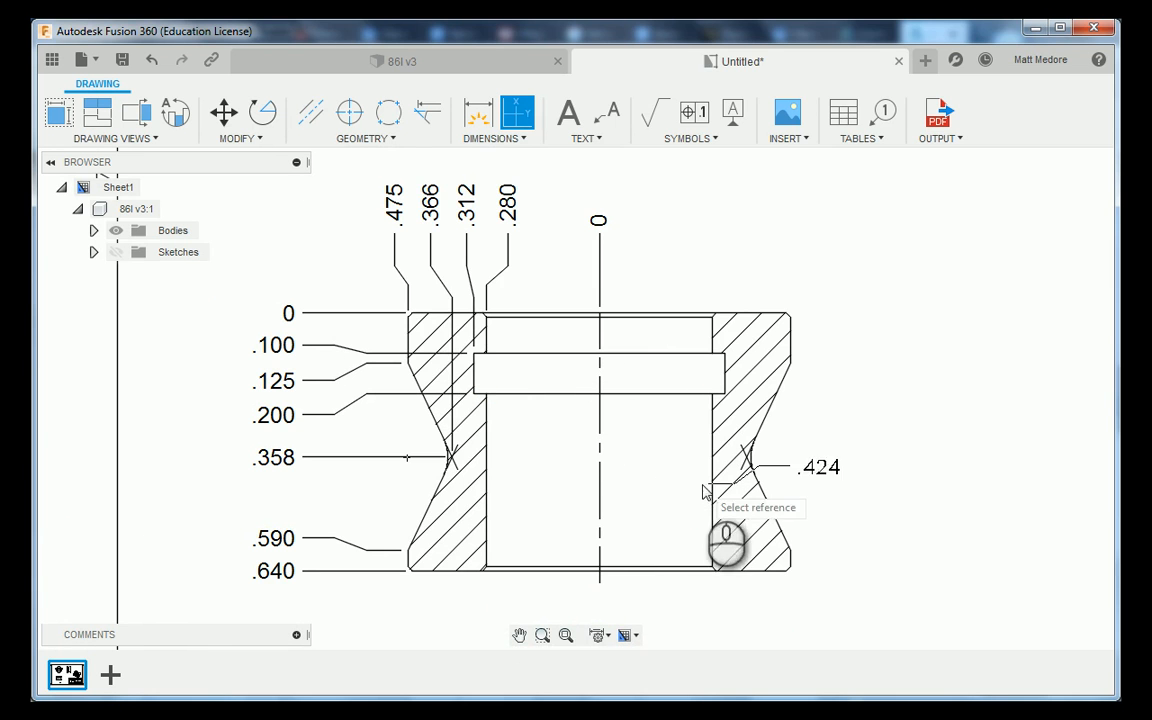
Dimension the section's overall outer diameter between the upper outer walls and the internal groove's diameter between its side walls.
click(519, 141)
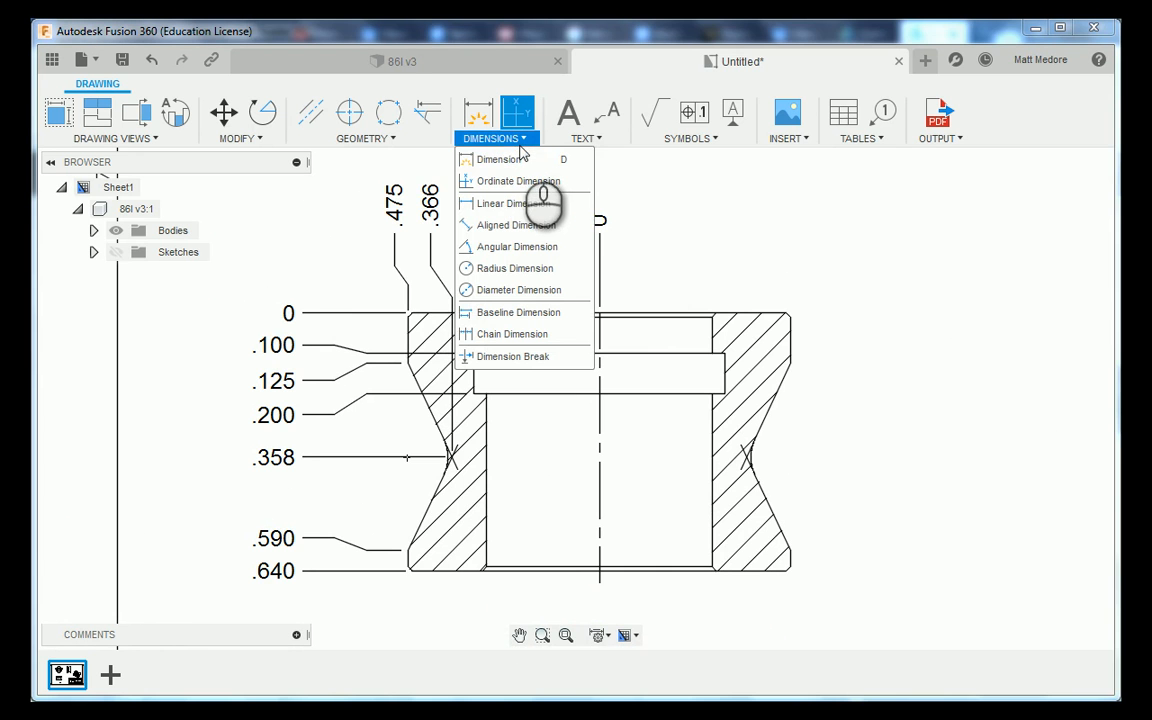
click(522, 161)
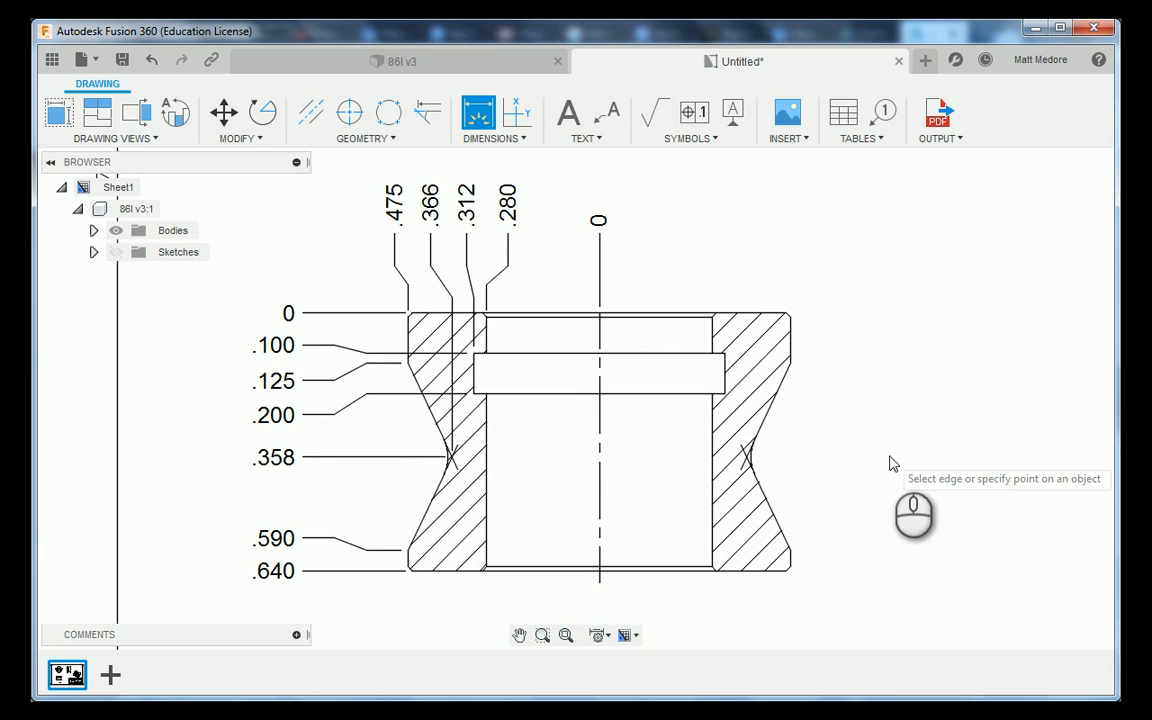
scroll(905, 419, up, 3)
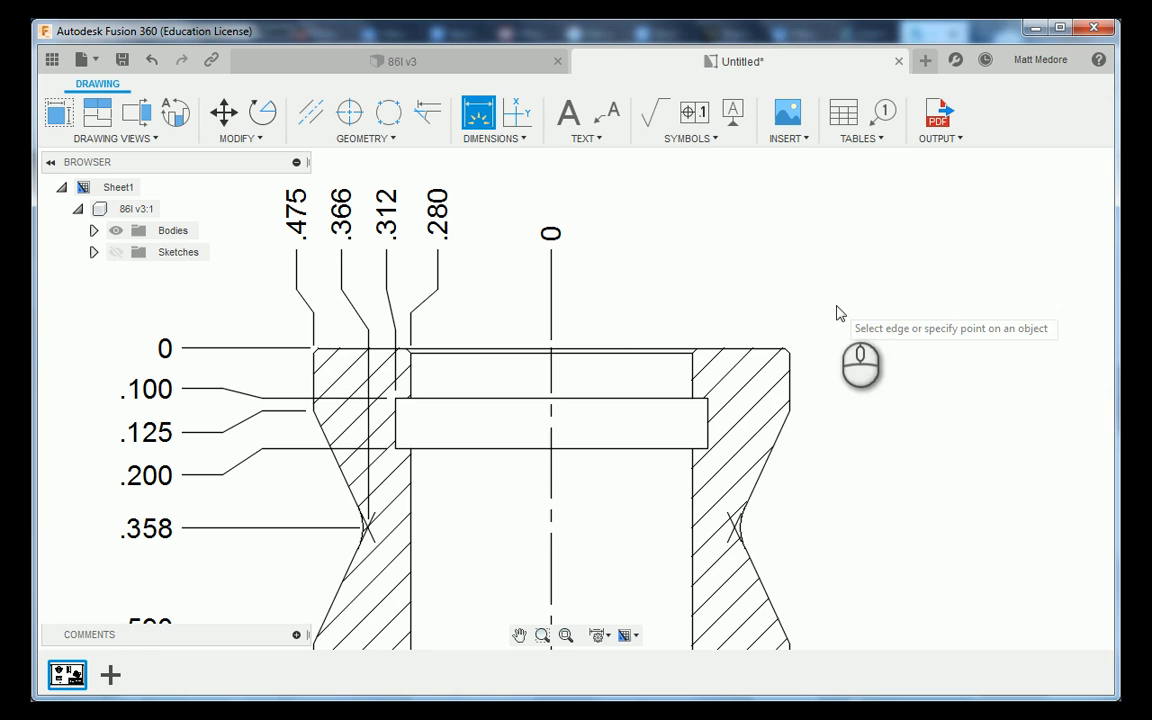
click(316, 381)
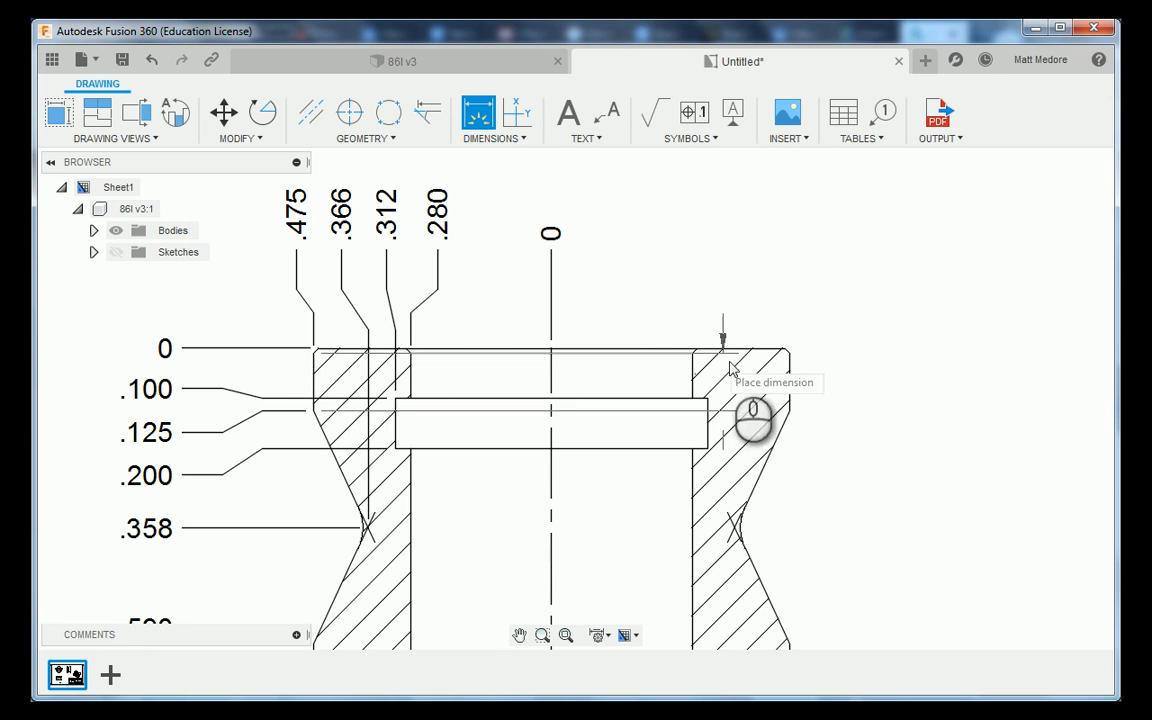
click(788, 377)
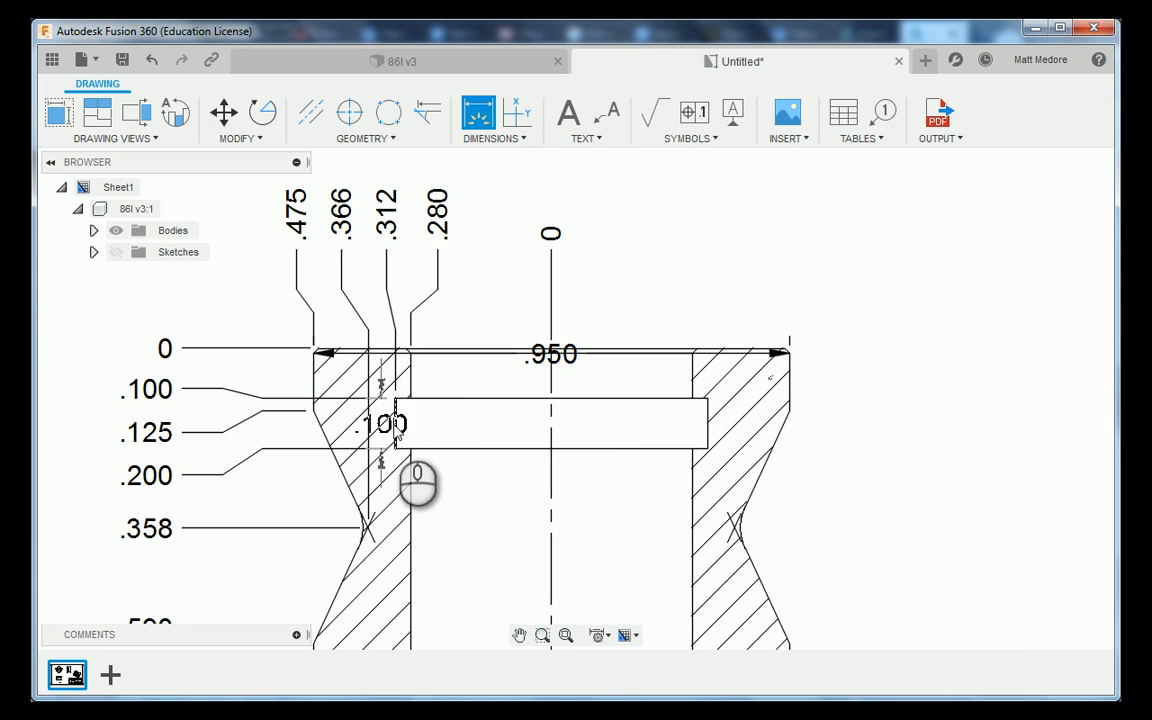
click(699, 427)
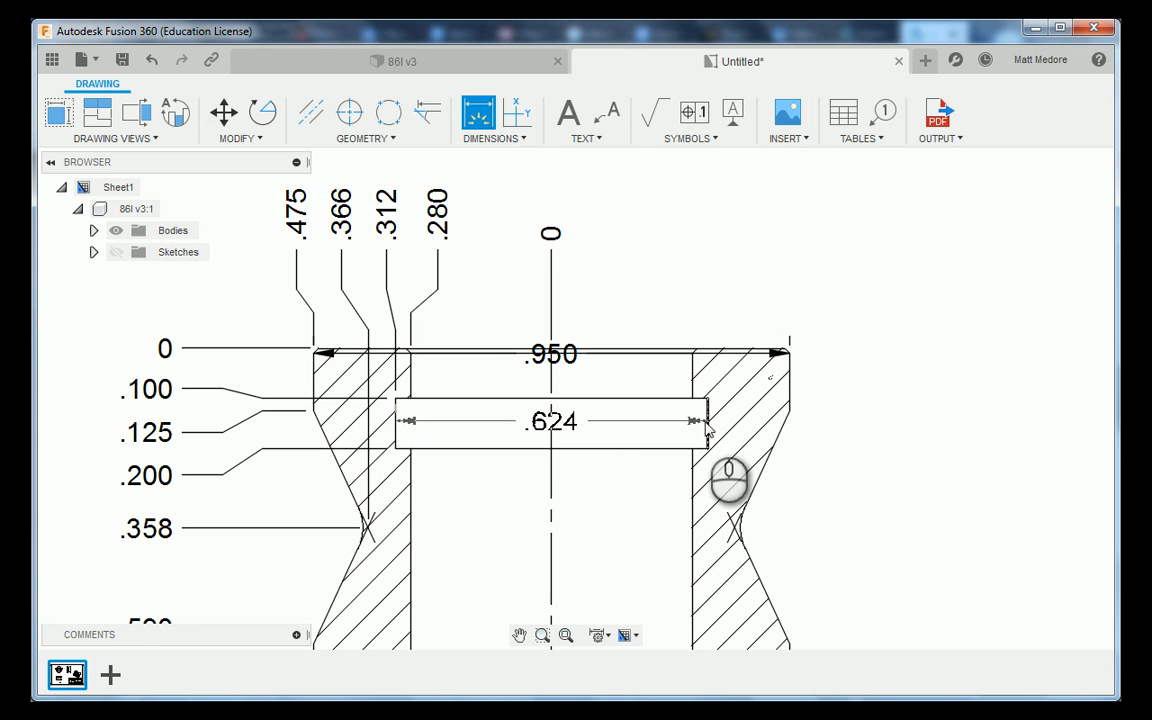
click(703, 430)
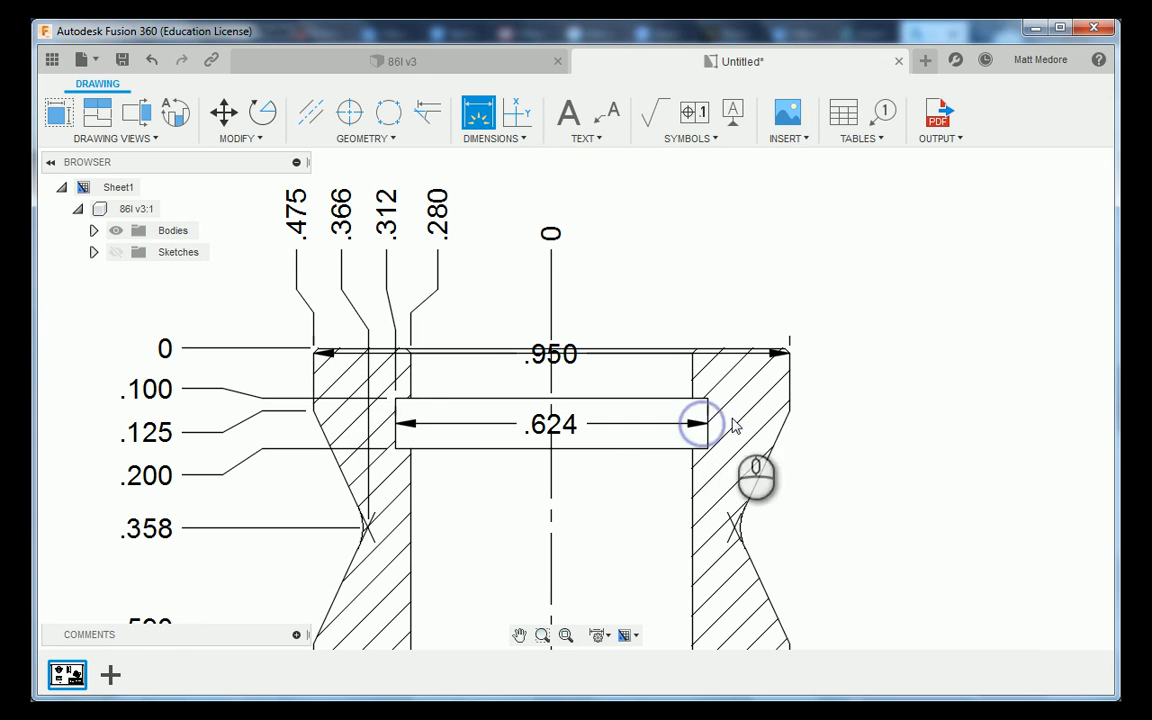
Dimension the distance between the left and right edge-extension intersections of the outer groove, placing the text on the centerline.
scroll(740, 400, down, 3)
scroll(808, 520, up, 3)
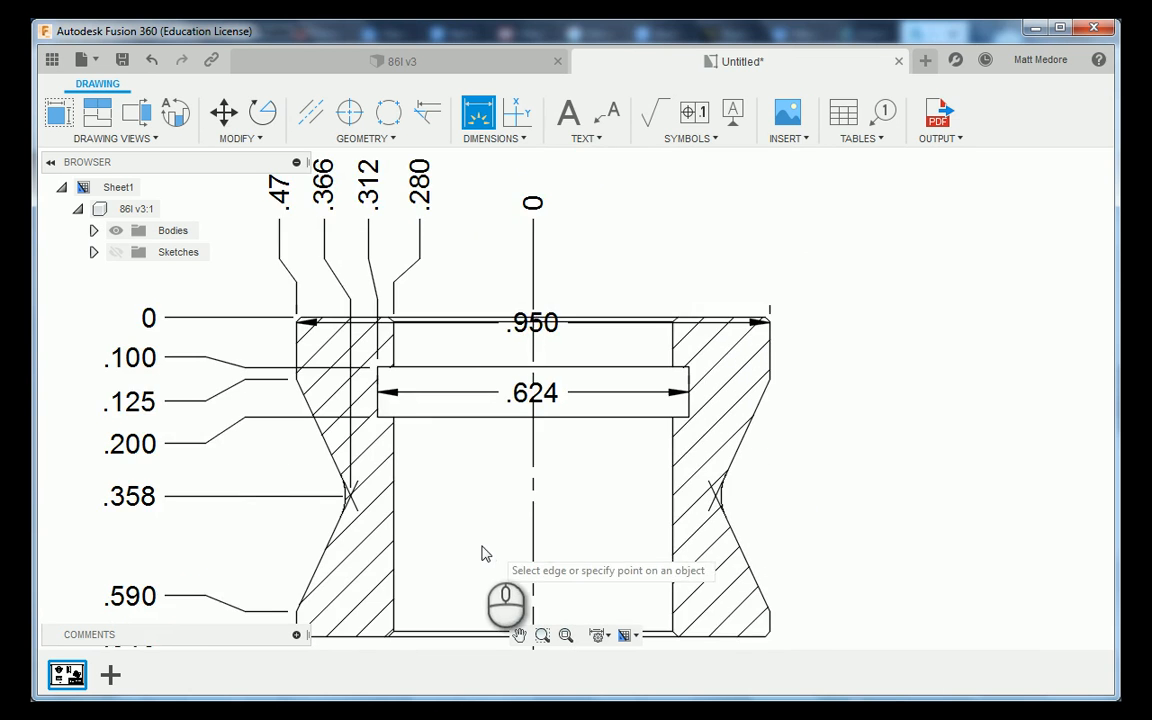
scroll(474, 550, up, 1)
scroll(707, 553, up, 1)
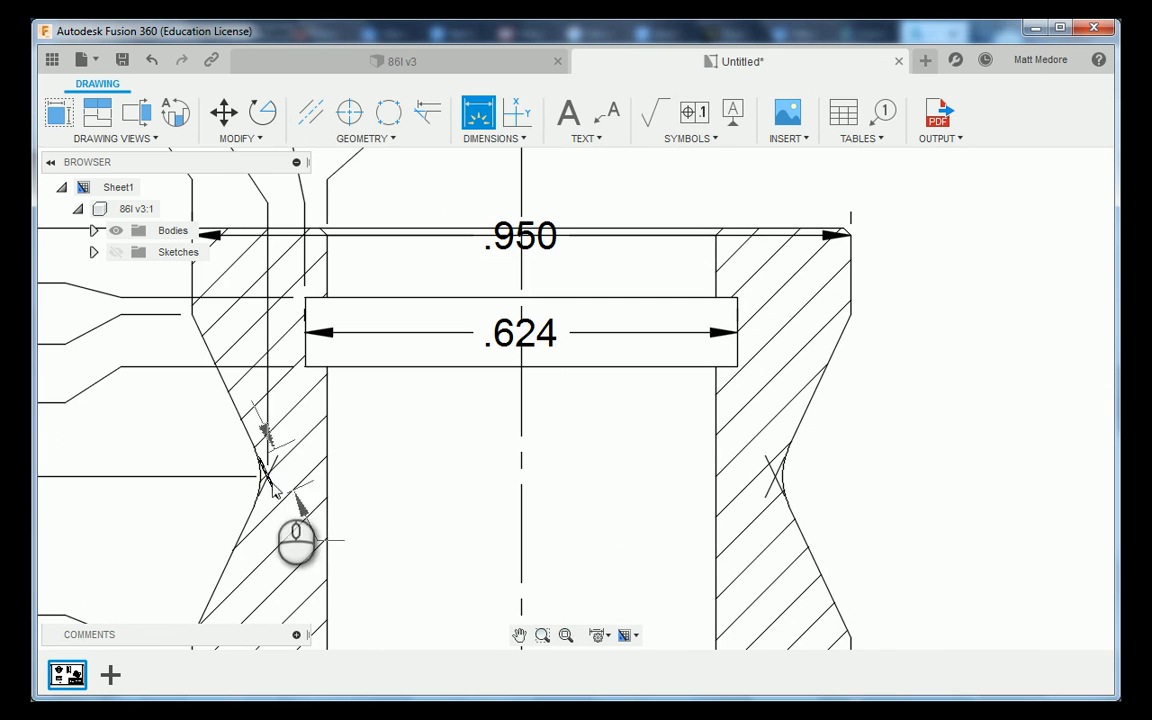
scroll(270, 480, up, 3)
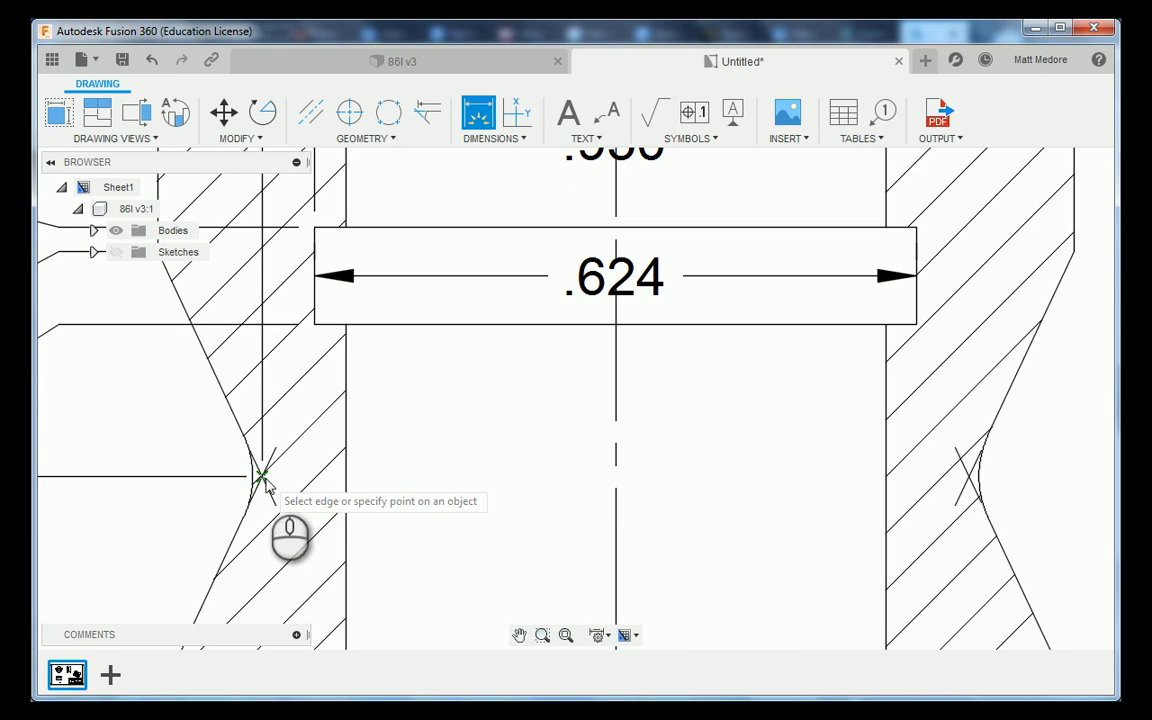
click(264, 479)
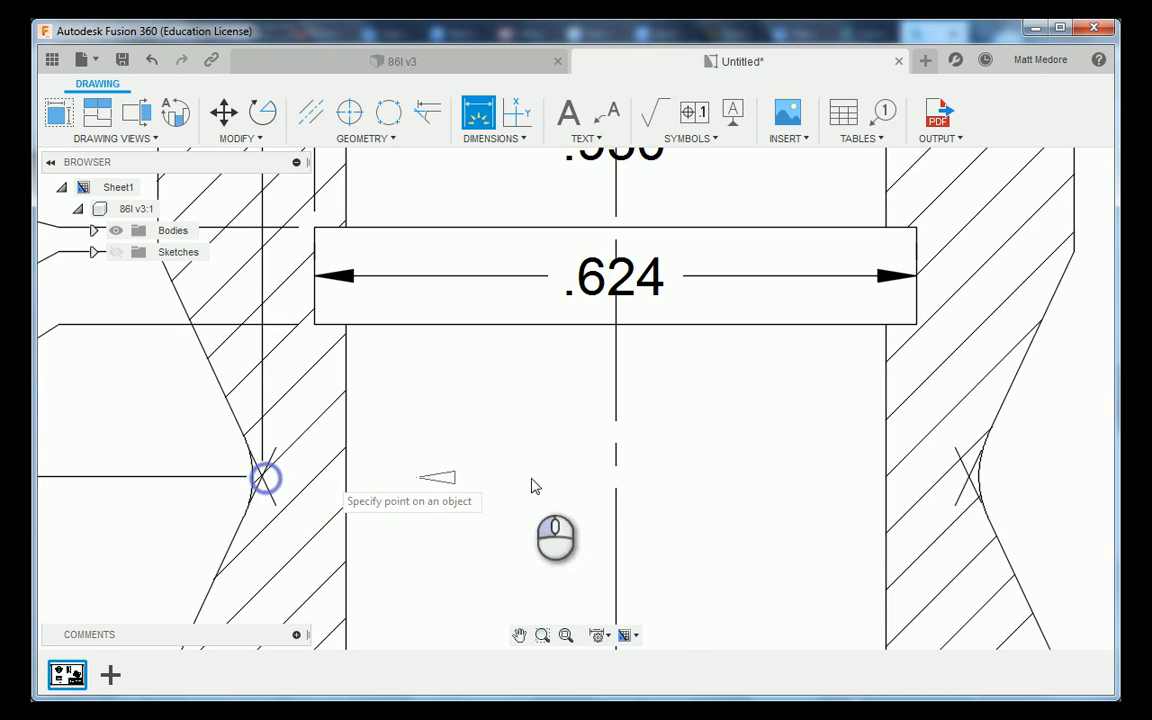
click(967, 480)
scroll(605, 525, down, 3)
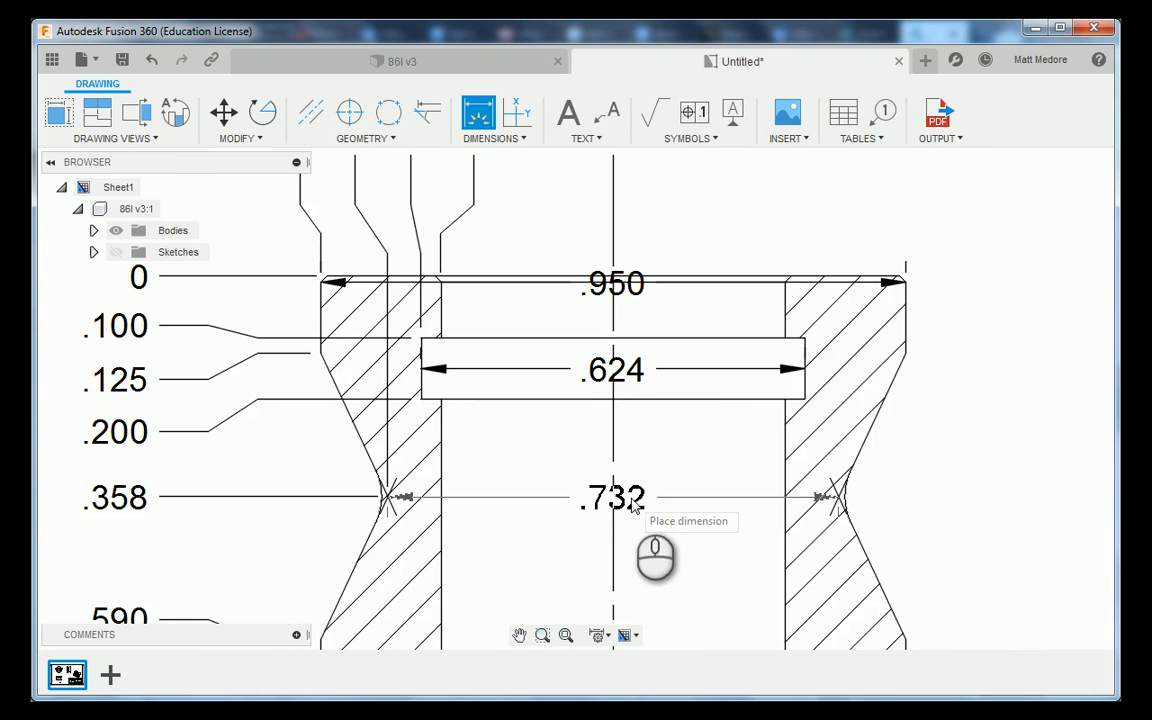
click(632, 505)
Dimension the bore diameter between its inner walls below the internal groove, placed along the section's bottom edge.
scroll(632, 500, down, 3)
scroll(655, 545, up, 4)
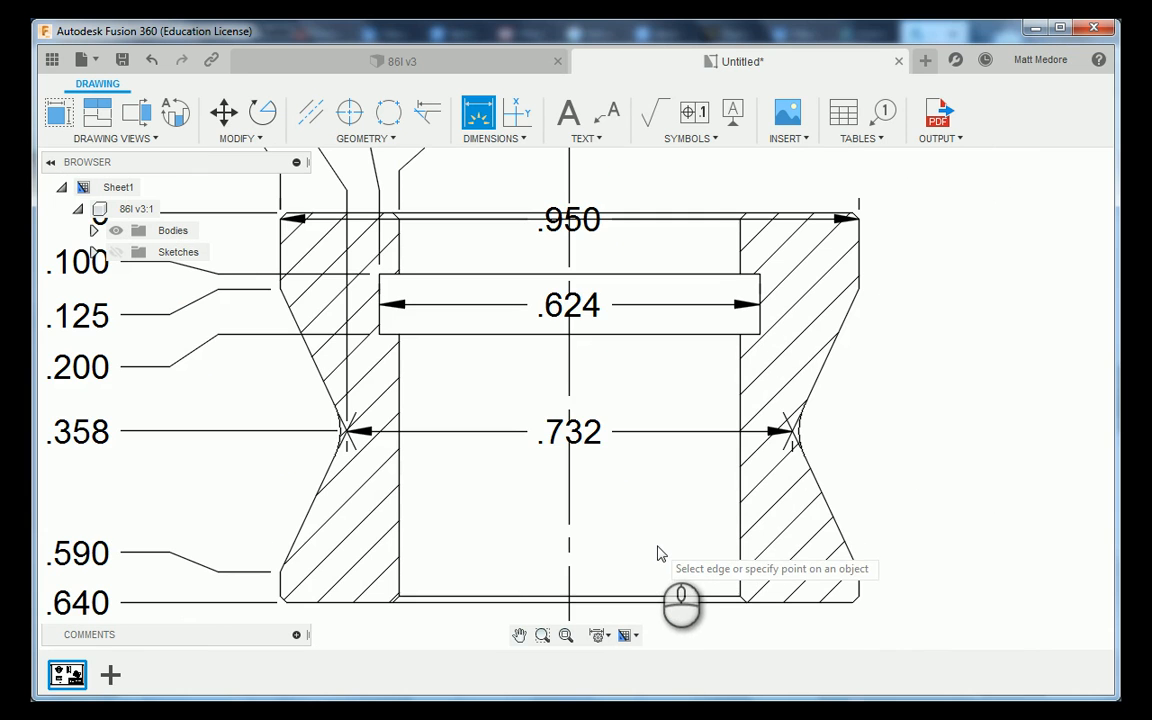
click(401, 531)
click(741, 540)
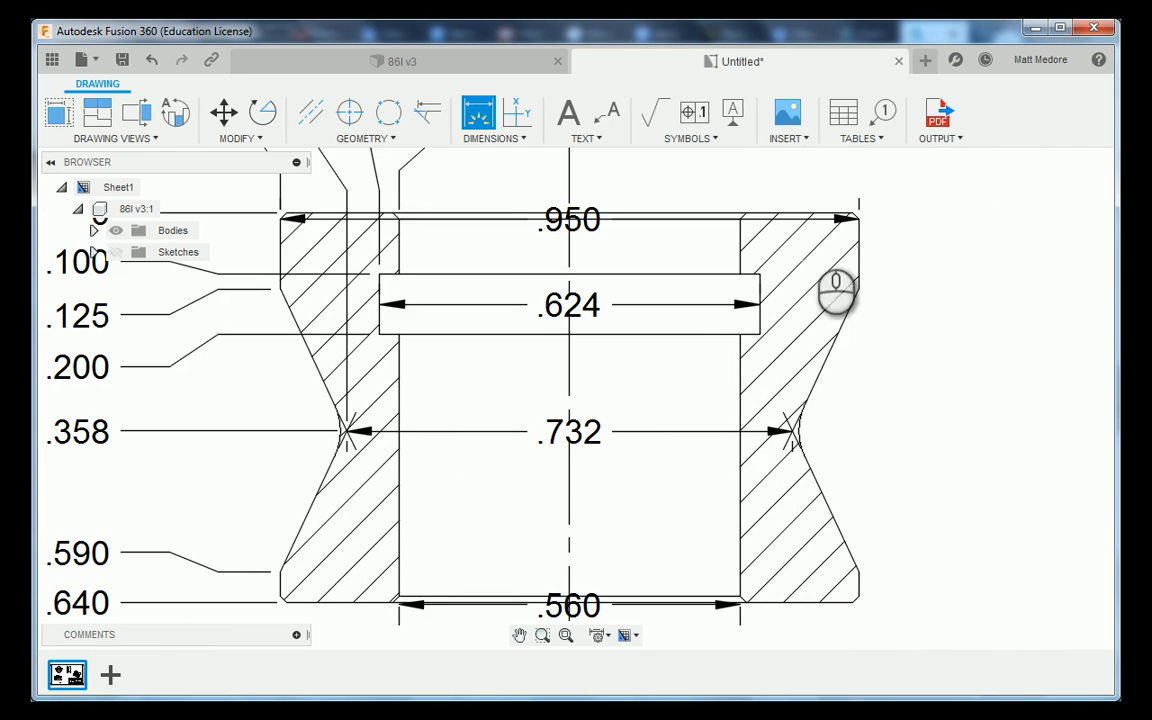
scroll(622, 195, down, 3)
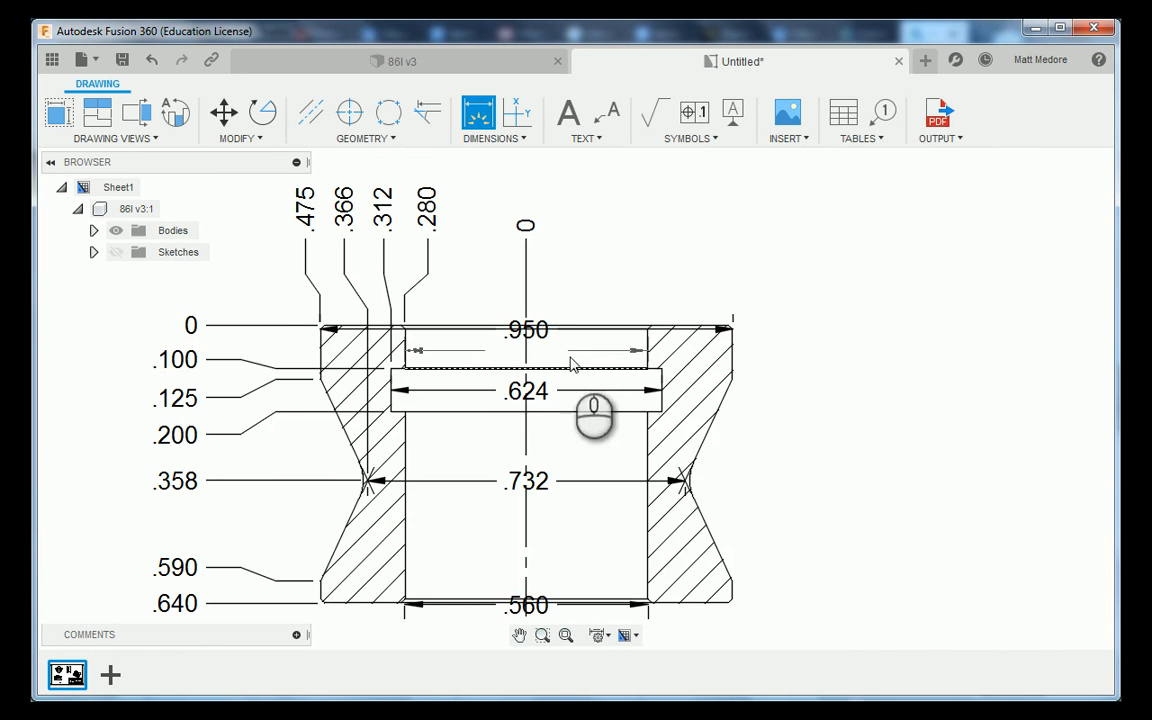
scroll(614, 262, up, 1)
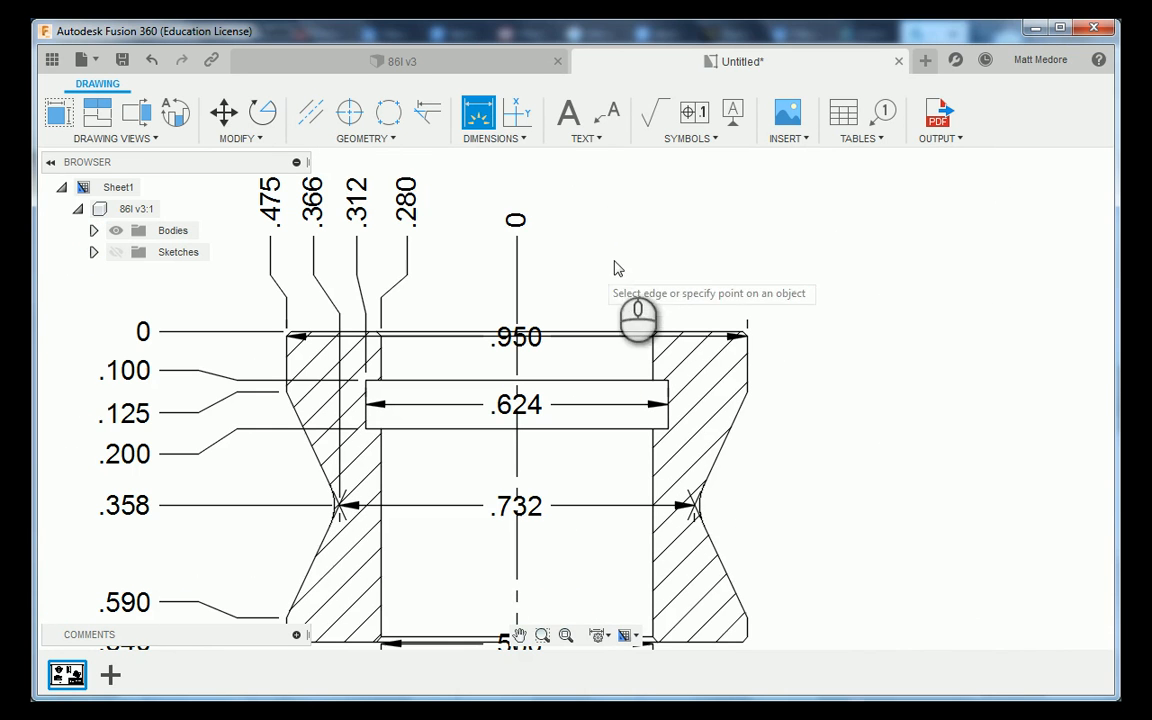
right_click(754, 219)
click(816, 211)
Move the overall outer diameter dimension's text outside the part's right side, with its line slightly below the top edge.
scroll(714, 248, up, 1)
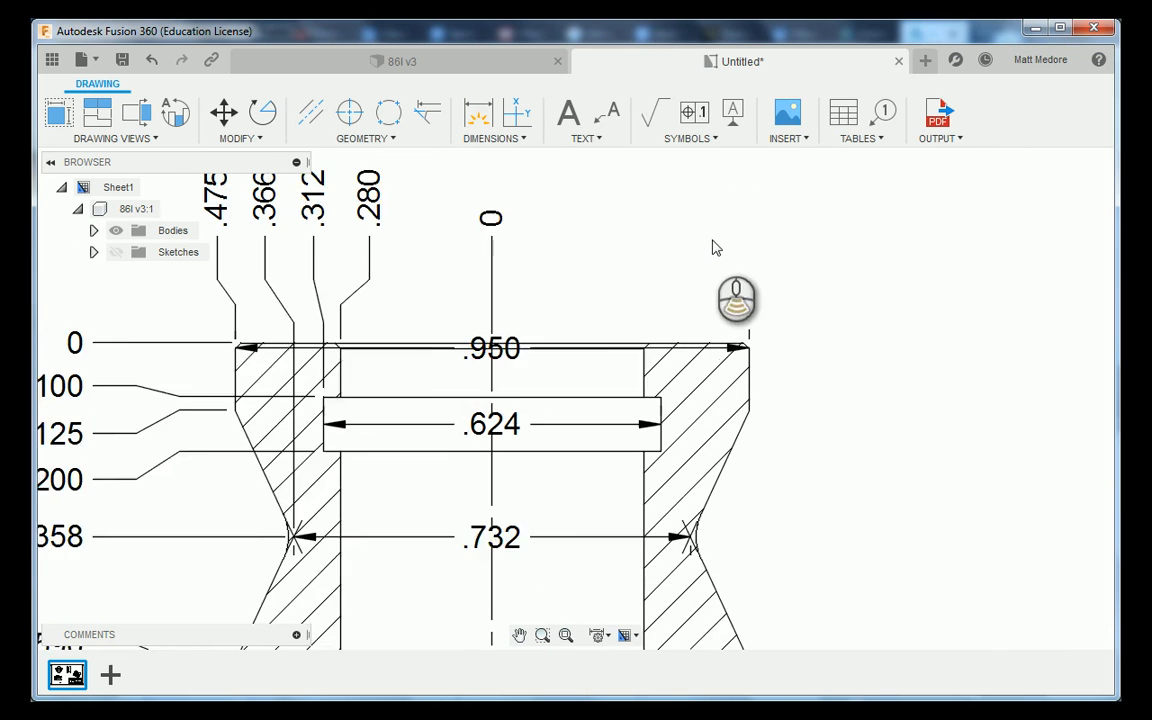
scroll(714, 248, up, 1)
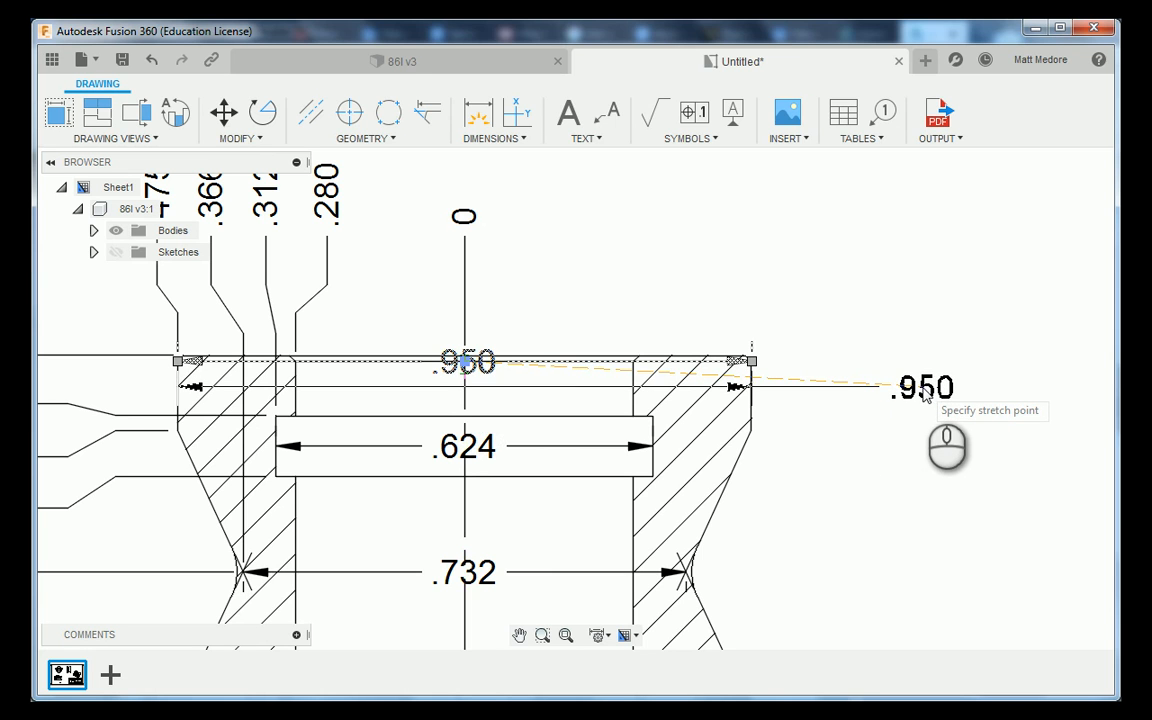
click(924, 395)
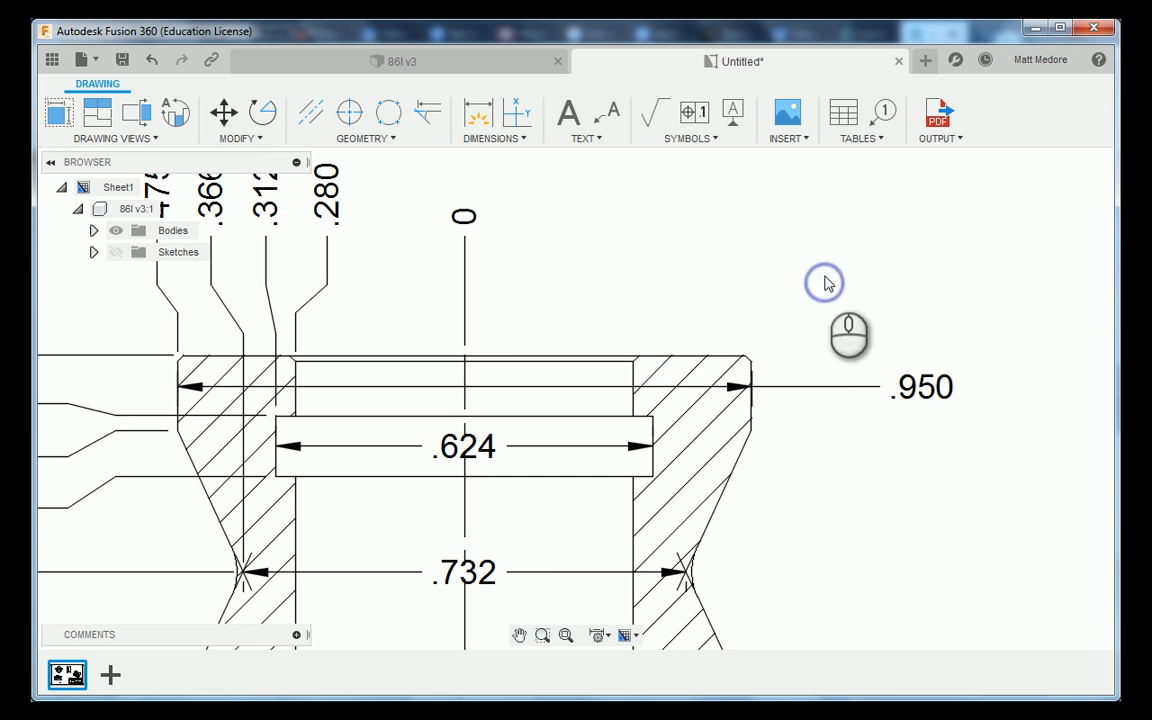
Move the internal groove diameter dimension's text outside the part's right side, aligned beneath the outer diameter text.
scroll(848, 272, down, 2)
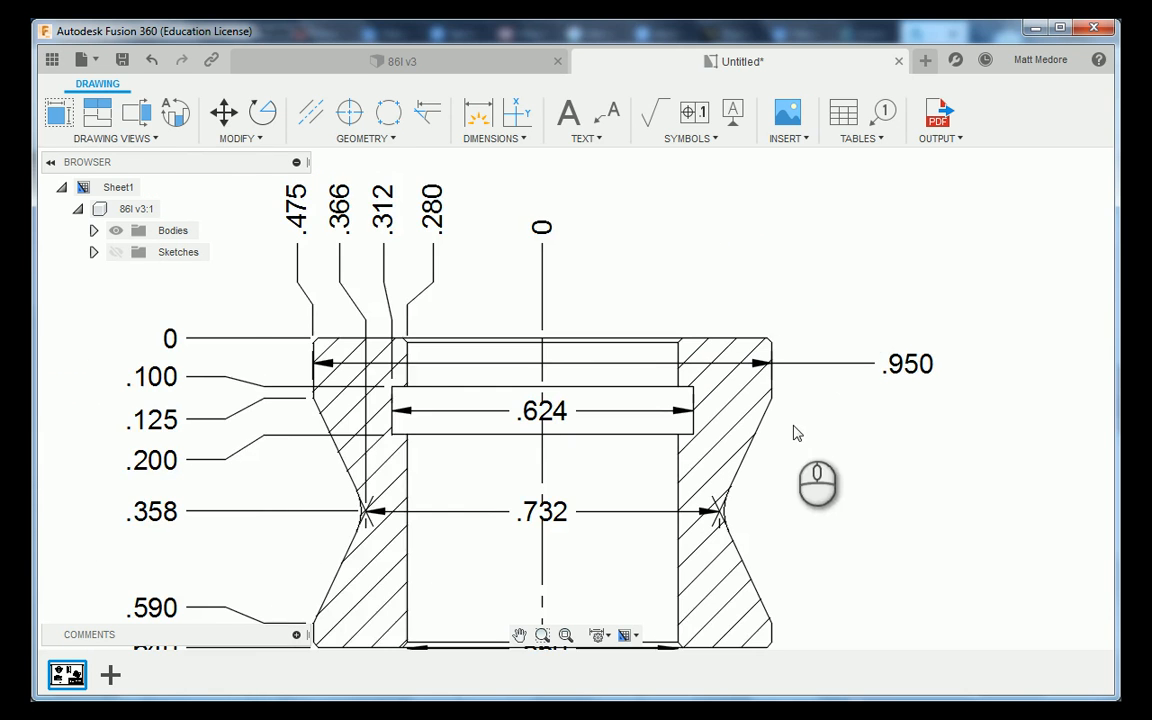
scroll(797, 433, up, 2)
click(472, 409)
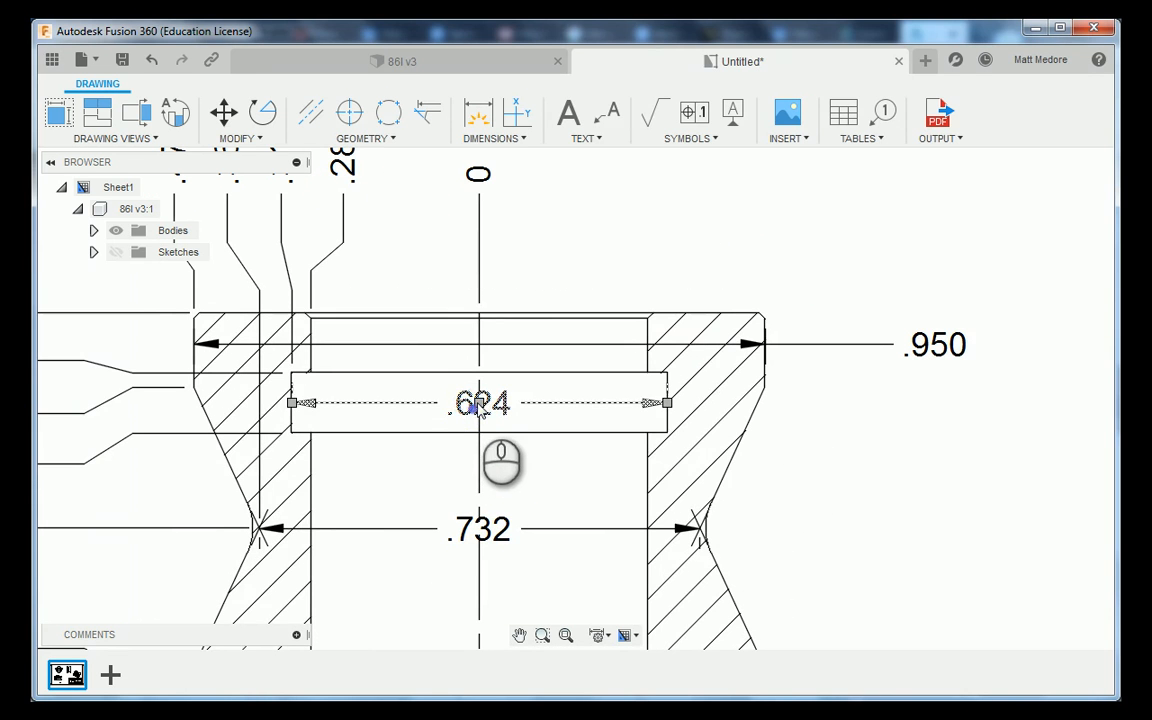
click(935, 404)
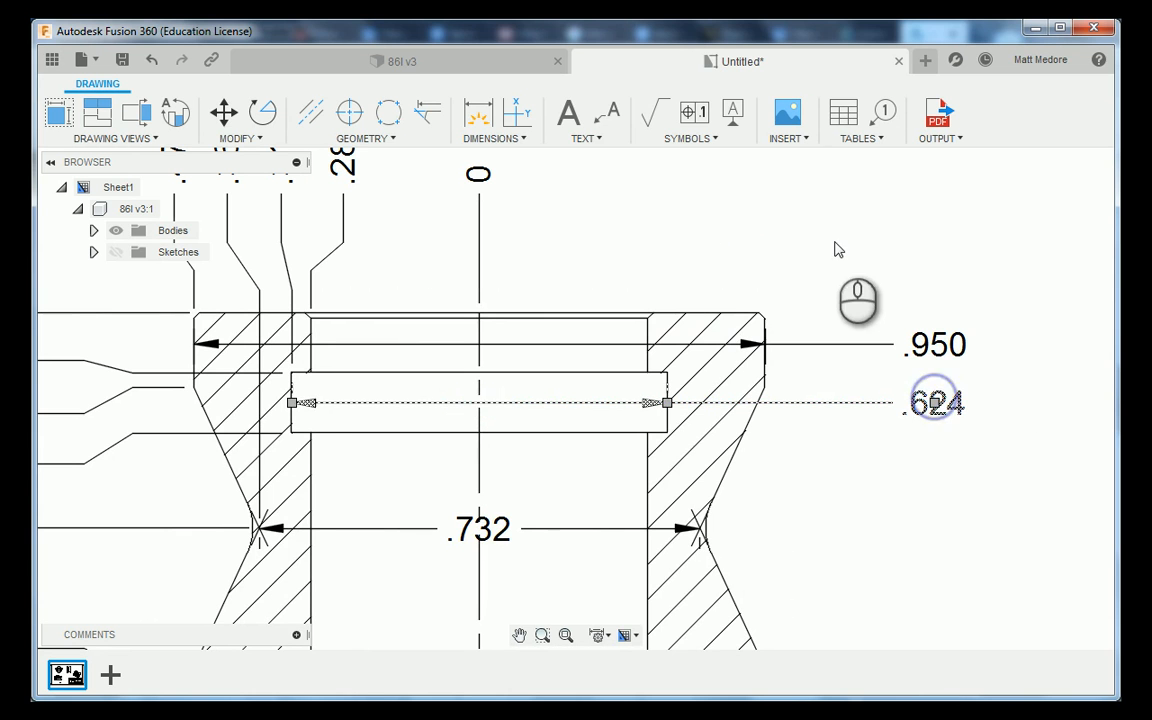
Move the outer groove and bore diameter dimension texts outside the part's right side, aligned beneath the internal groove diameter text.
scroll(789, 224, down, 1)
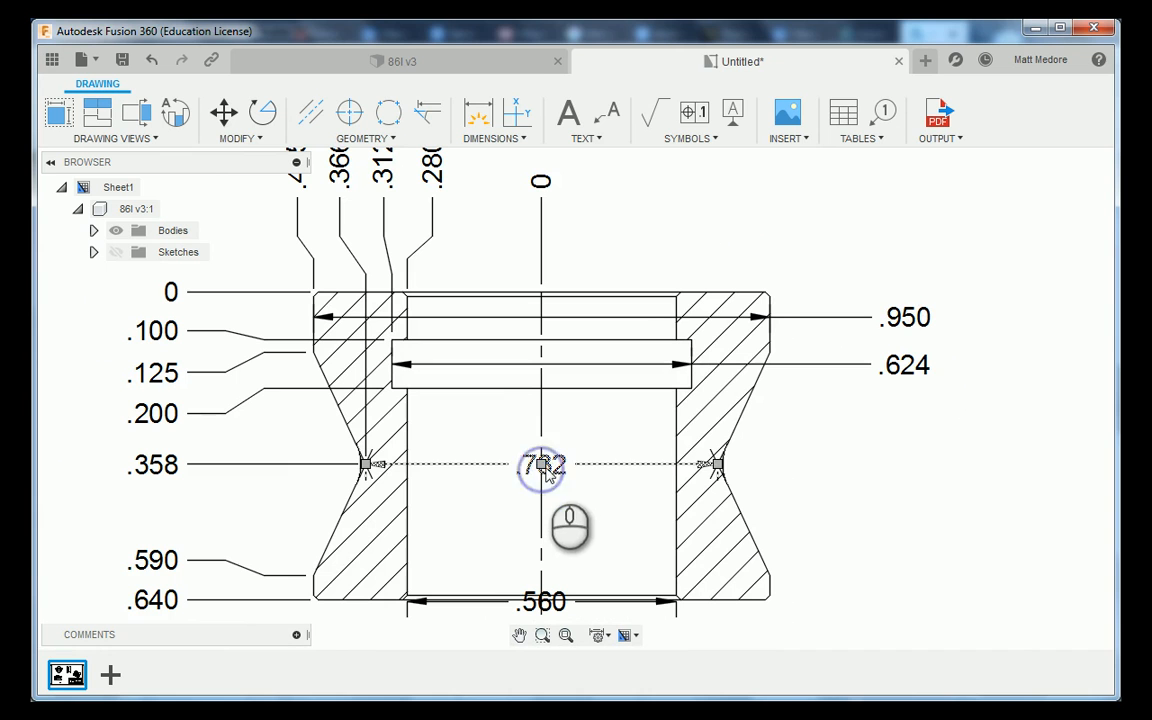
click(543, 466)
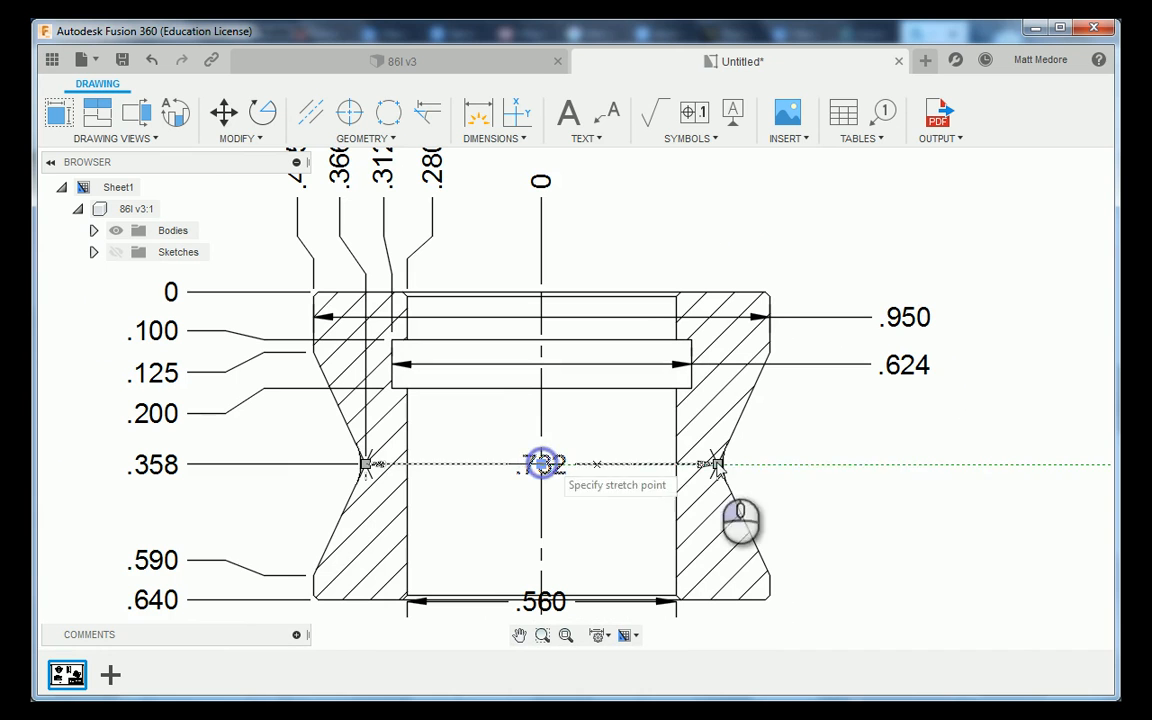
click(905, 475)
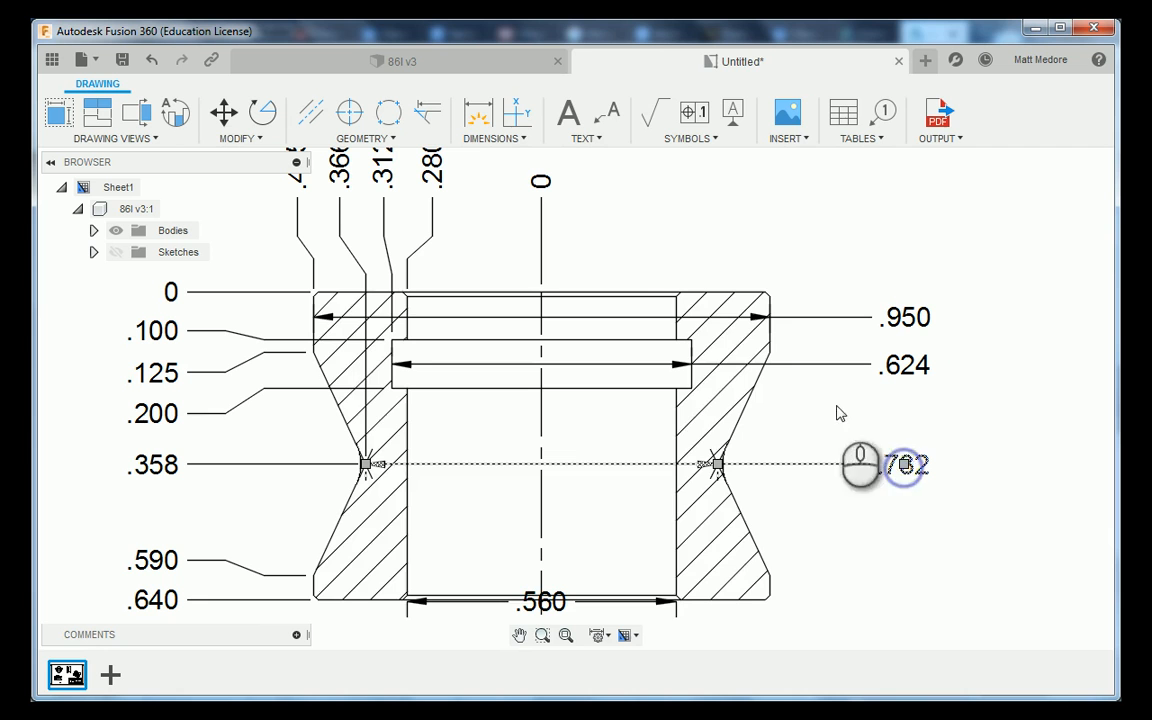
click(540, 600)
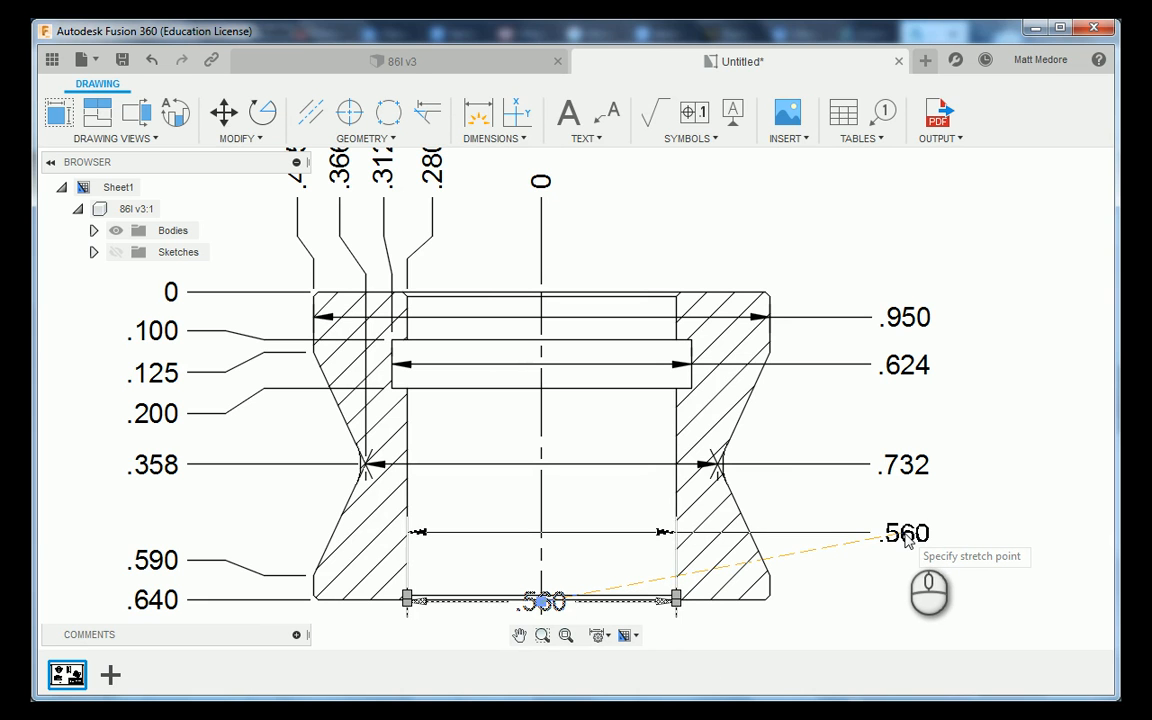
click(905, 535)
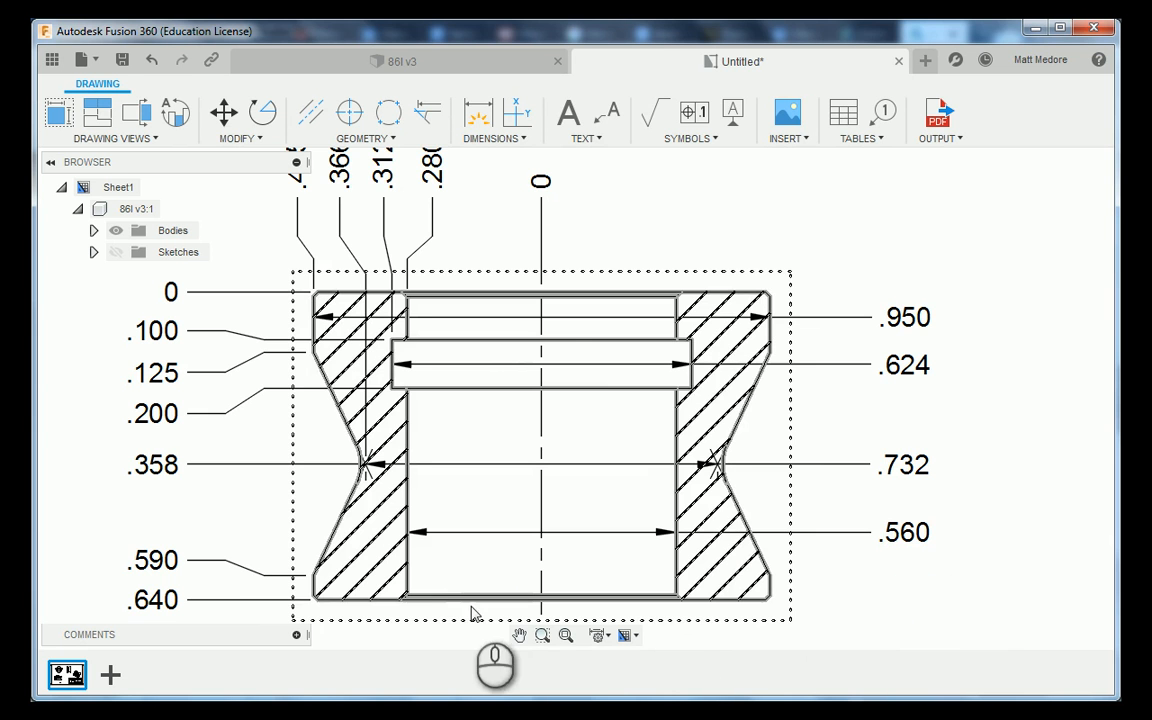
Dimension the internal groove's height between its upper and lower edges, placed inside the groove to the right of the centerline.
scroll(400, 605, down, 1)
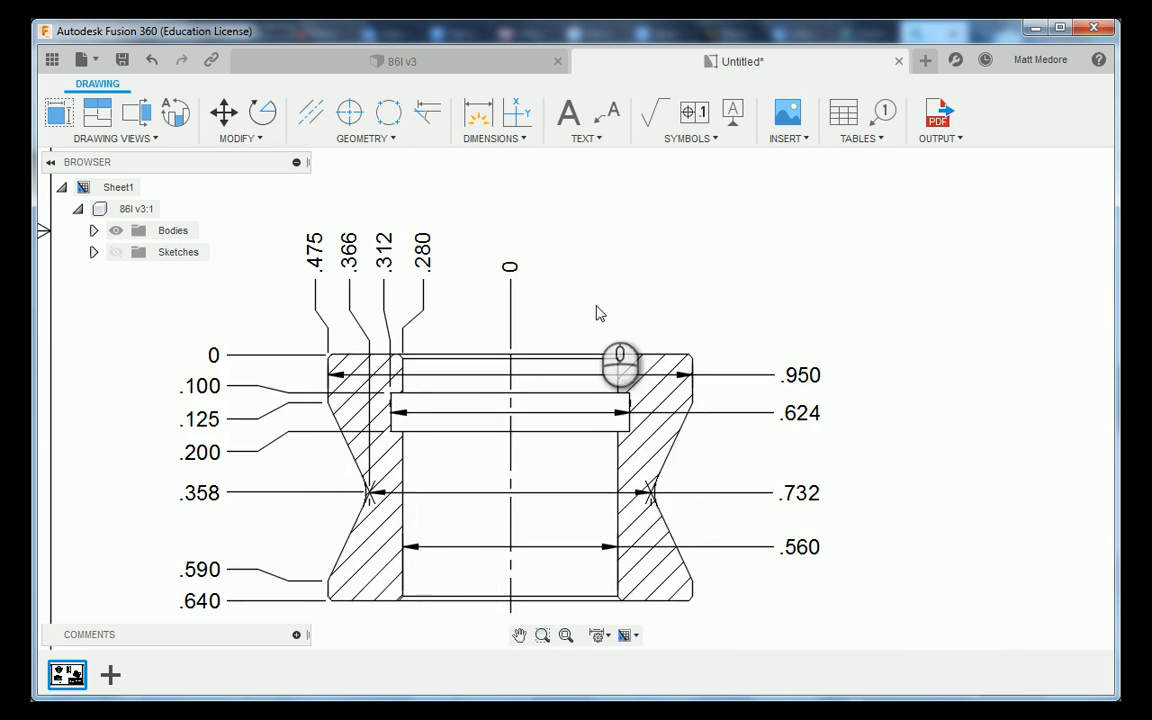
scroll(690, 293, up, 1)
scroll(690, 293, down, 2)
scroll(736, 311, up, 2)
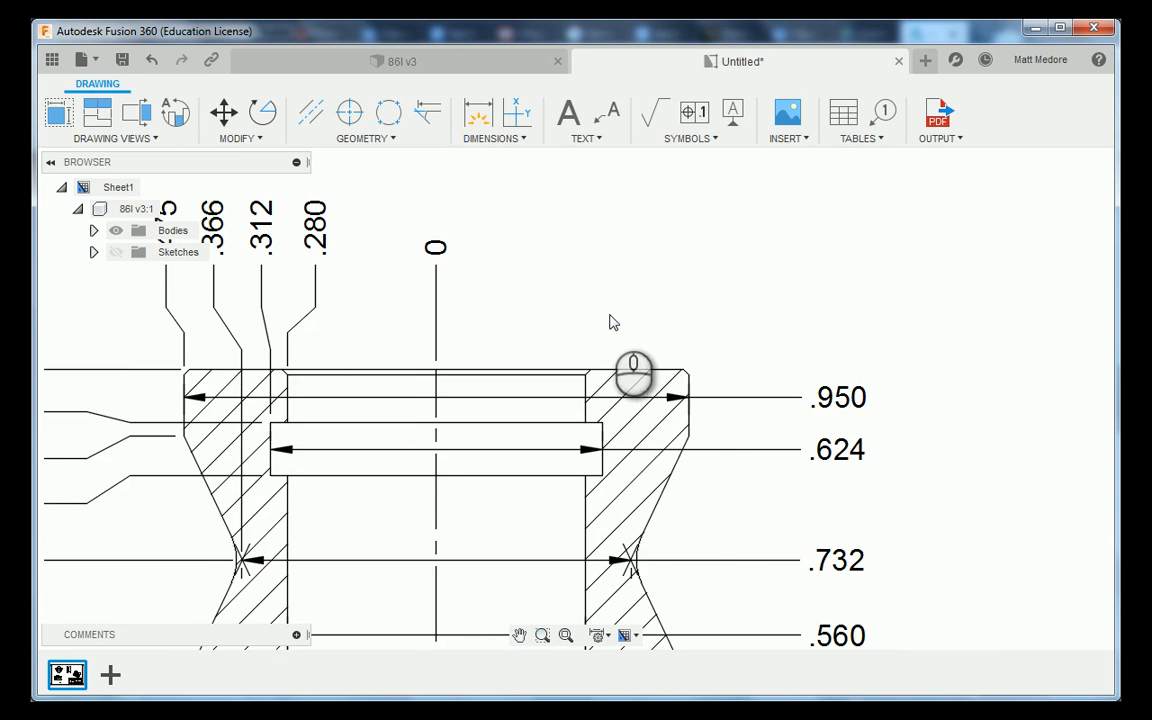
scroll(613, 322, up, 1)
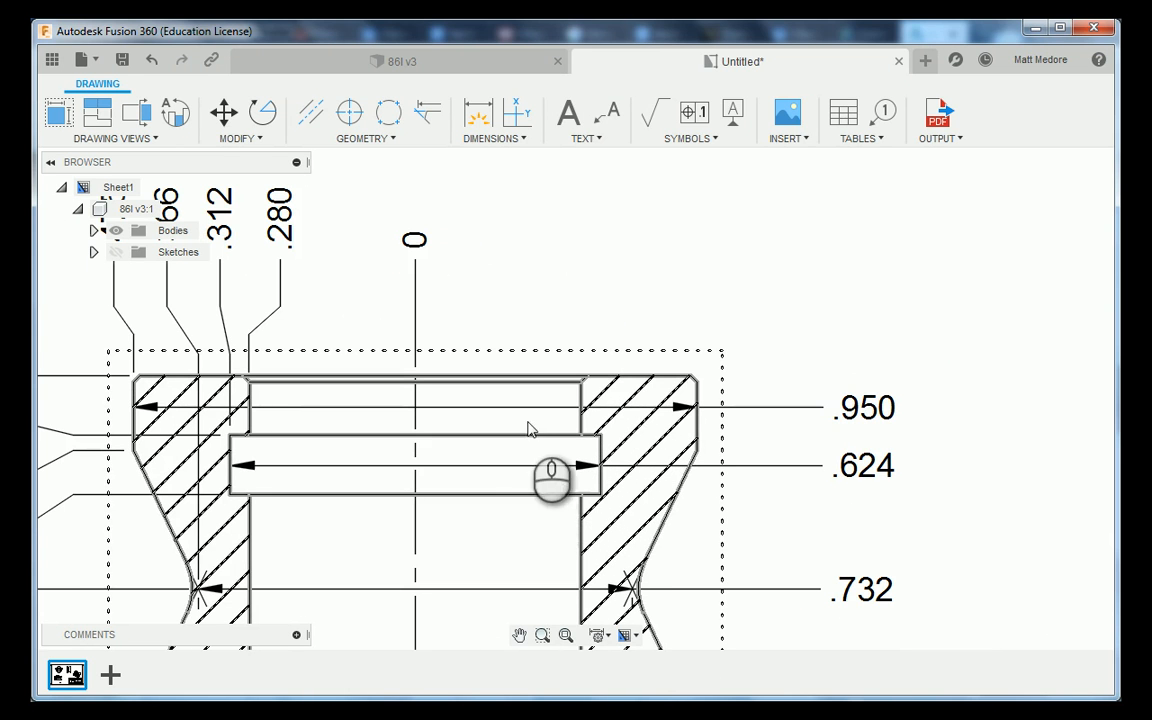
click(546, 262)
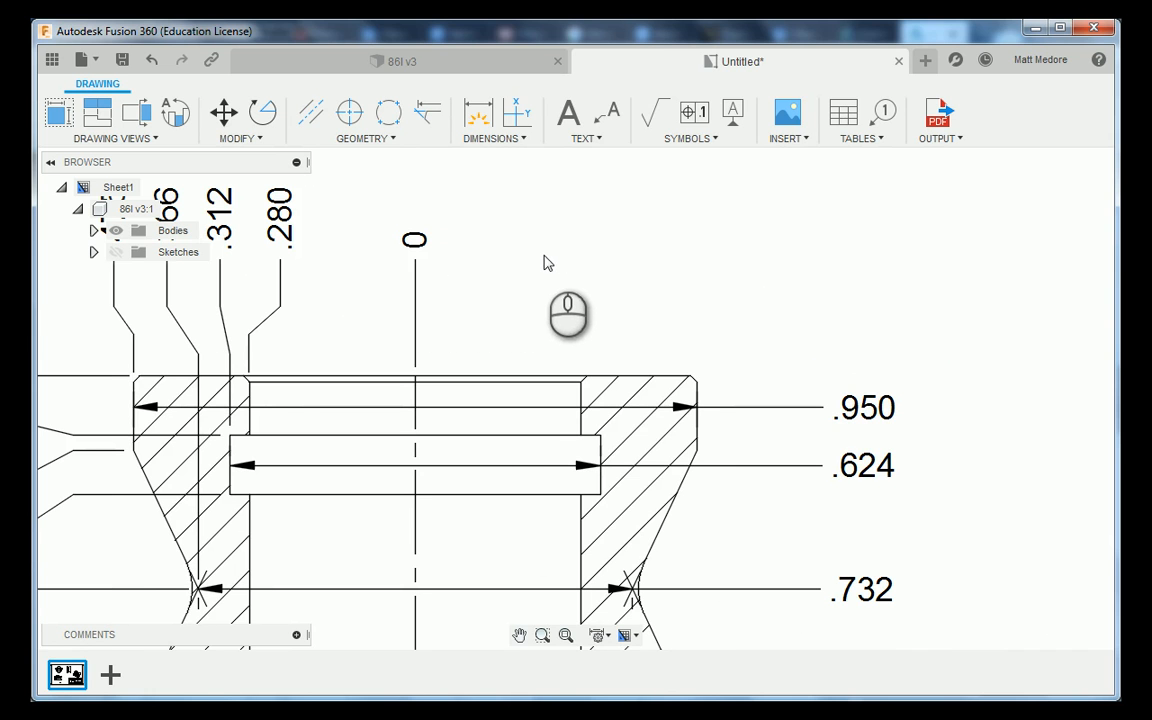
click(478, 113)
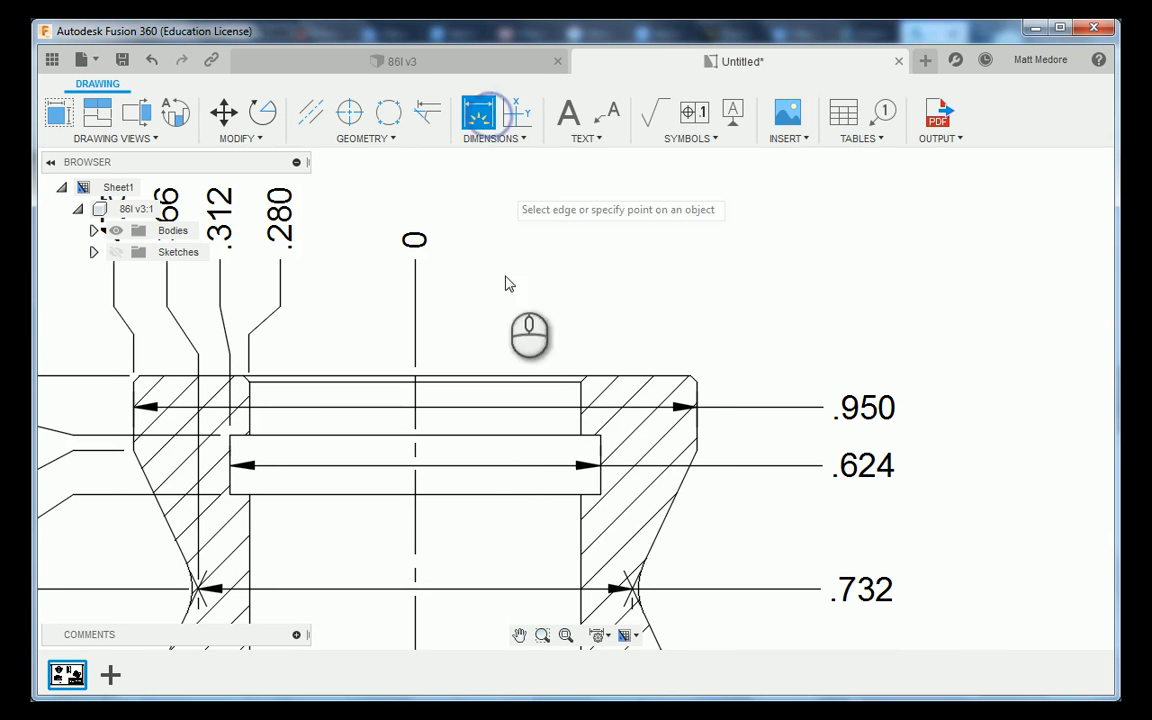
click(489, 435)
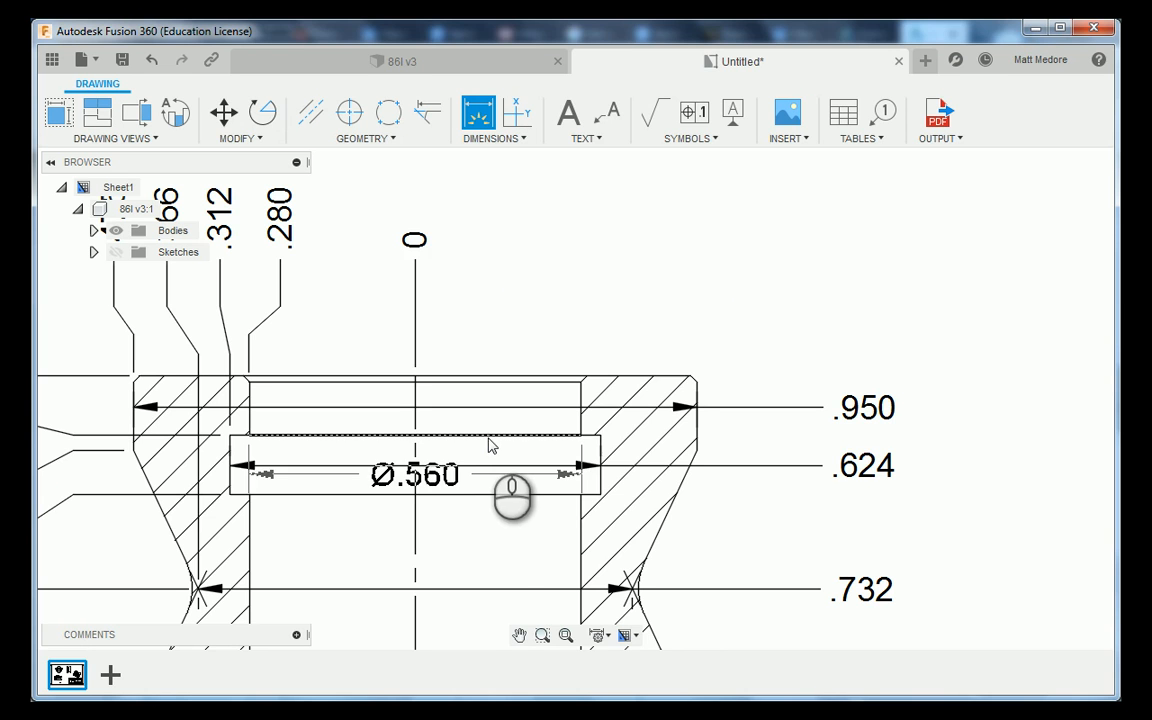
click(489, 437)
click(494, 497)
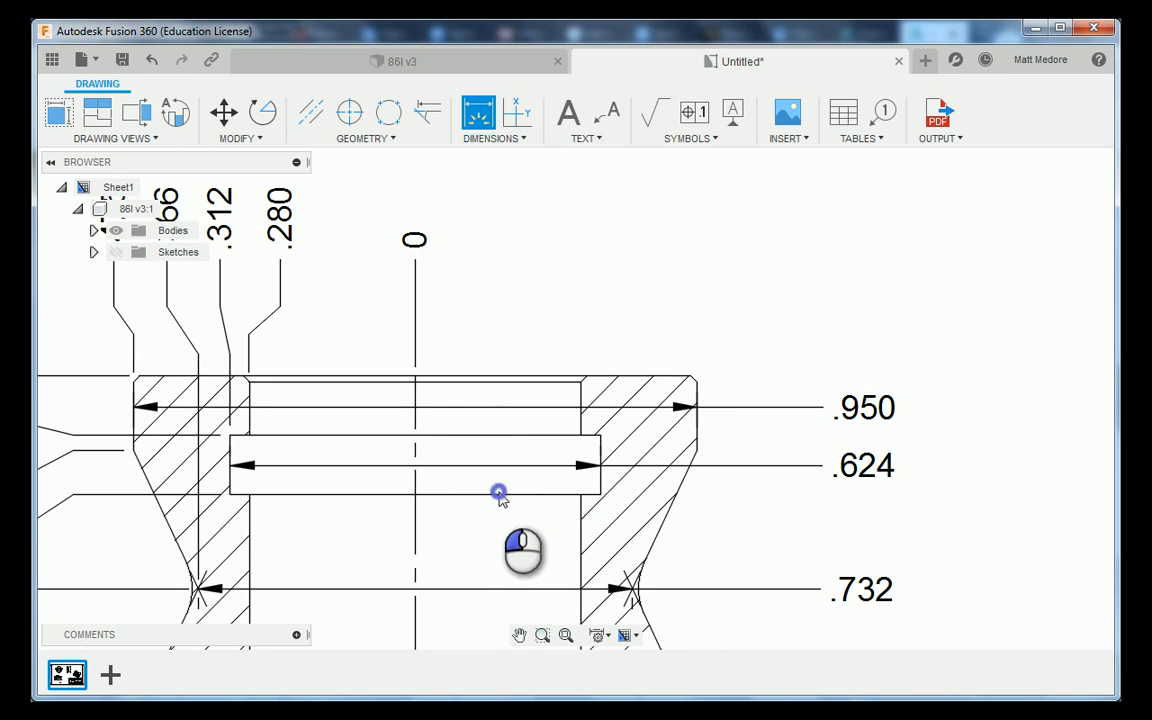
click(499, 497)
right_click(620, 250)
click(672, 253)
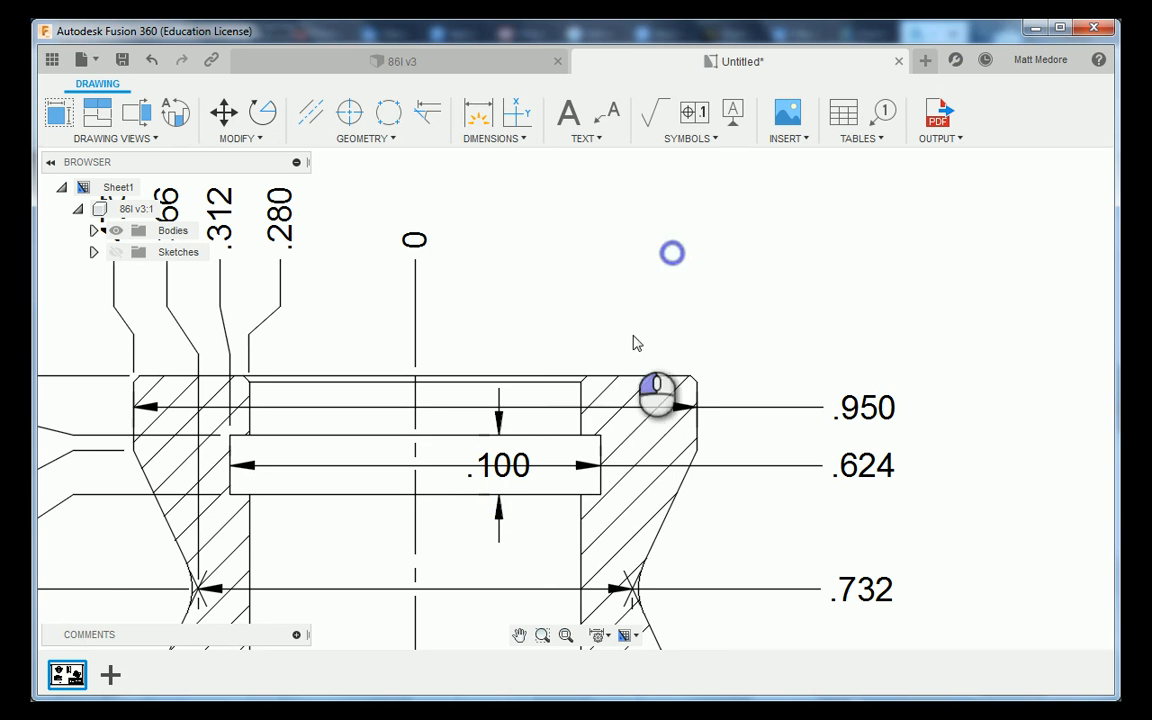
Move the internal groove height dimension's text above the section view, just right of the centerline ordinate.
click(500, 468)
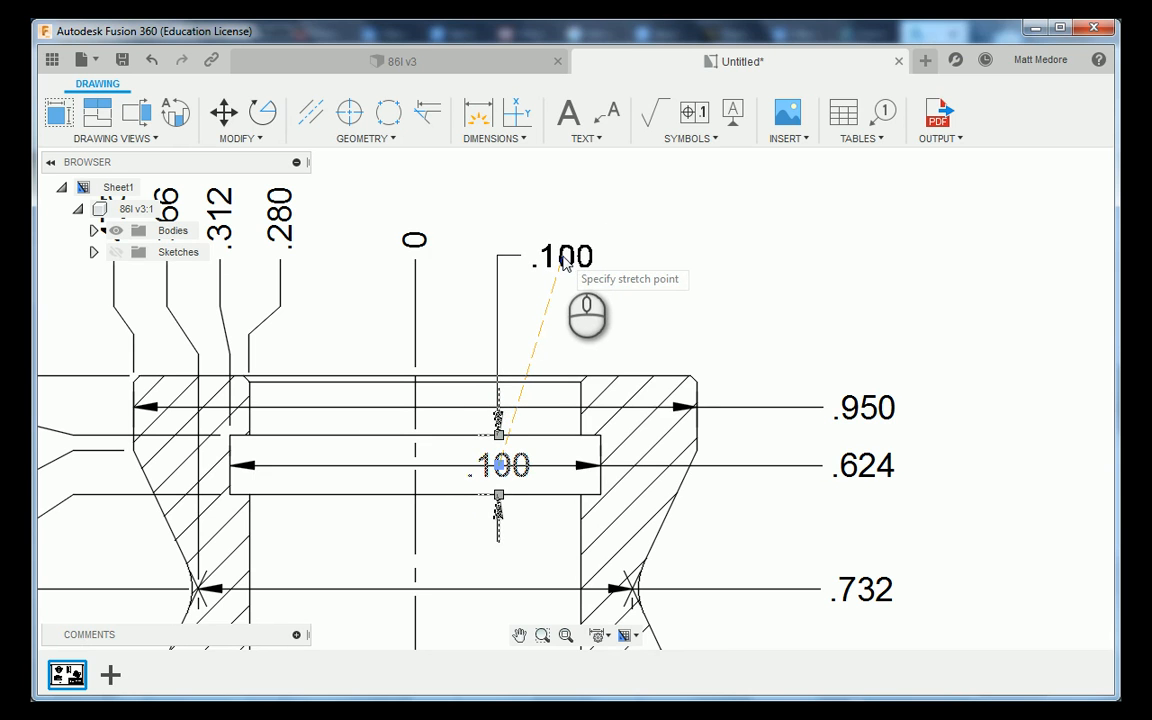
click(563, 260)
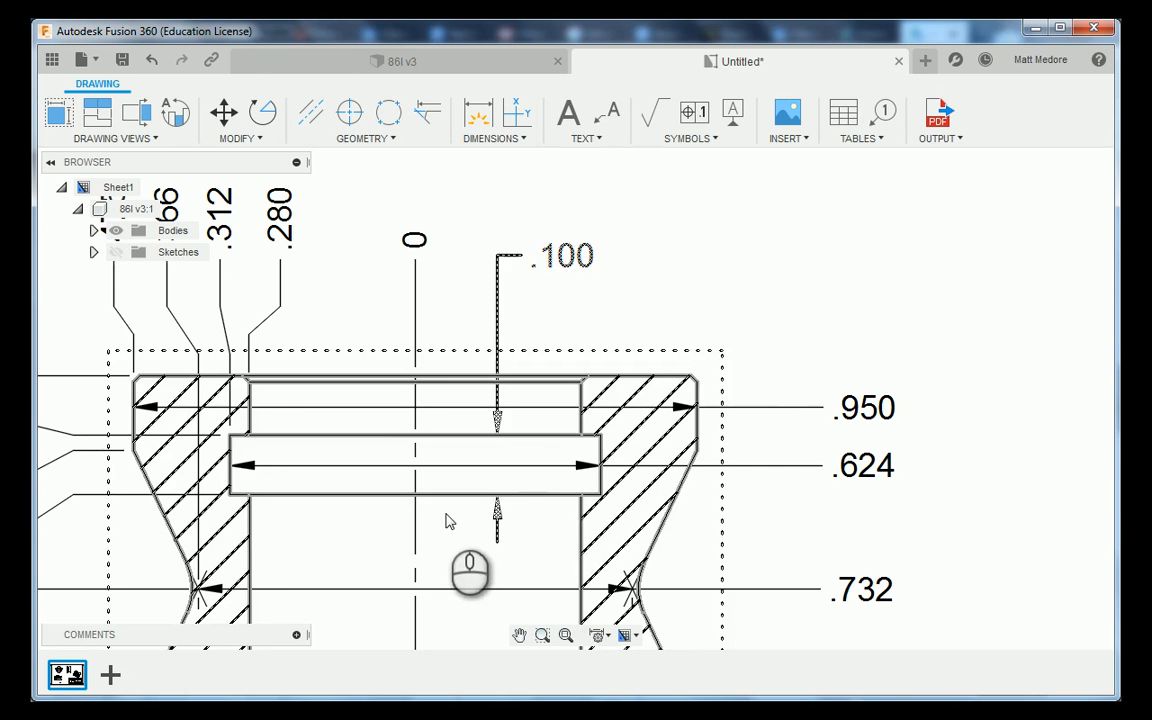
scroll(445, 505, down, 2)
scroll(400, 410, down, 3)
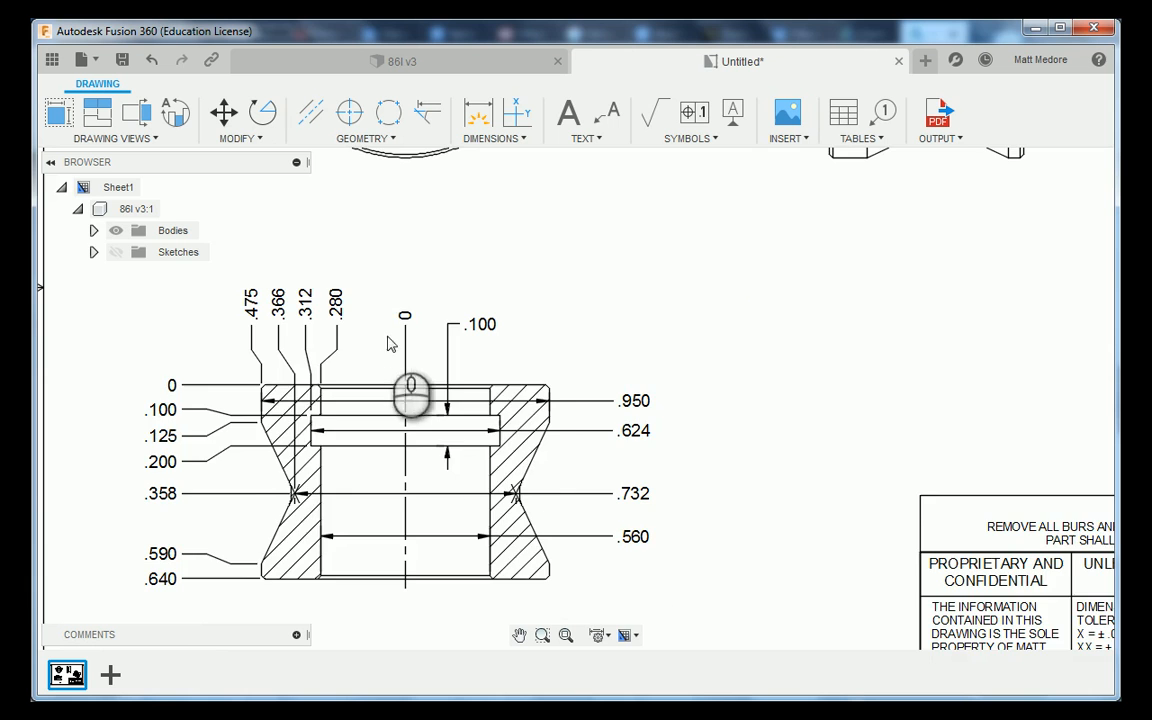
Insert a diameter symbol in front of the overall outer diameter dimension of the section view.
scroll(660, 545, up, 3)
scroll(655, 530, up, 2)
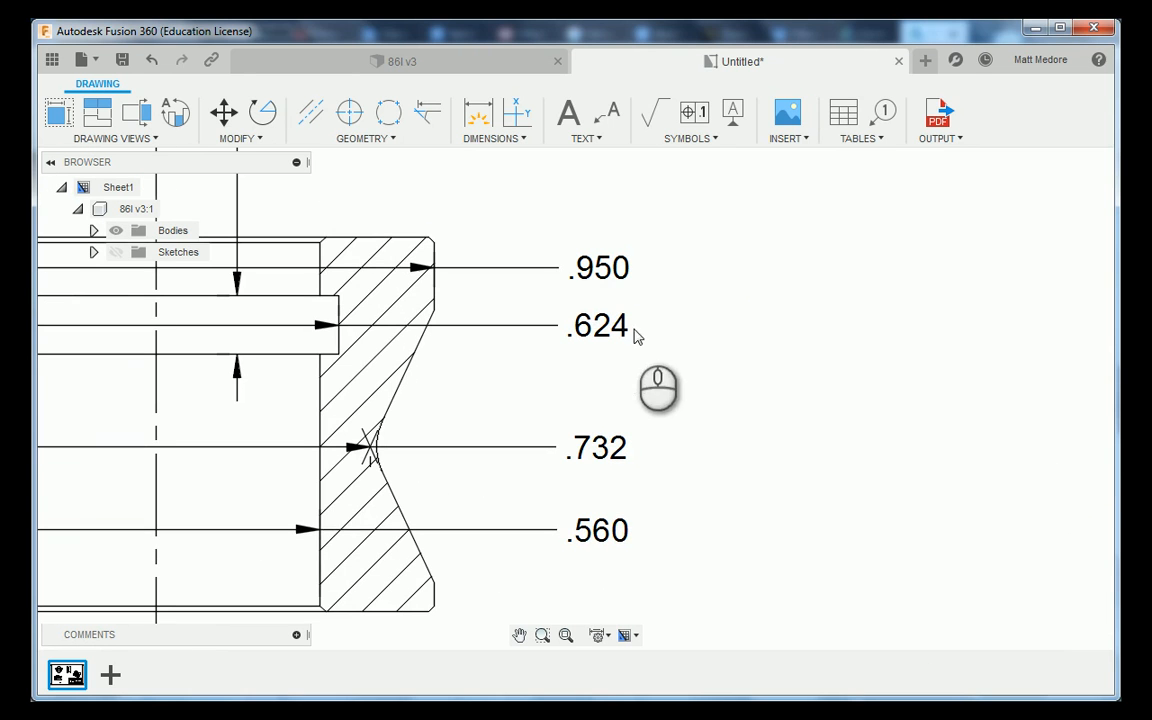
double_click(598, 268)
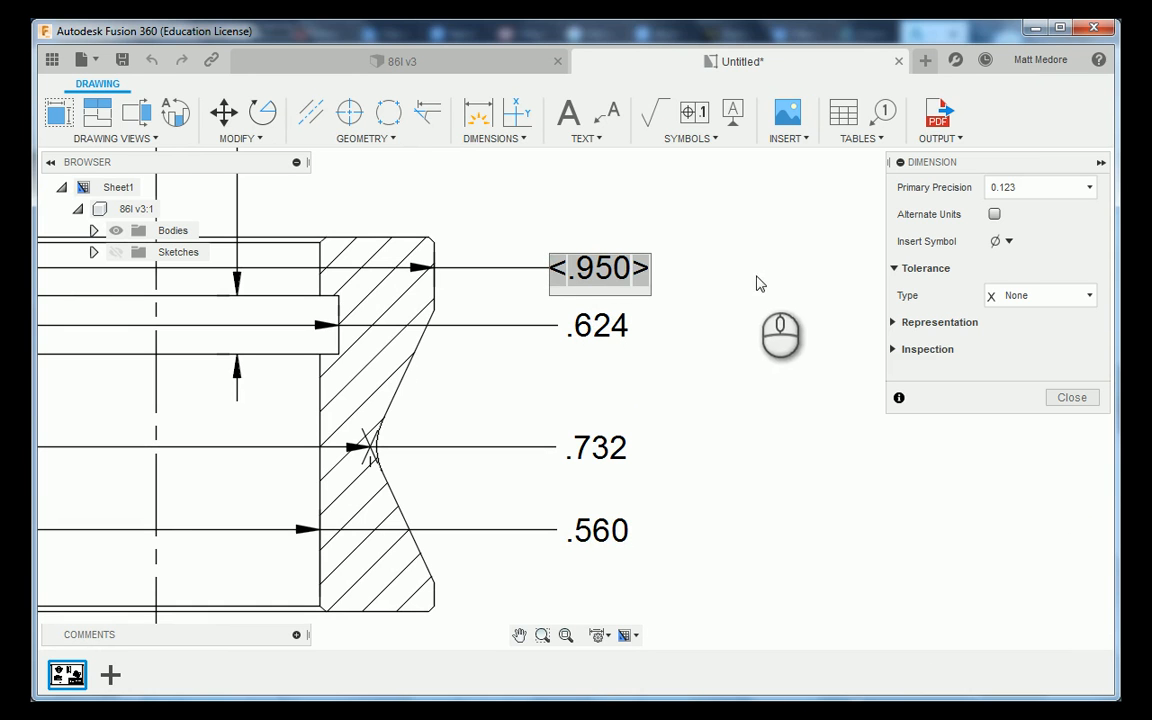
click(1013, 242)
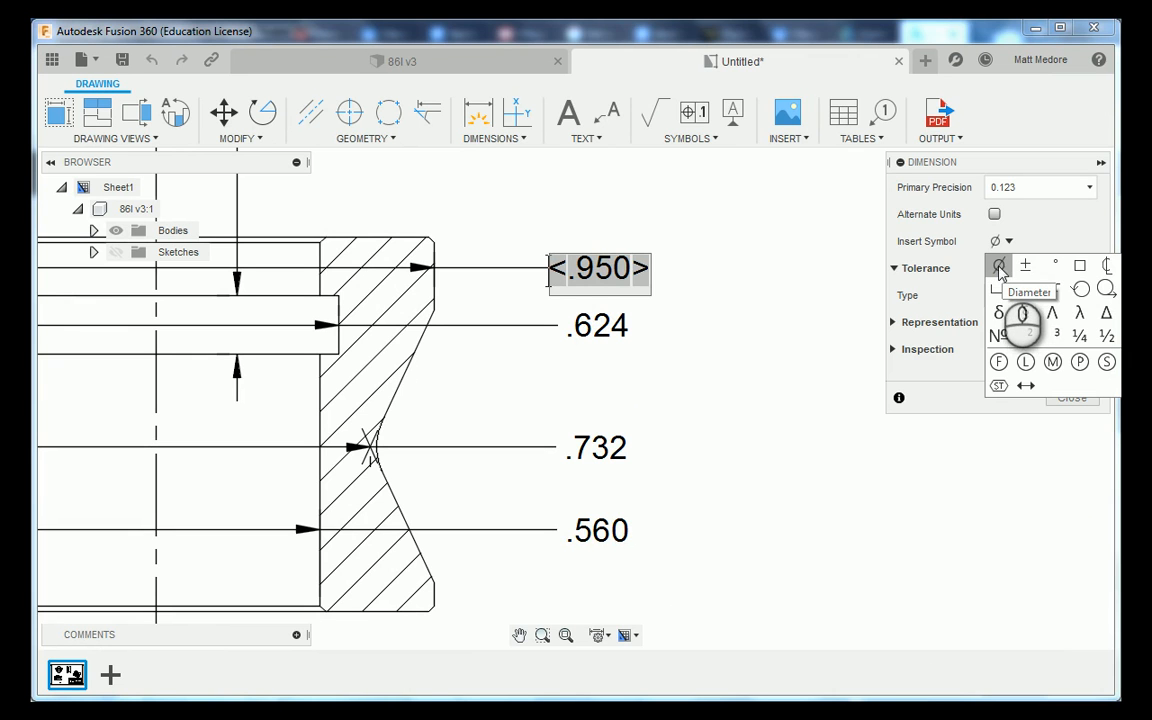
click(1000, 266)
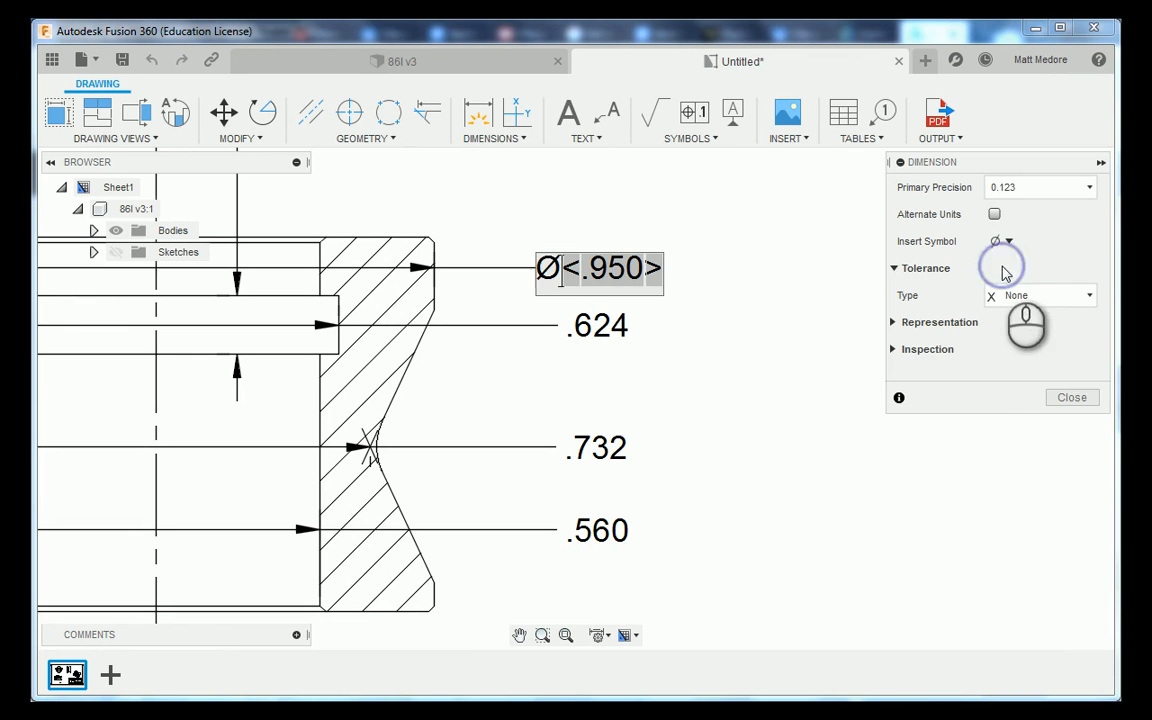
click(1080, 399)
Insert a diameter symbol in front of the internal groove diameter dimension.
double_click(576, 324)
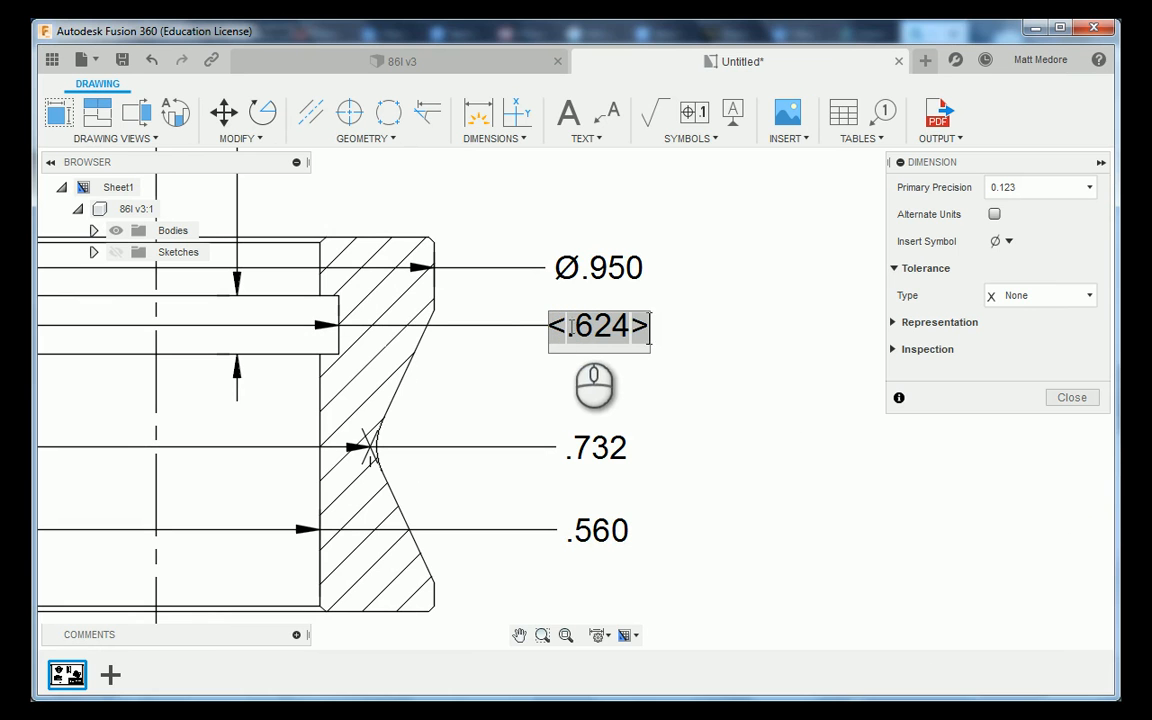
click(1008, 241)
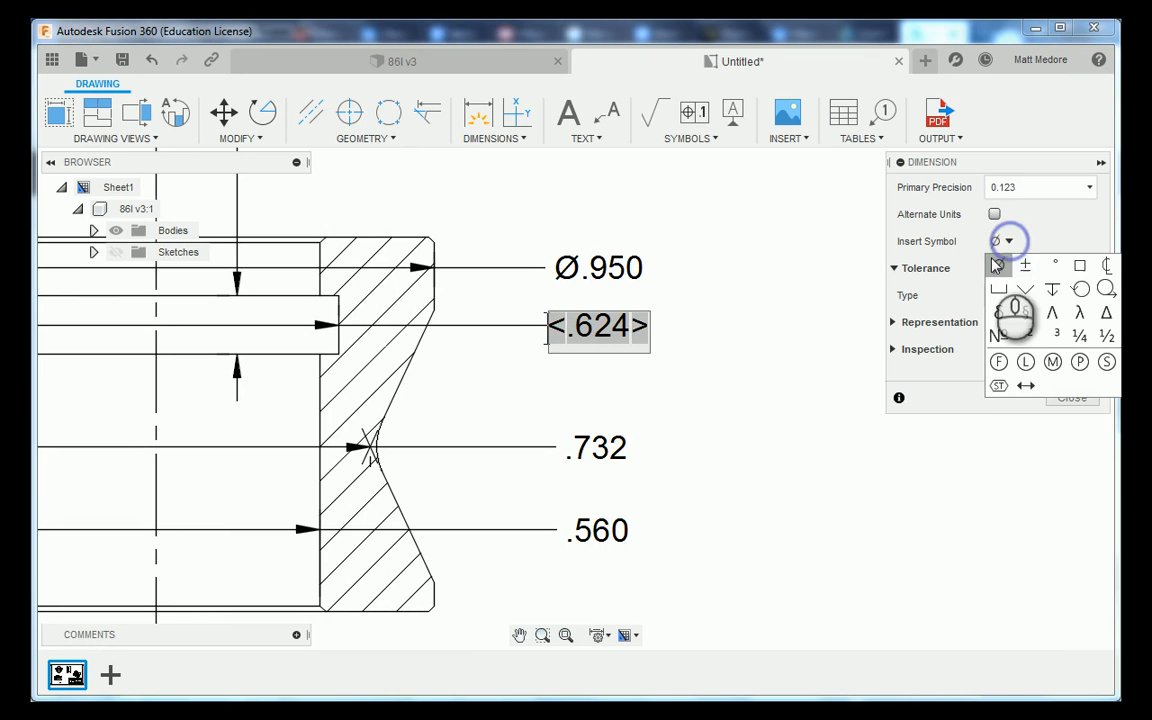
click(998, 266)
click(1072, 398)
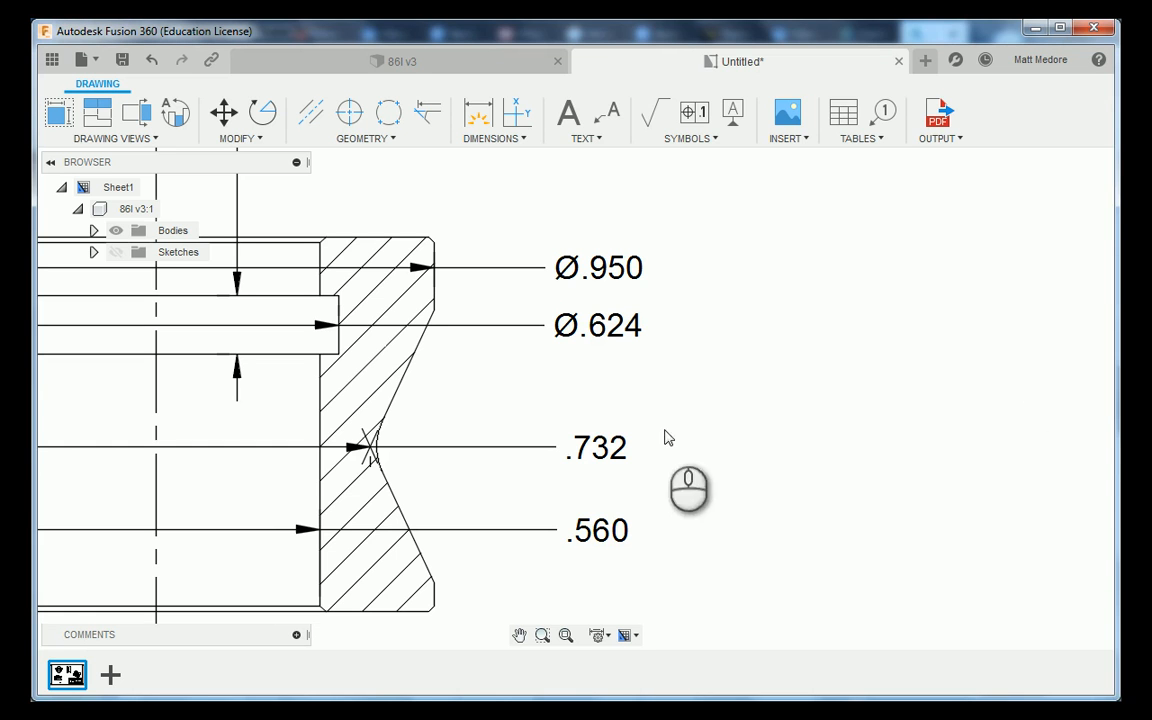
Insert a diameter symbol in front of the outer groove dimension measured between the edge-extension intersections.
click(578, 450)
double_click(577, 450)
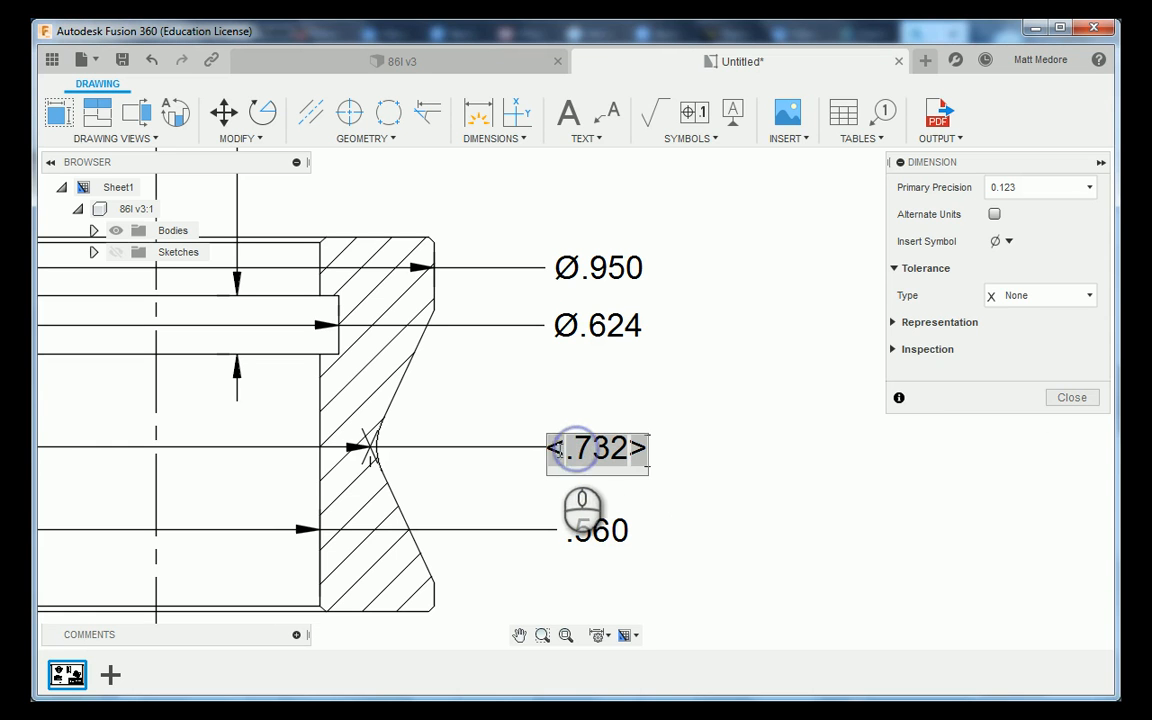
click(1008, 241)
click(995, 268)
click(1070, 397)
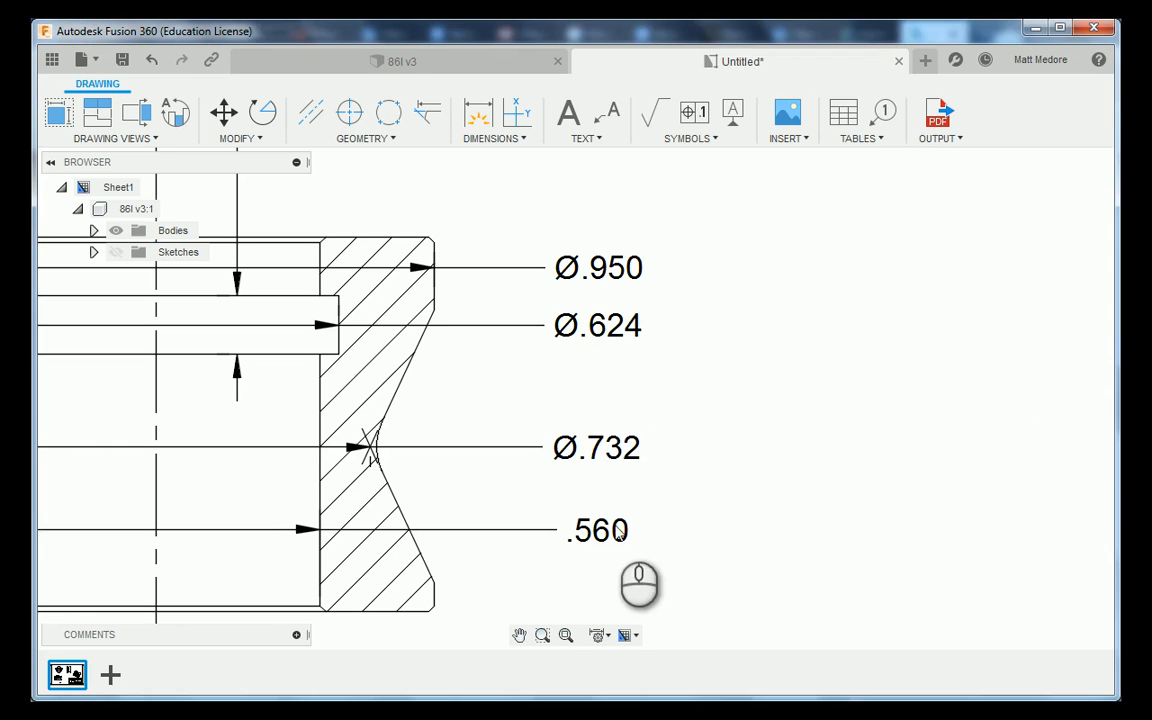
Insert a diameter symbol in front of the bore diameter dimension, the lowest one beside the section.
double_click(596, 530)
click(545, 530)
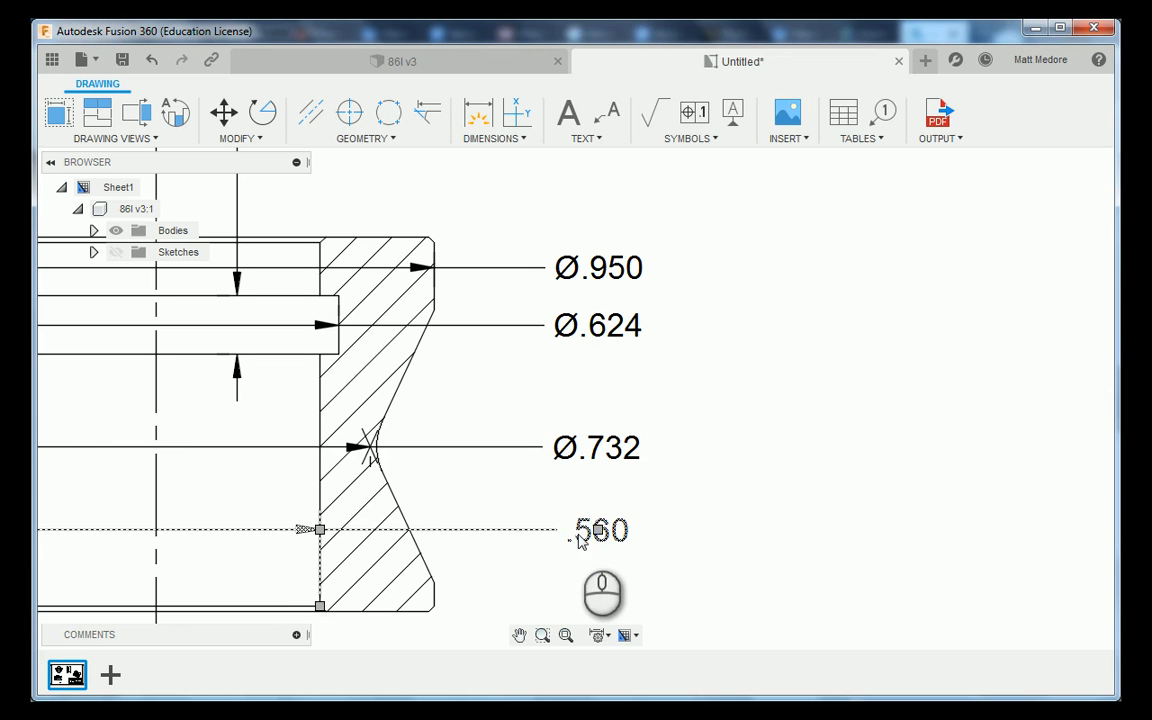
double_click(576, 531)
click(1006, 241)
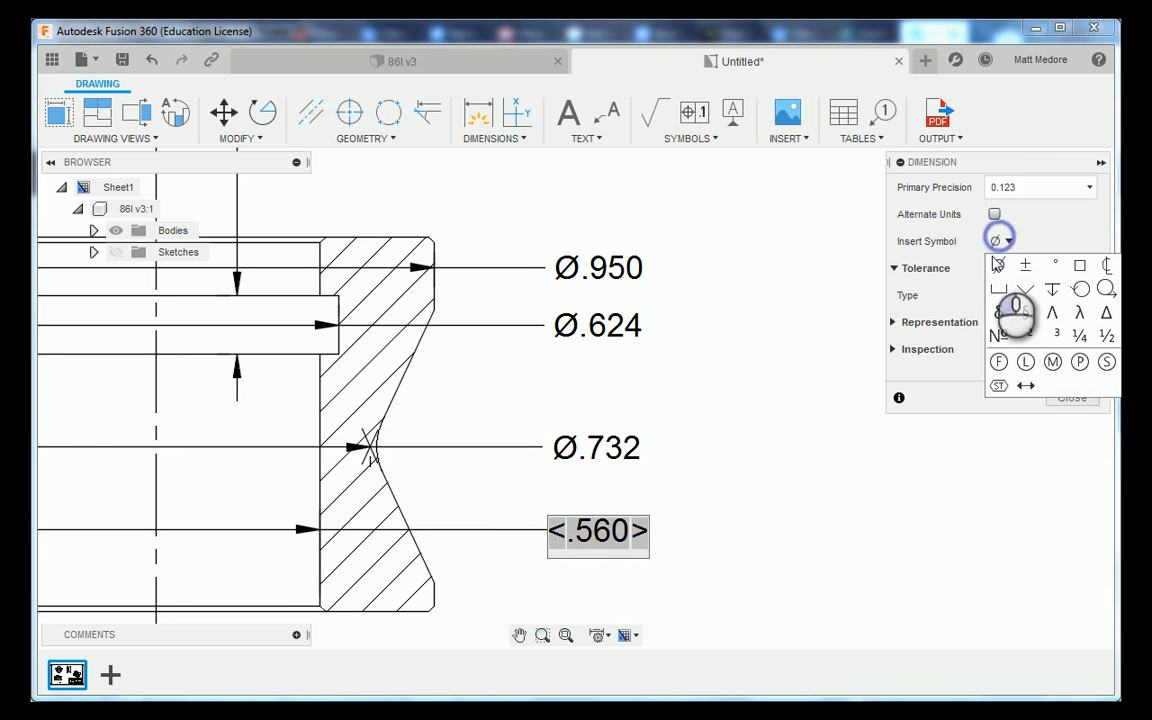
click(995, 263)
click(1070, 397)
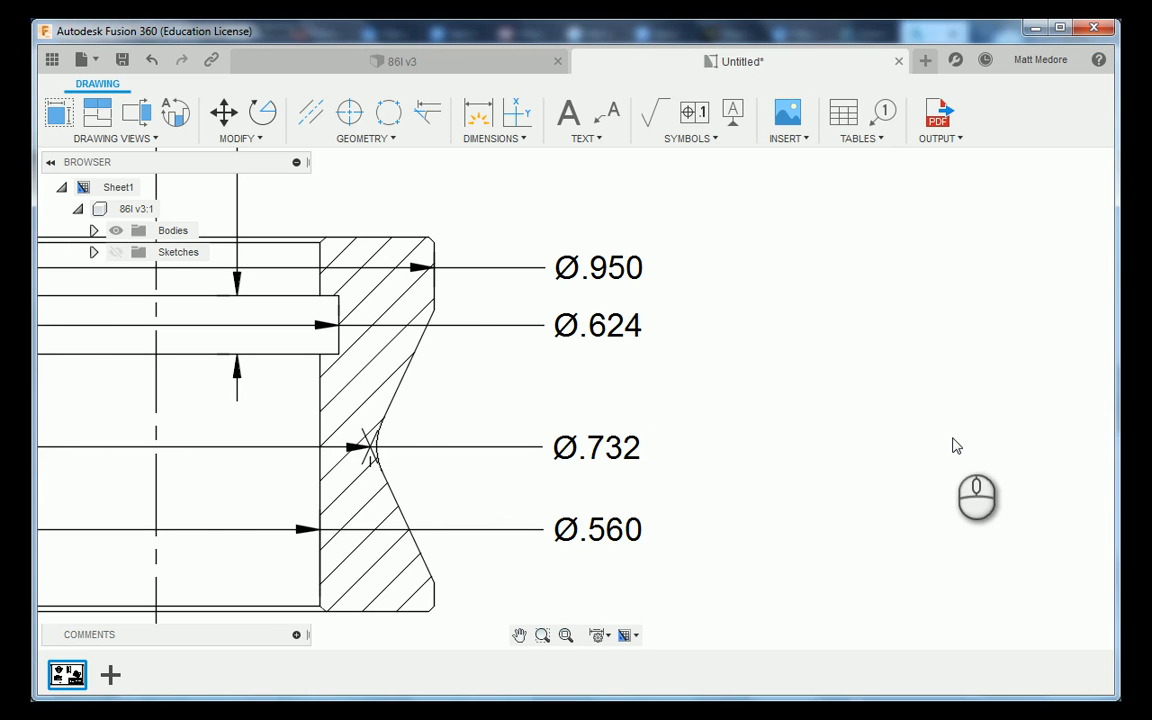
Review the fully dimensioned section A-A, and examine the circular base view with its cutting line above it.
scroll(955, 446, down, 4)
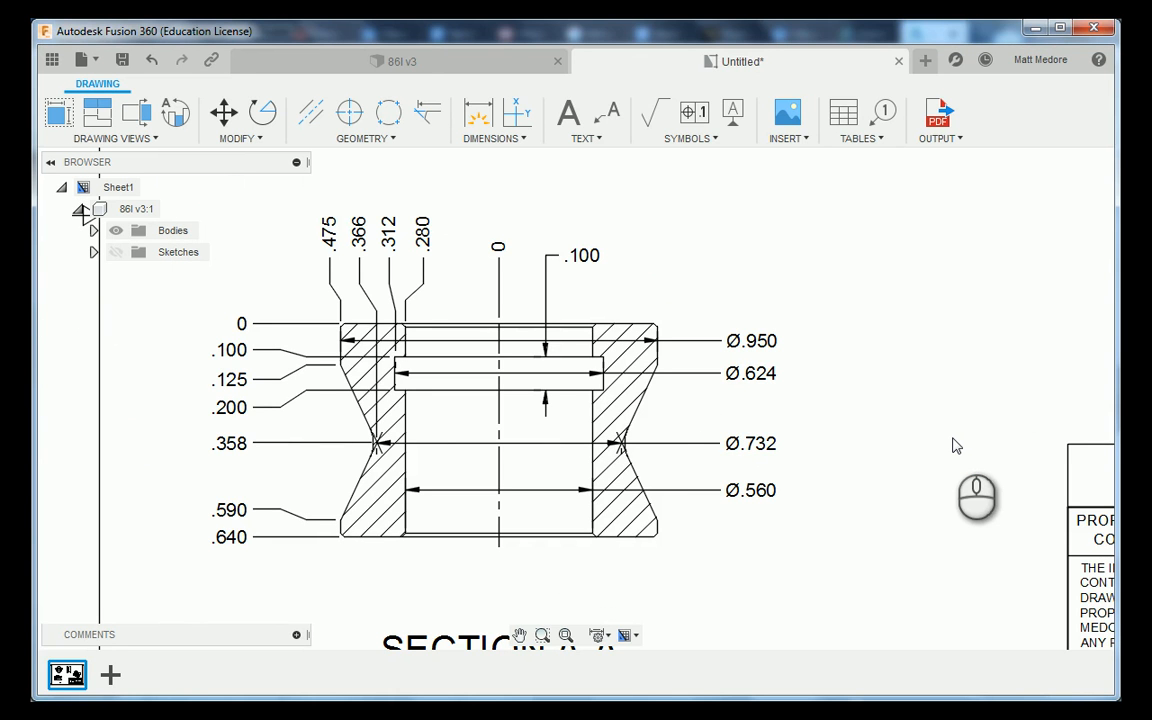
scroll(910, 494, down, 3)
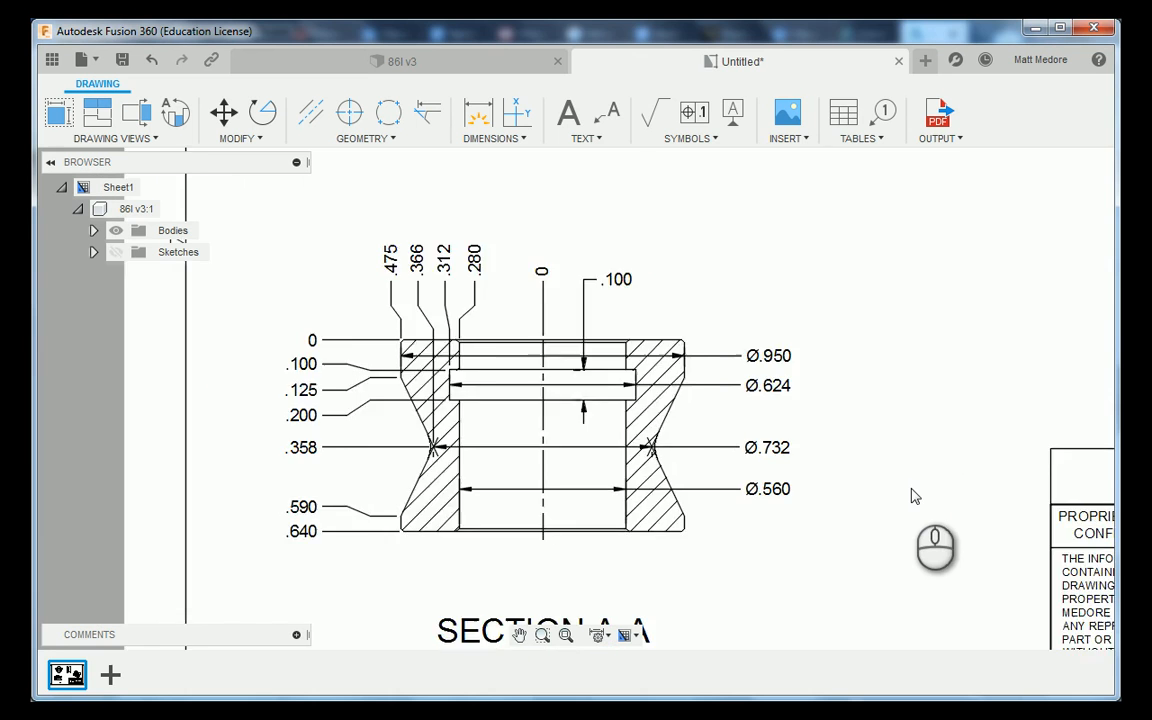
scroll(893, 557, down, 4)
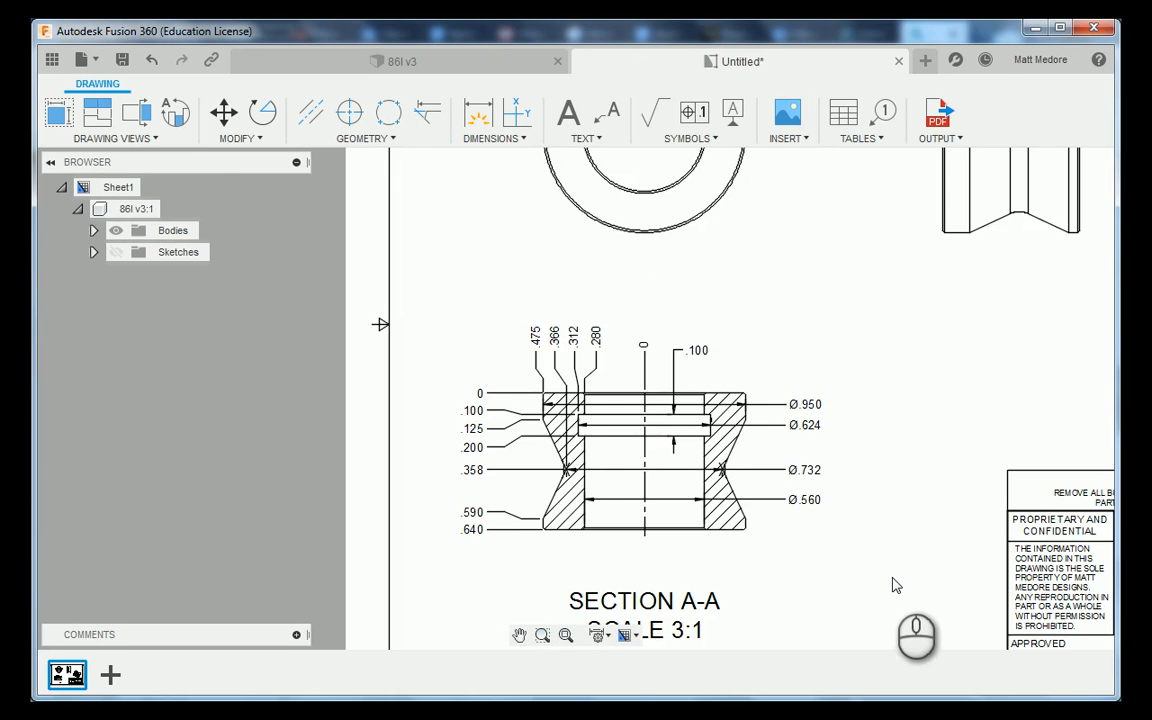
scroll(715, 230, up, 4)
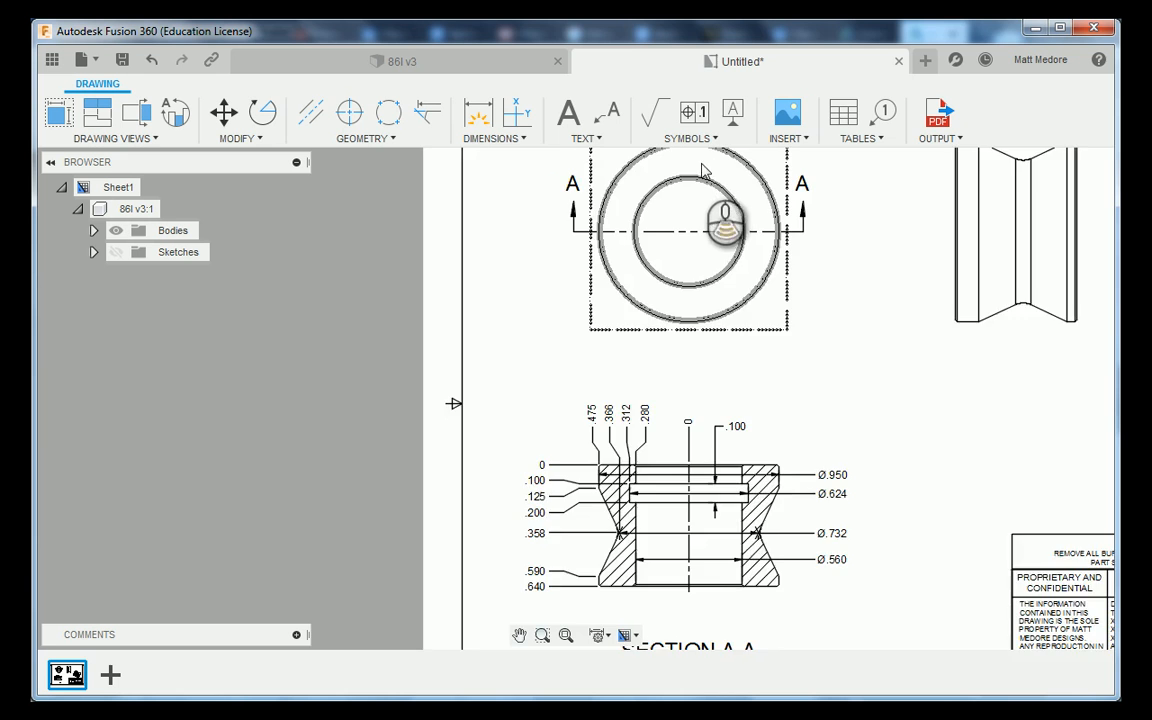
scroll(745, 445, down, 4)
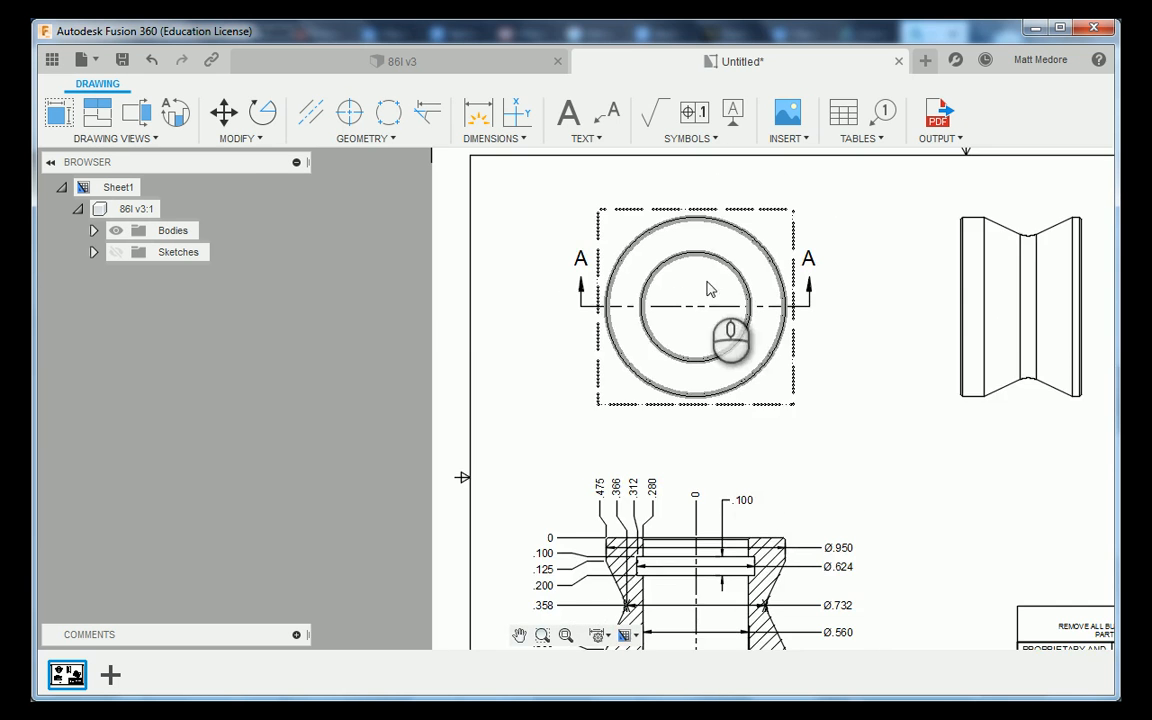
scroll(712, 262, up, 2)
scroll(755, 425, down, 1)
scroll(745, 390, down, 2)
scroll(722, 283, up, 3)
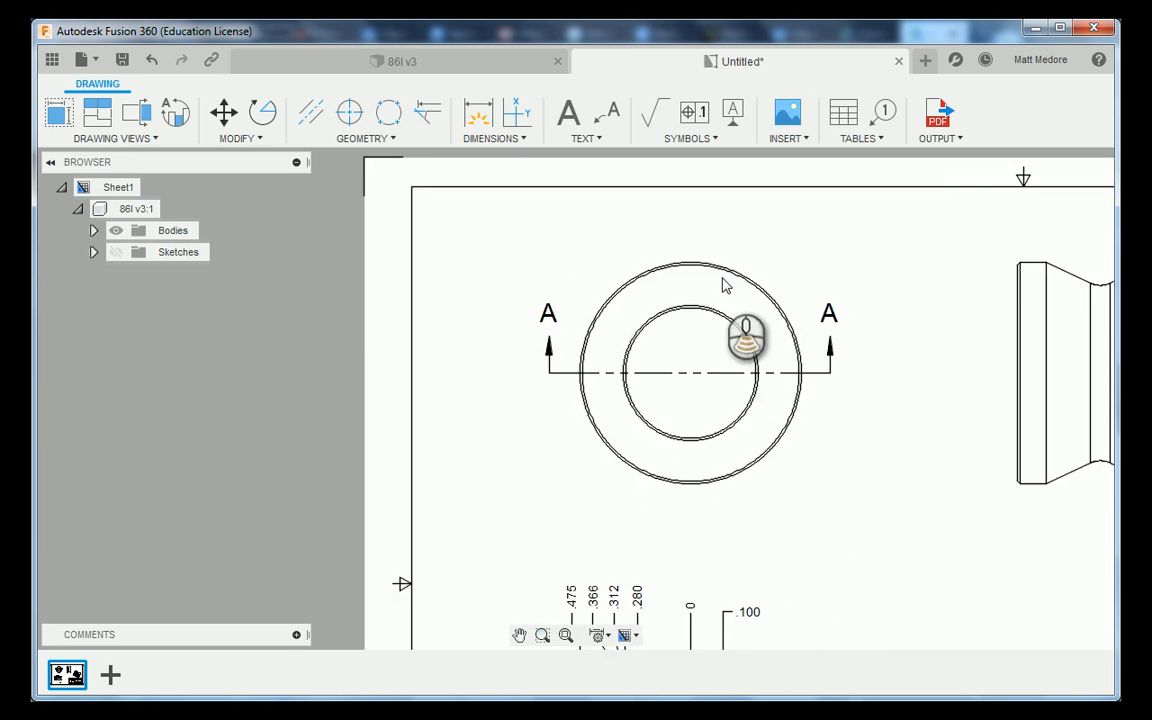
scroll(707, 319, down, 1)
scroll(690, 316, up, 3)
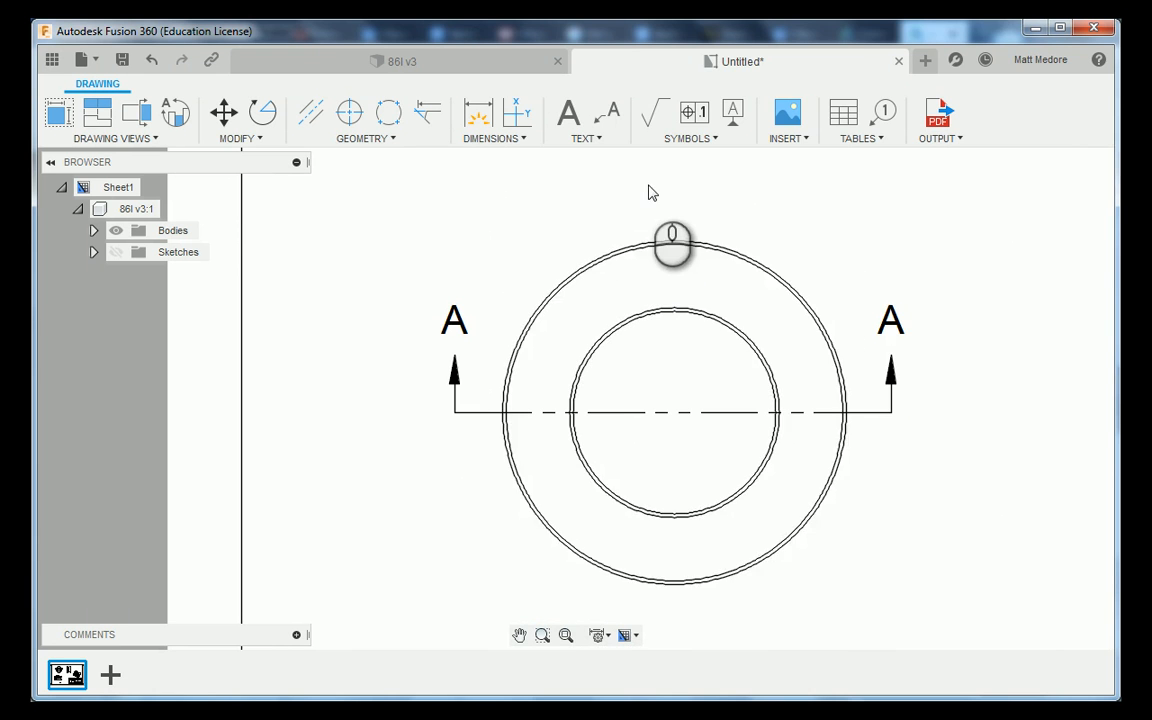
Add diameter dimensions to the bore circle and the outermost circle of the base view, placing both values above the view.
scroll(650, 192, up, 1)
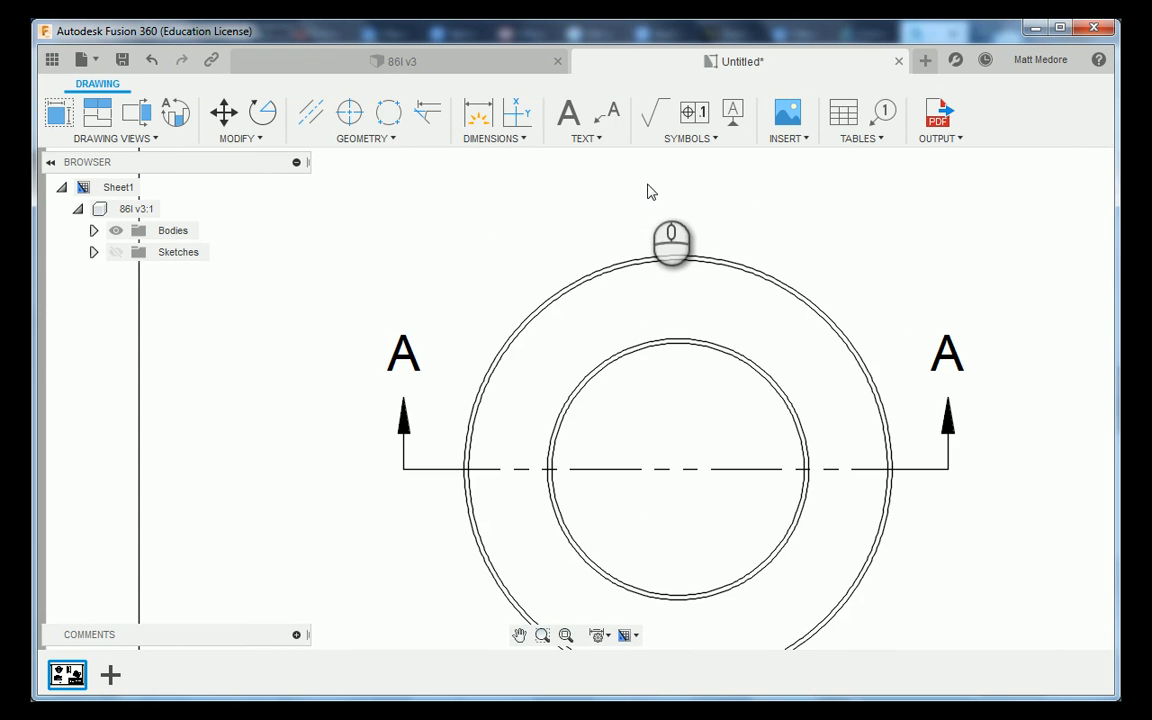
click(497, 139)
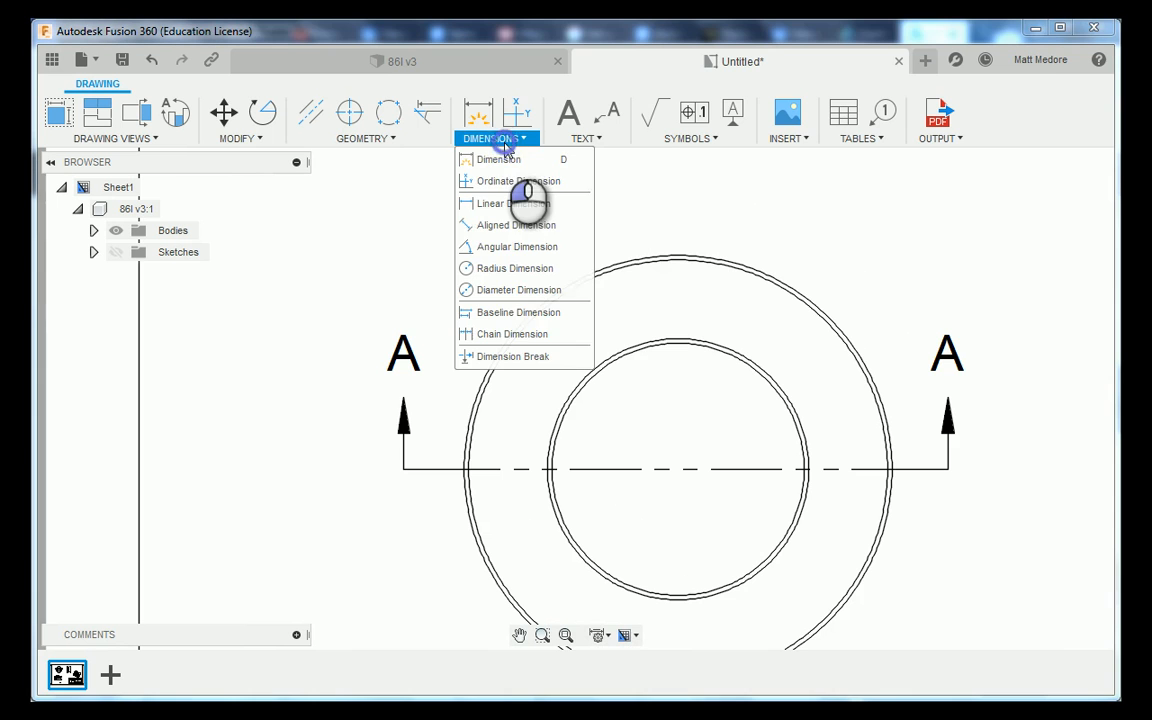
click(519, 290)
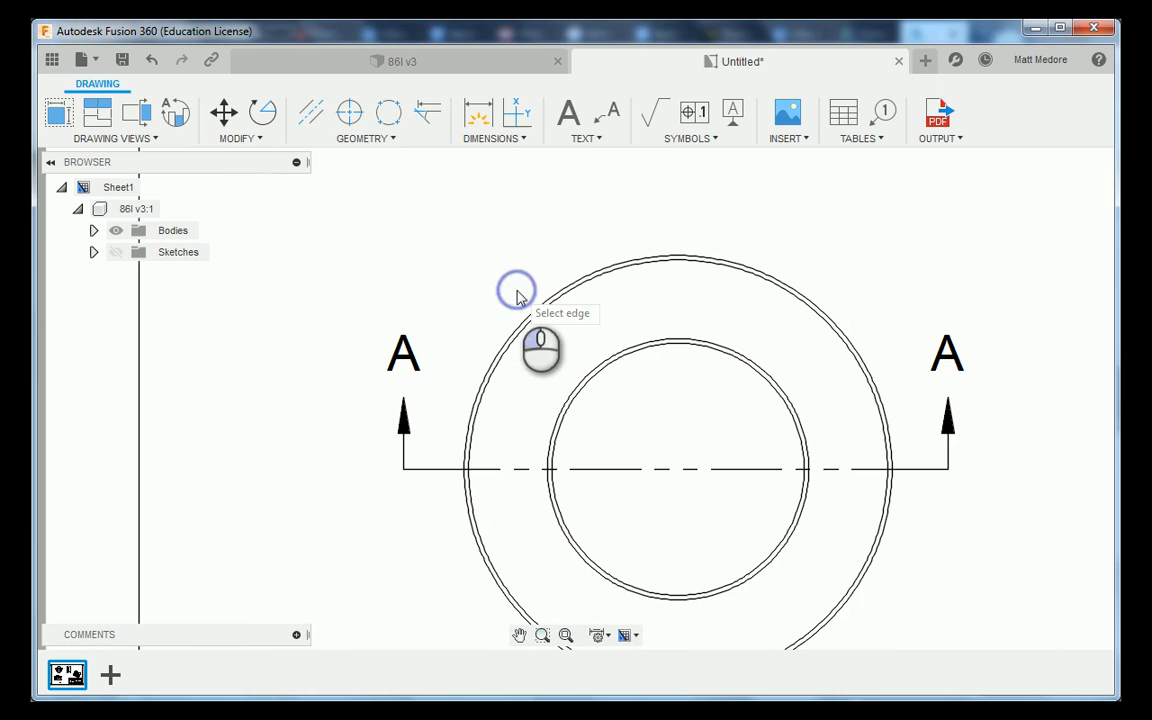
click(605, 373)
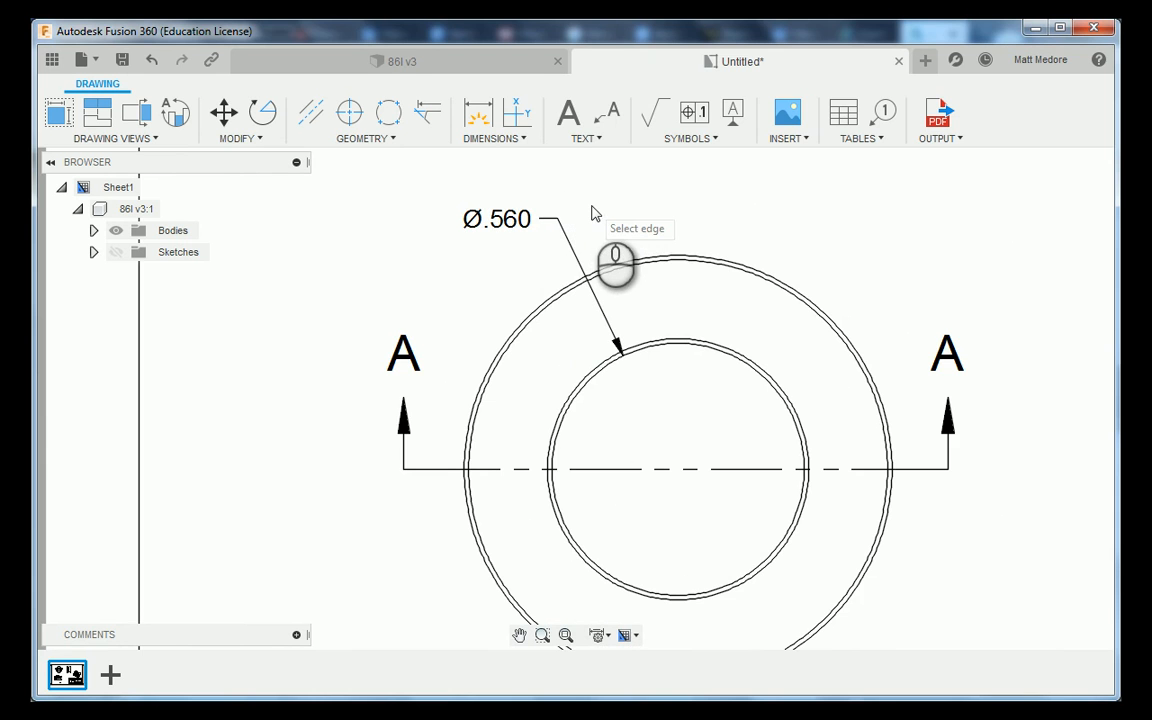
scroll(612, 265, up, 2)
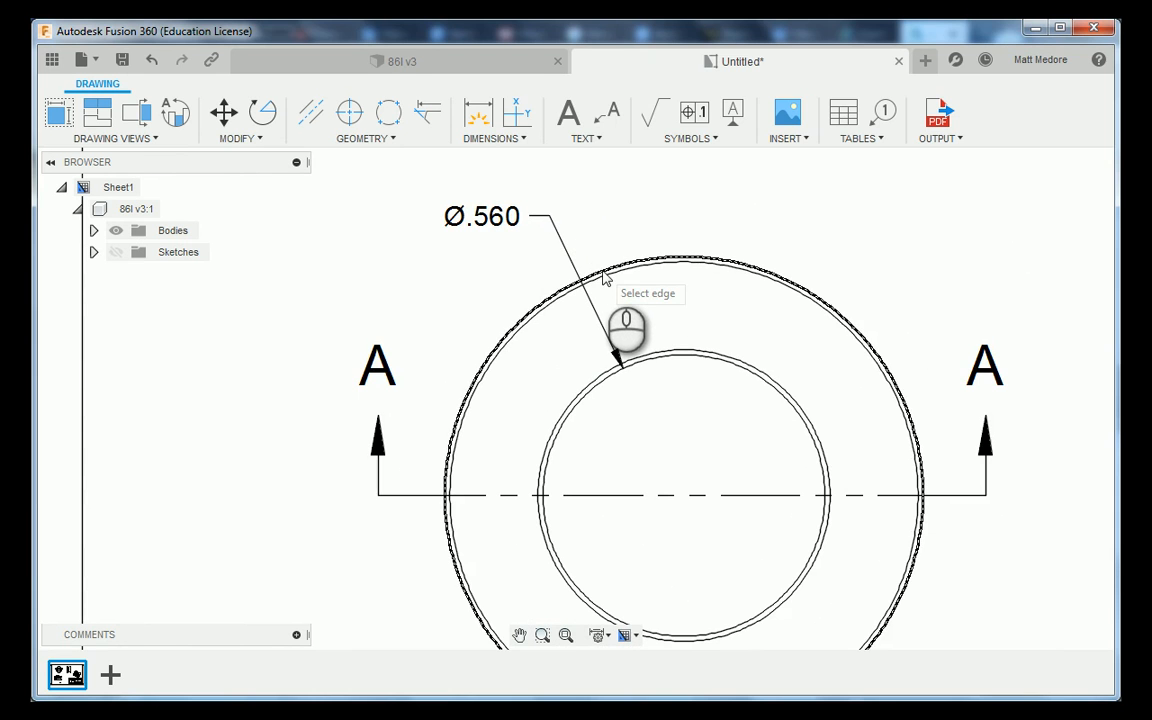
click(611, 270)
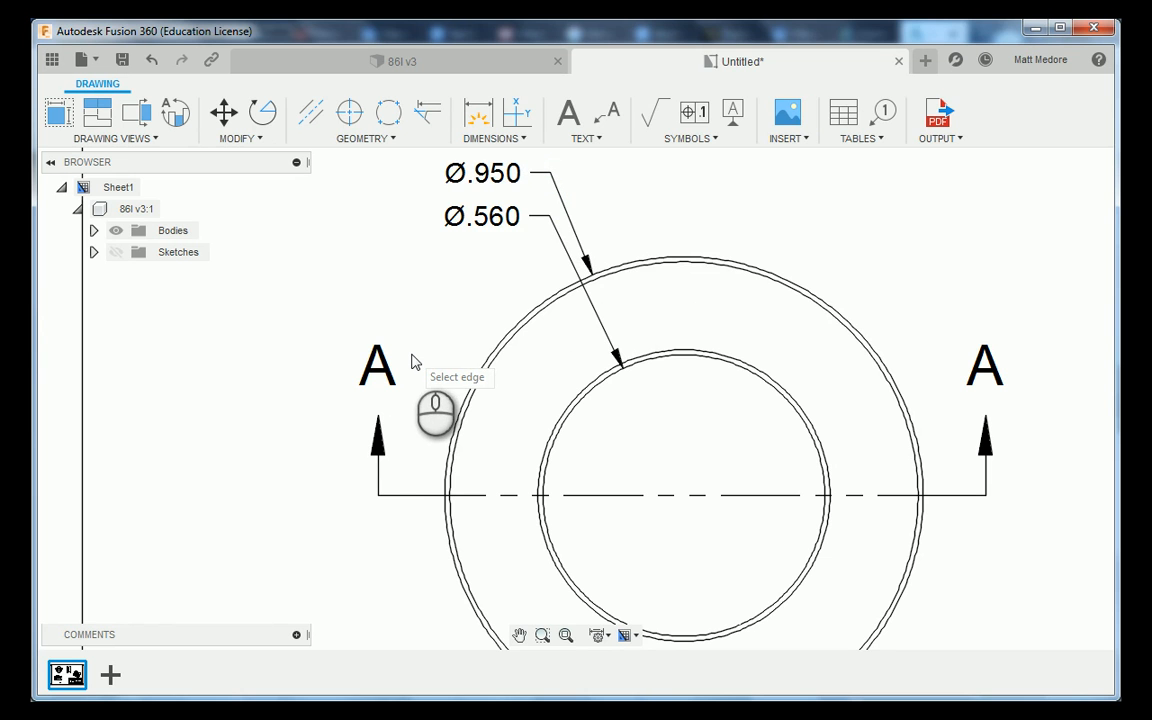
Add a radius dimension to the arc at the bottom of the V-groove in the projected side view, placed above the view.
scroll(415, 362, down, 5)
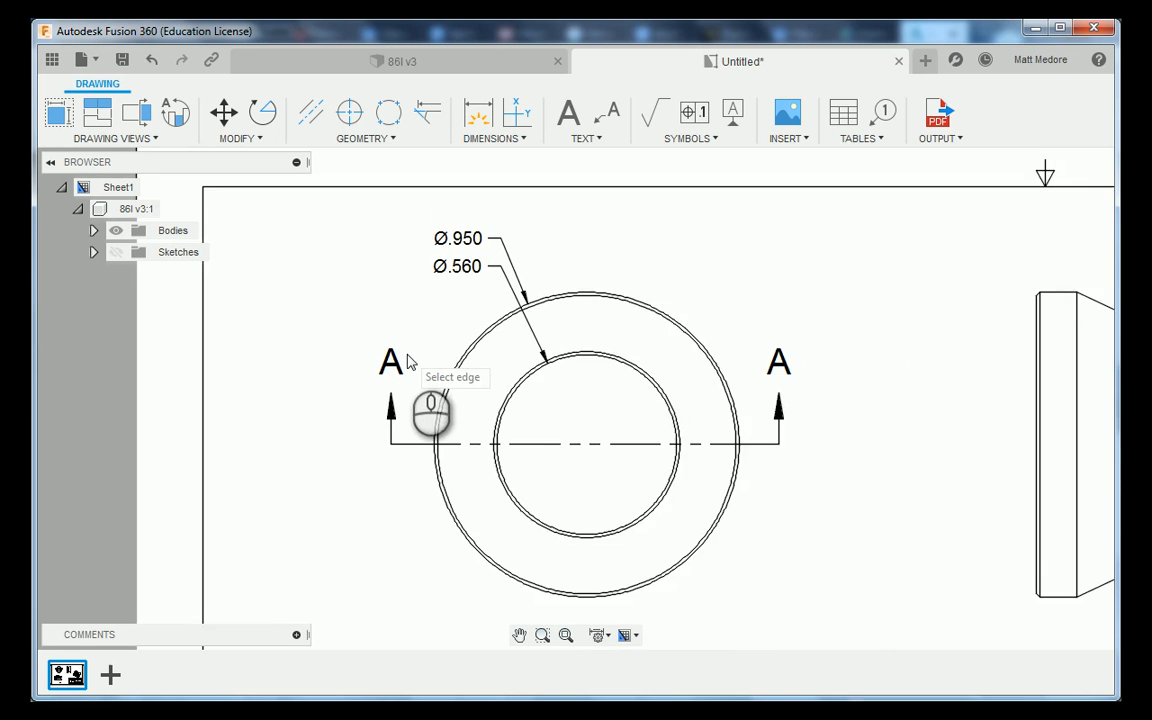
scroll(392, 368, down, 6)
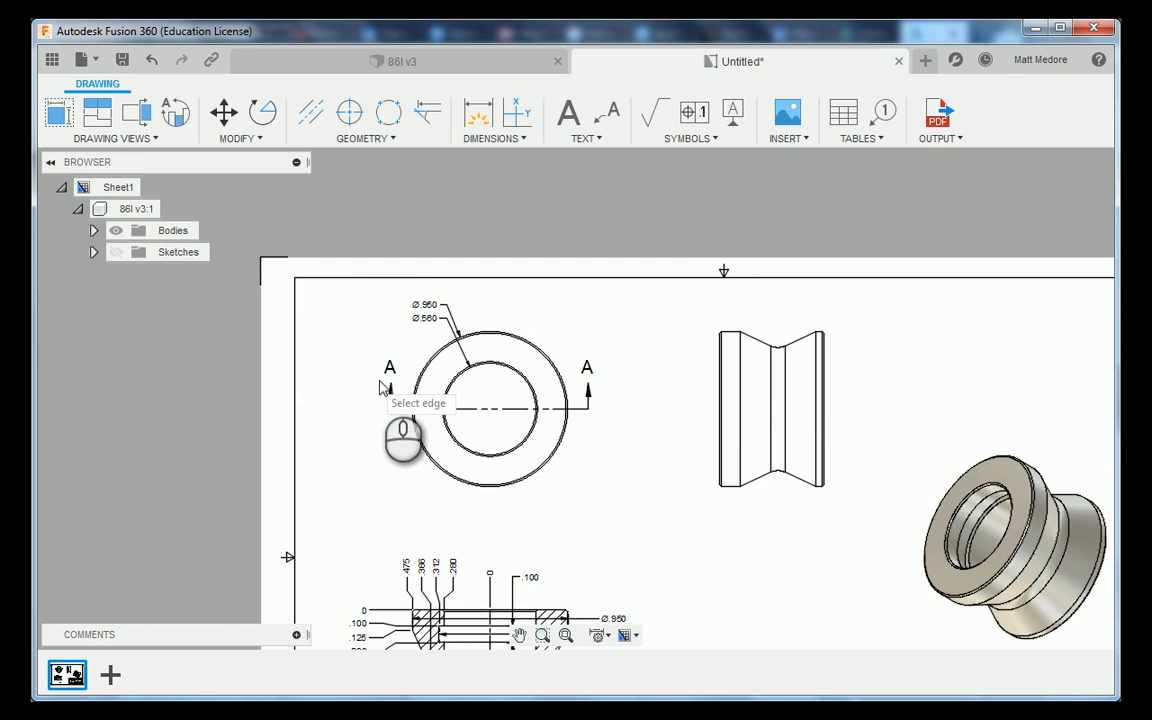
scroll(872, 490, up, 6)
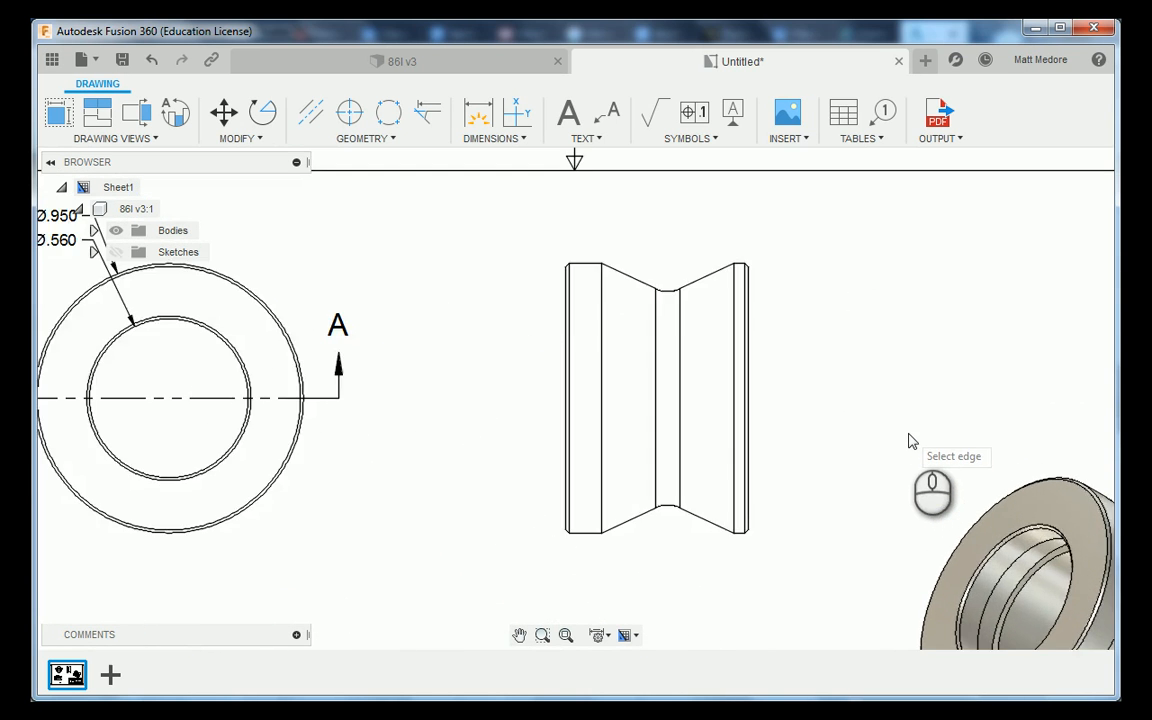
scroll(850, 510, down, 4)
scroll(812, 301, up, 5)
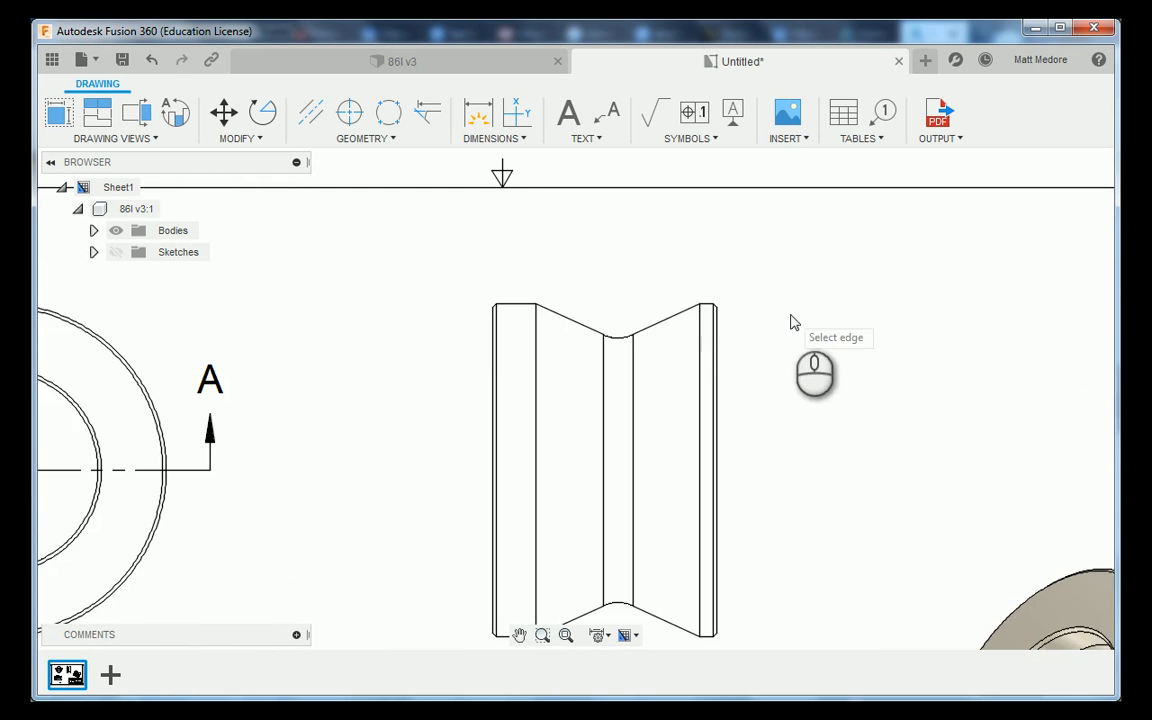
scroll(670, 246, up, 3)
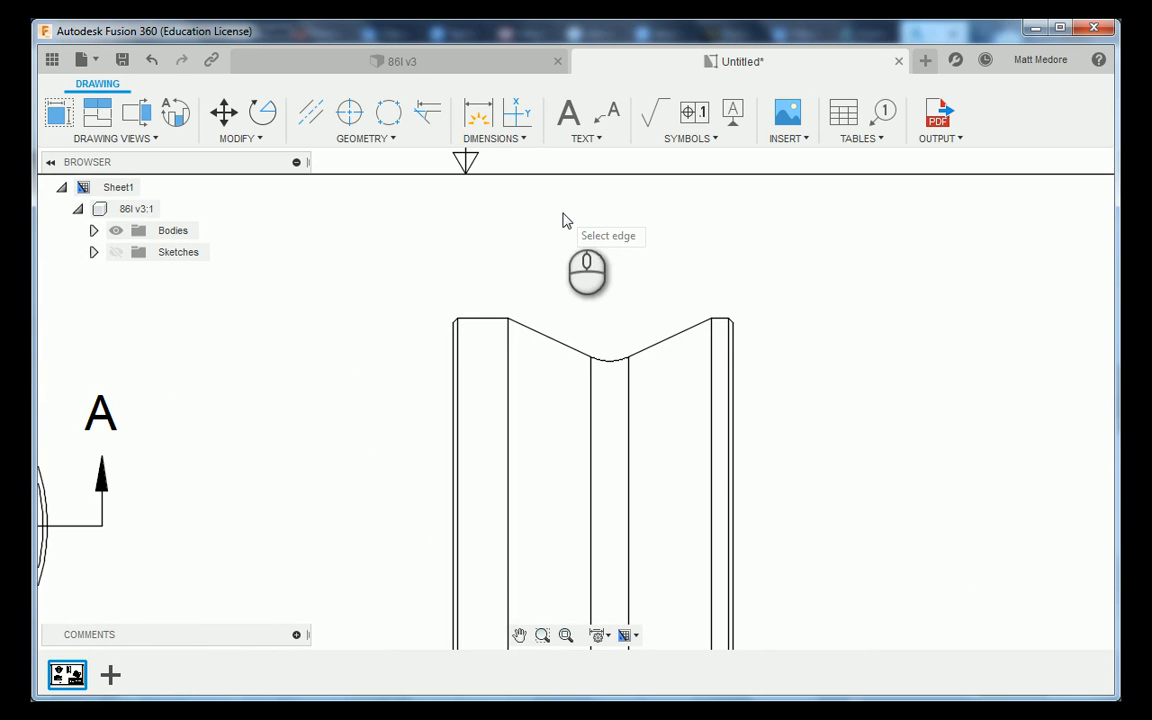
click(492, 137)
click(490, 157)
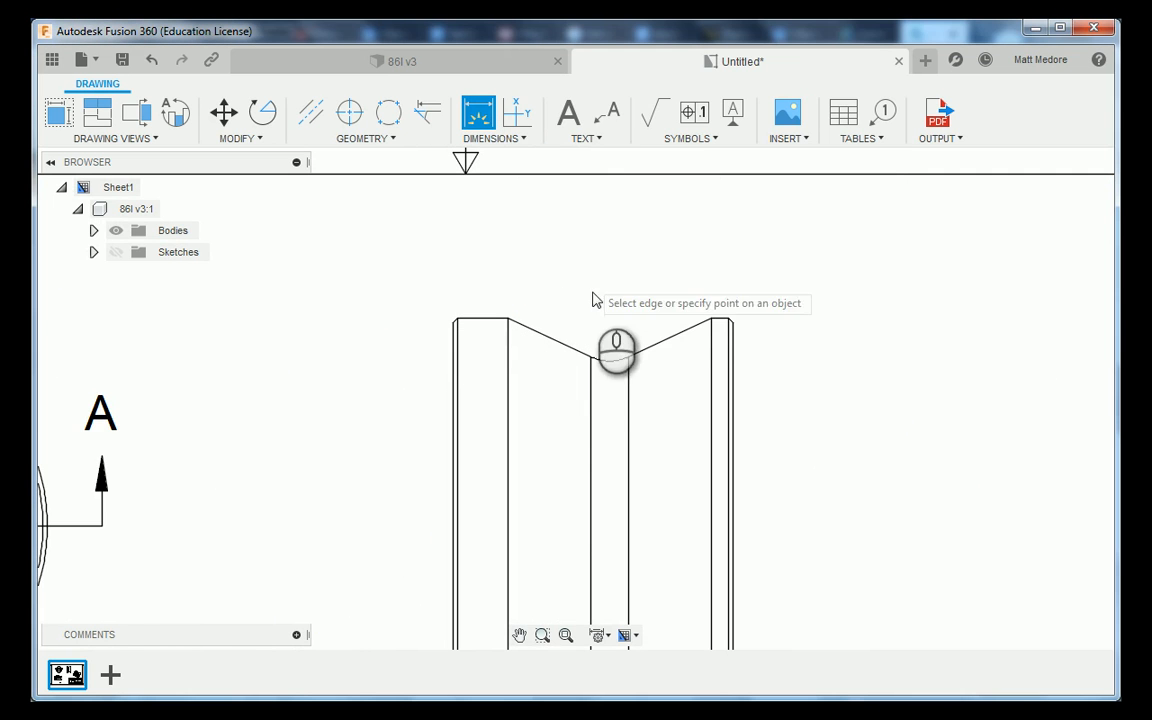
click(608, 360)
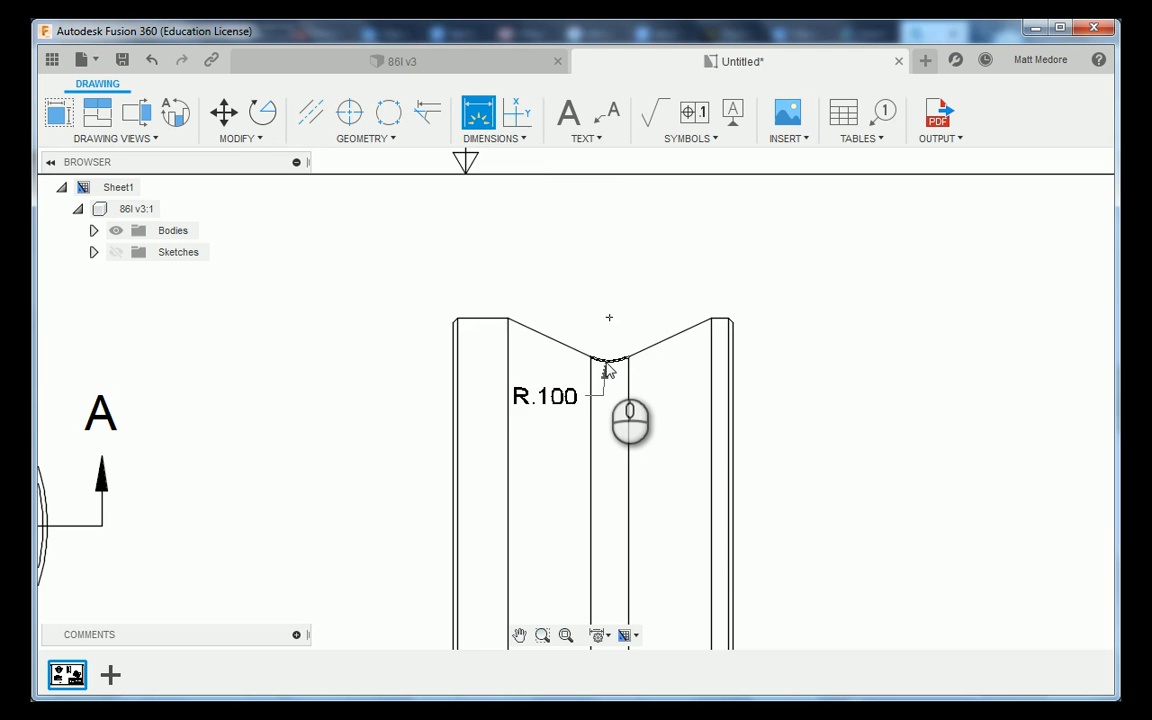
click(609, 232)
Add a leader note reading ".010 X 45° CHAMFER TYP" to the upper right corner chamfer of the projected side view.
scroll(527, 339, down, 3)
scroll(690, 298, up, 4)
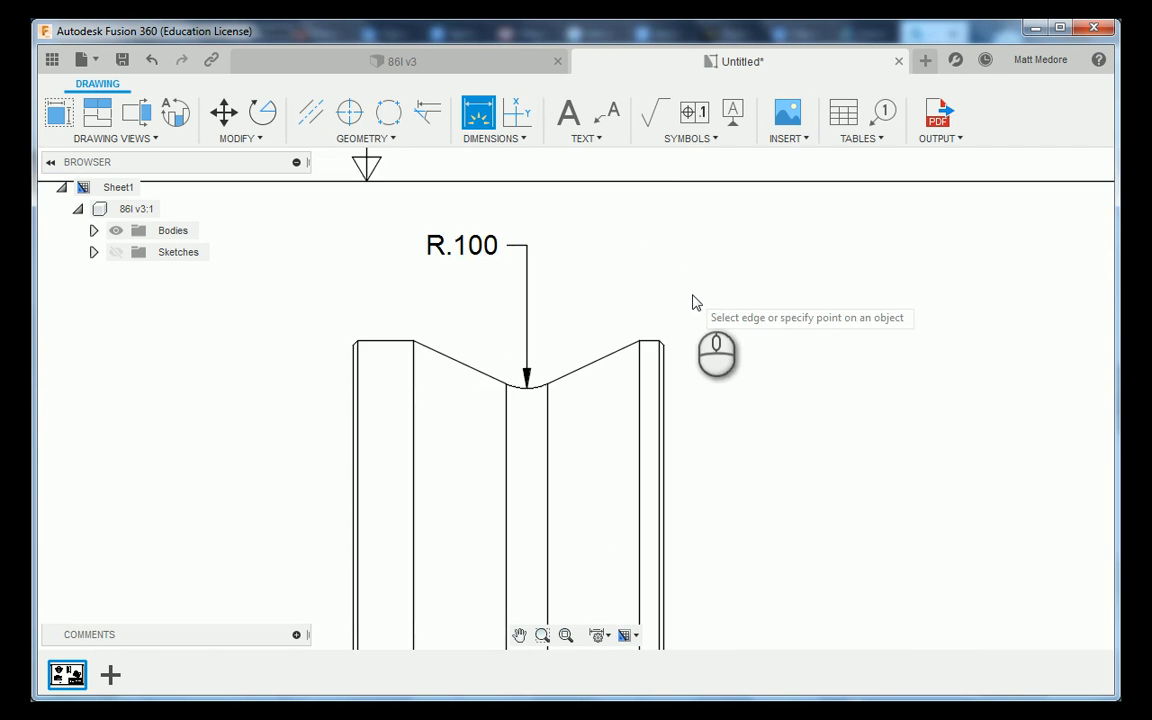
scroll(700, 315, up, 3)
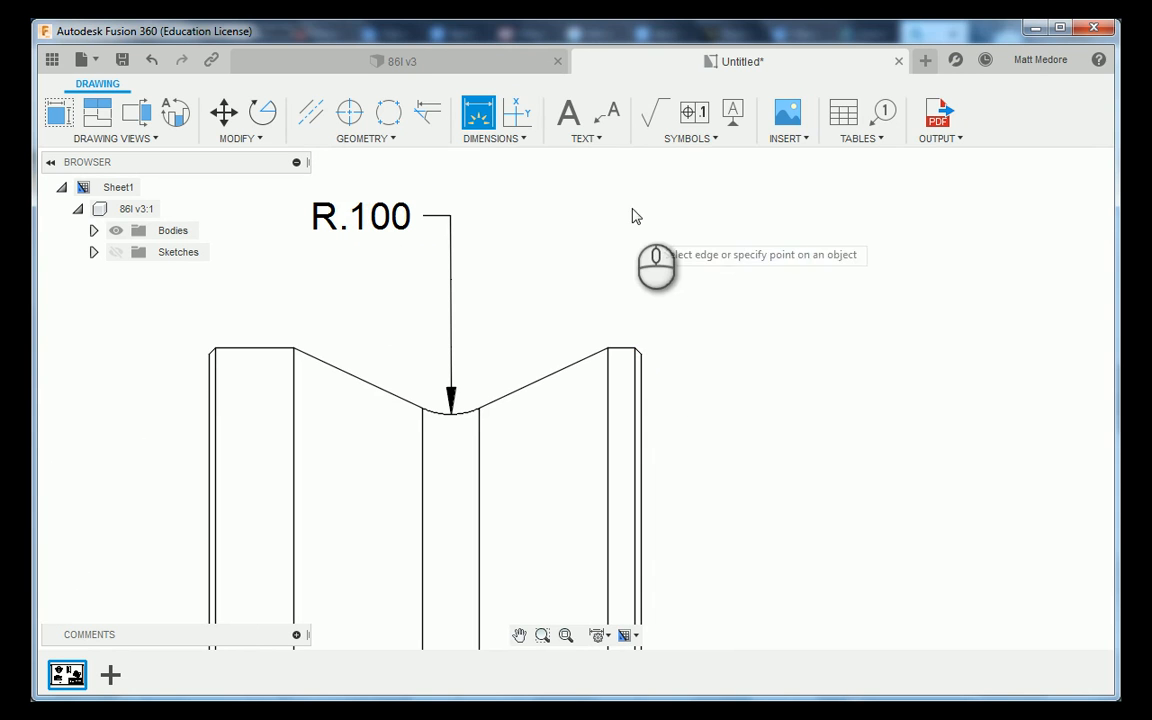
click(607, 112)
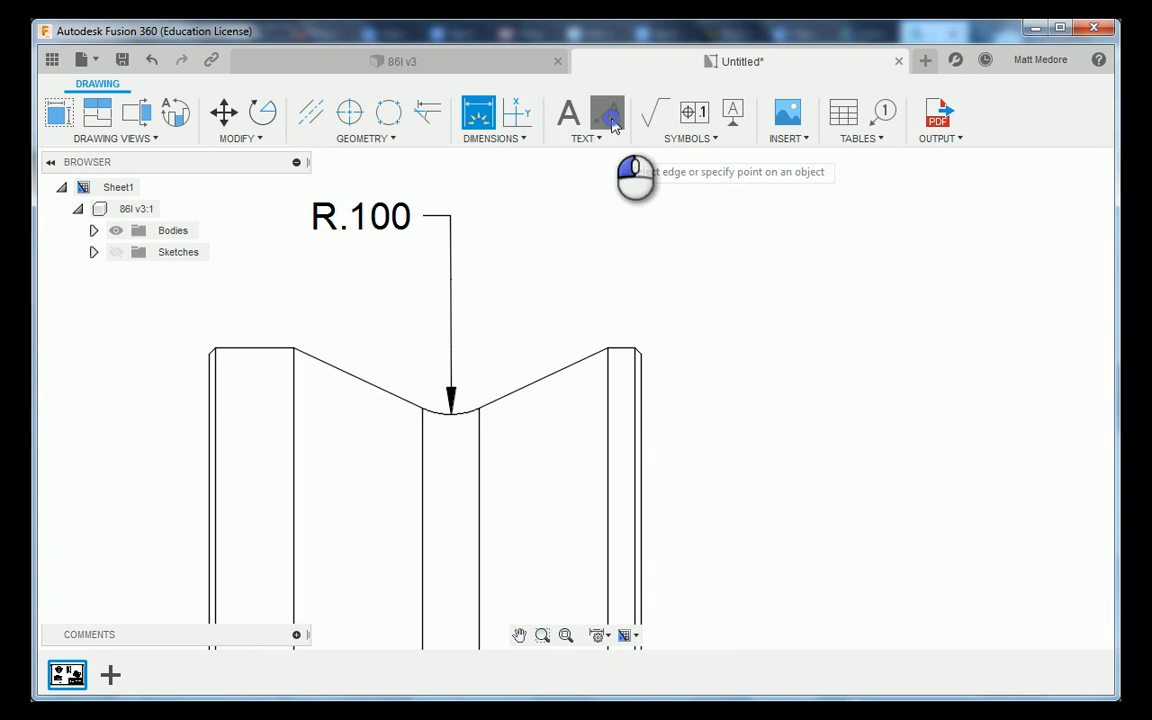
scroll(665, 337, up, 5)
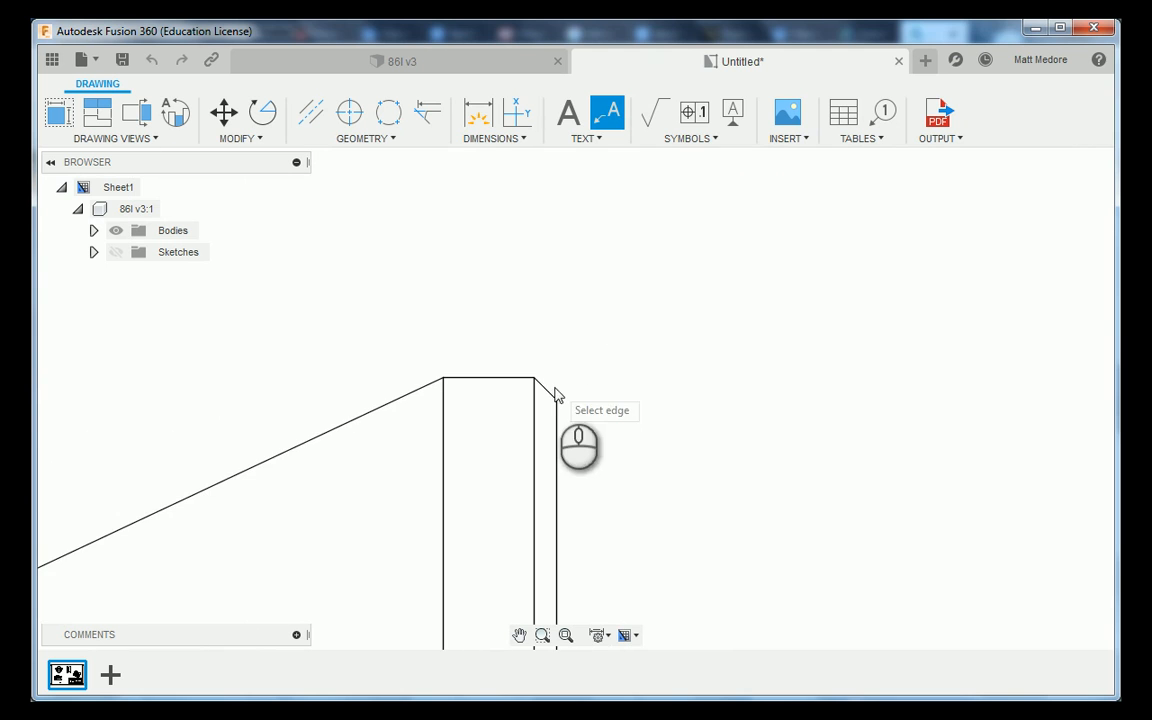
scroll(578, 408, down, 5)
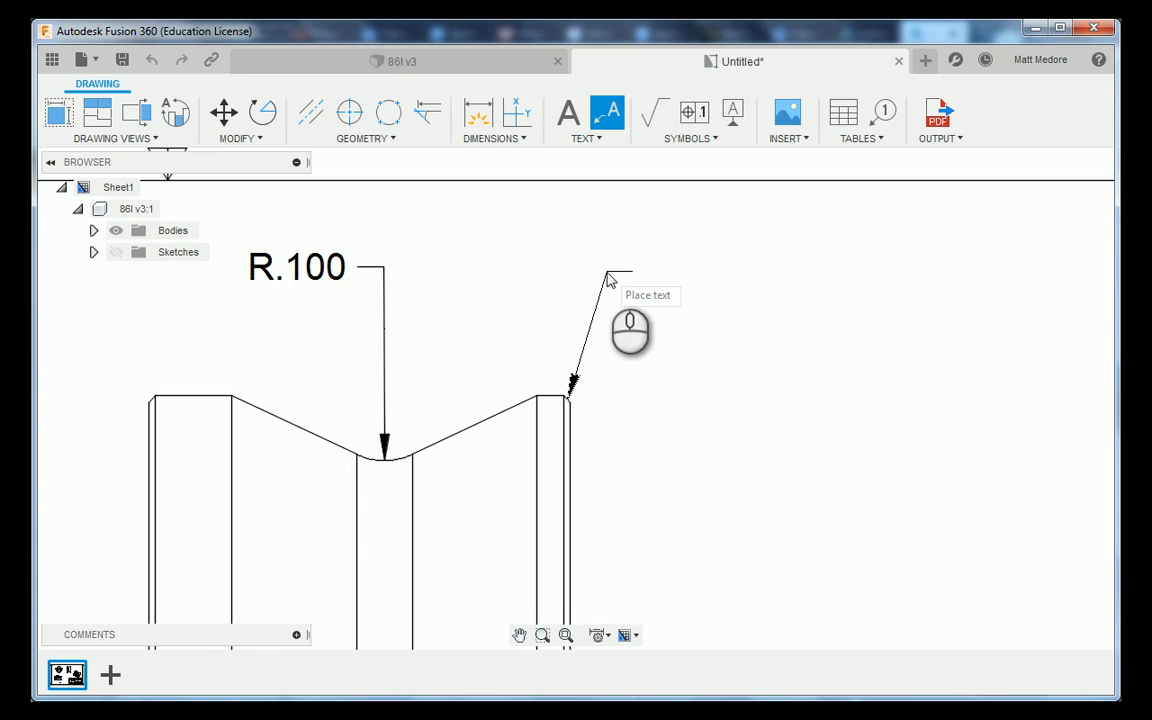
click(606, 274)
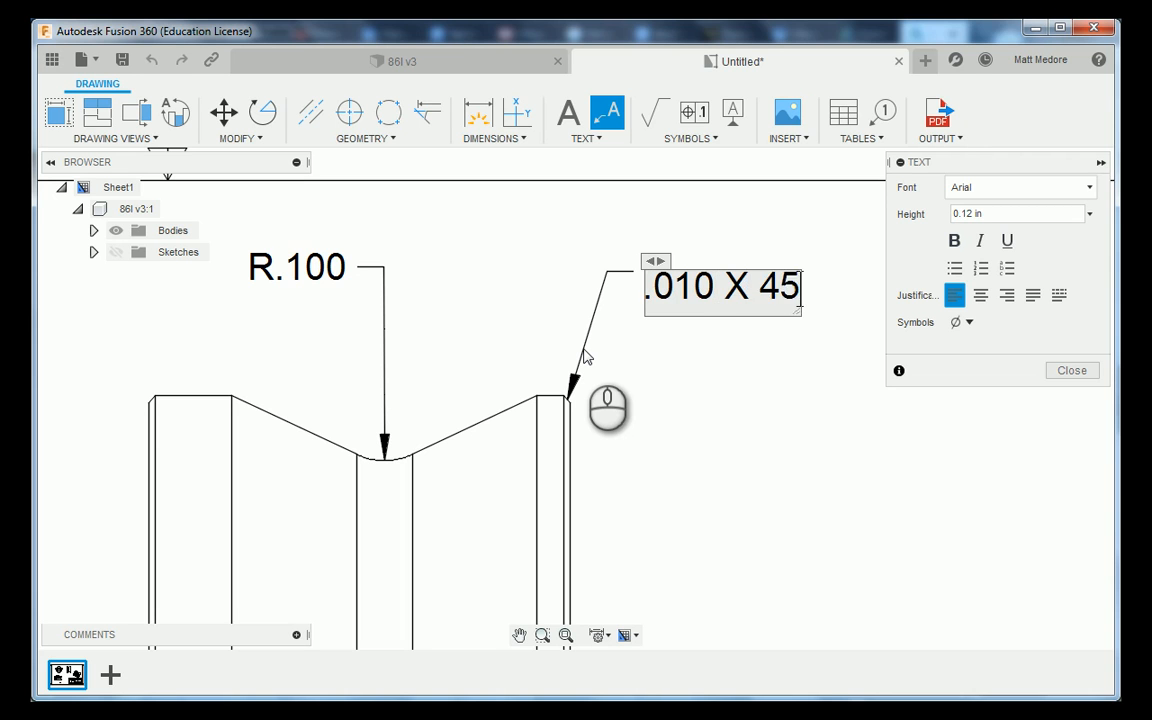
click(962, 322)
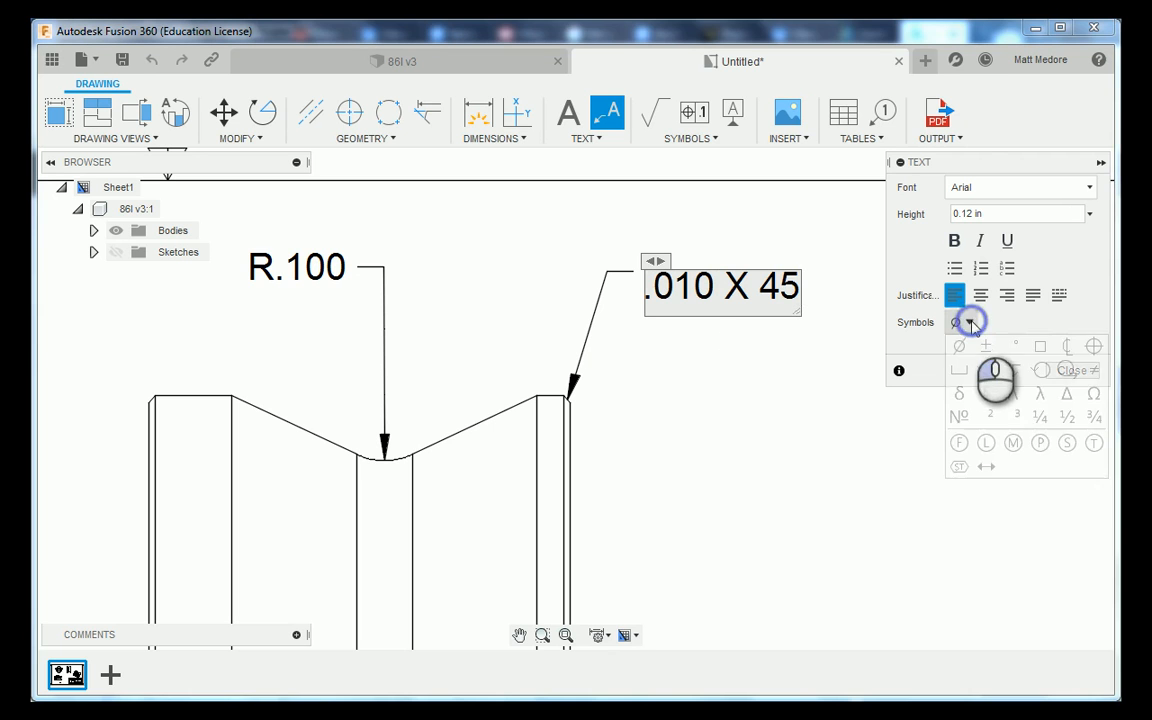
click(1015, 346)
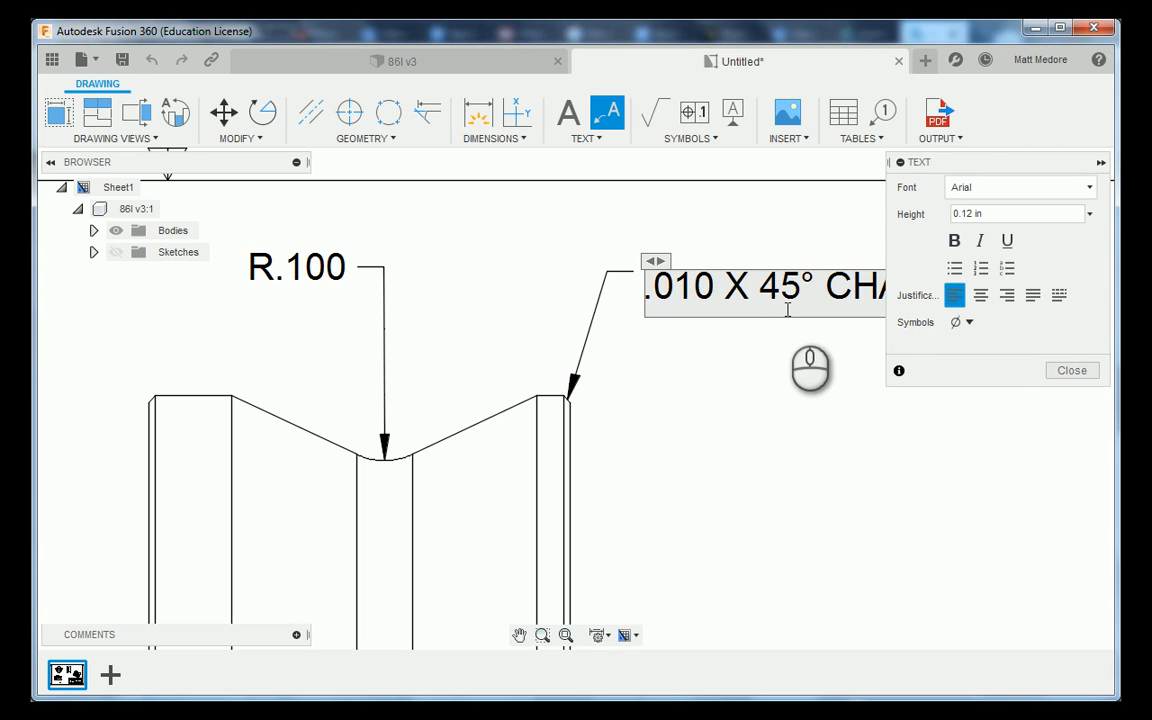
scroll(473, 386, up, 6)
scroll(779, 356, down, 5)
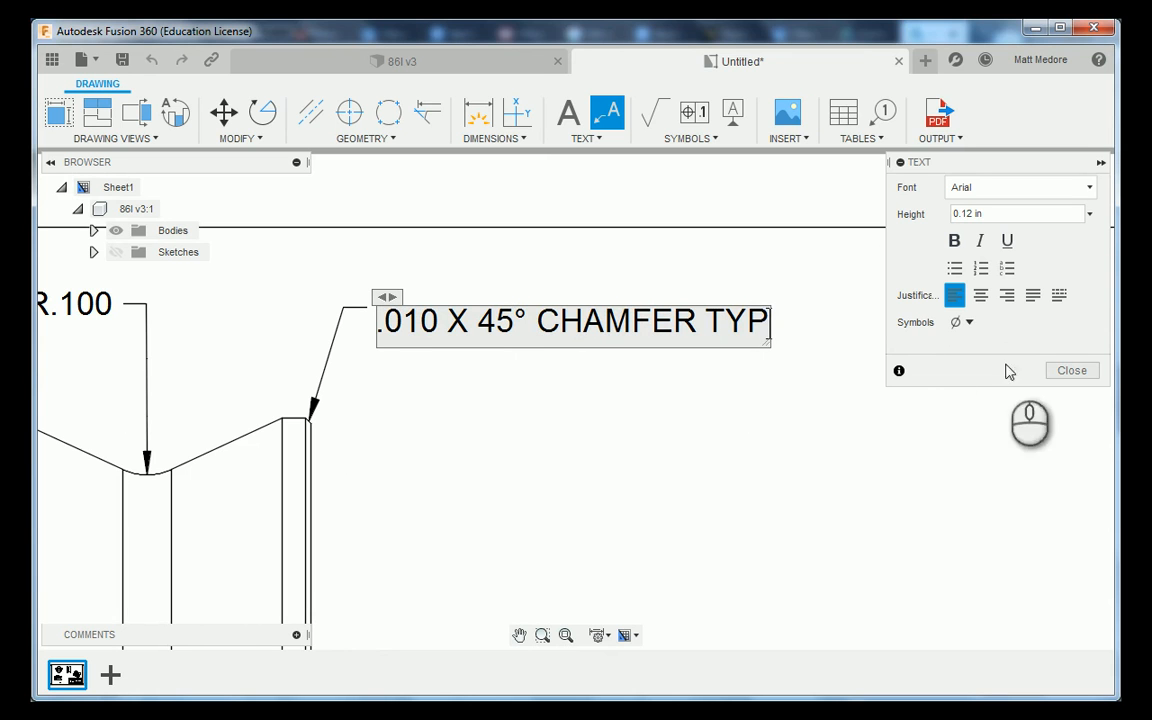
click(1071, 371)
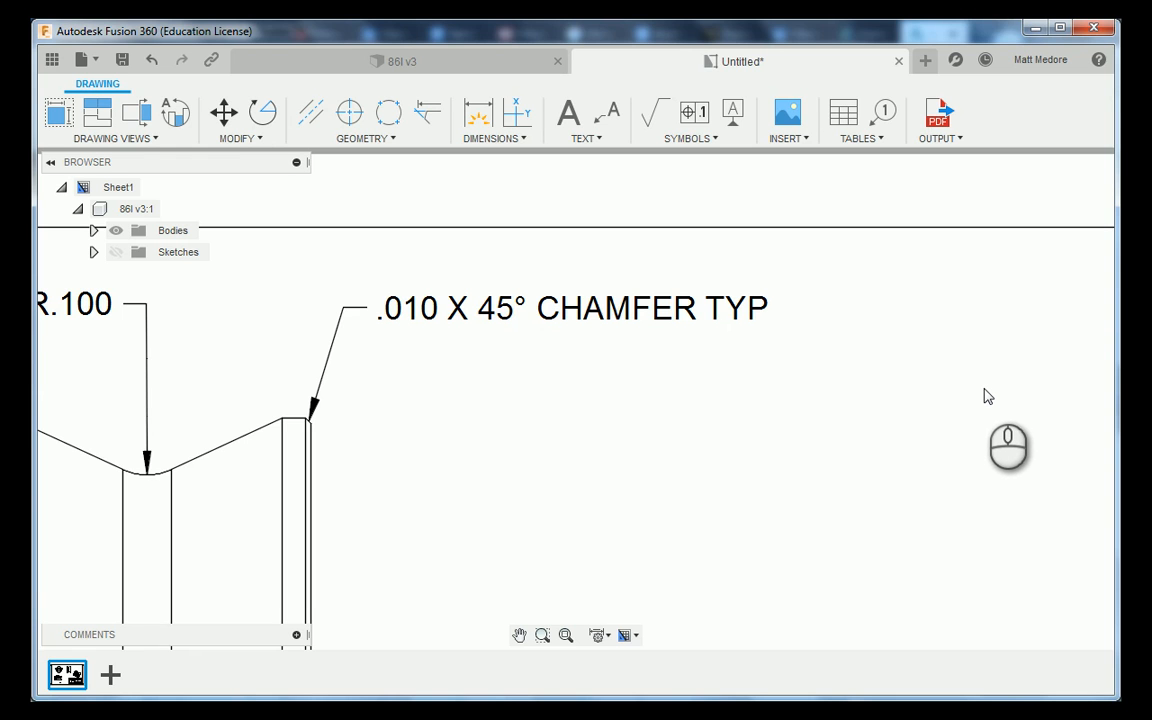
Open the title block attributes for editing and enter 6061-T6 AL as the material.
scroll(984, 396, down, 3)
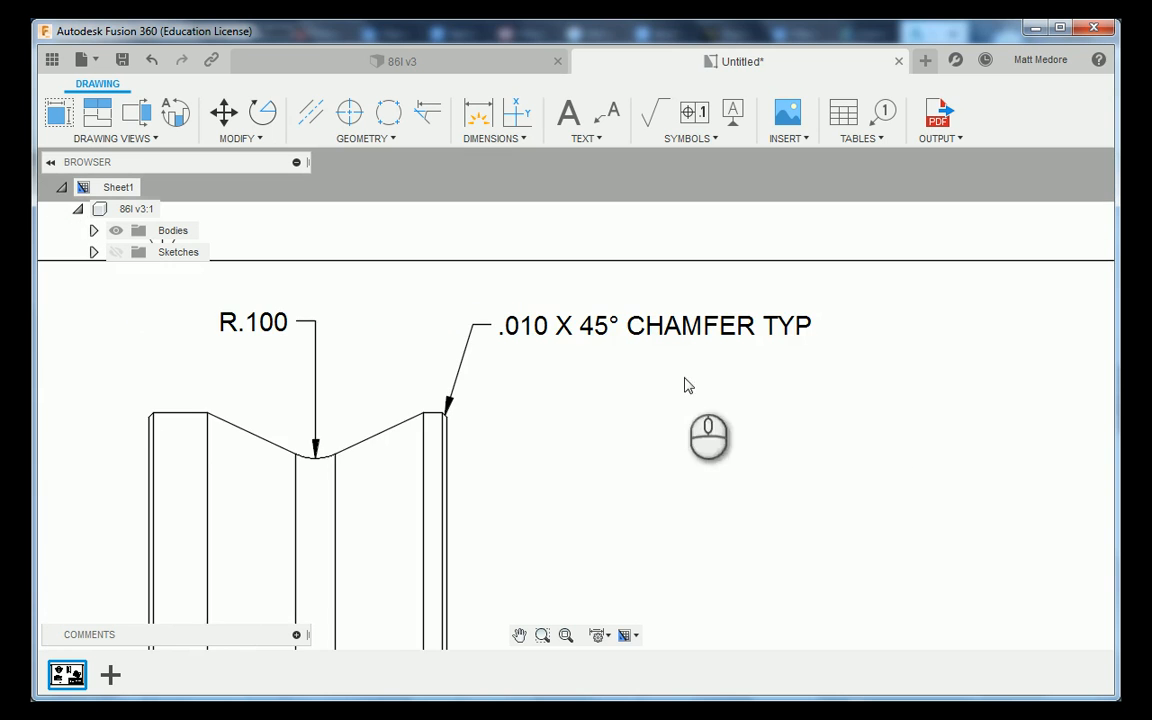
scroll(446, 403, up, 1)
scroll(446, 403, down, 5)
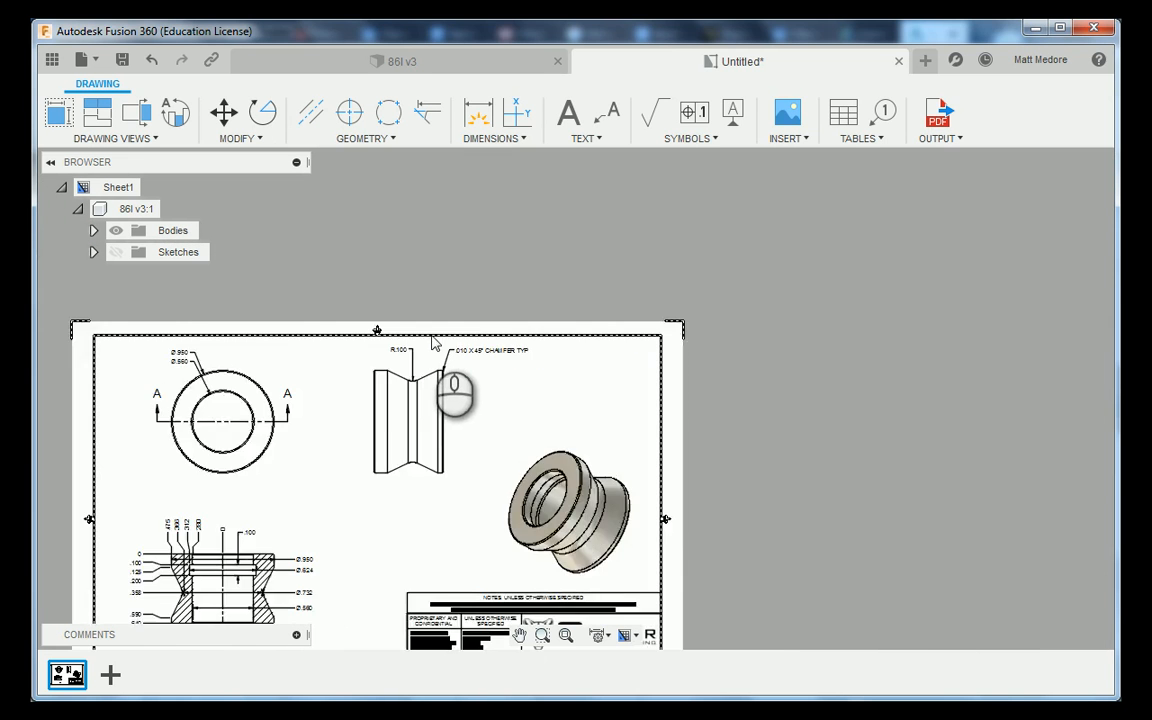
scroll(452, 458, down, 2)
scroll(488, 553, up, 5)
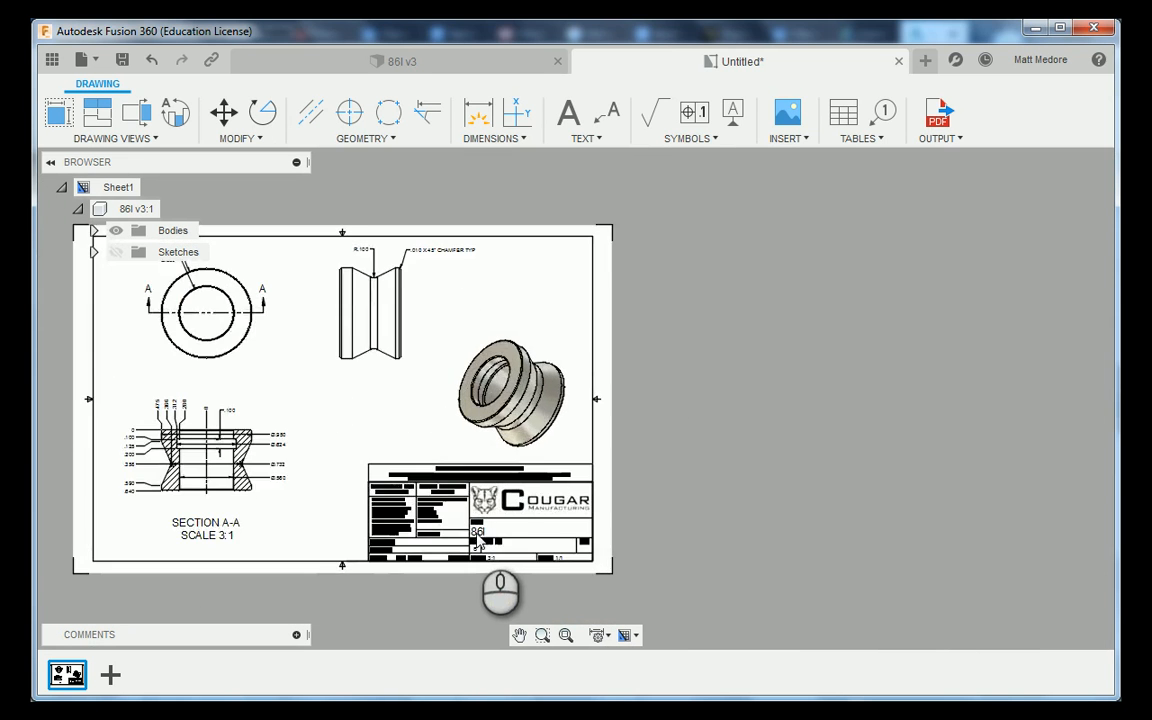
scroll(478, 545, up, 5)
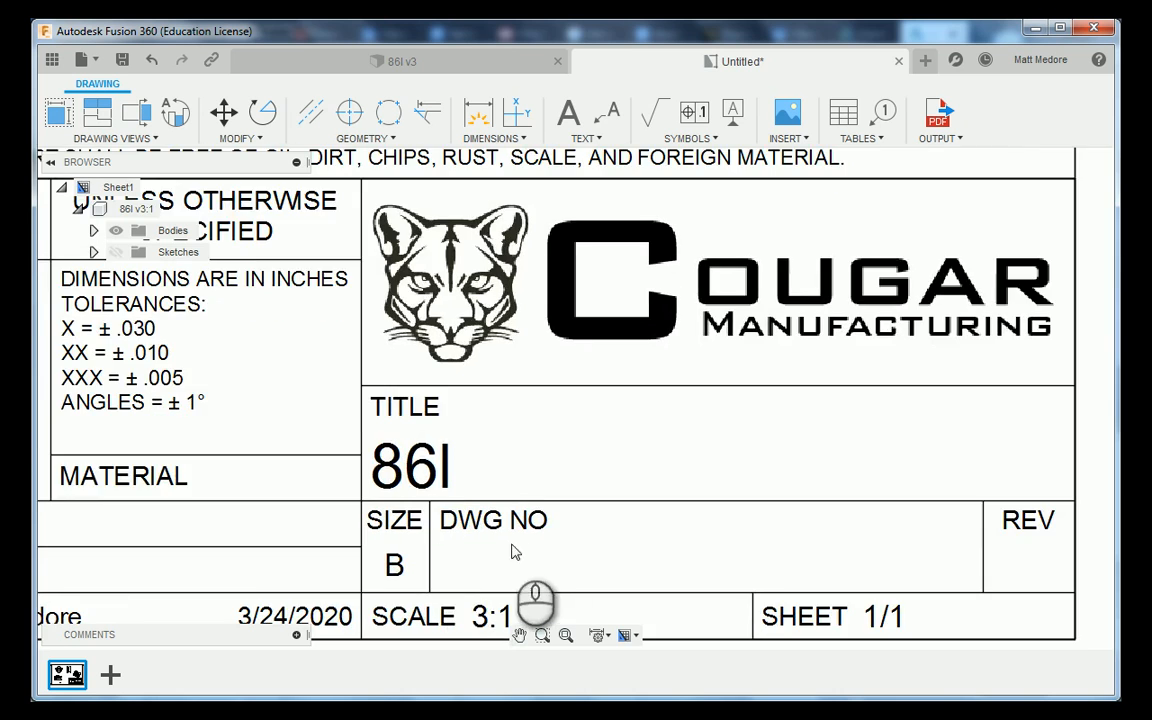
scroll(345, 512, up, 2)
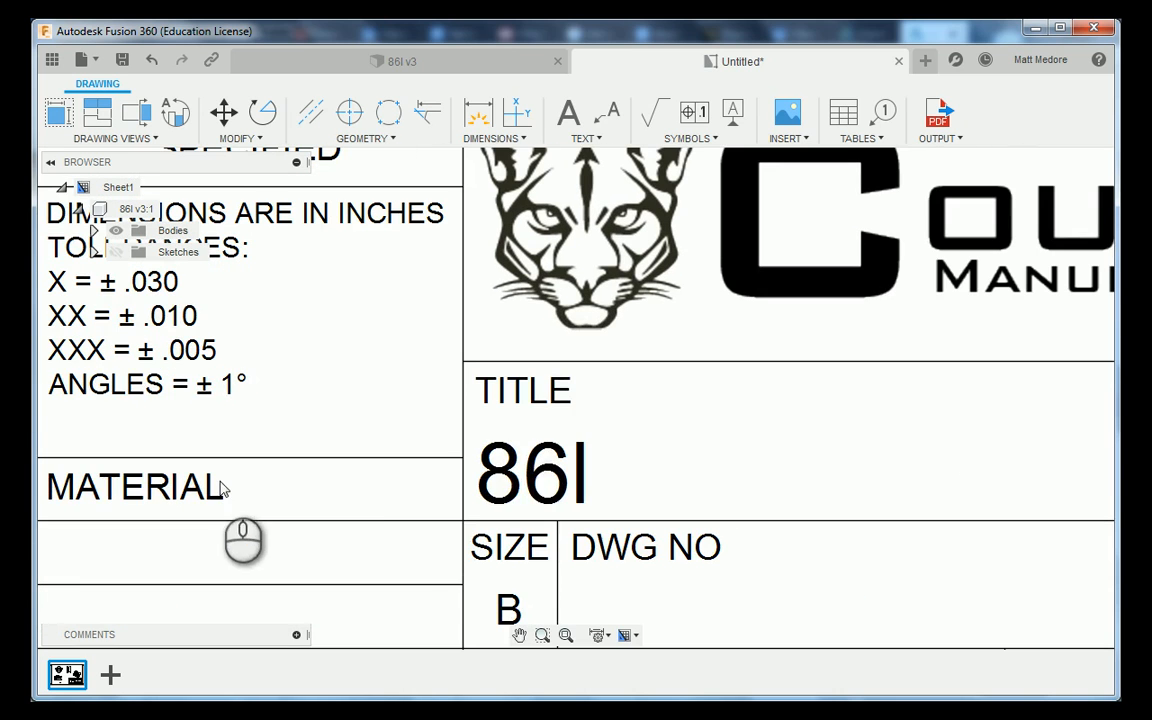
double_click(343, 463)
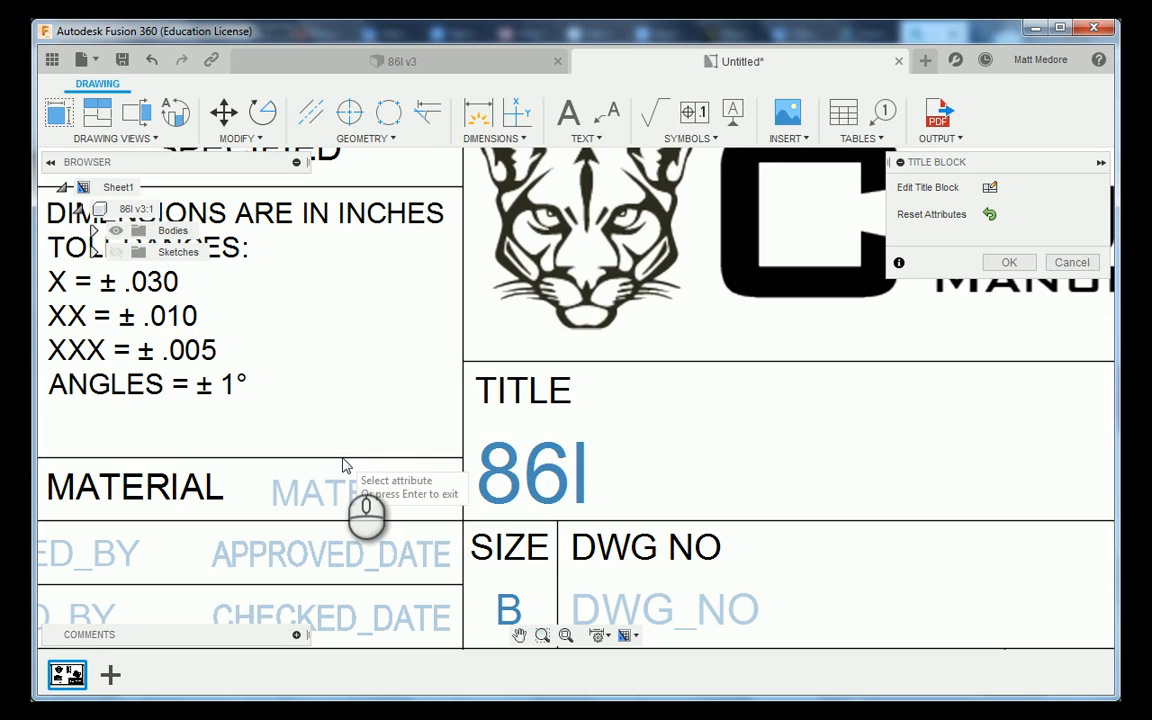
click(378, 508)
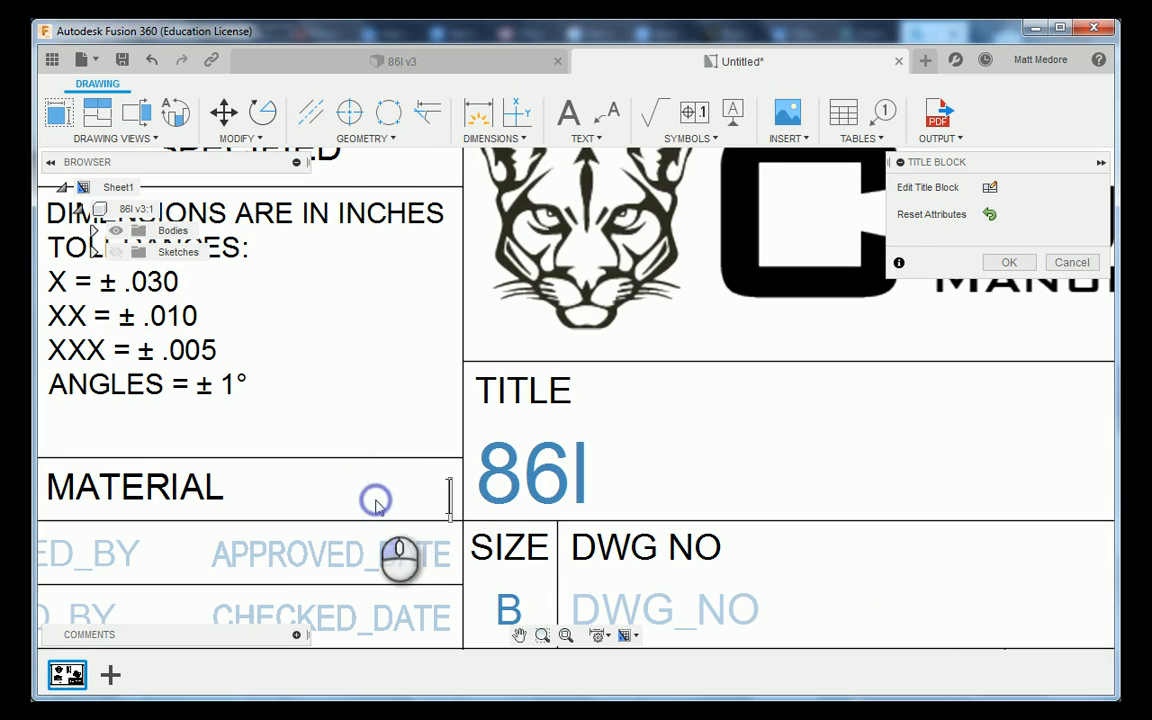
scroll(595, 532, down, 2)
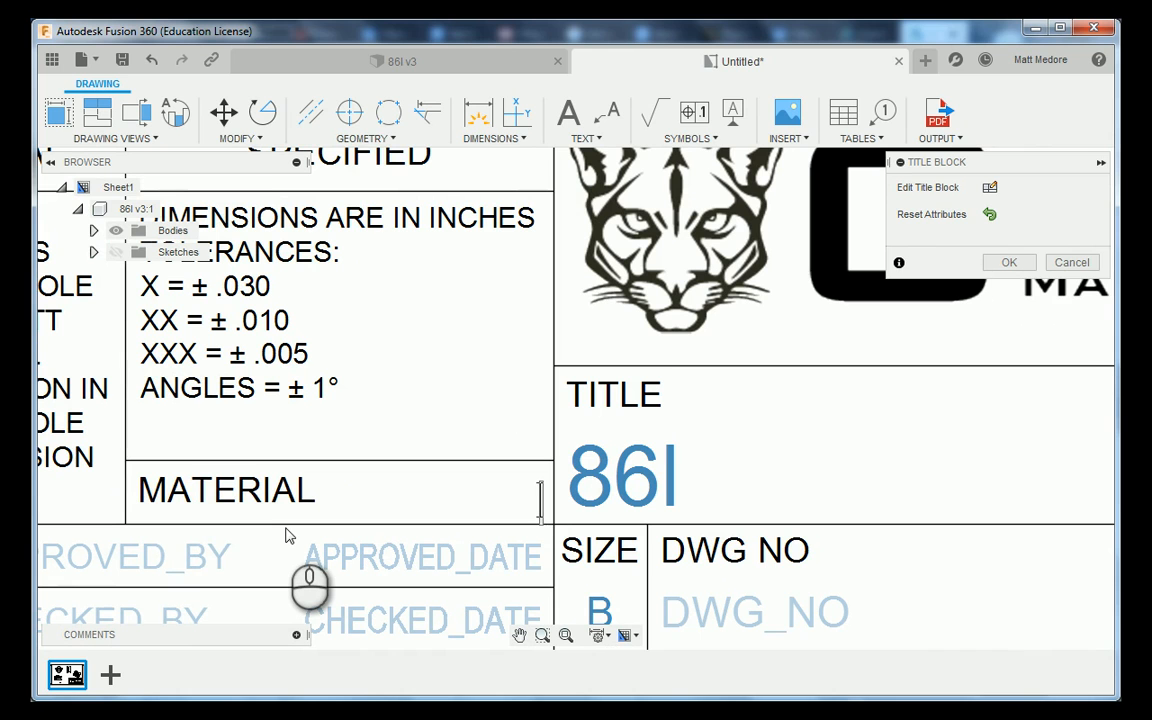
text(606)
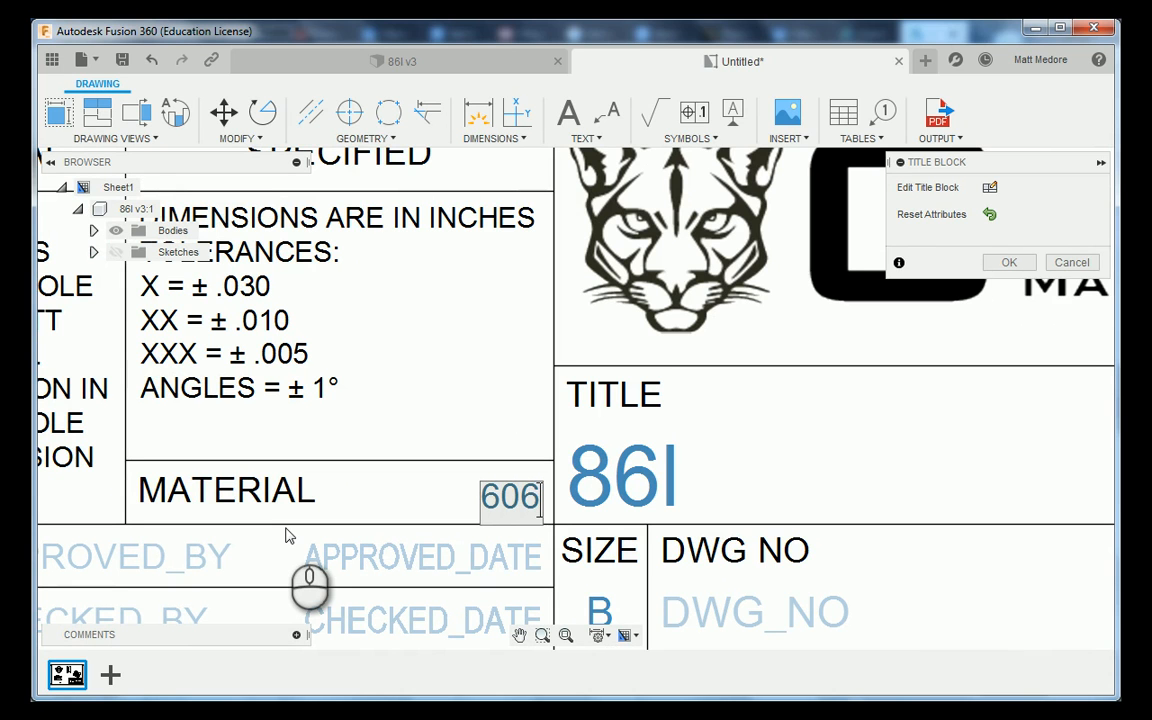
text(1-T)
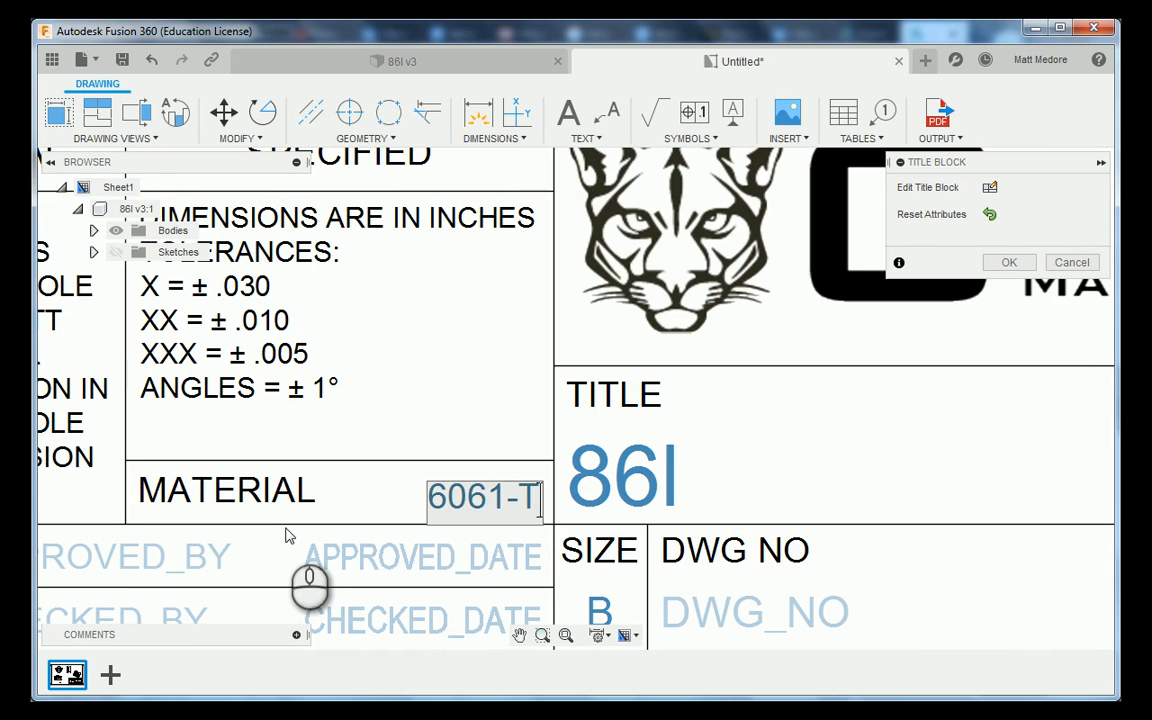
text(6 AL)
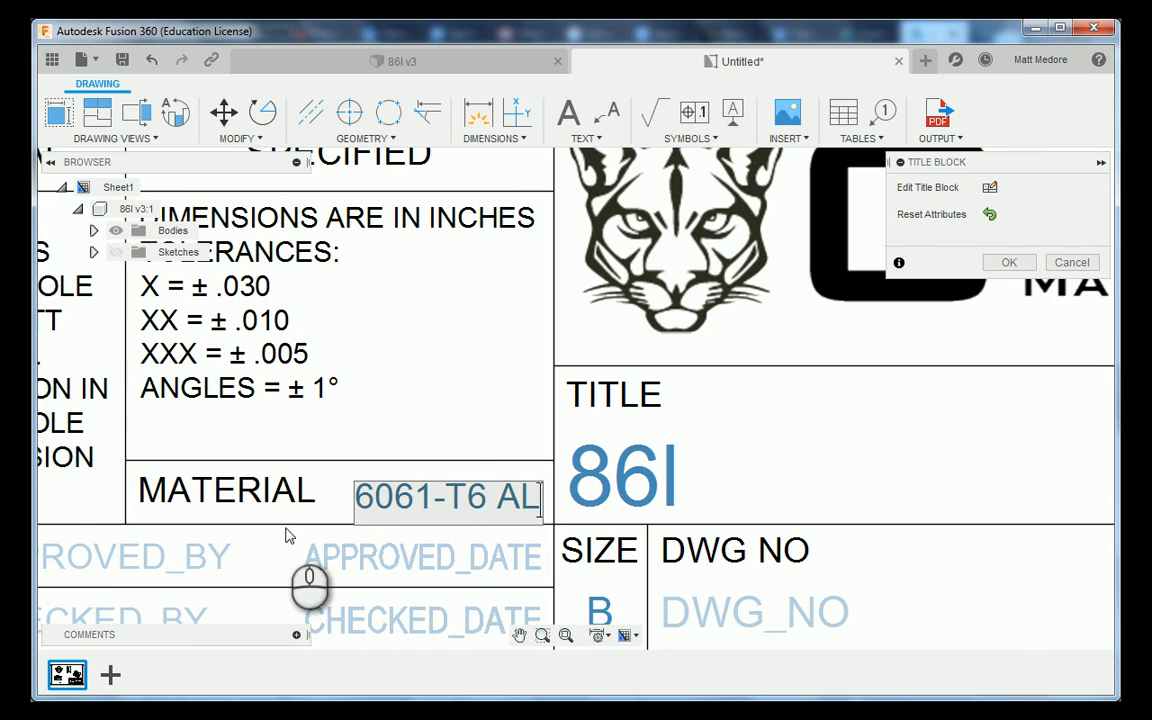
Set the title block revision to A and accept the attribute changes.
scroll(220, 540, down, 3)
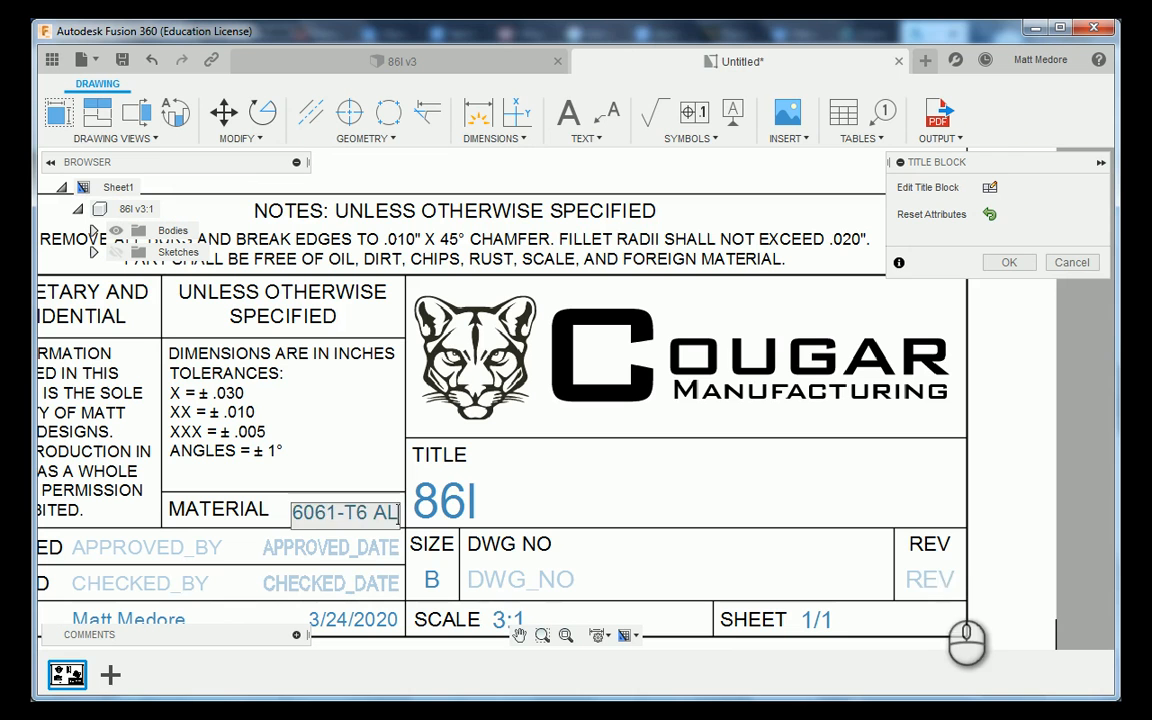
click(938, 584)
text(A)
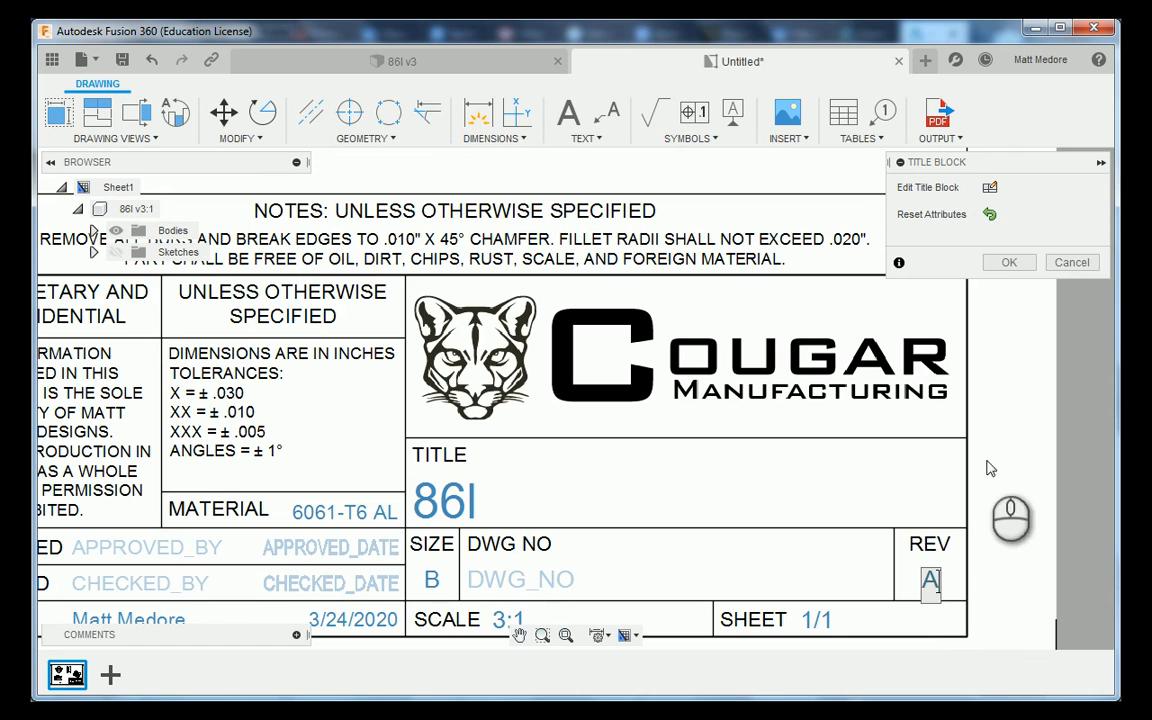
click(1010, 264)
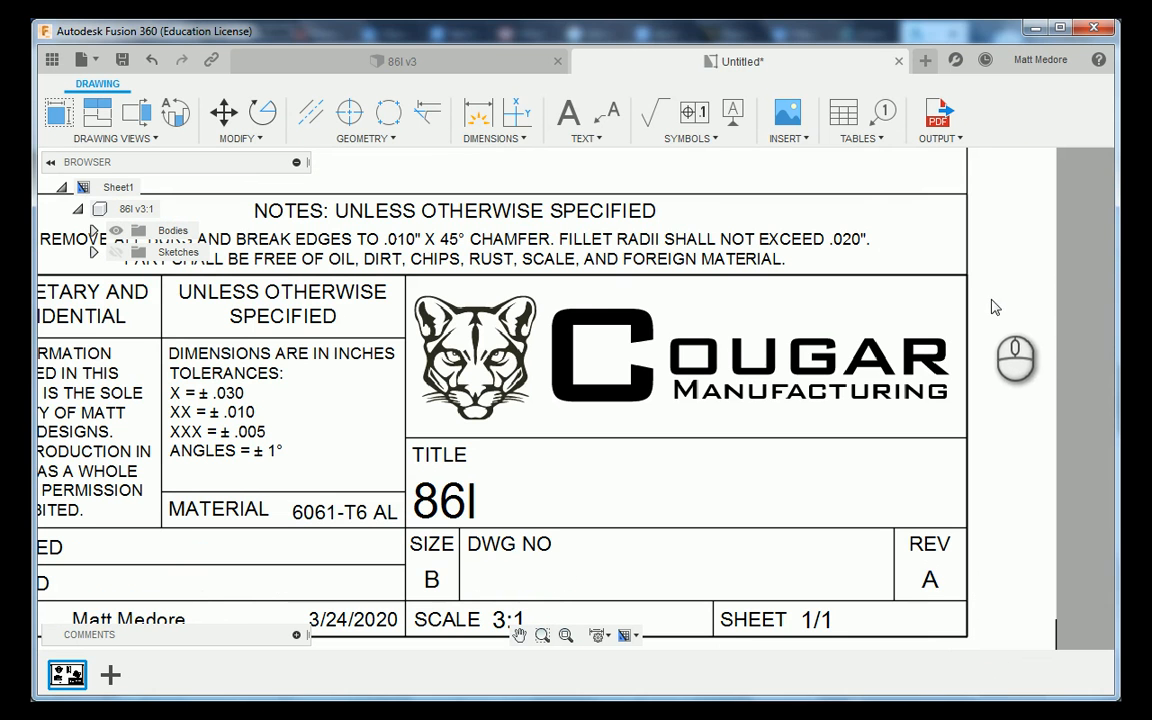
Select the projected side view next to the circular base view.
scroll(985, 314, down, 5)
scroll(797, 568, down, 6)
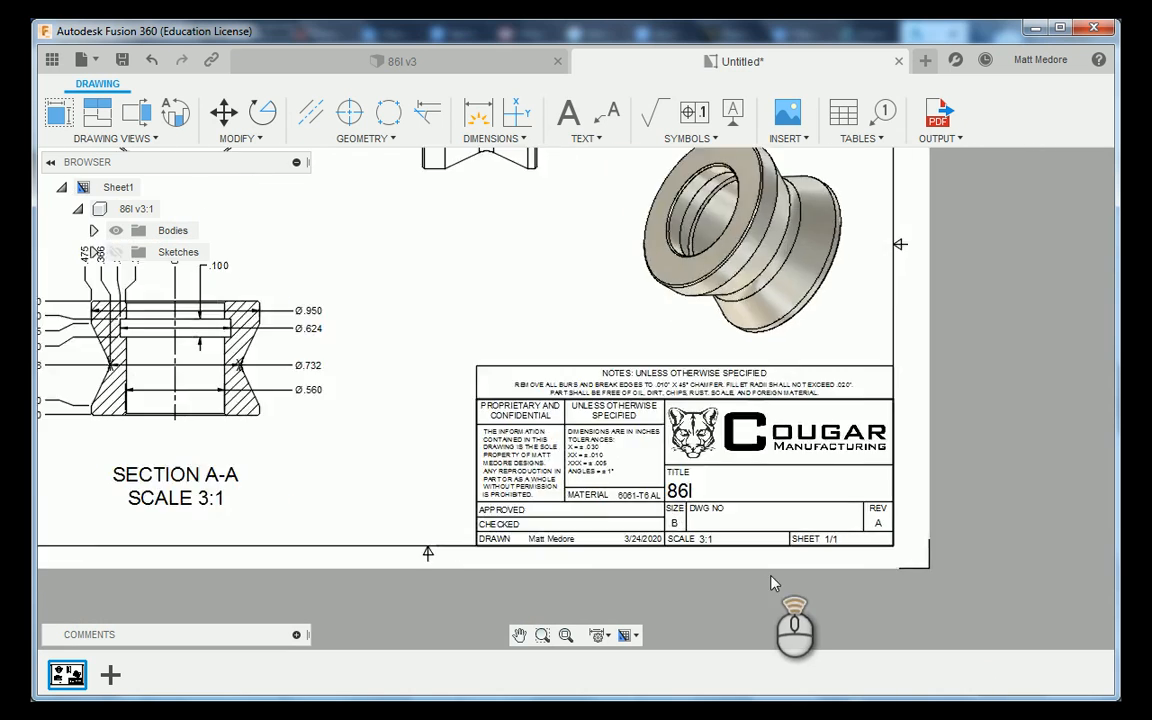
scroll(483, 320, up, 5)
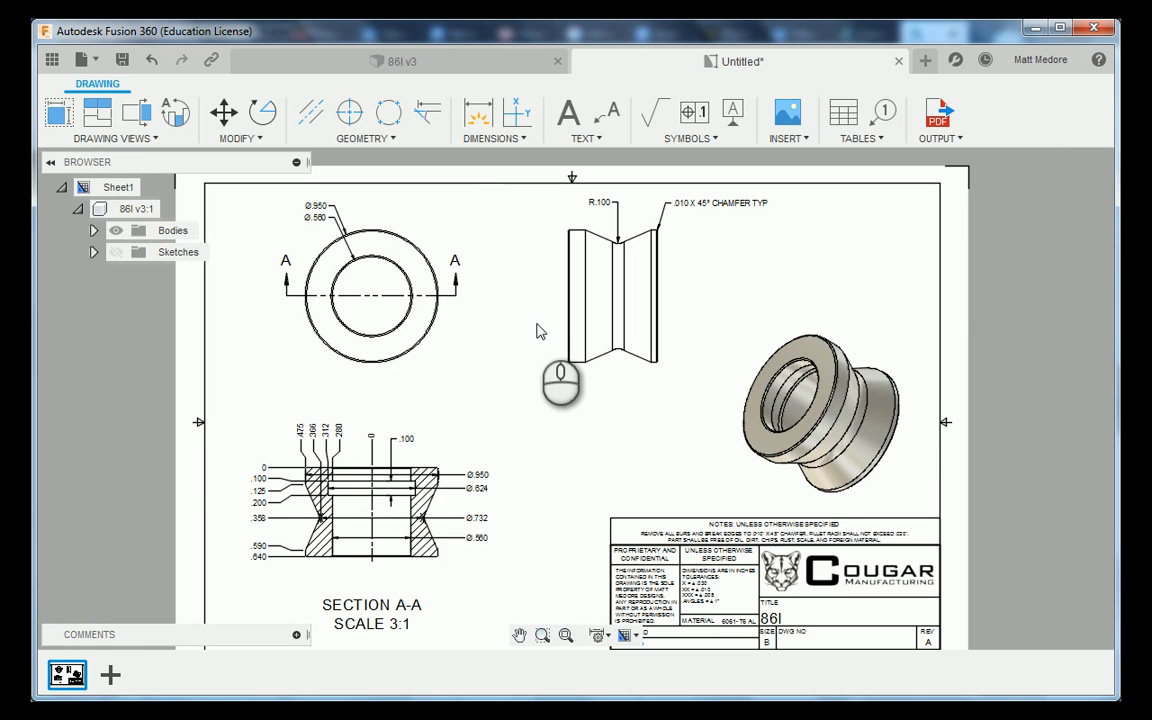
click(600, 341)
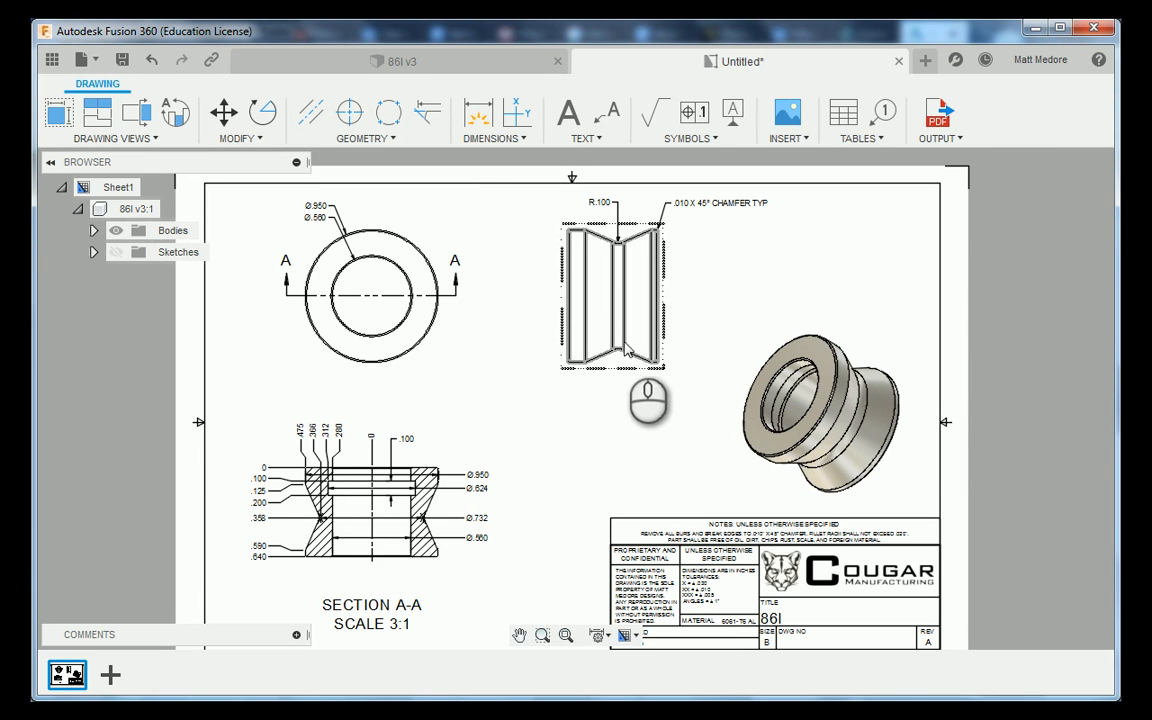